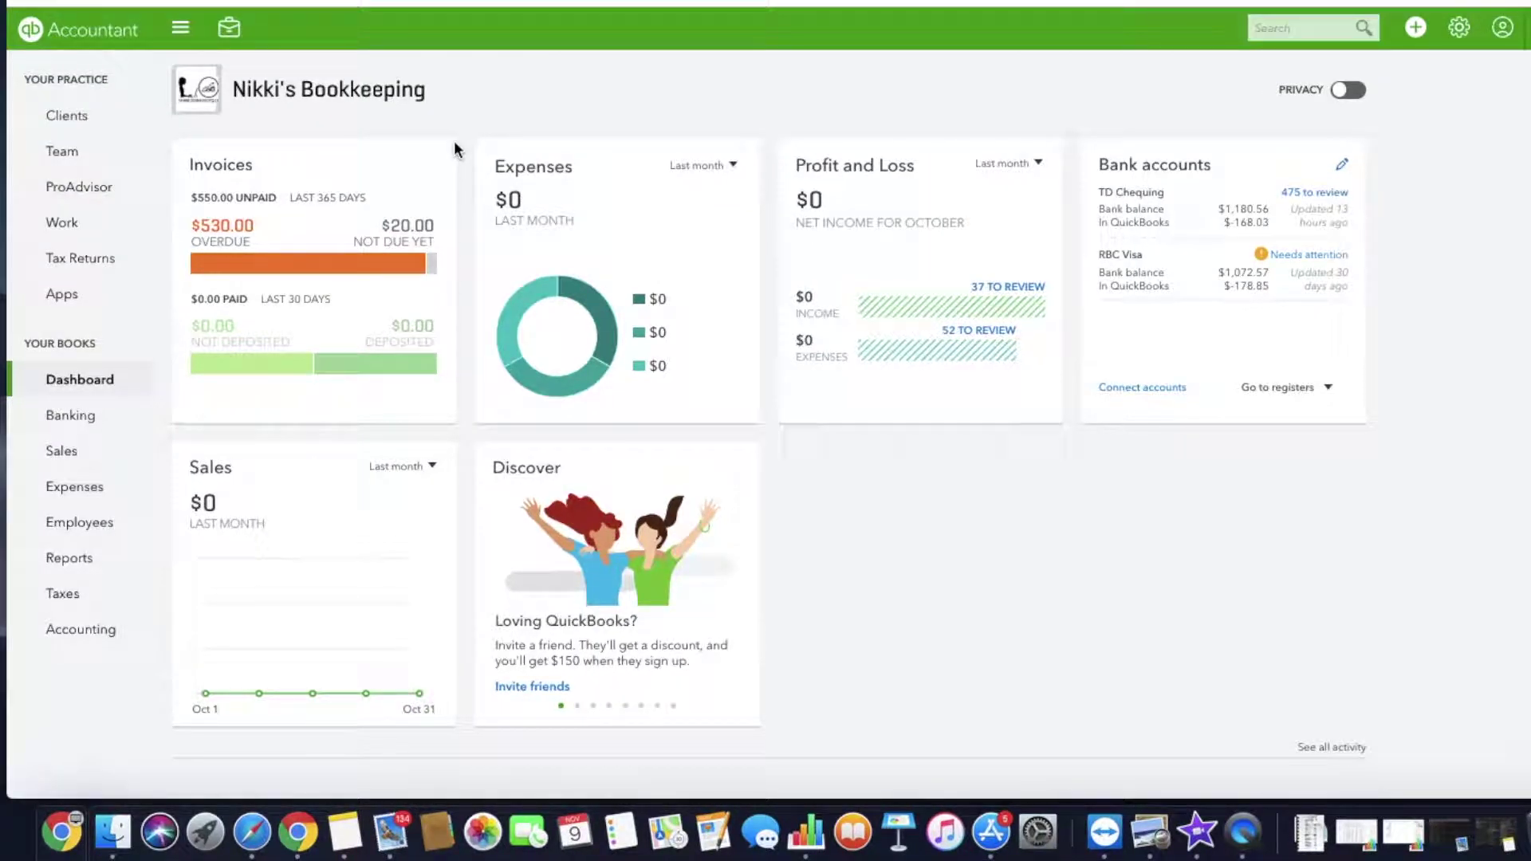
Open the company name section in the company settings and look at its logo upload dialog.
{"action": "left_click", "coordinate": [1460, 28]}
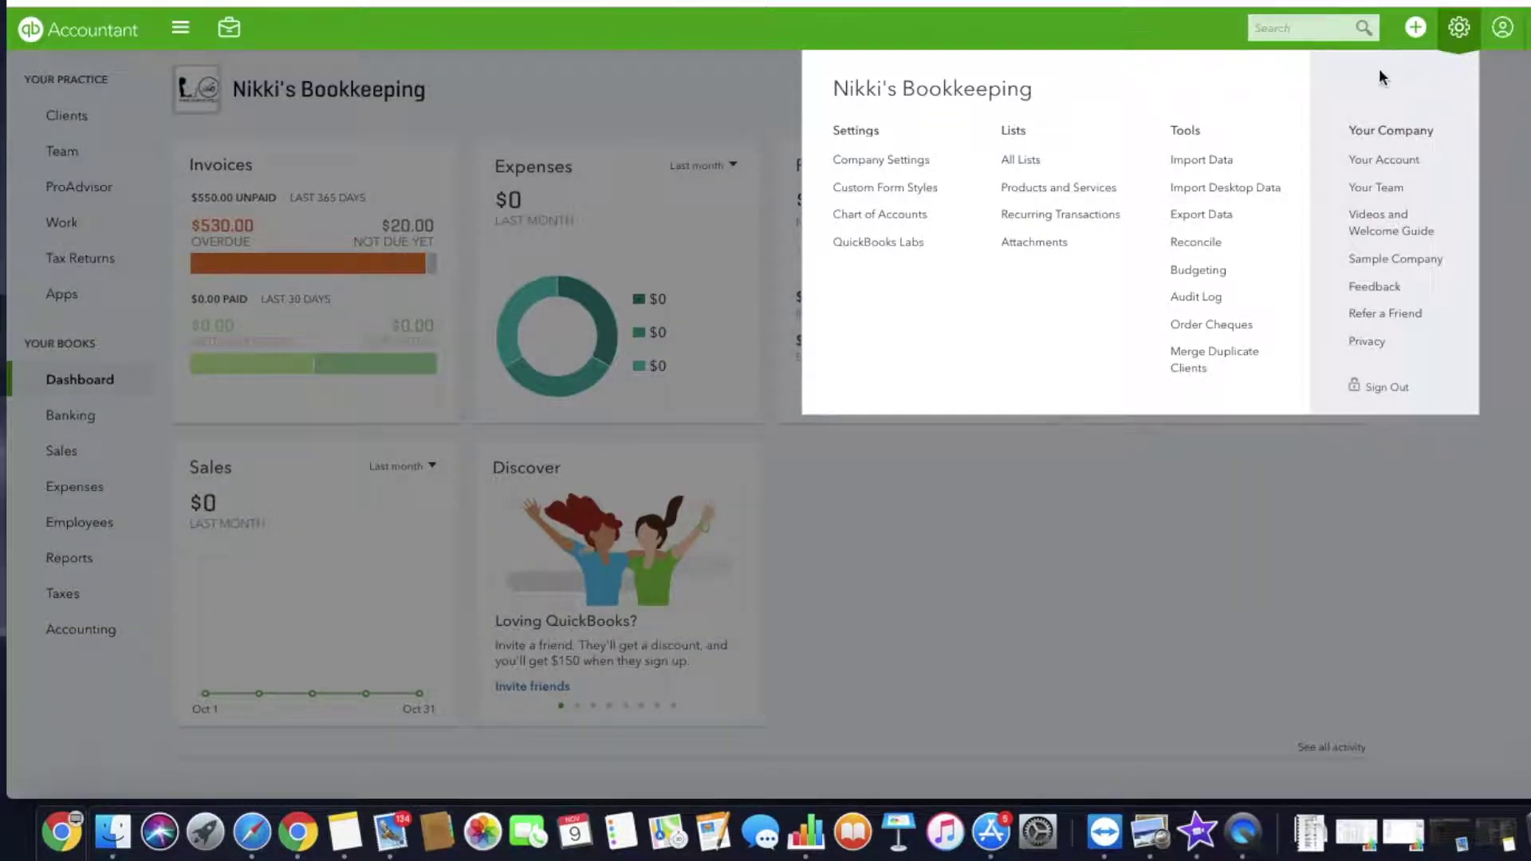
{"action": "left_click", "coordinate": [916, 174]}
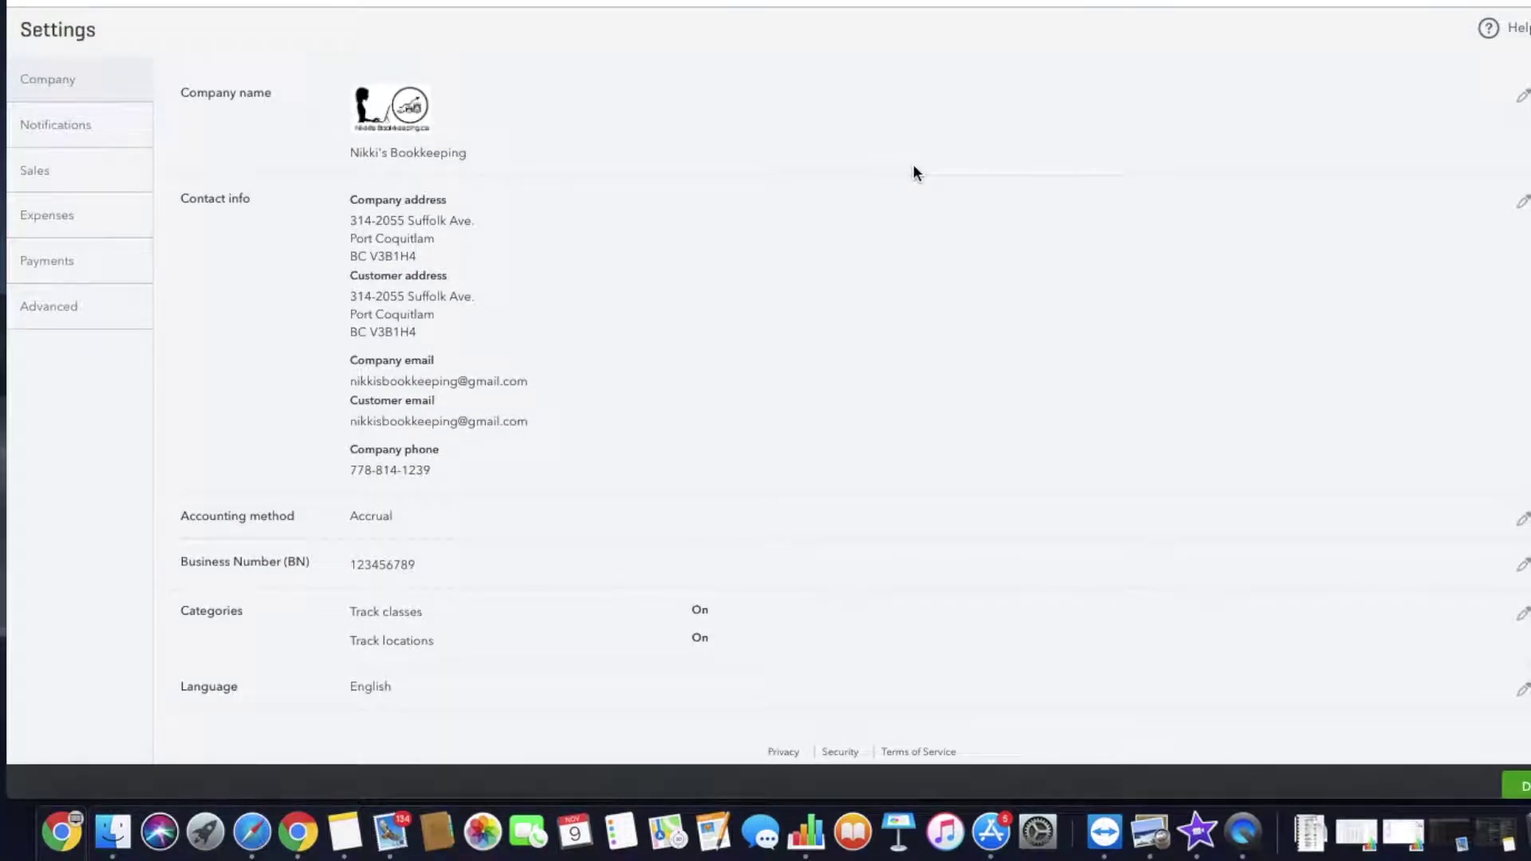
{"action": "left_click", "coordinate": [916, 141]}
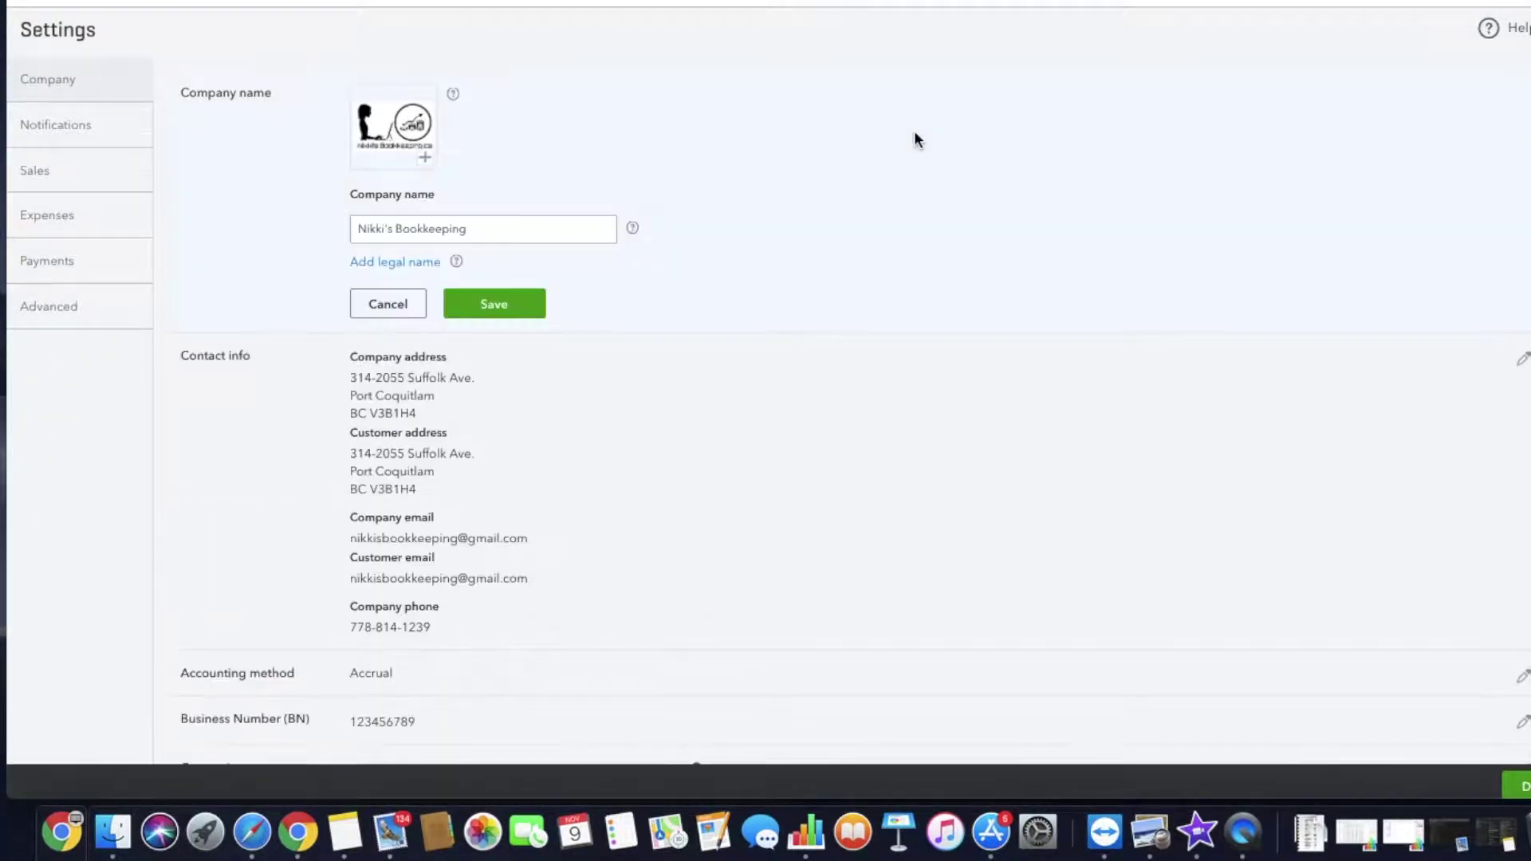
{"action": "left_click", "coordinate": [431, 162]}
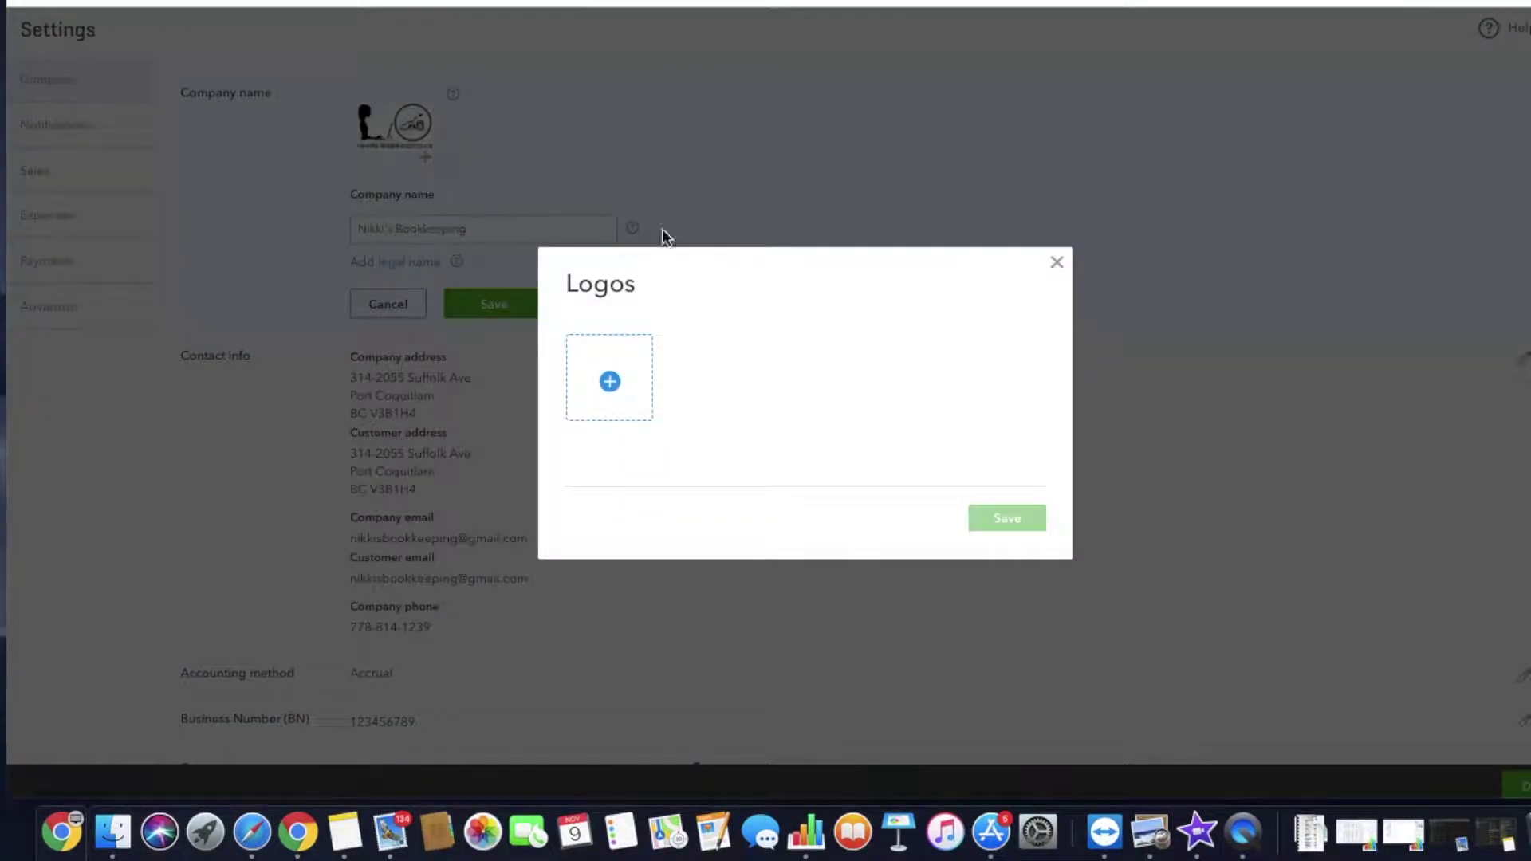
{"action": "left_click", "coordinate": [1054, 263]}
Add the legal name field to the company name section and save the section.
{"action": "triple_click", "coordinate": [571, 228]}
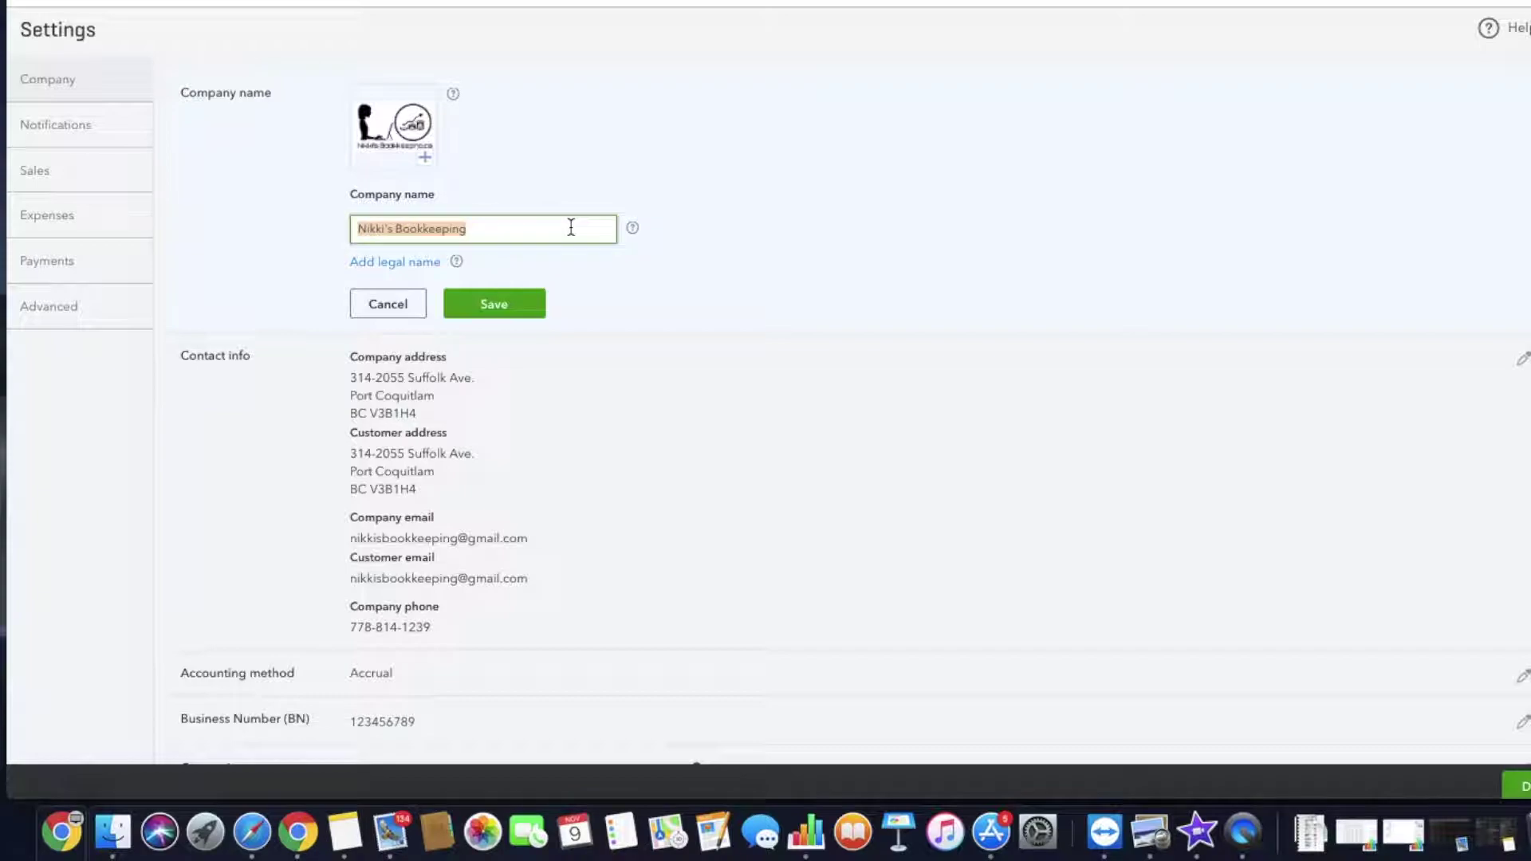
{"action": "left_click", "coordinate": [431, 262]}
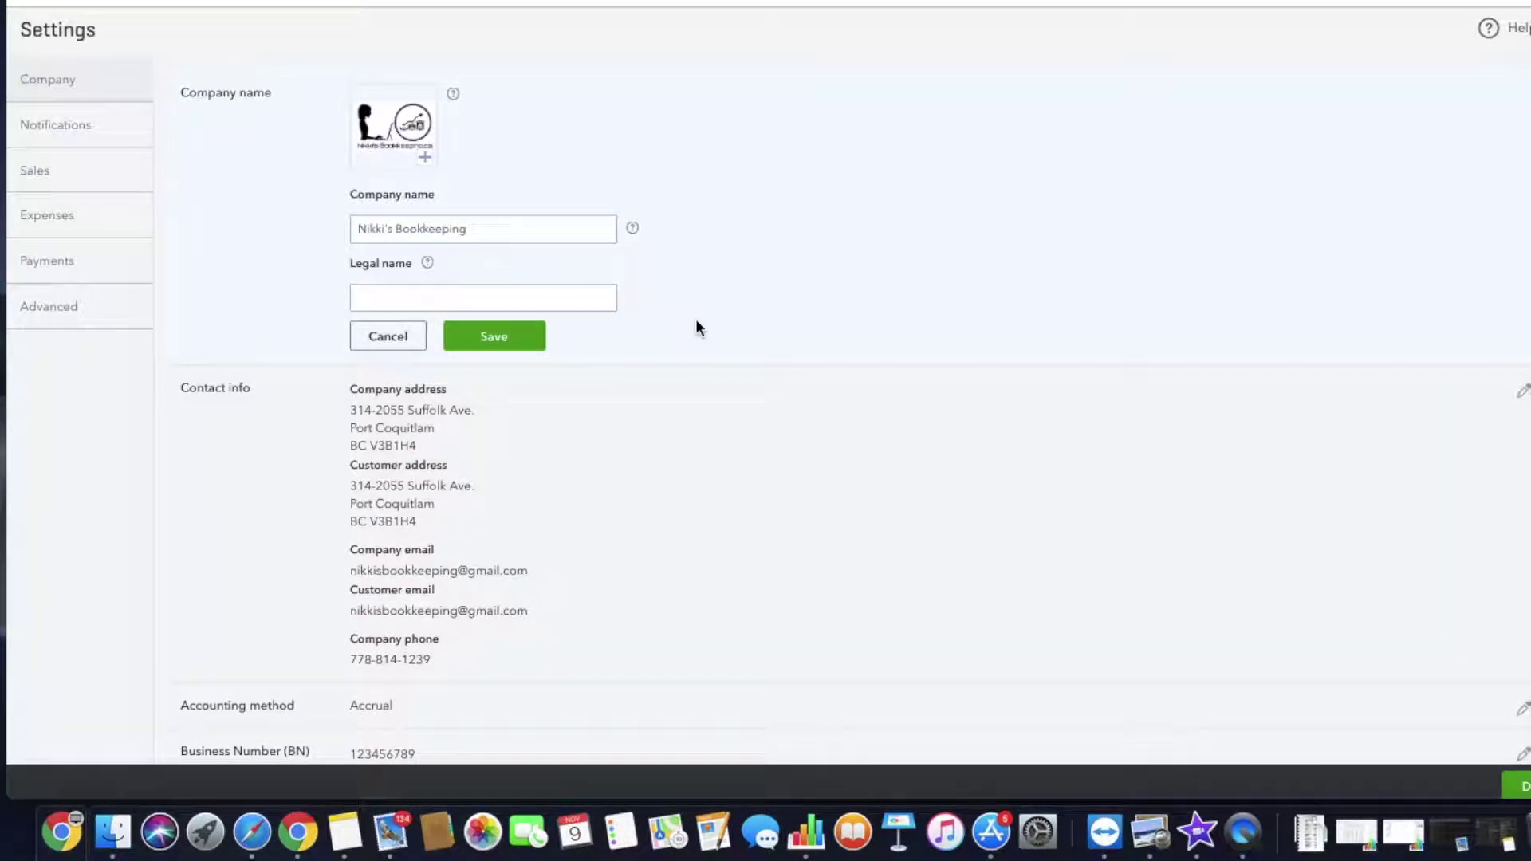
{"action": "left_click", "coordinate": [508, 336]}
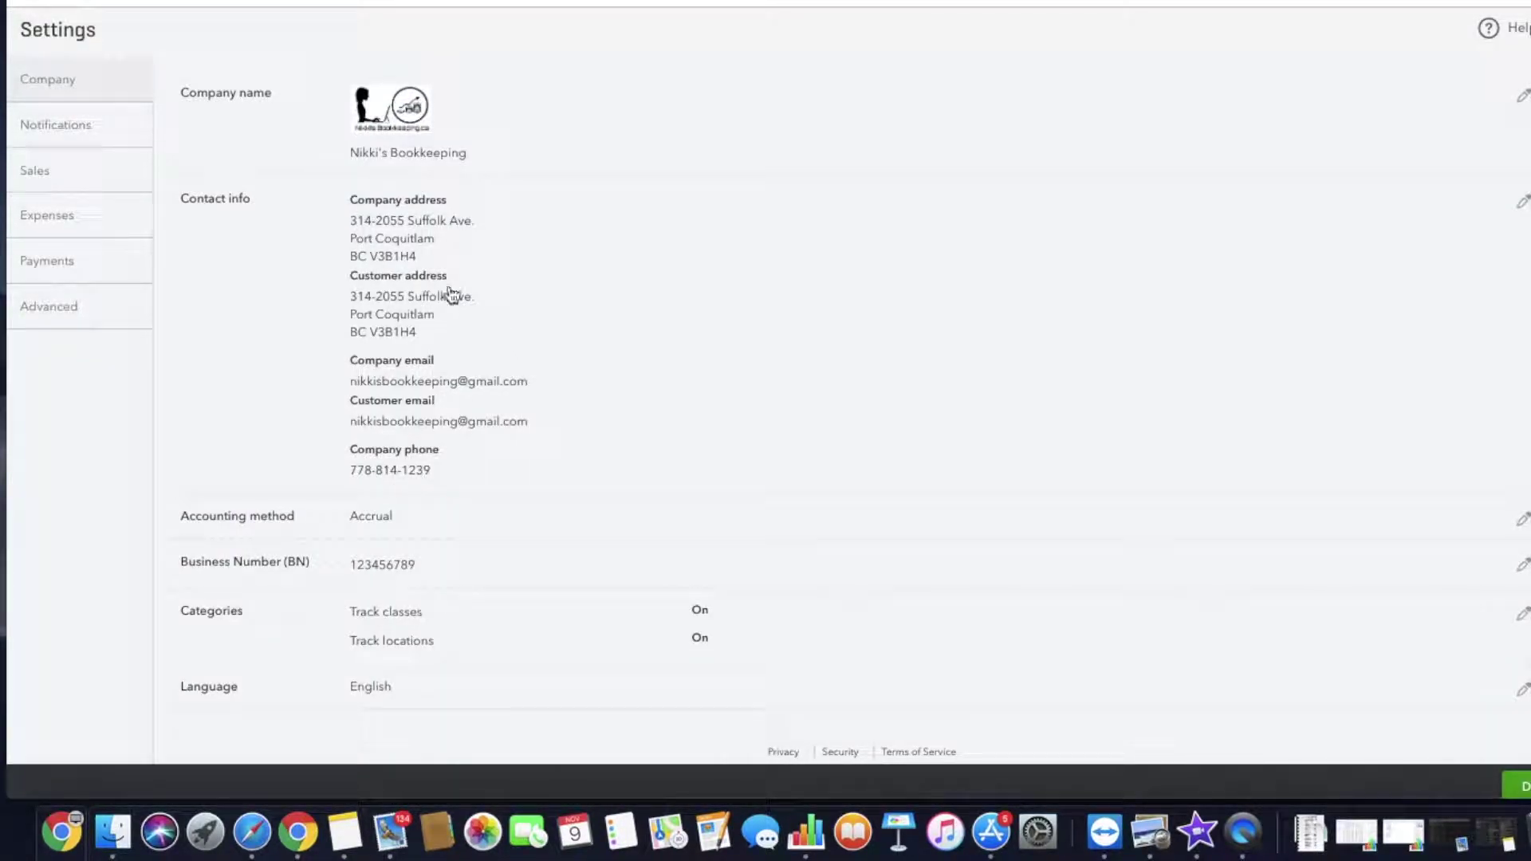
Open the contact info section for editing and add the legal address fields.
{"action": "left_click", "coordinate": [407, 236]}
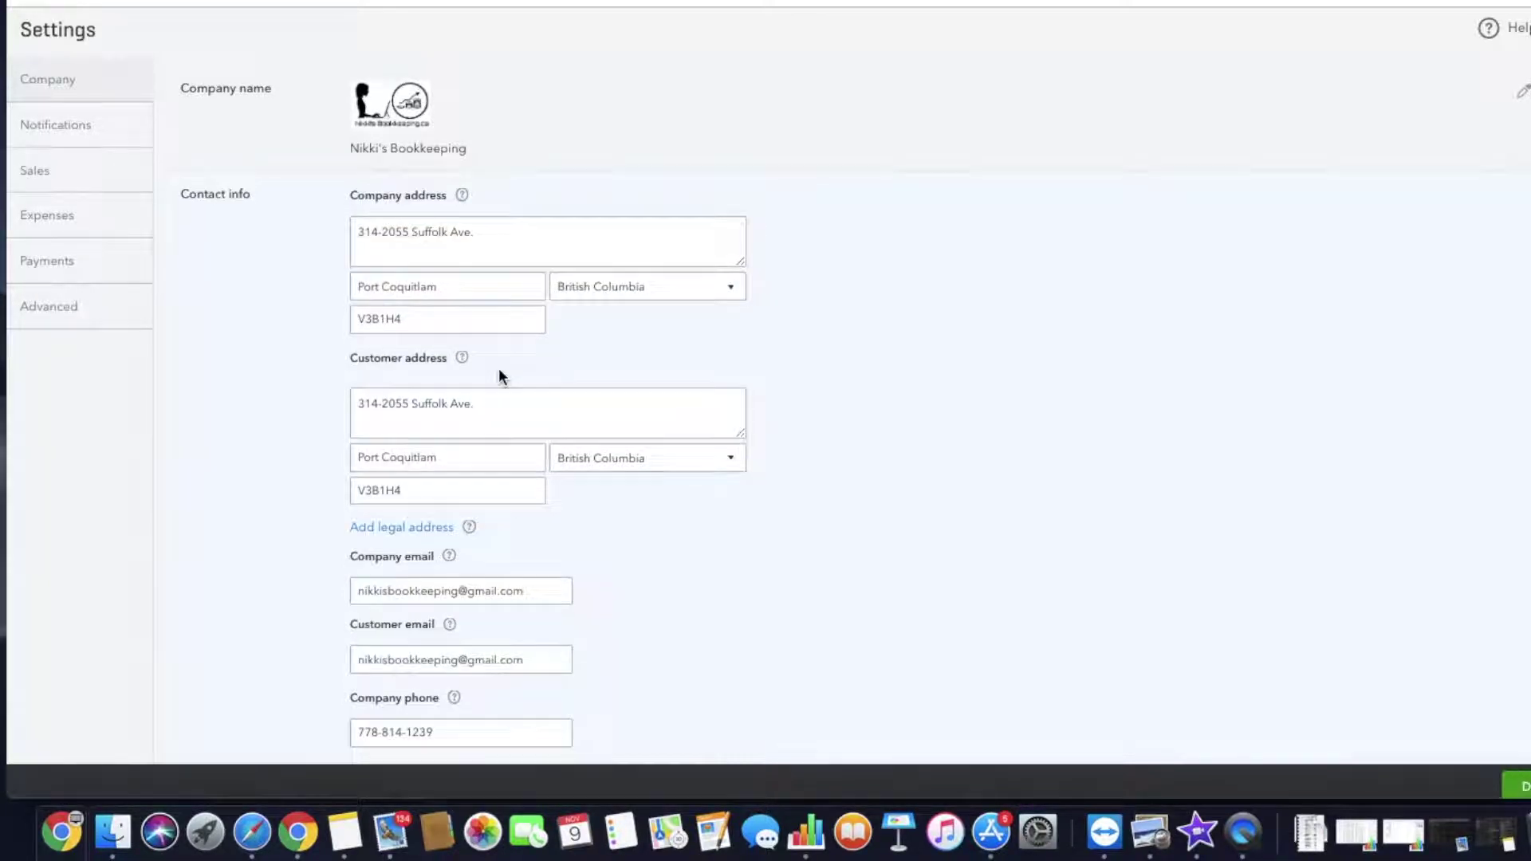
{"action": "scroll", "coordinate": [500, 376], "scroll_direction": "down", "scroll_amount": 1}
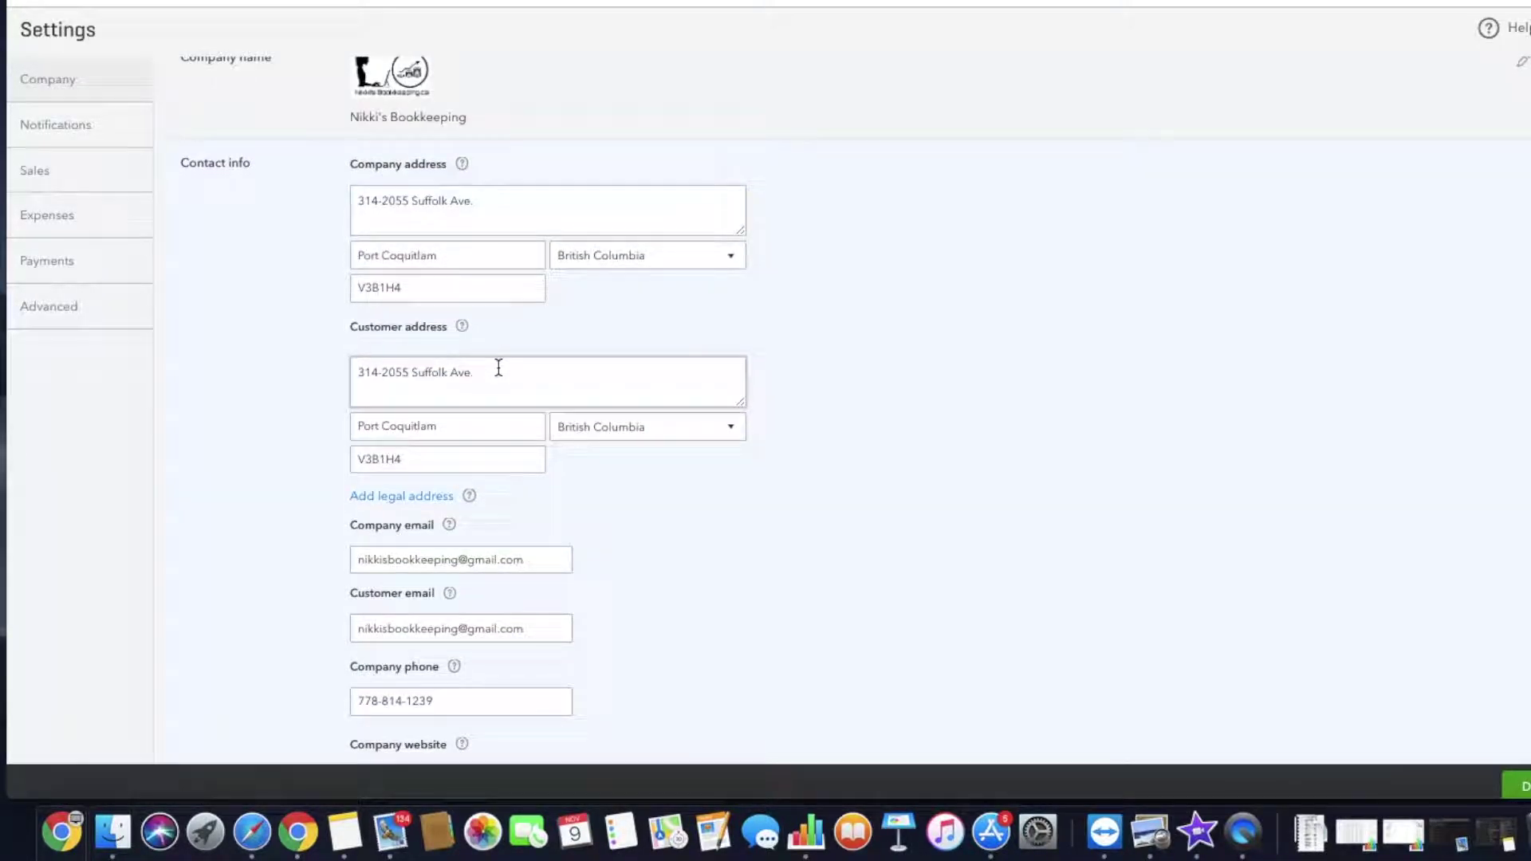
{"action": "scroll", "coordinate": [498, 367], "scroll_direction": "down", "scroll_amount": 1}
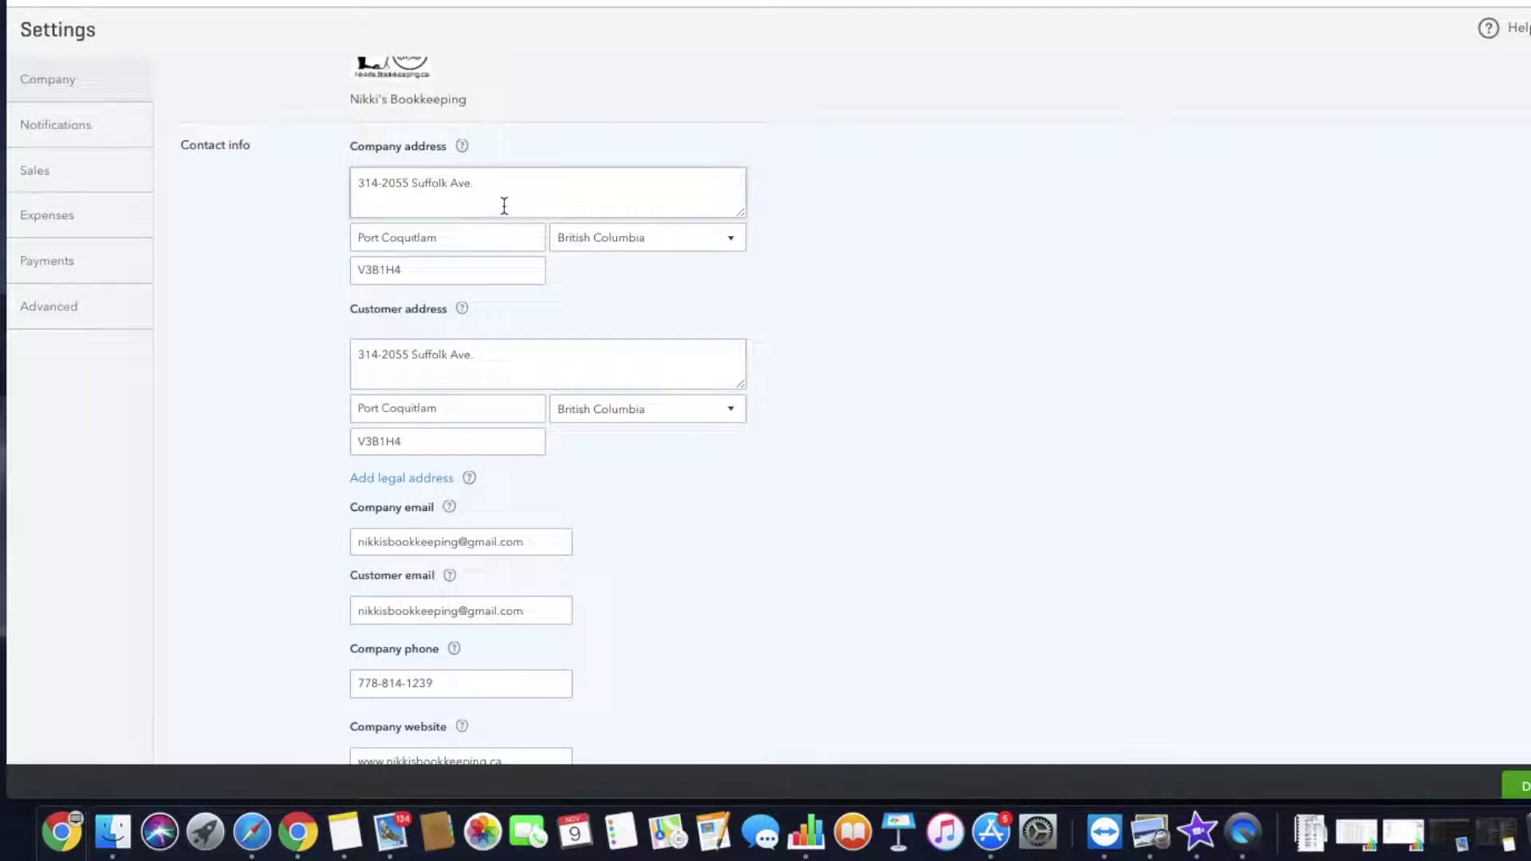
{"action": "key", "text": "BackSpace"}
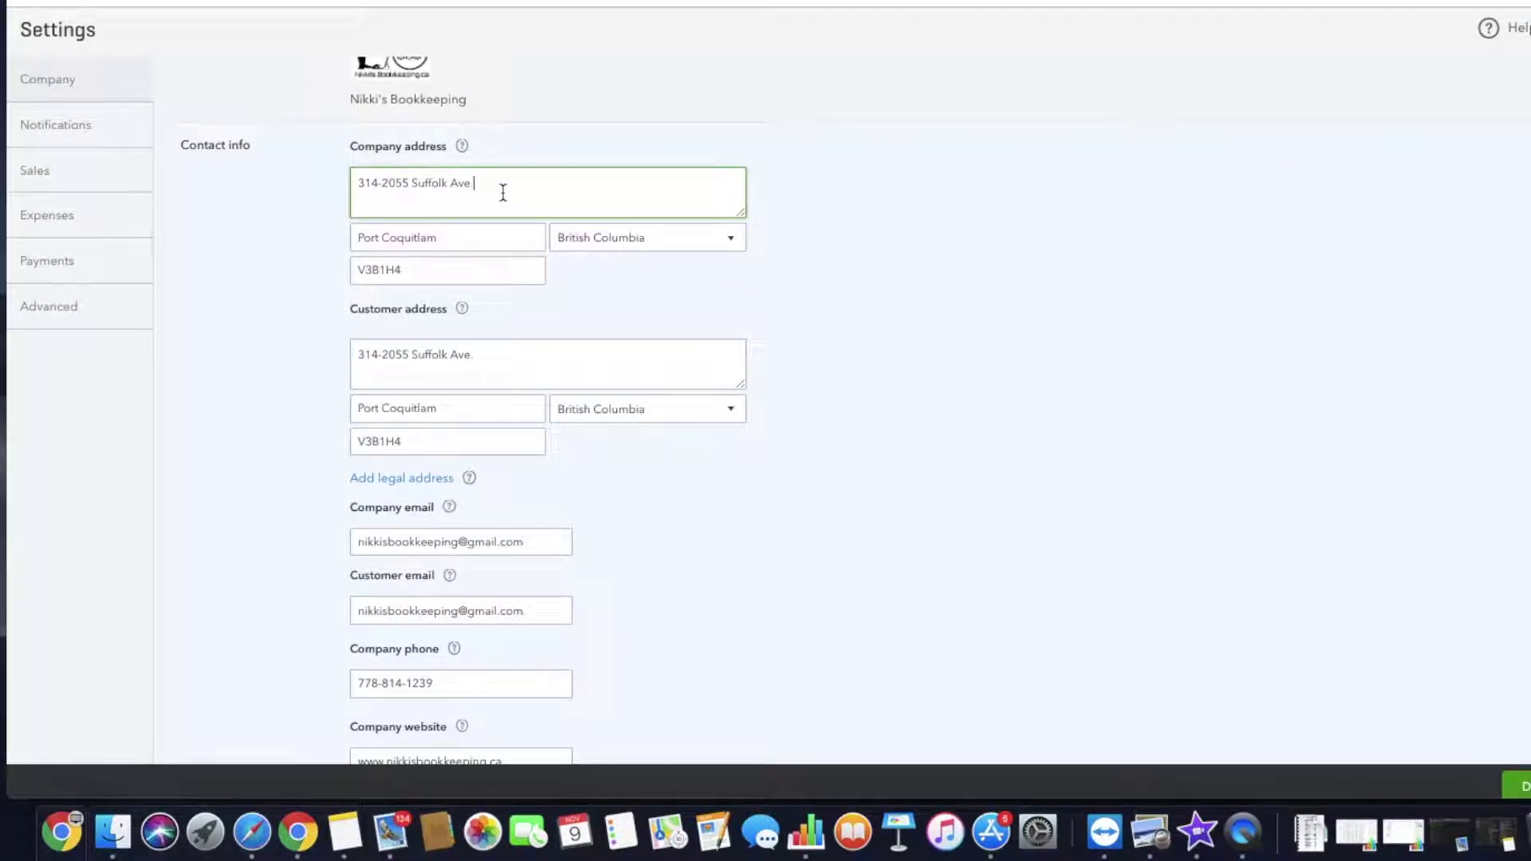
{"action": "scroll", "coordinate": [503, 193], "scroll_direction": "down", "scroll_amount": 5}
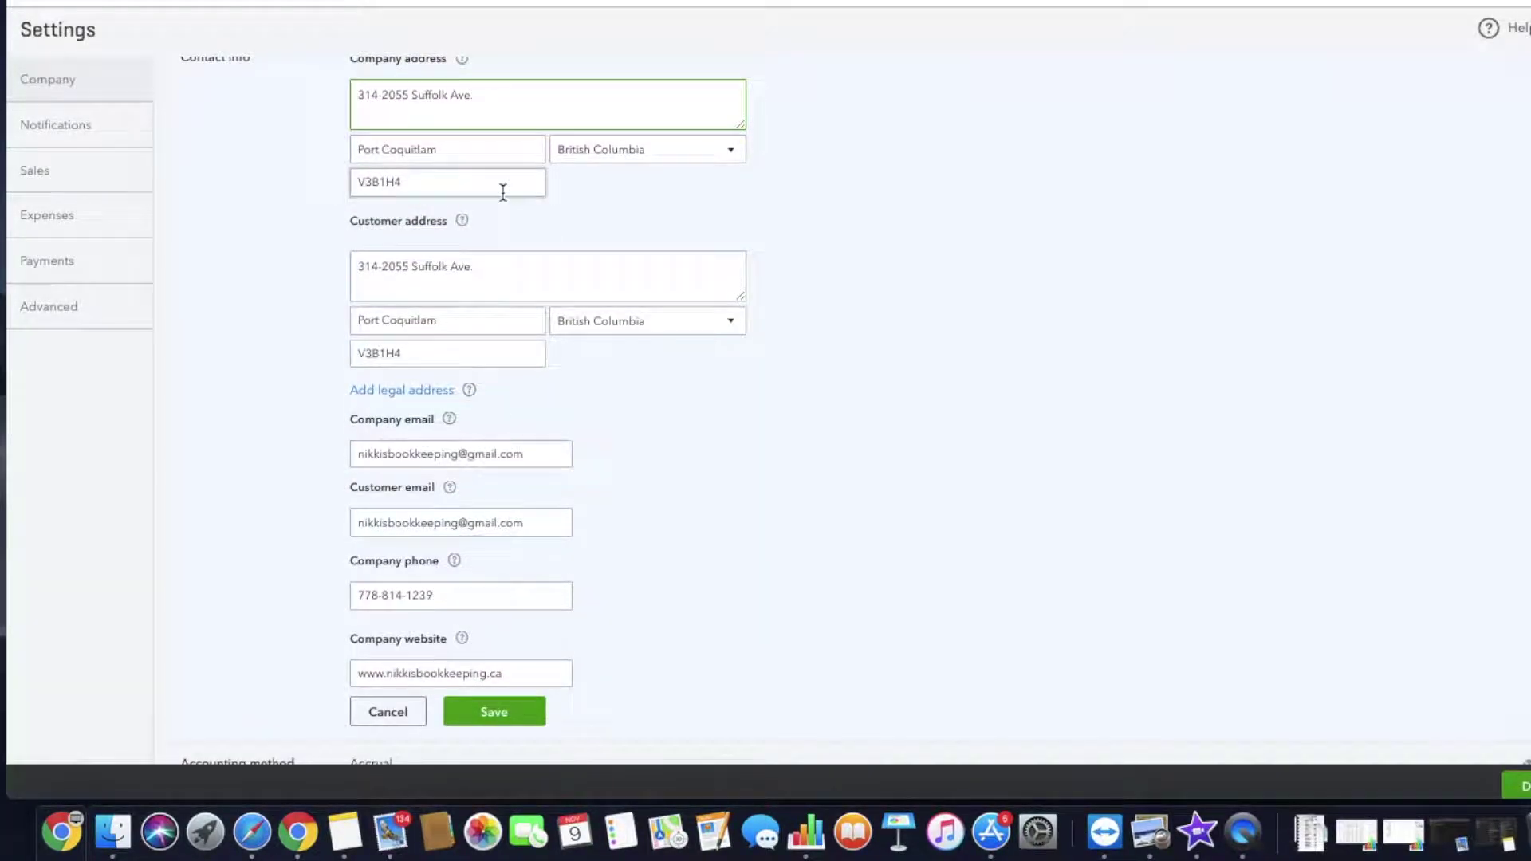
{"action": "scroll", "coordinate": [503, 193], "scroll_direction": "down", "scroll_amount": 1}
{"action": "left_click", "coordinate": [438, 373]}
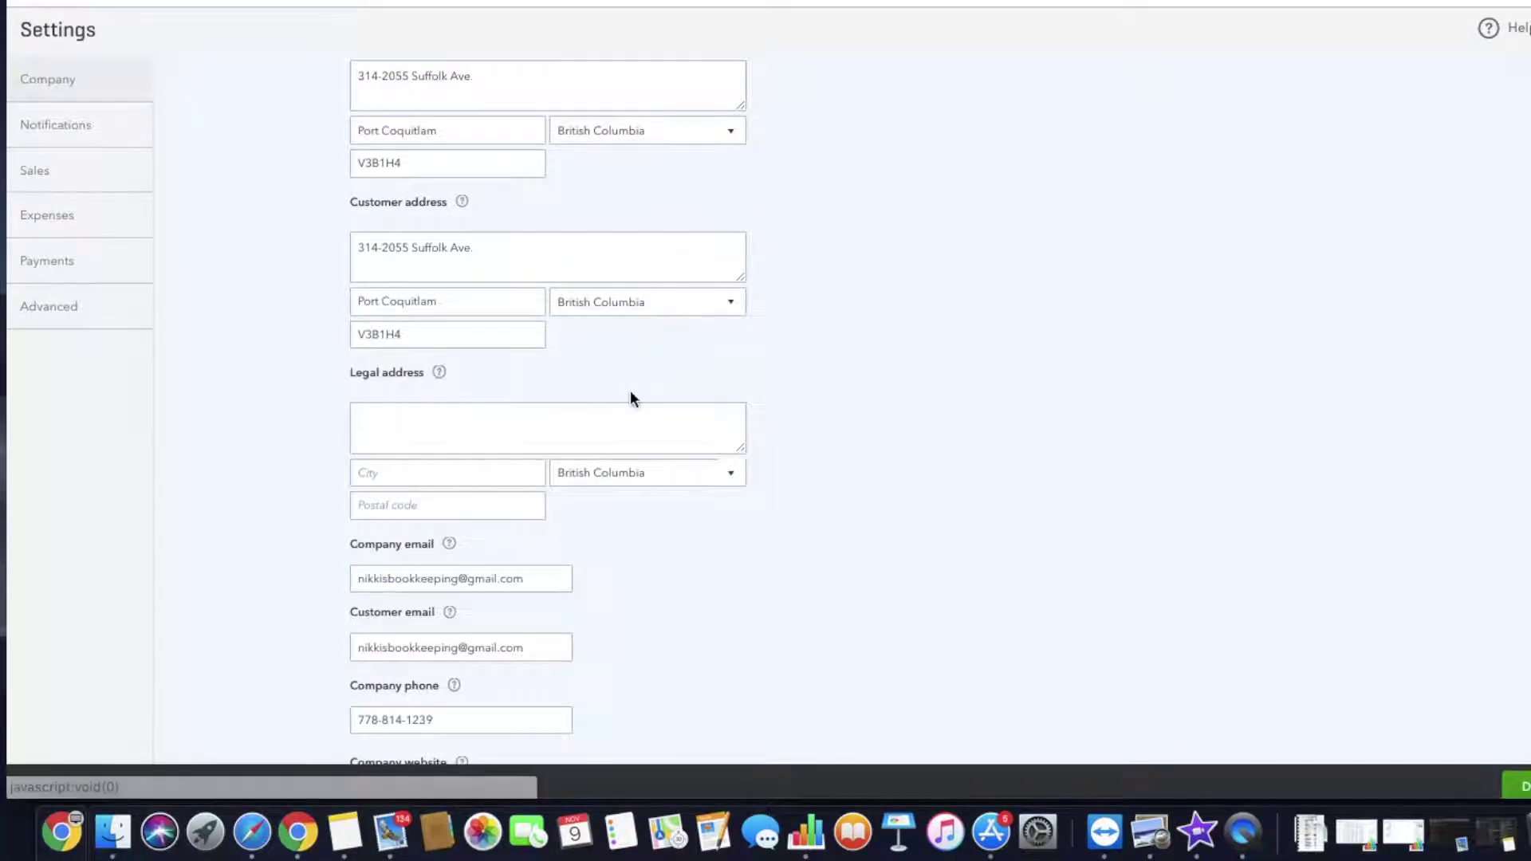
Check the company email, customer email, phone and website fields, and save the contact info.
{"action": "scroll", "coordinate": [630, 392], "scroll_direction": "down", "scroll_amount": 6}
{"action": "scroll", "coordinate": [631, 390], "scroll_direction": "down", "scroll_amount": 4}
{"action": "scroll", "coordinate": [630, 384], "scroll_direction": "down", "scroll_amount": 1}
{"action": "scroll", "coordinate": [630, 382], "scroll_direction": "down", "scroll_amount": 1}
{"action": "scroll", "coordinate": [633, 381], "scroll_direction": "down", "scroll_amount": 1}
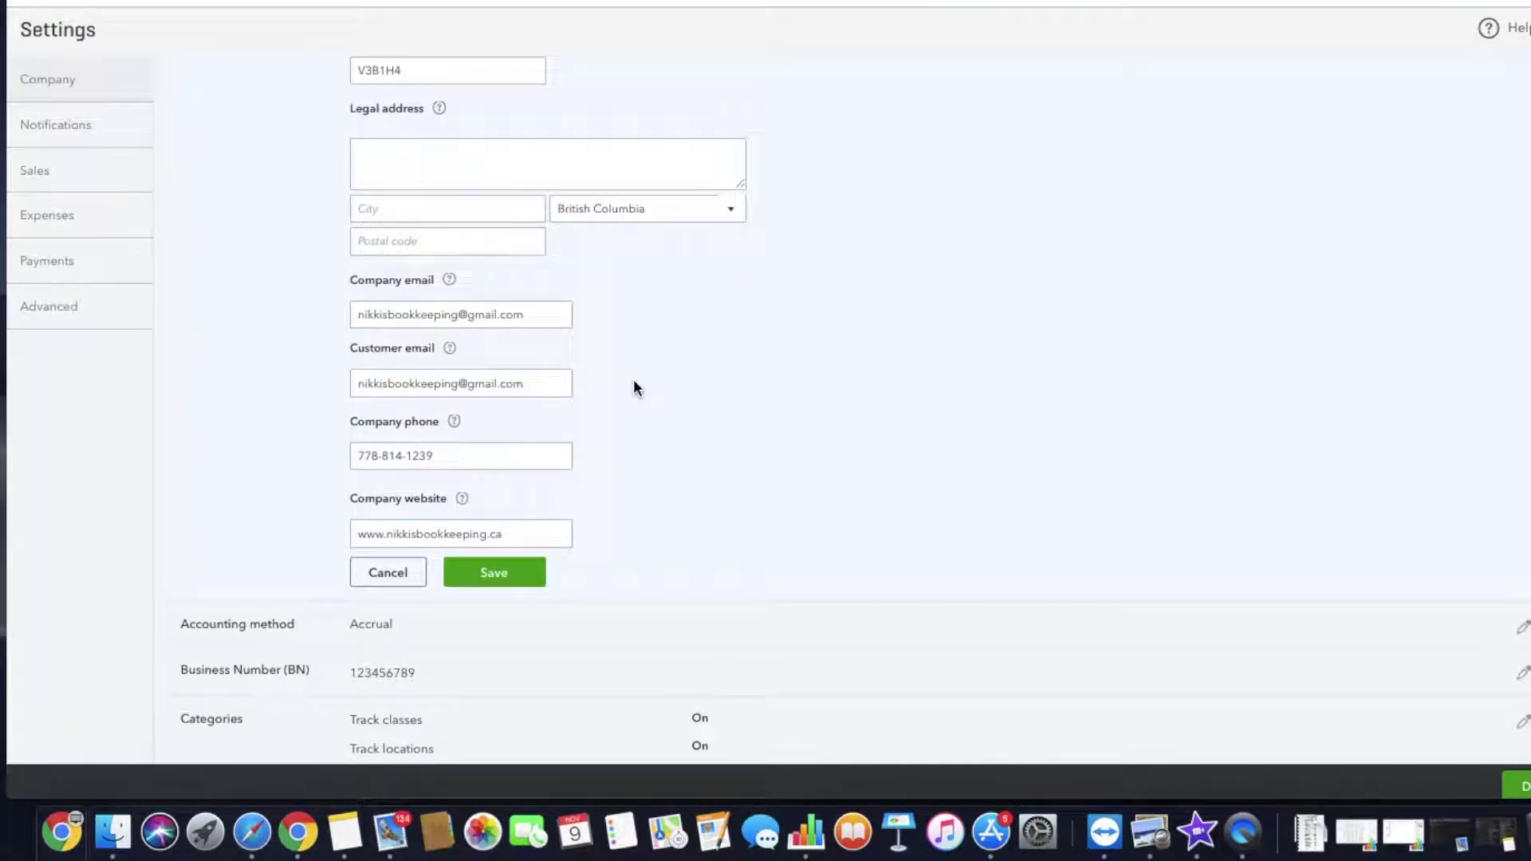
{"action": "scroll", "coordinate": [633, 379], "scroll_direction": "down", "scroll_amount": 1}
{"action": "left_click", "coordinate": [508, 560]}
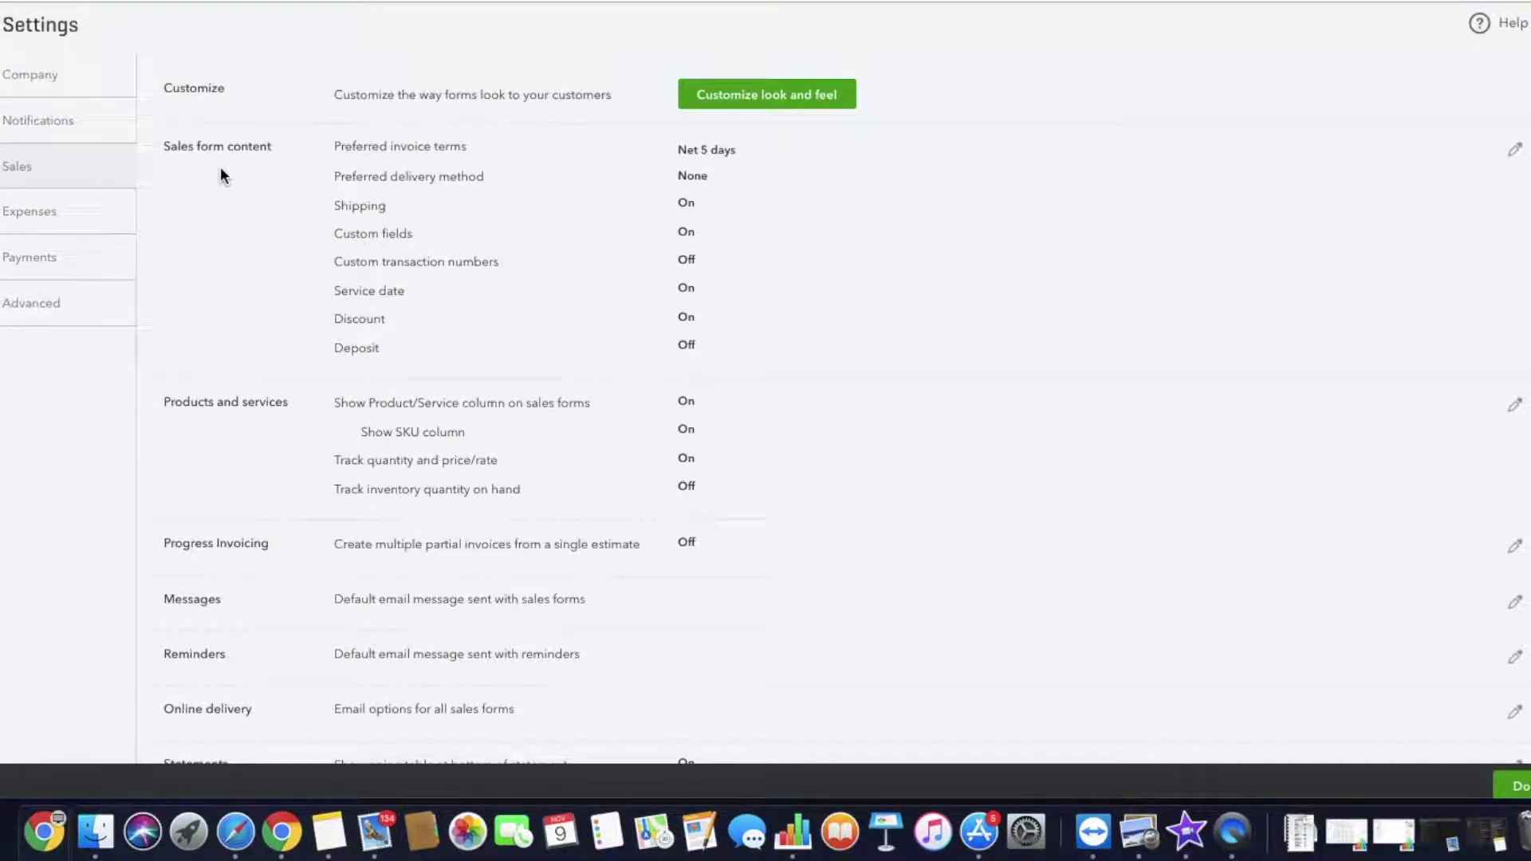
Open the Standard form style for editing from the look-and-feel customization in the sales settings.
{"action": "left_click", "coordinate": [30, 169]}
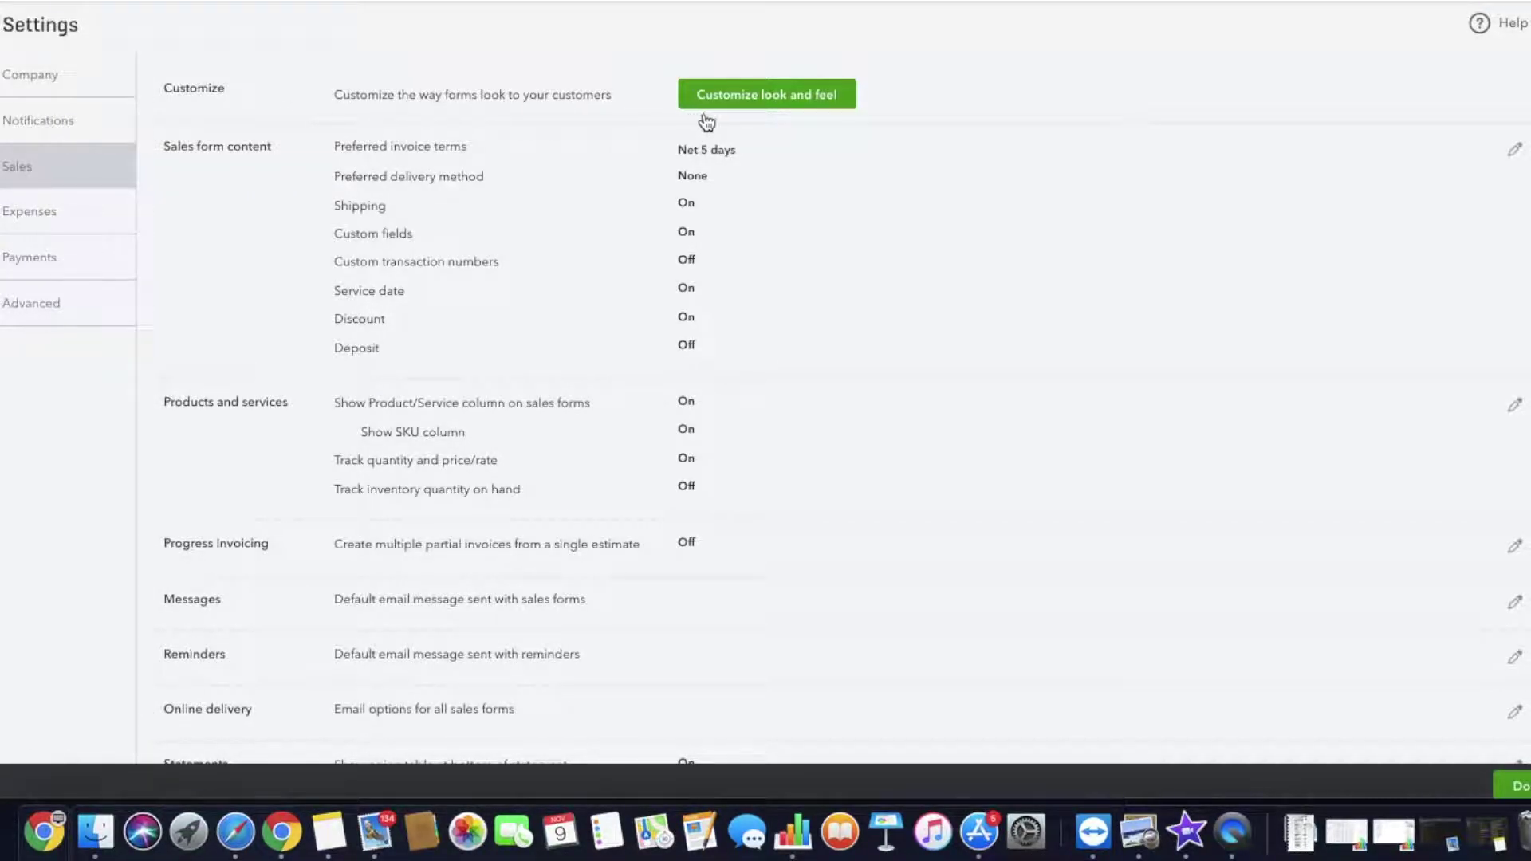
{"action": "left_click", "coordinate": [755, 102]}
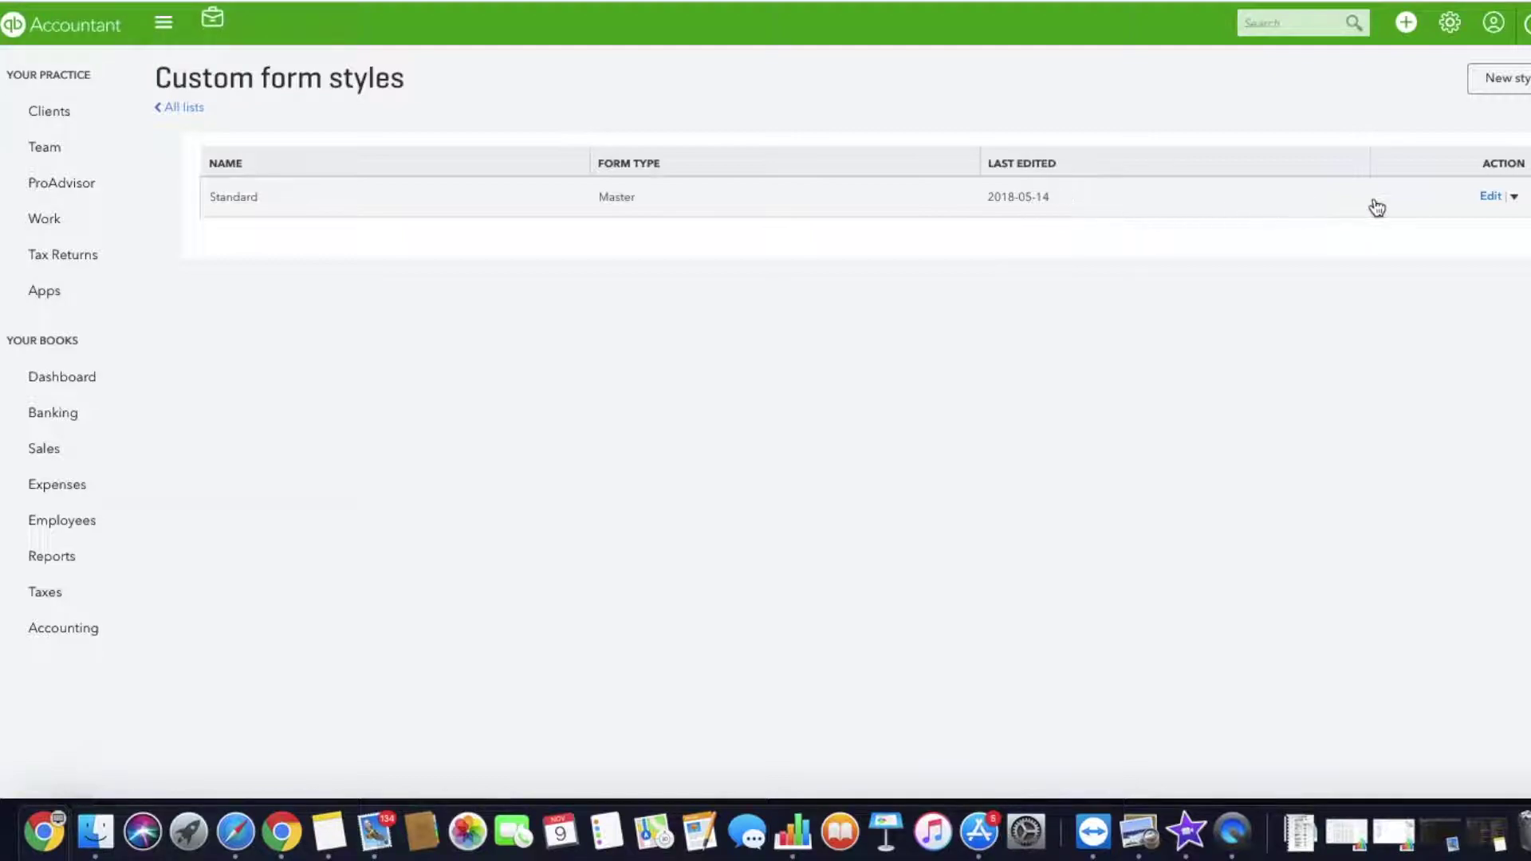
{"action": "left_click", "coordinate": [1490, 197]}
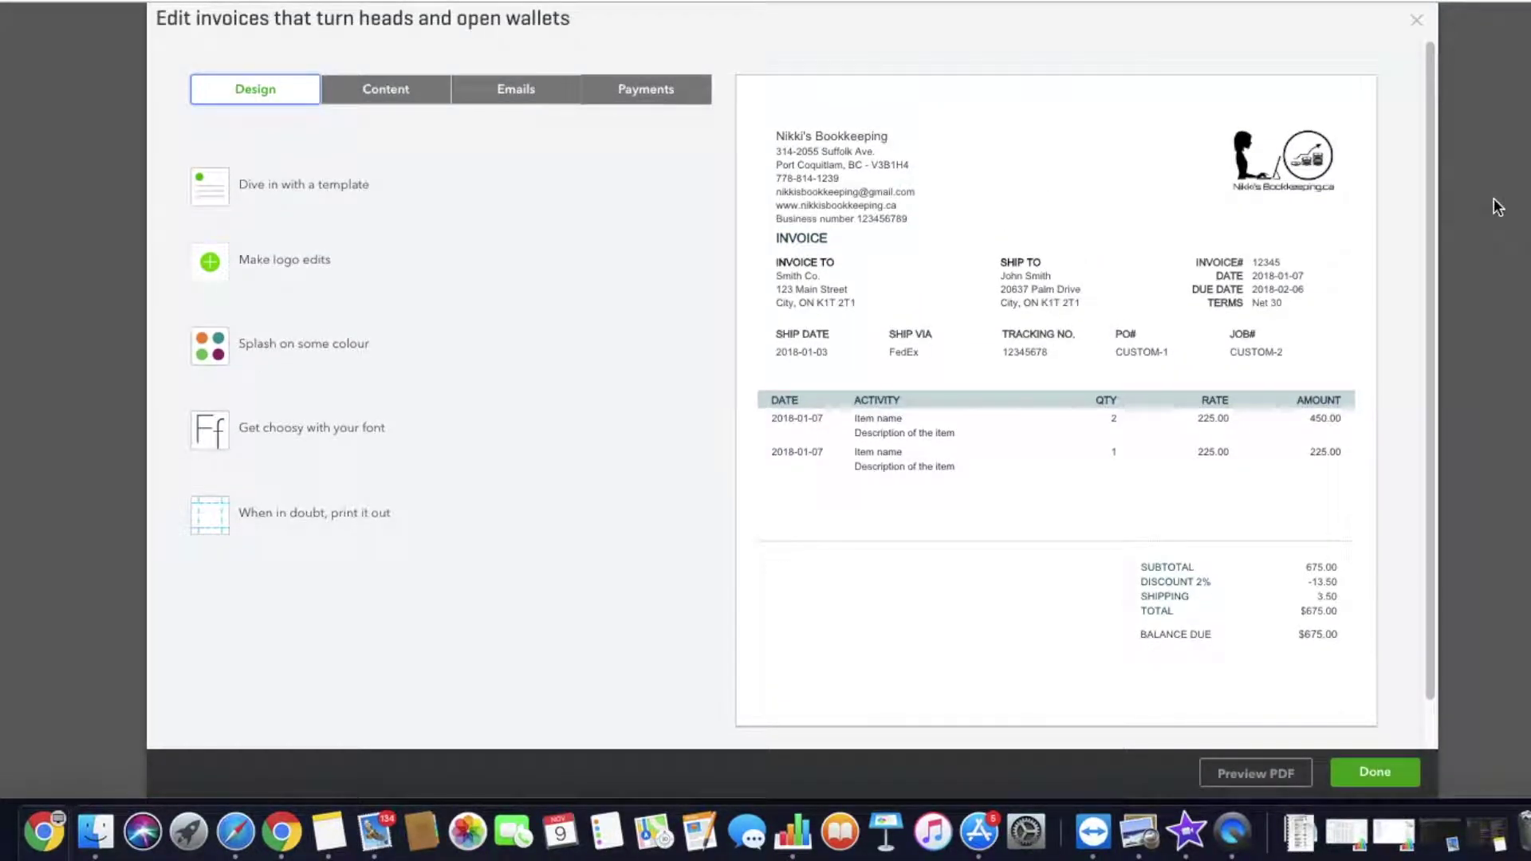
Try the Modern, Fresh, Bold and Friendly invoice templates, ending on Airy classic.
{"action": "left_click", "coordinate": [311, 188]}
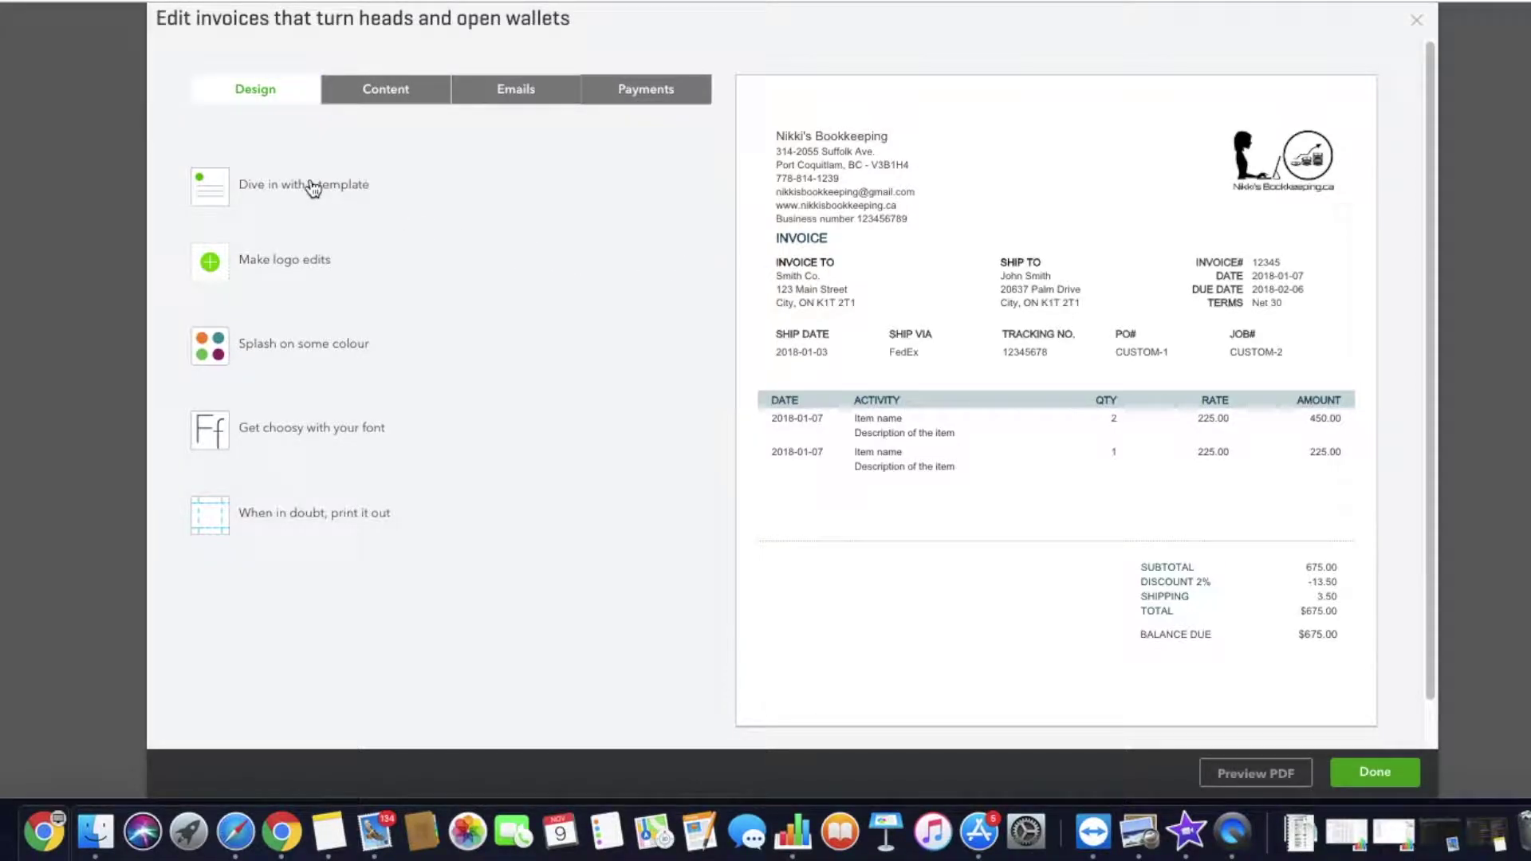
{"action": "left_click", "coordinate": [322, 199]}
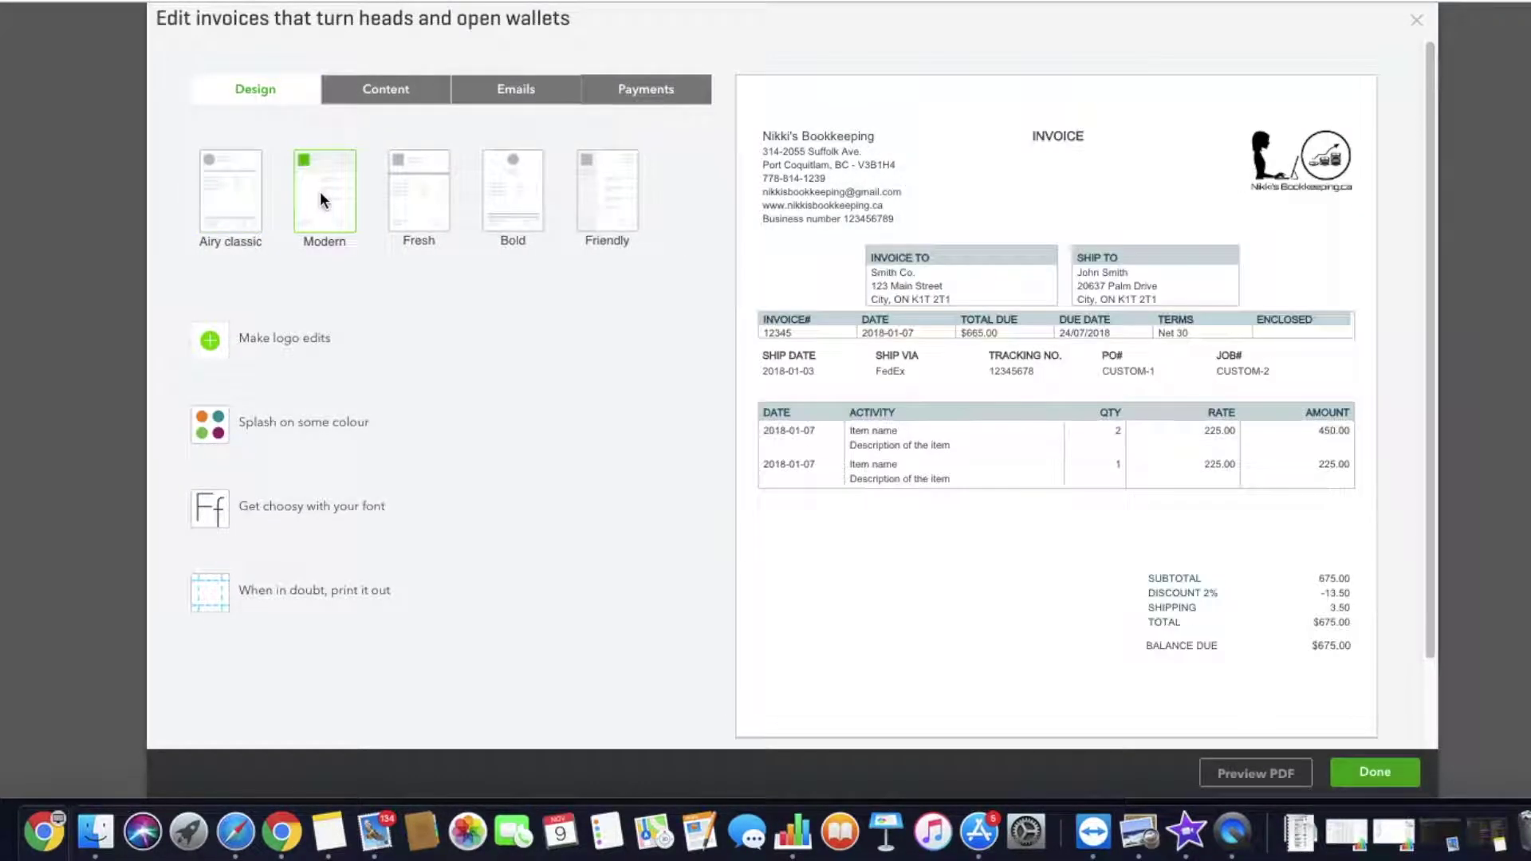
{"action": "left_click", "coordinate": [405, 208]}
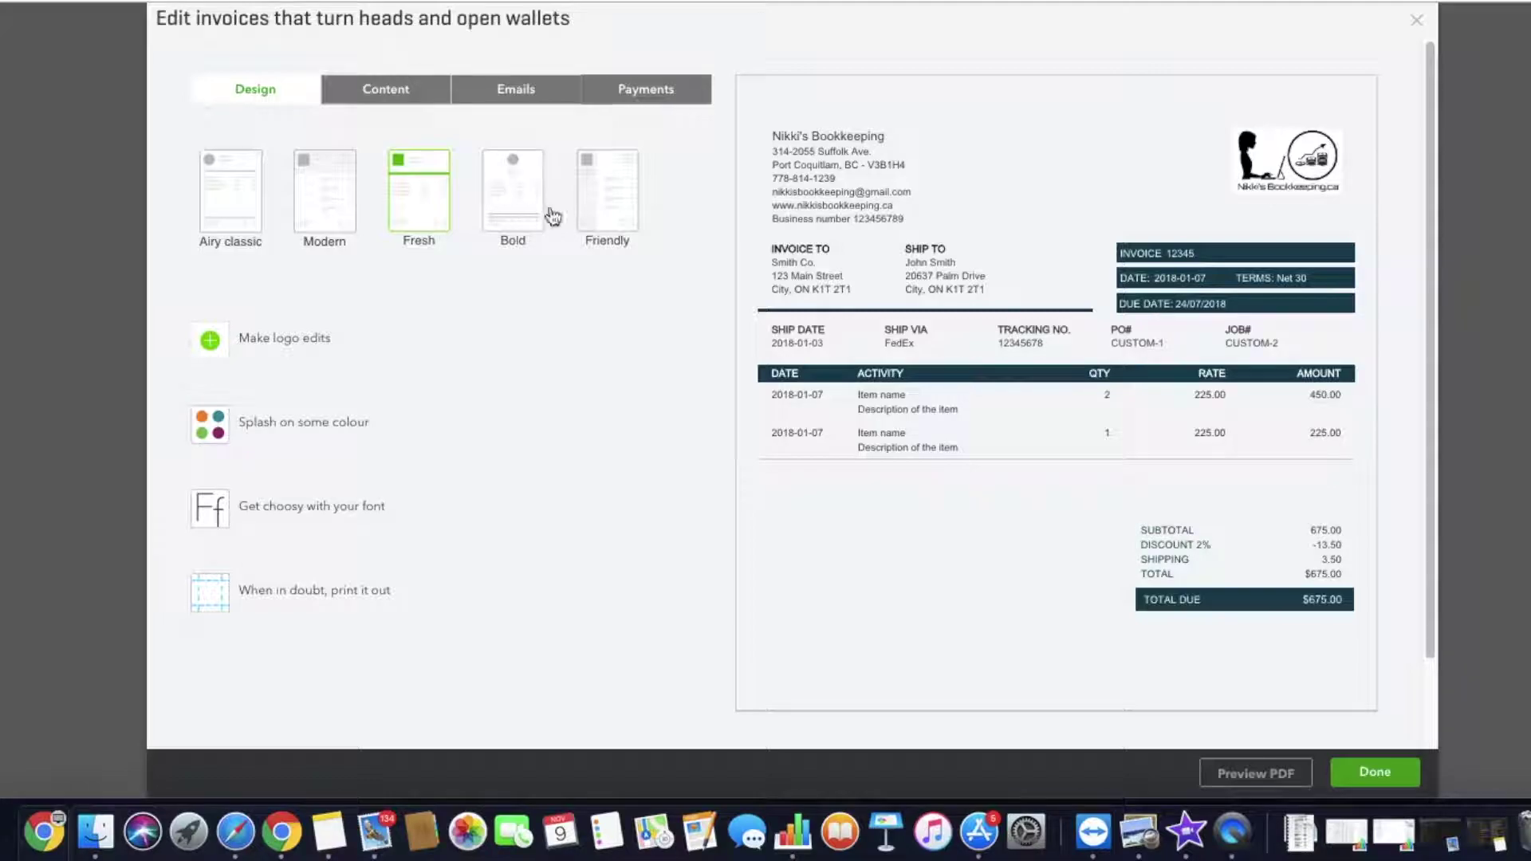
{"action": "left_click", "coordinate": [526, 209]}
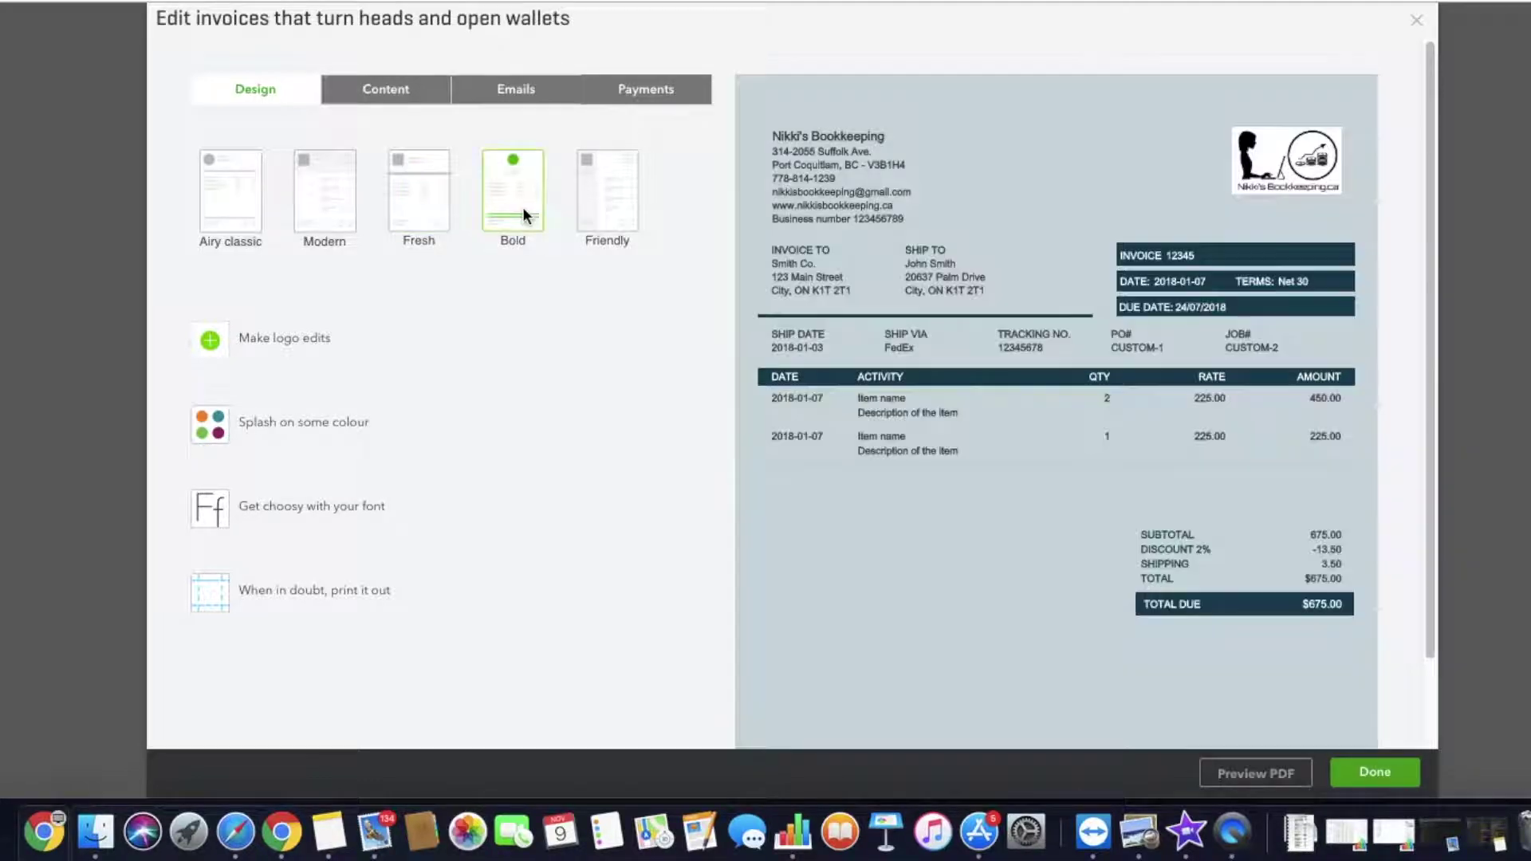
{"action": "left_click", "coordinate": [602, 208]}
{"action": "left_click", "coordinate": [231, 205]}
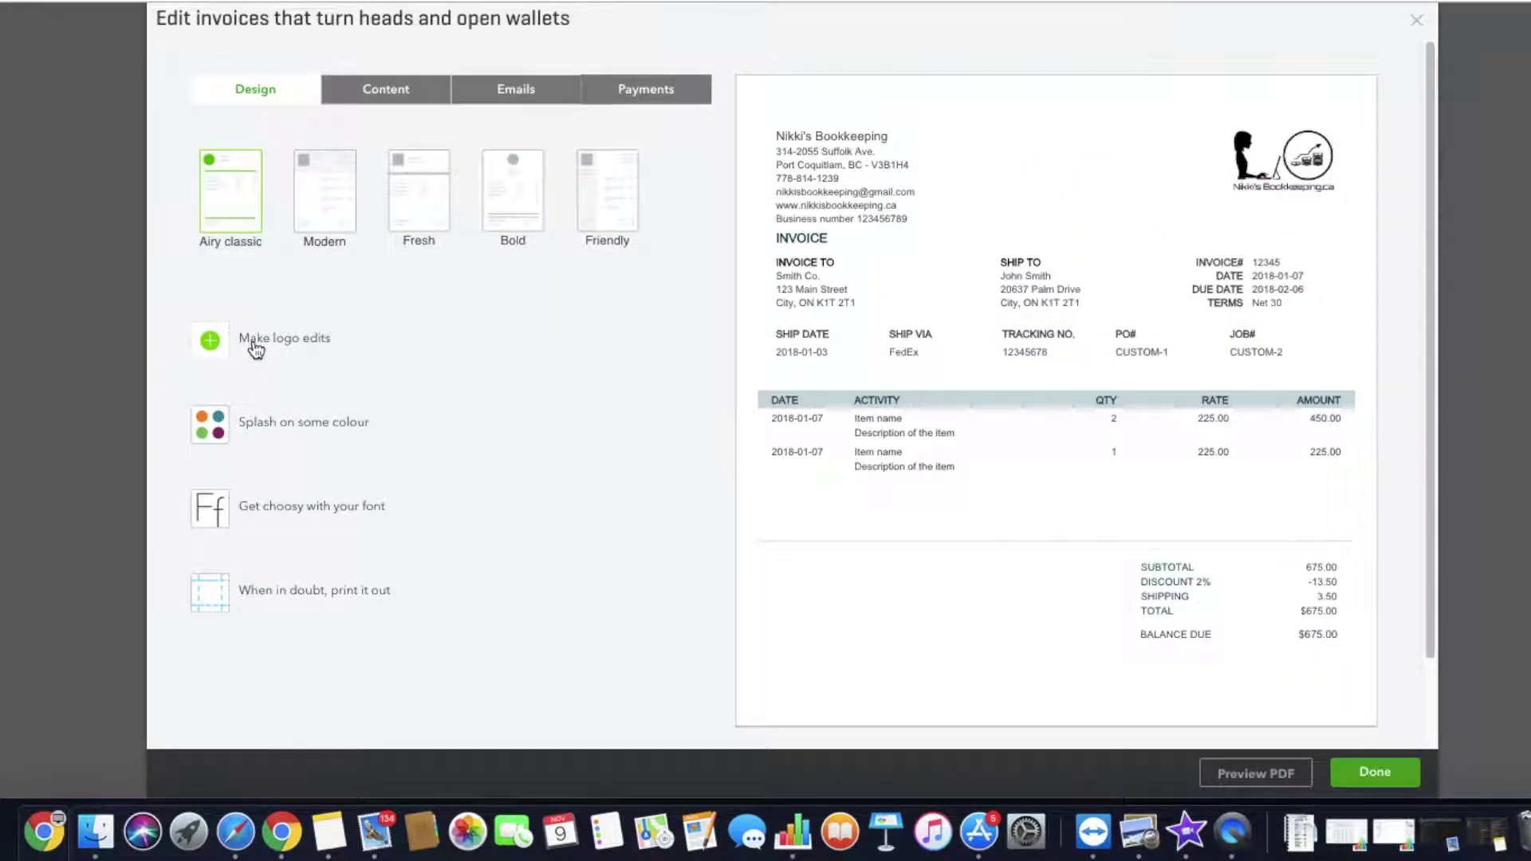
Set the invoice logo size to large and the accent colour to dark green #2a651d.
{"action": "left_click", "coordinate": [251, 342]}
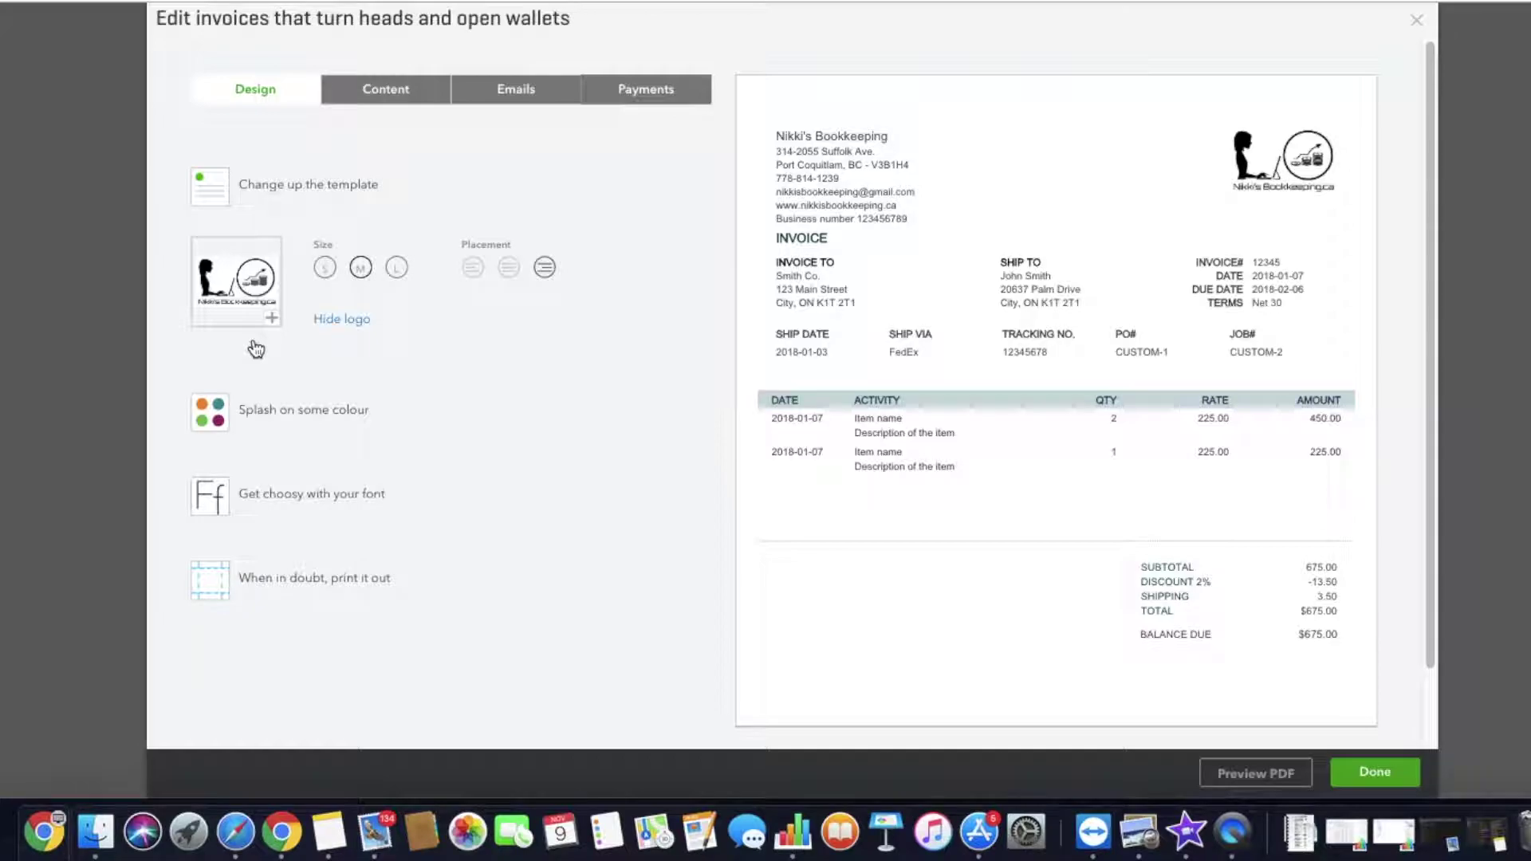
{"action": "left_click", "coordinate": [397, 271]}
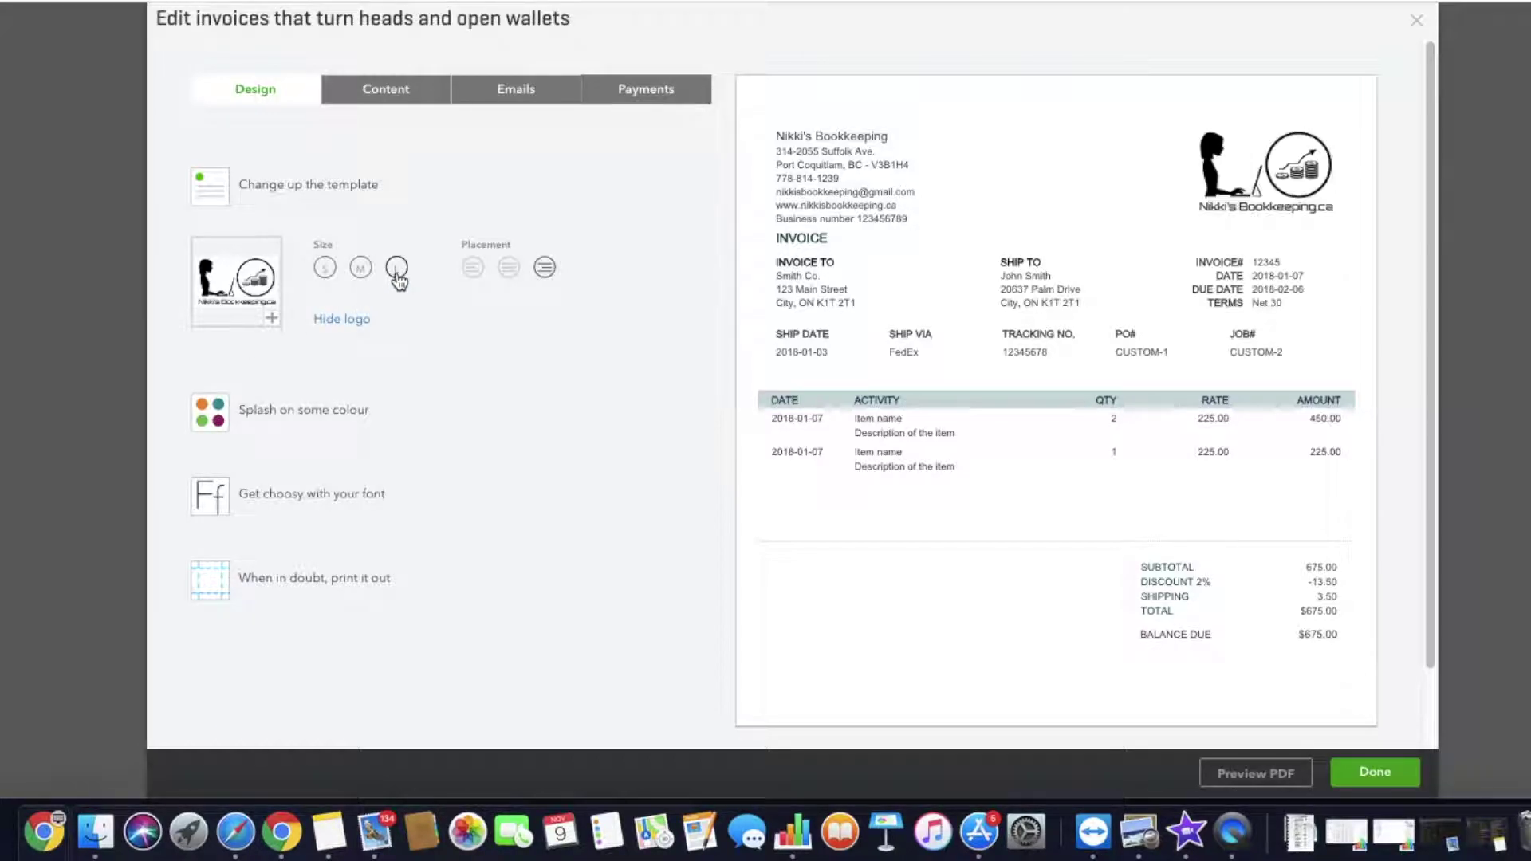
{"action": "left_click", "coordinate": [323, 409]}
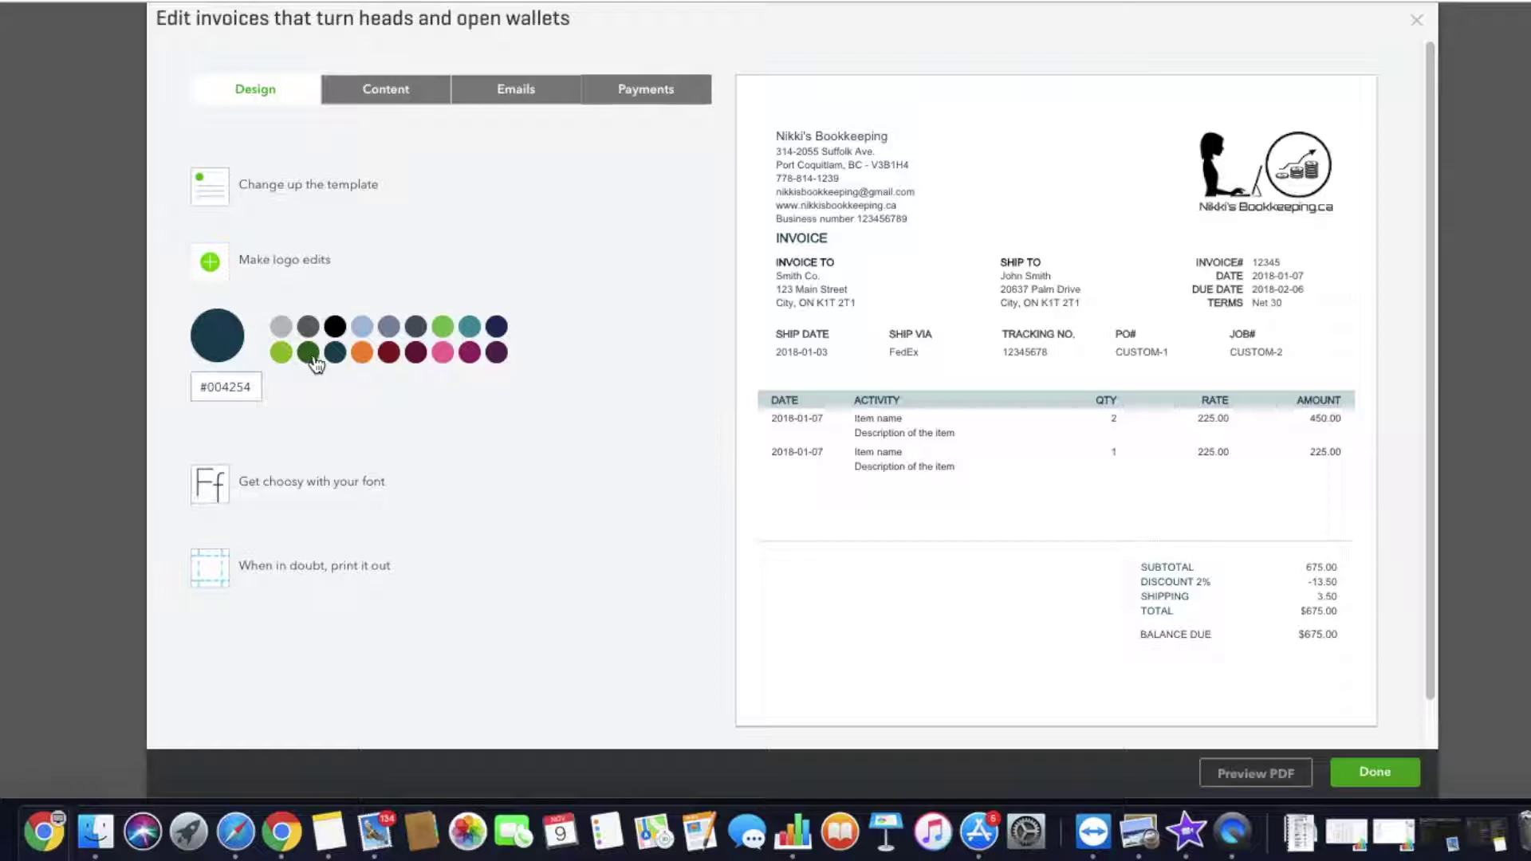
{"action": "left_click", "coordinate": [308, 352]}
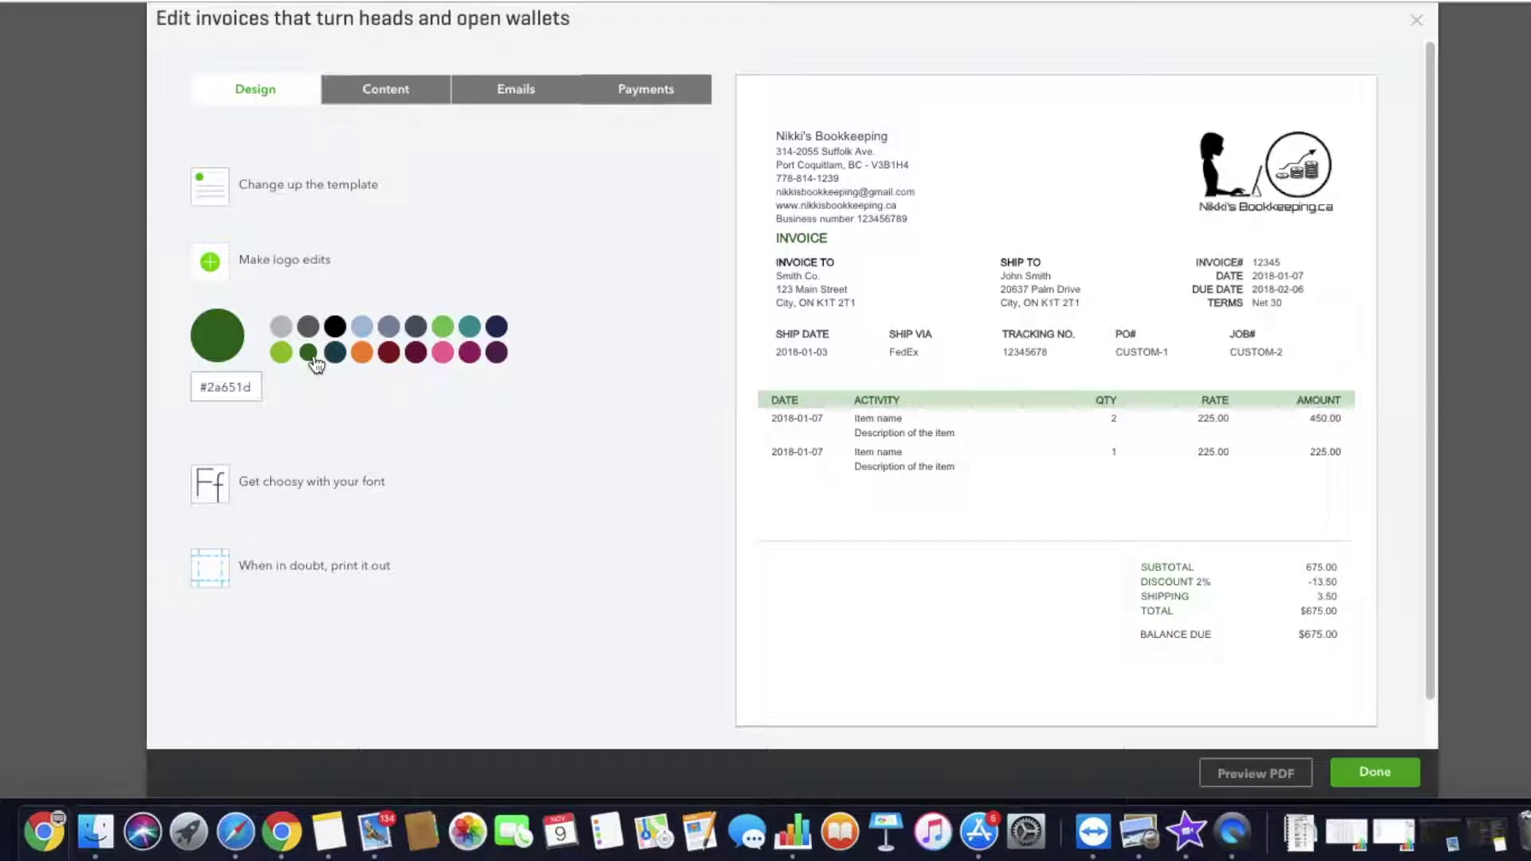
Try the Courier font on the invoice and switch back to Arial Unicode MS.
{"action": "left_click", "coordinate": [296, 481]}
{"action": "left_click", "coordinate": [282, 418]}
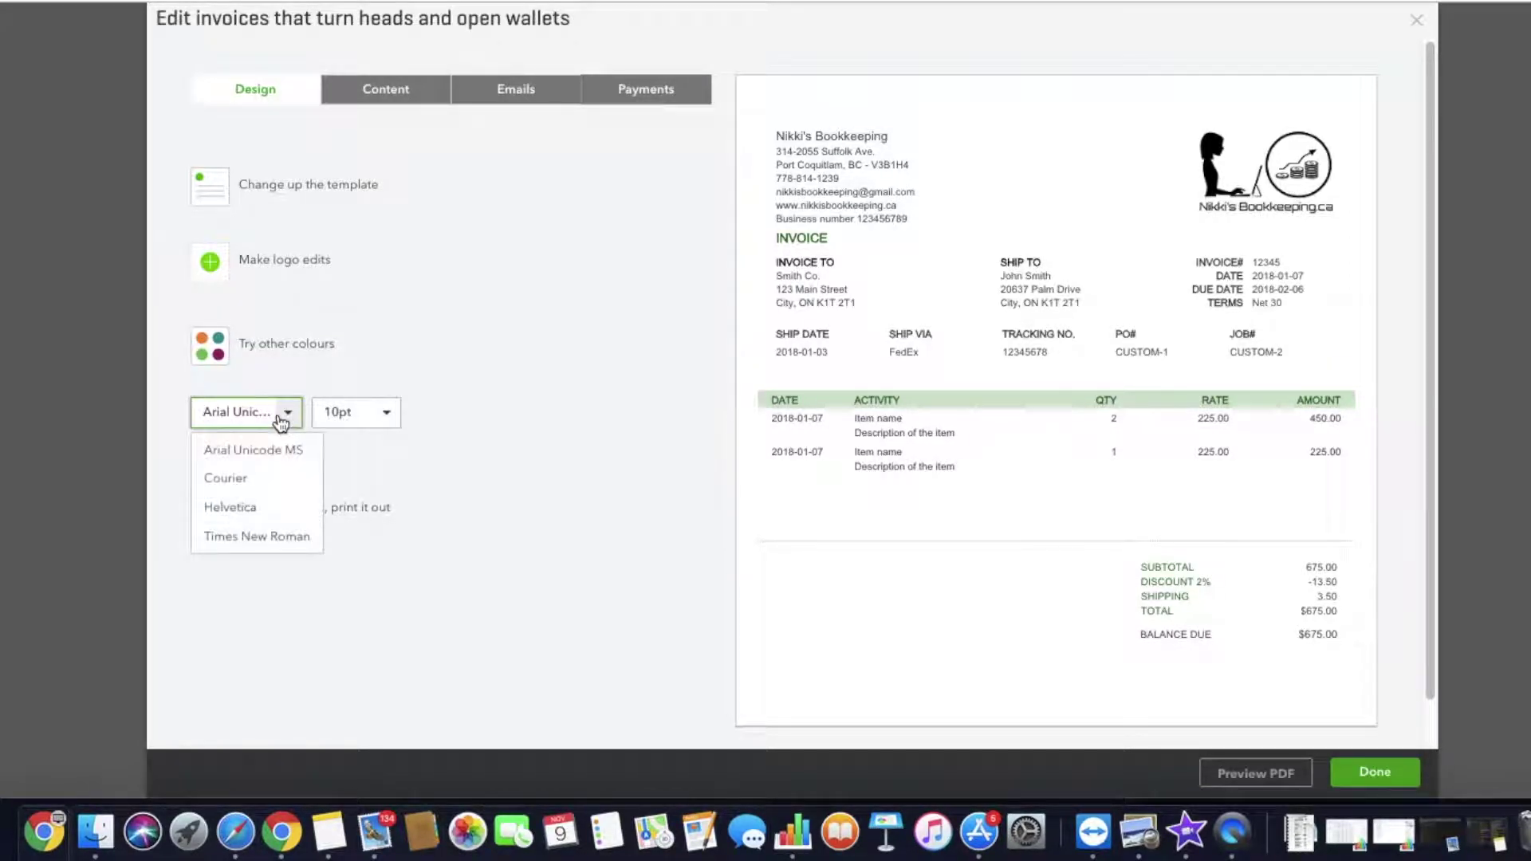
{"action": "left_click", "coordinate": [282, 480]}
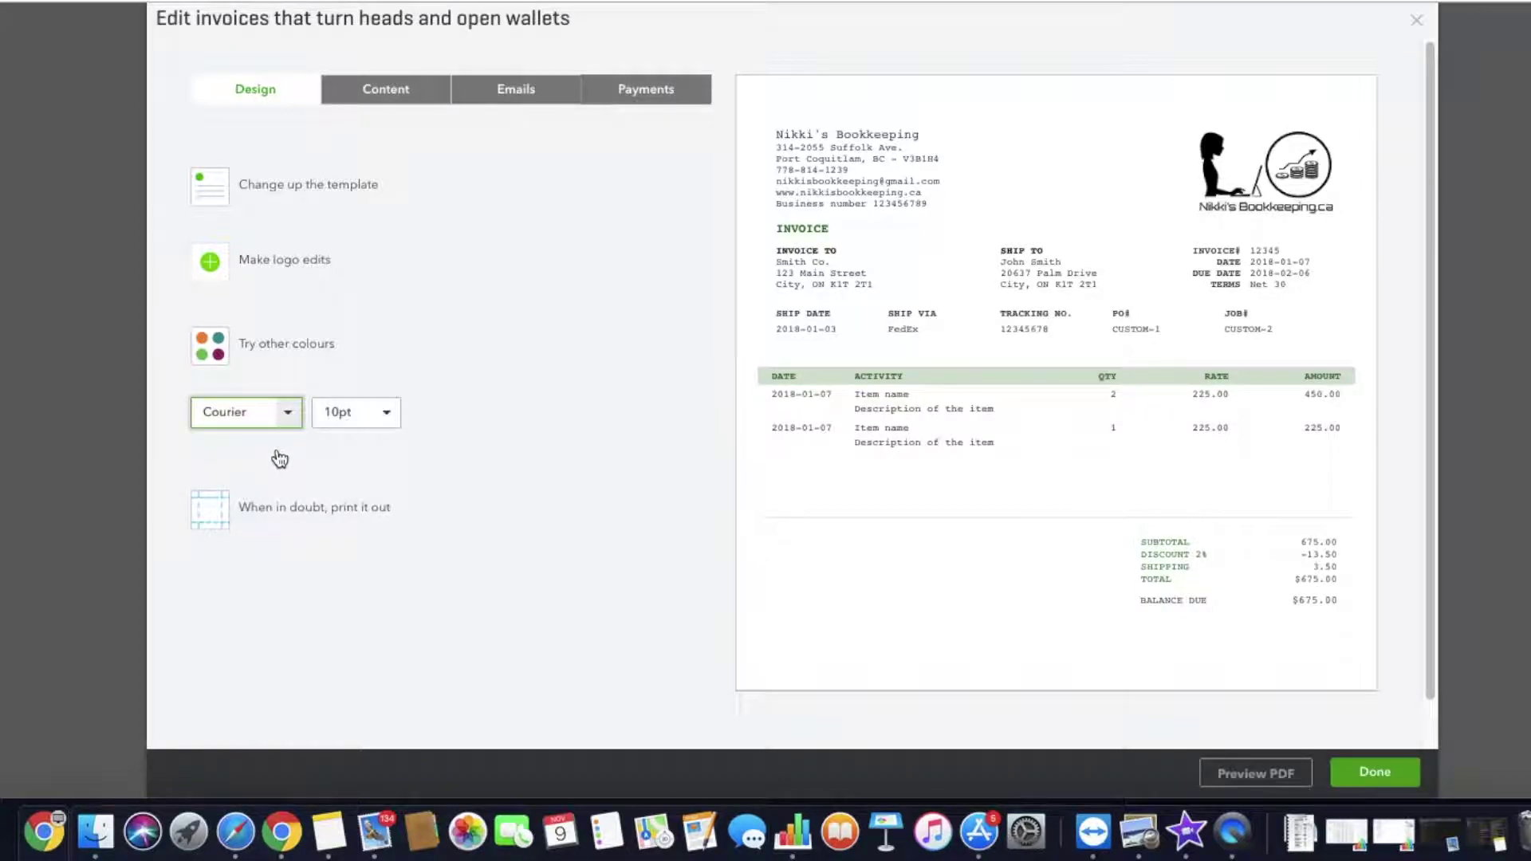
{"action": "left_click", "coordinate": [291, 421]}
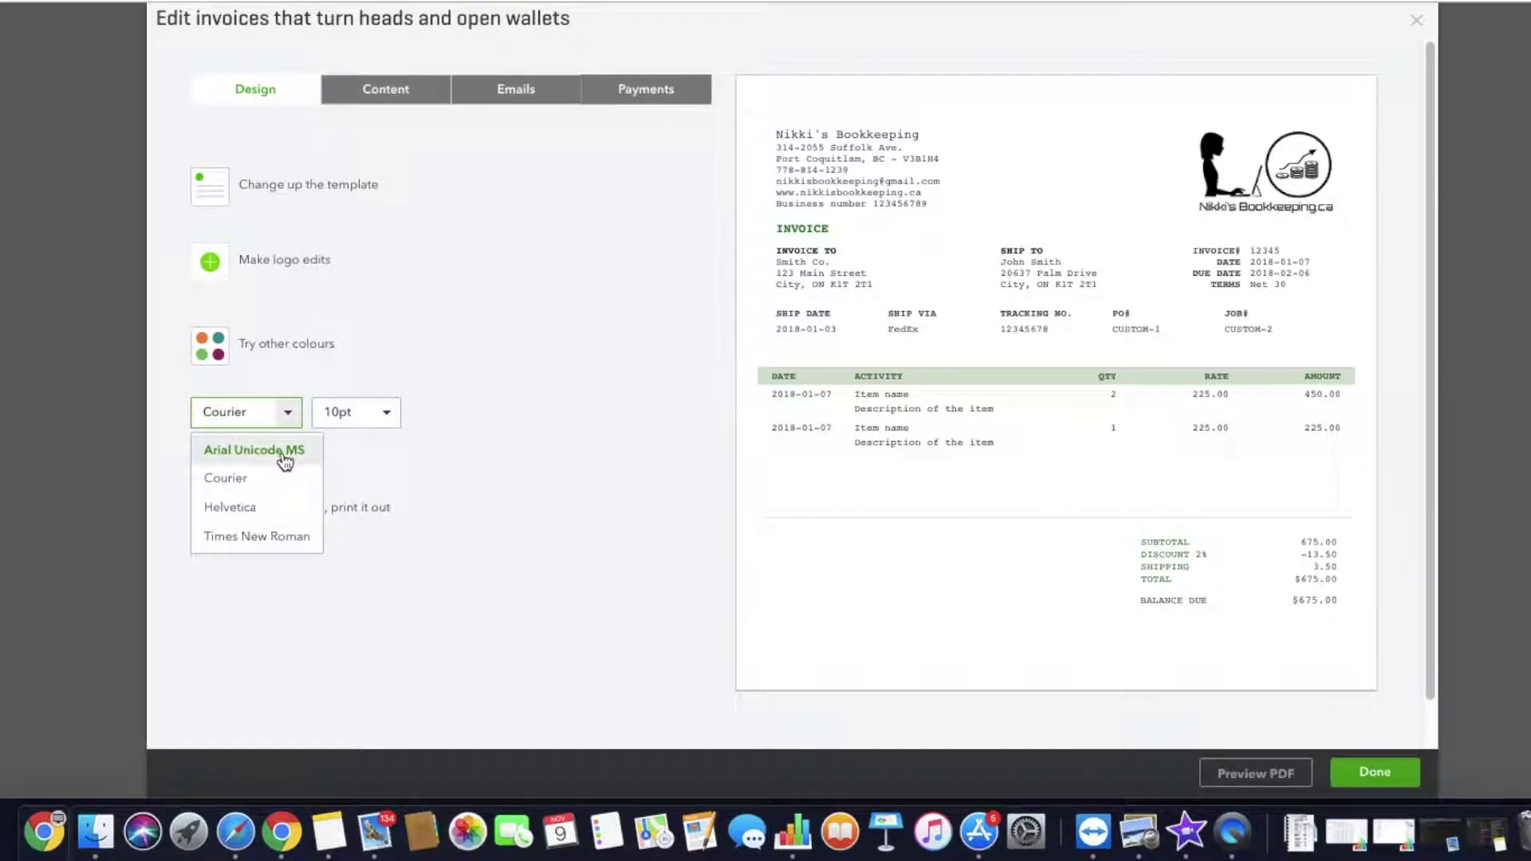
{"action": "left_click", "coordinate": [290, 450]}
Look at the page margin and print options of the invoice design.
{"action": "left_click", "coordinate": [219, 515]}
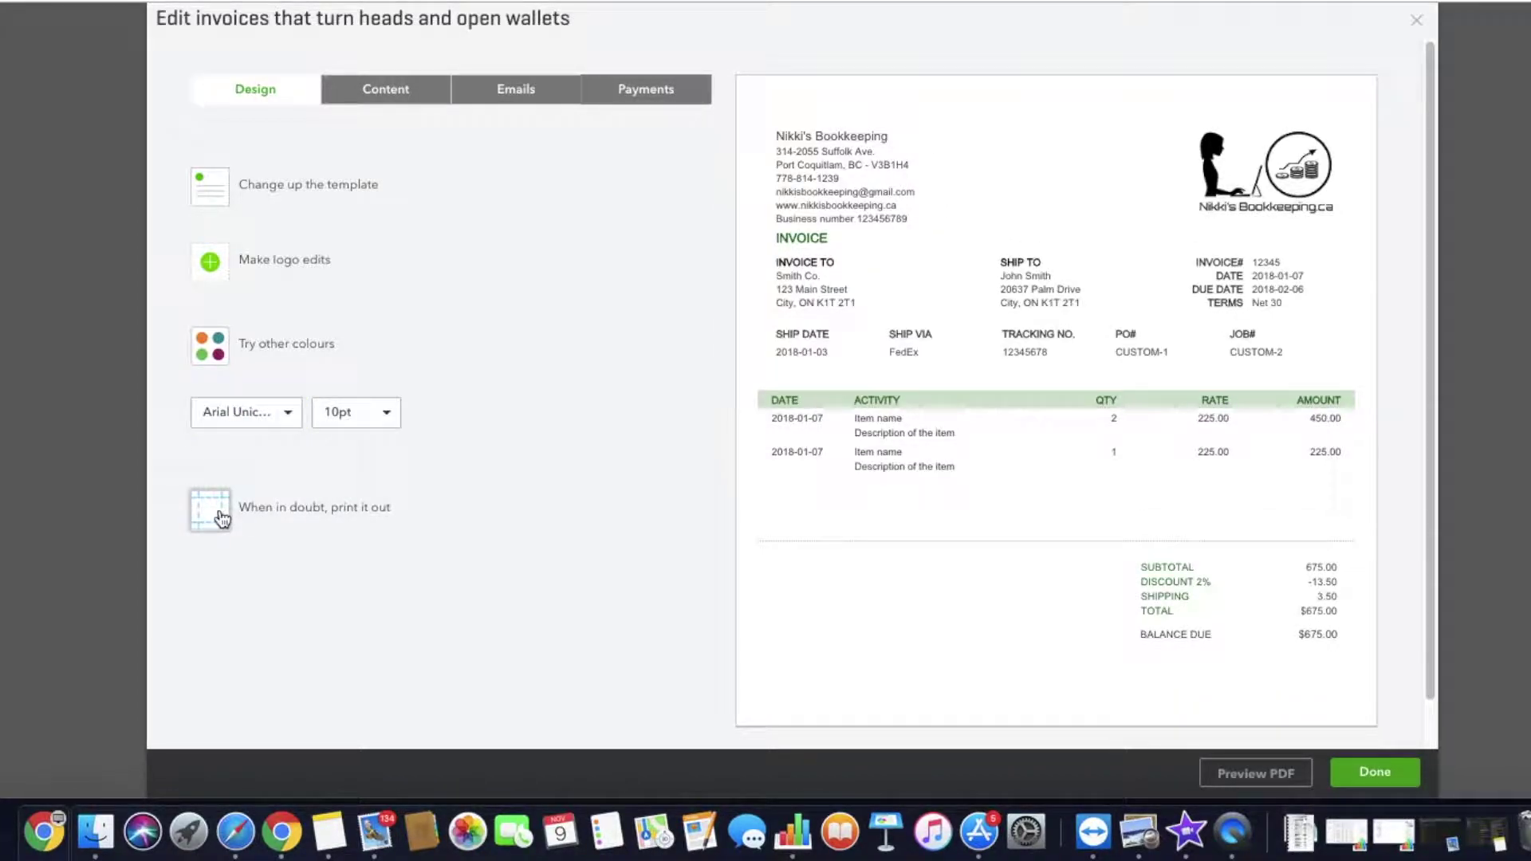
{"action": "left_click", "coordinate": [221, 529]}
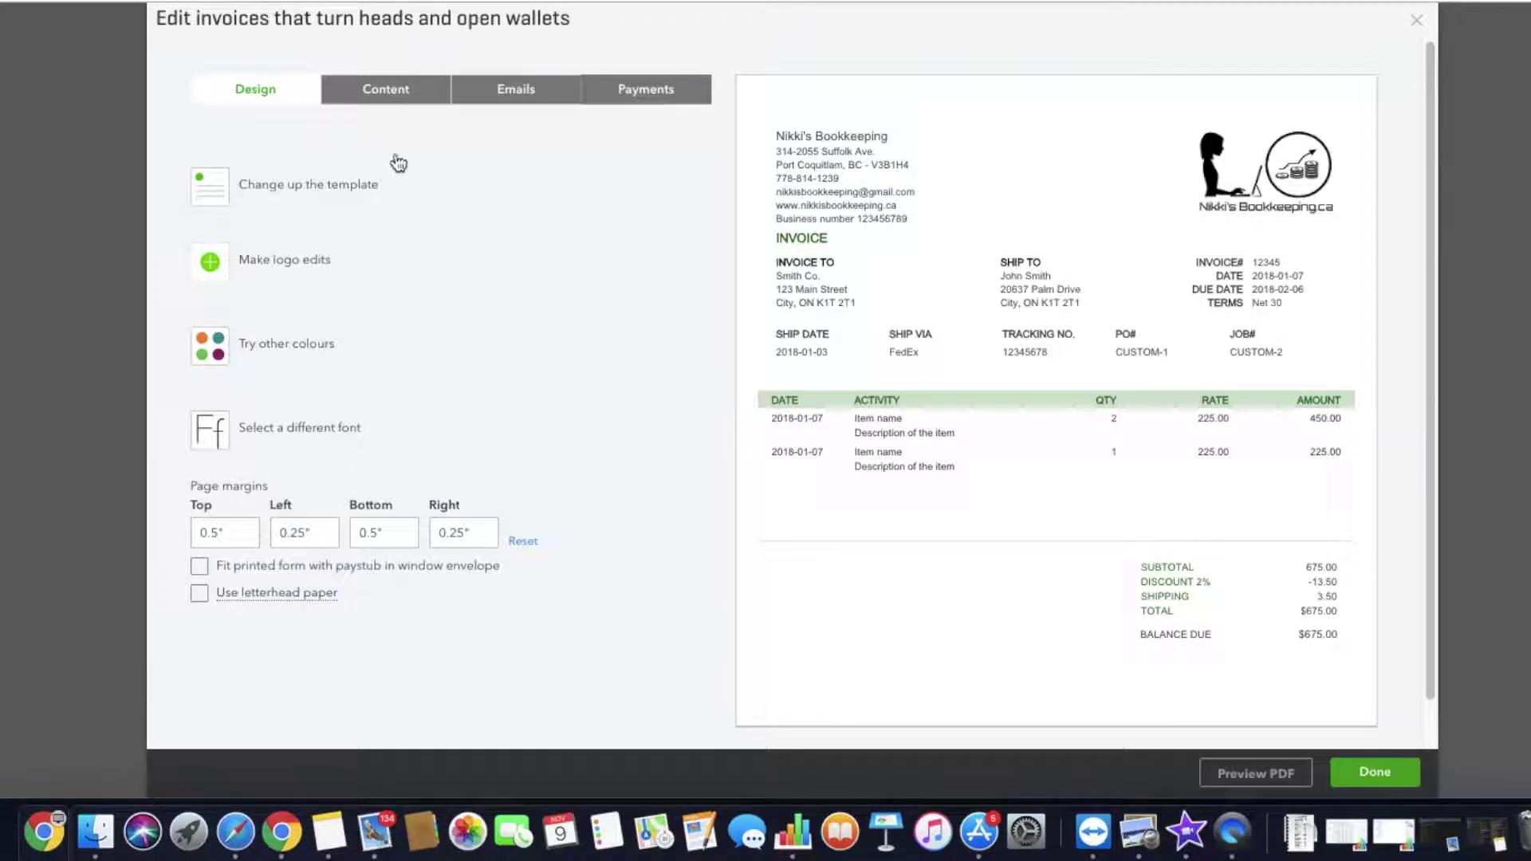
{"action": "left_click", "coordinate": [254, 102]}
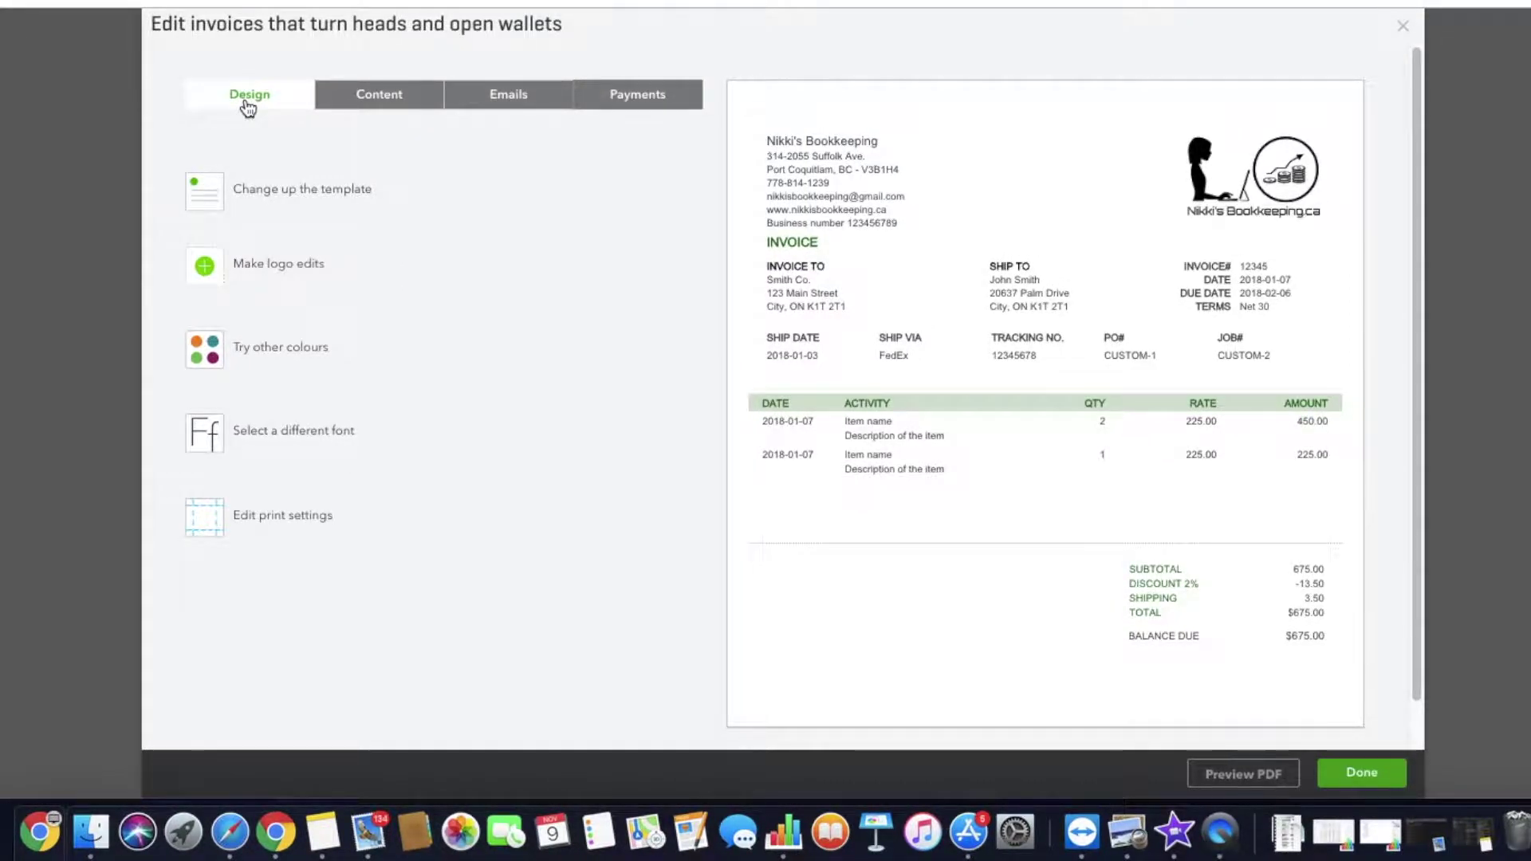
Open the invoice's header content for editing, and hide and restore the business name.
{"action": "left_click", "coordinate": [372, 96]}
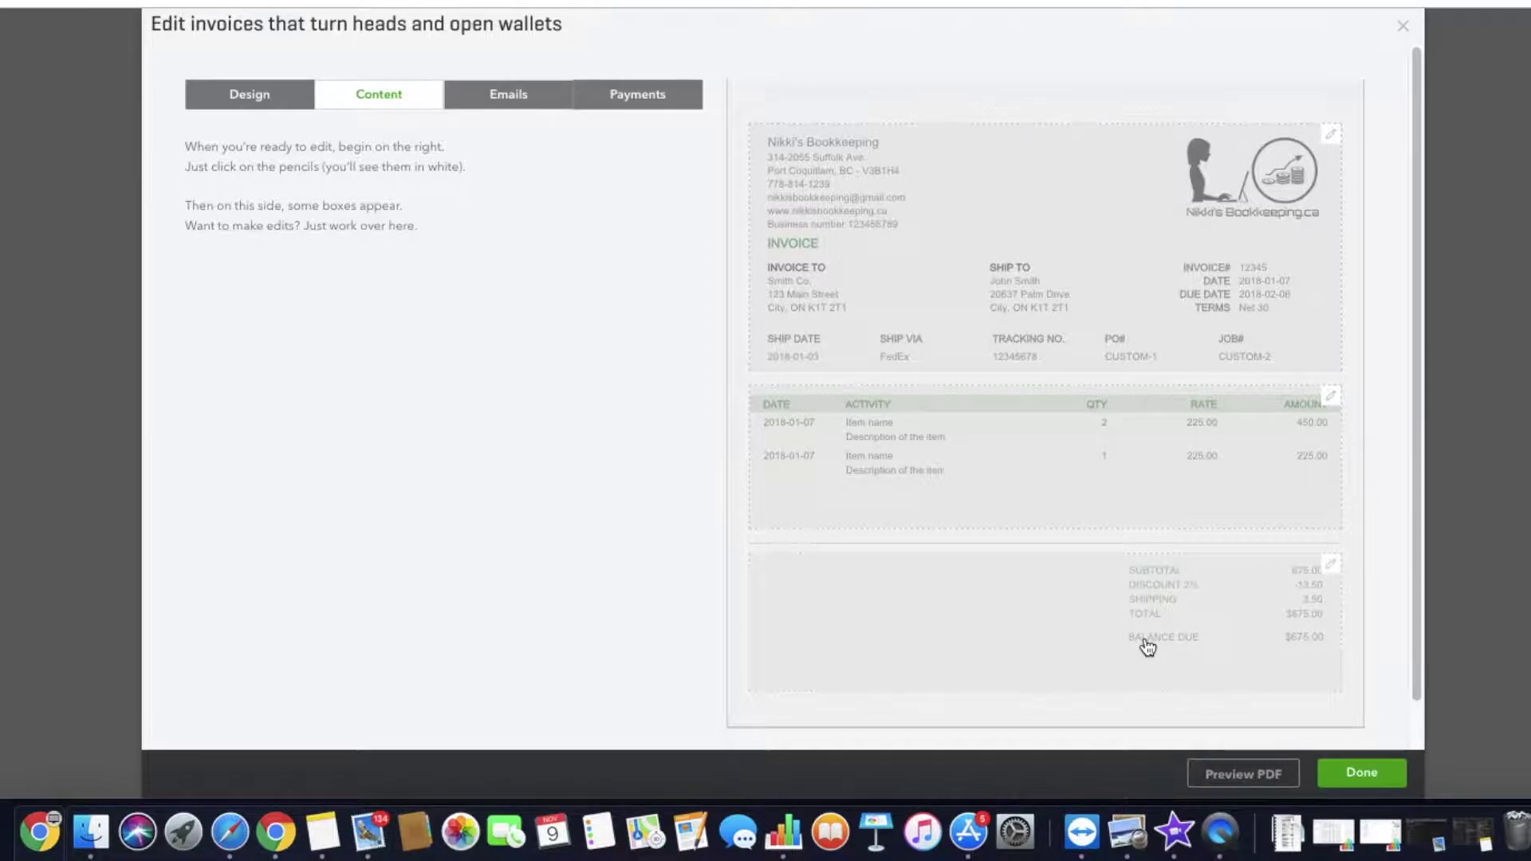
{"action": "left_click", "coordinate": [997, 247]}
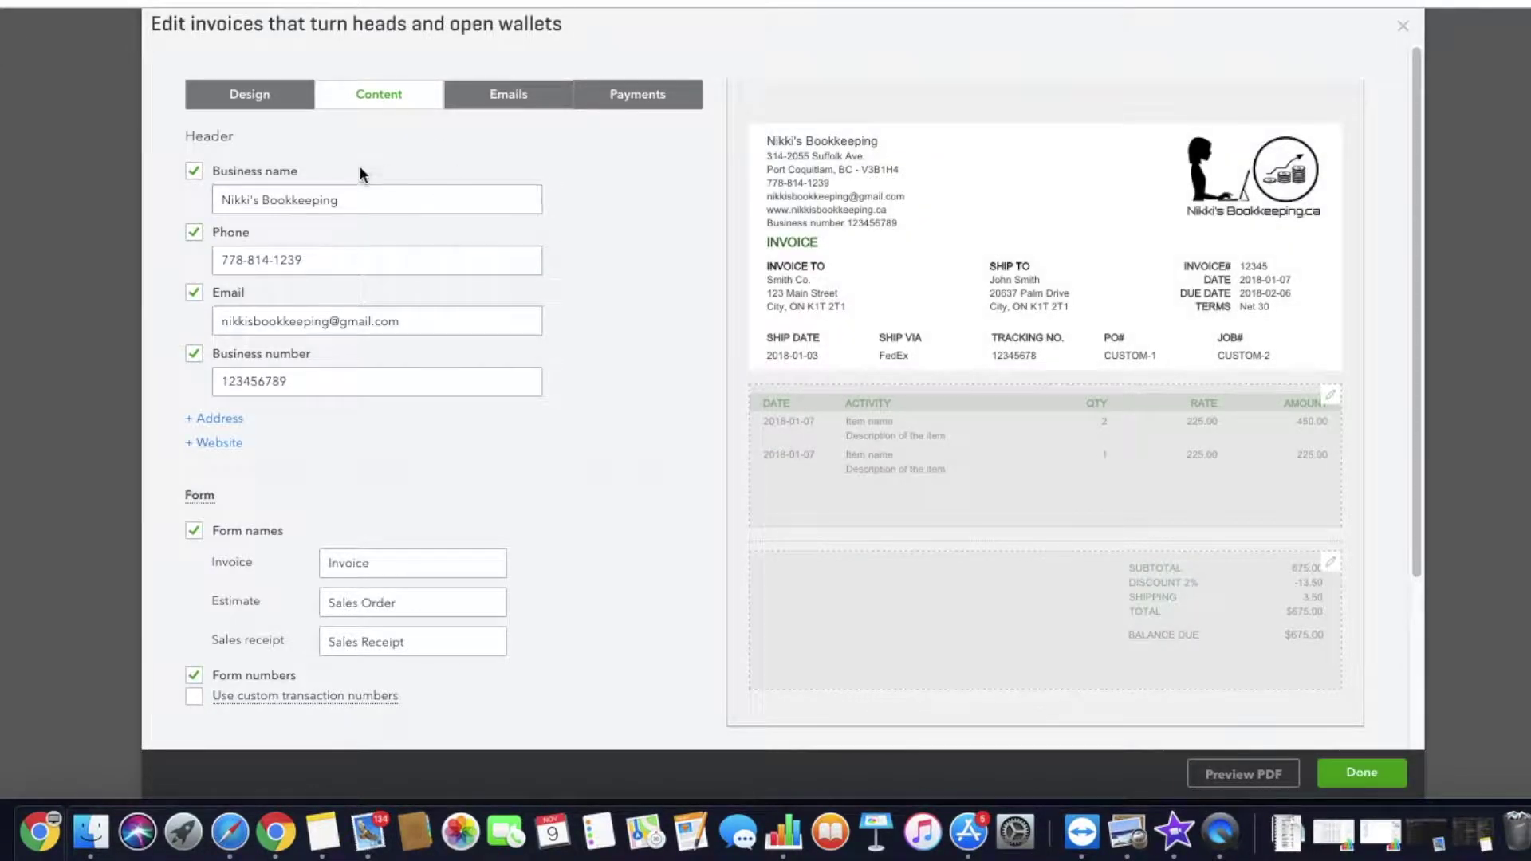
{"action": "left_click", "coordinate": [192, 175]}
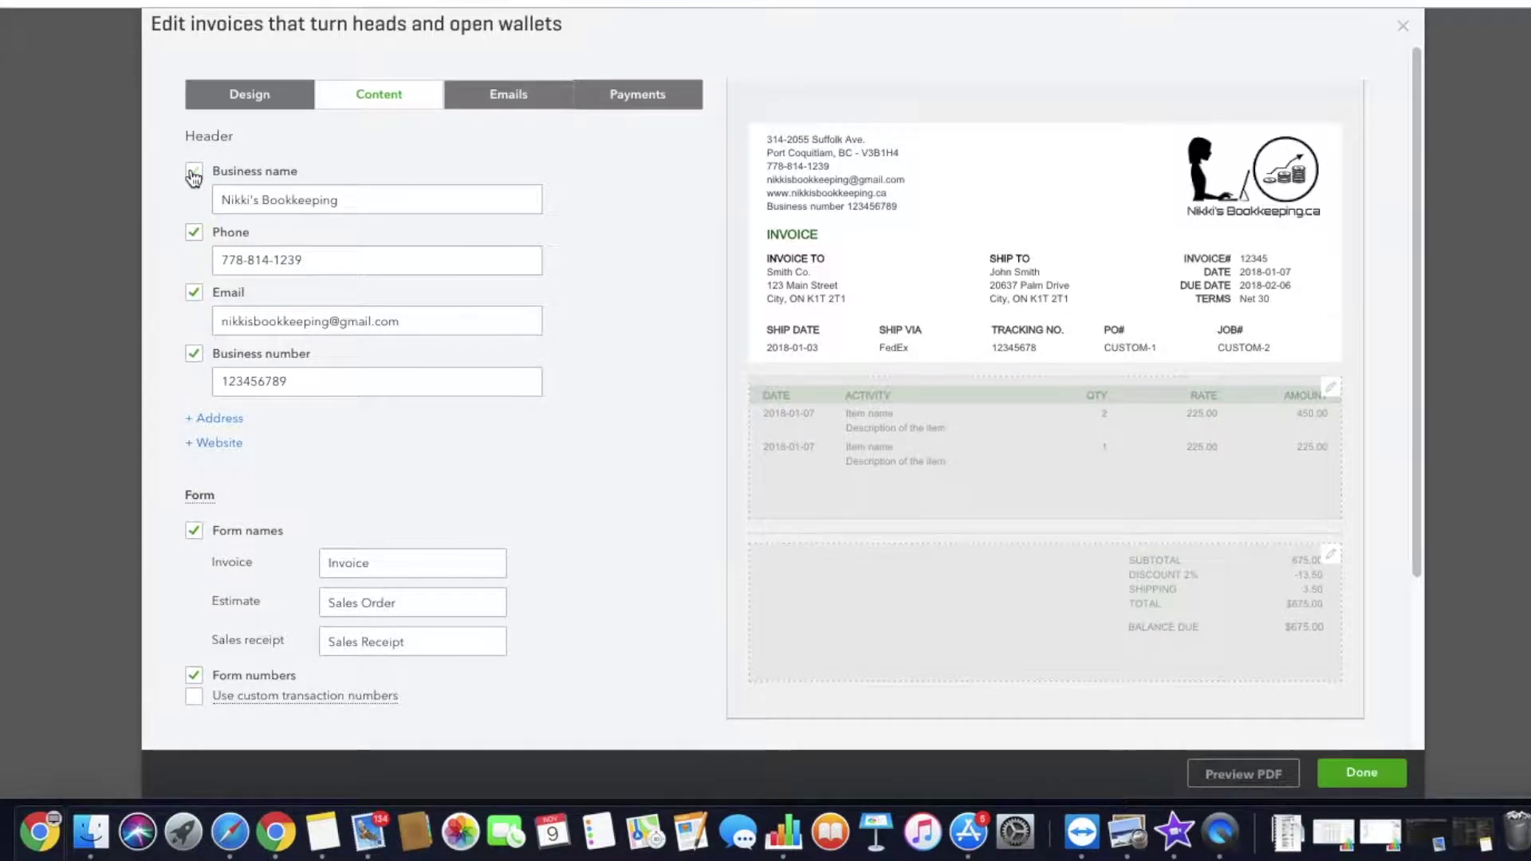
{"action": "left_click", "coordinate": [193, 173]}
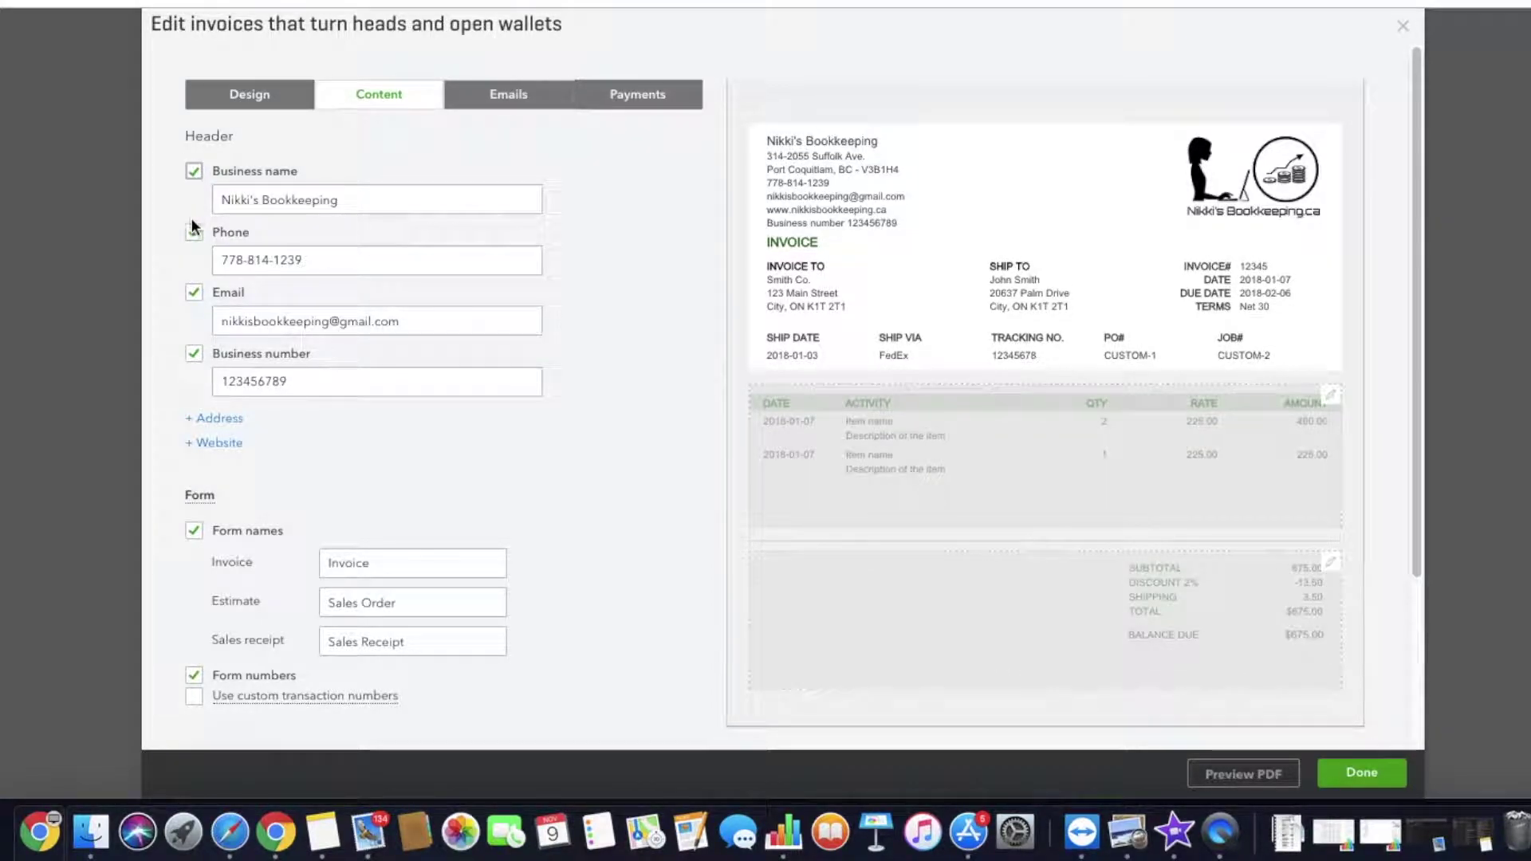
Expand the address and website details in the invoice header and review the form names for invoice, estimate and sales receipt.
{"action": "left_click", "coordinate": [230, 419]}
{"action": "scroll", "coordinate": [237, 413], "scroll_direction": "down", "scroll_amount": 2}
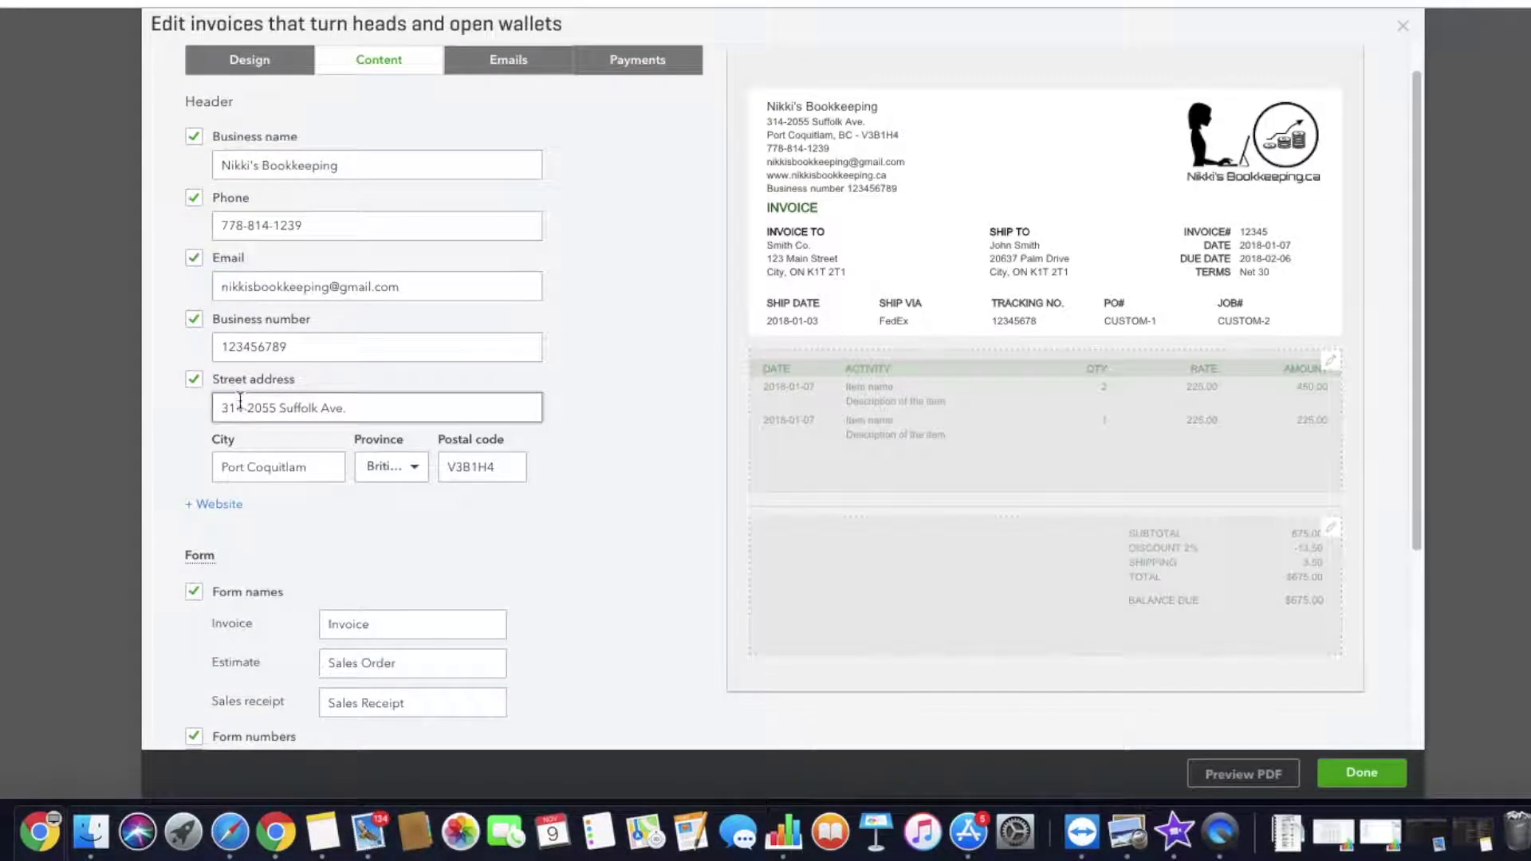
{"action": "left_click", "coordinate": [220, 463]}
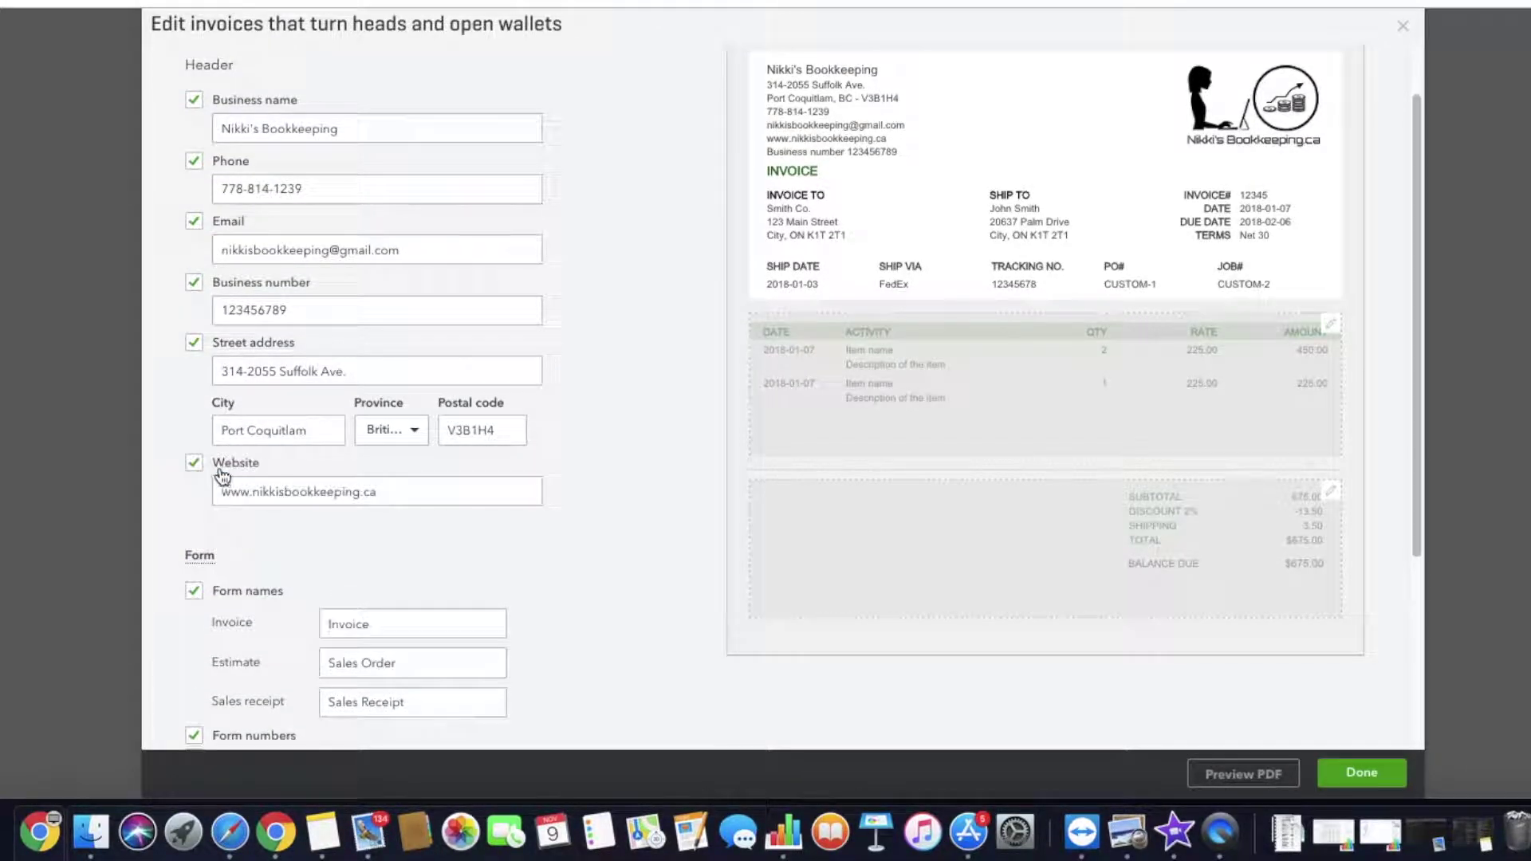
{"action": "scroll", "coordinate": [221, 471], "scroll_direction": "down", "scroll_amount": 1}
{"action": "scroll", "coordinate": [220, 463], "scroll_direction": "down", "scroll_amount": 3}
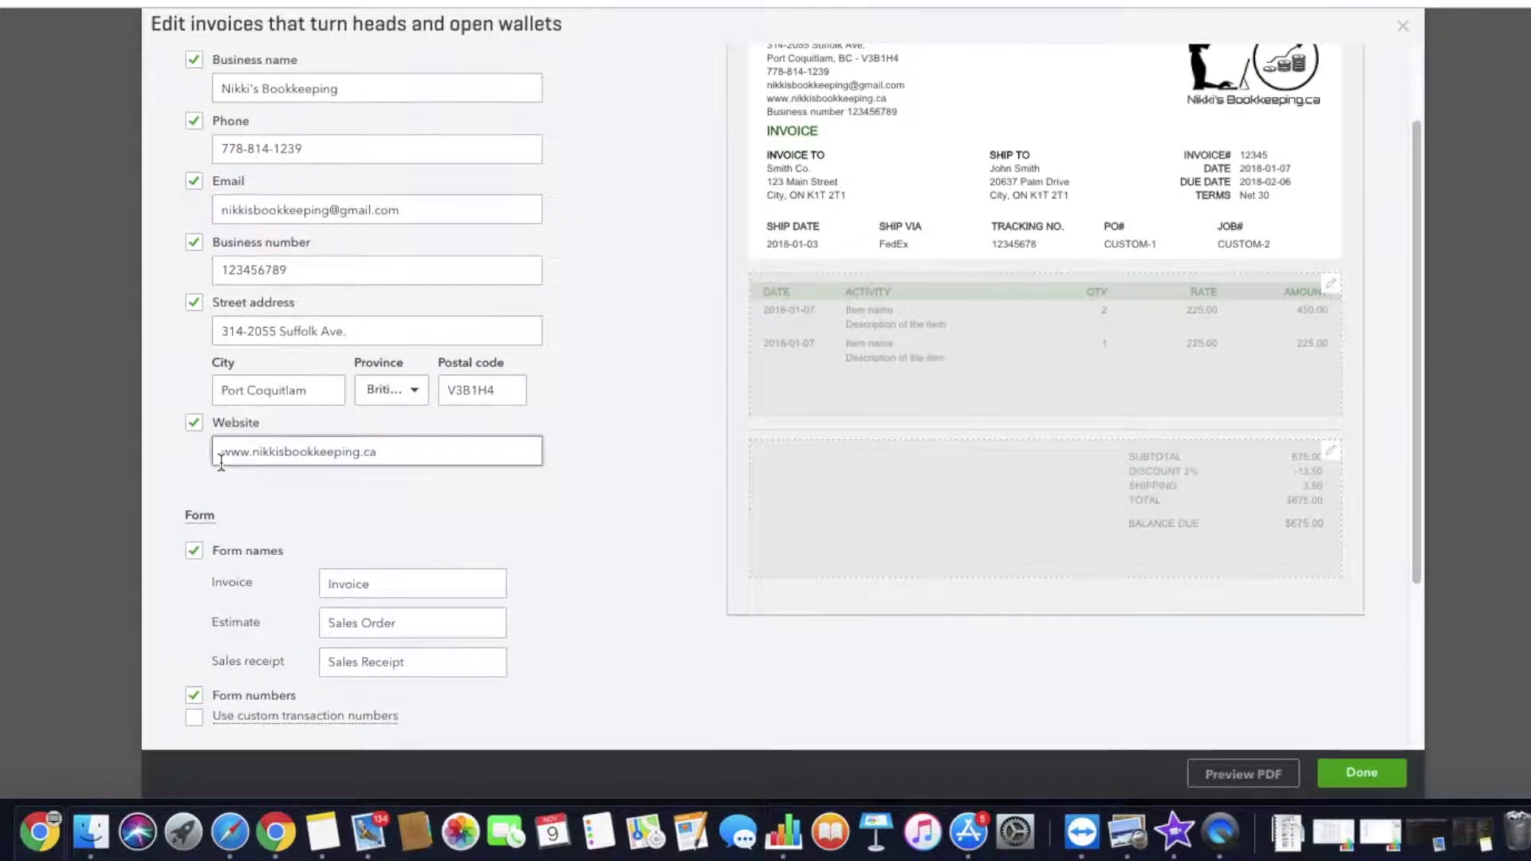
{"action": "scroll", "coordinate": [221, 468], "scroll_direction": "down", "scroll_amount": 5}
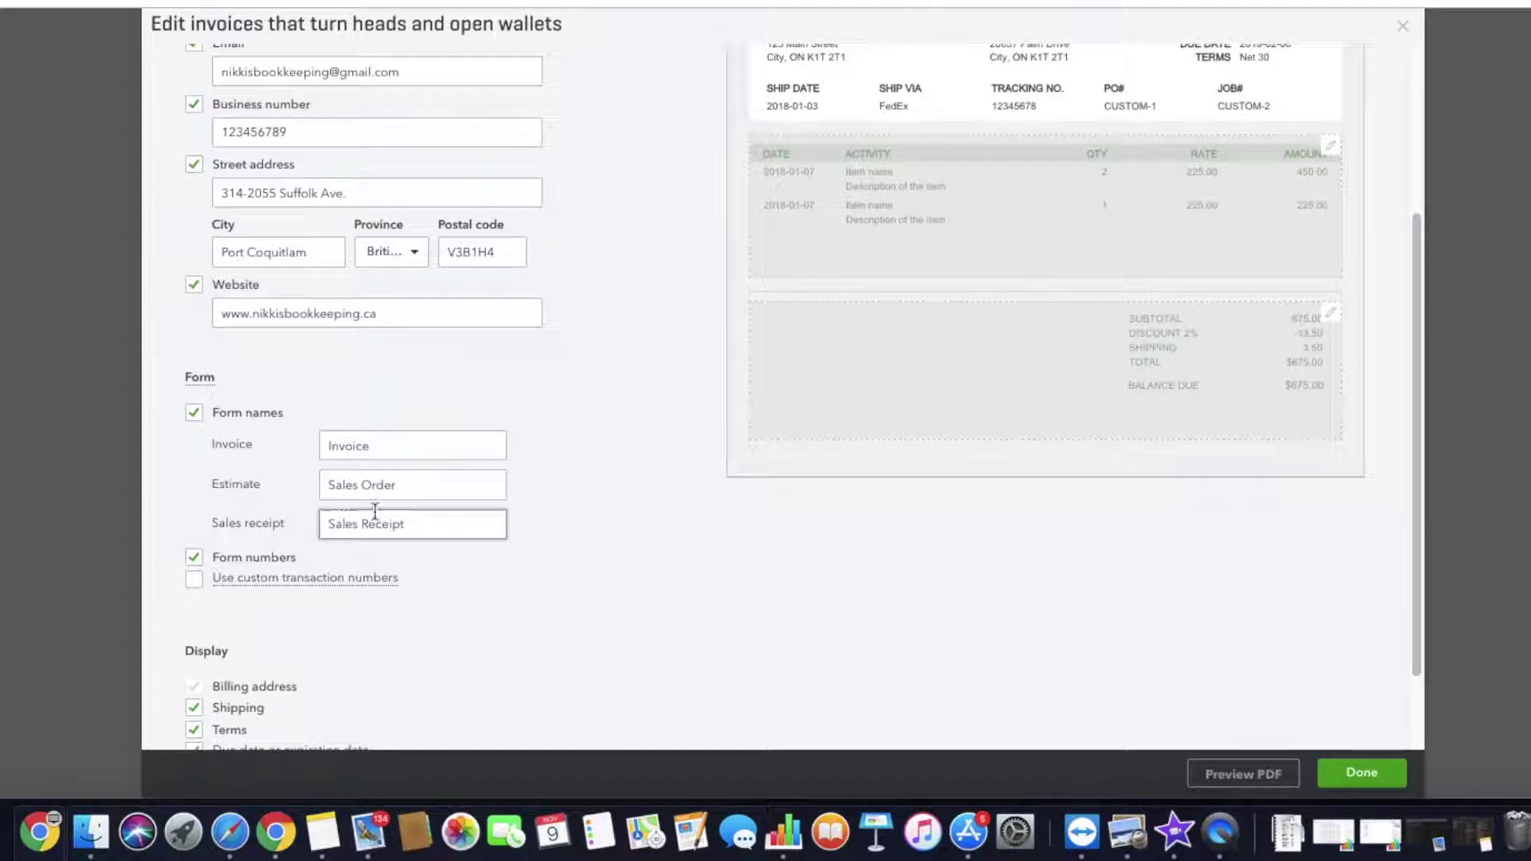
{"action": "scroll", "coordinate": [406, 496], "scroll_direction": "down", "scroll_amount": 3}
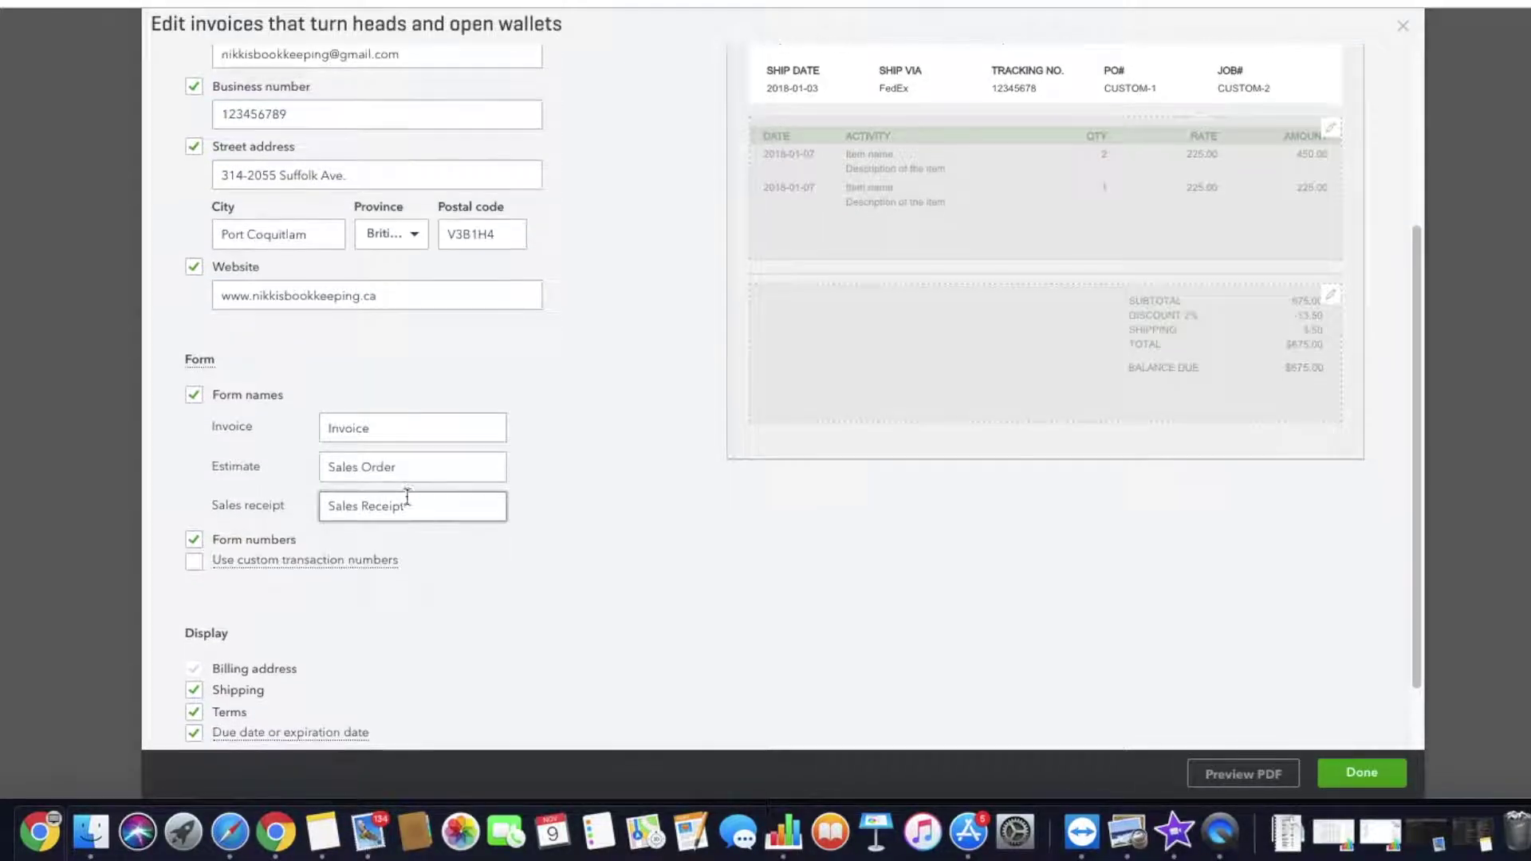
{"action": "scroll", "coordinate": [406, 492], "scroll_direction": "down", "scroll_amount": 1}
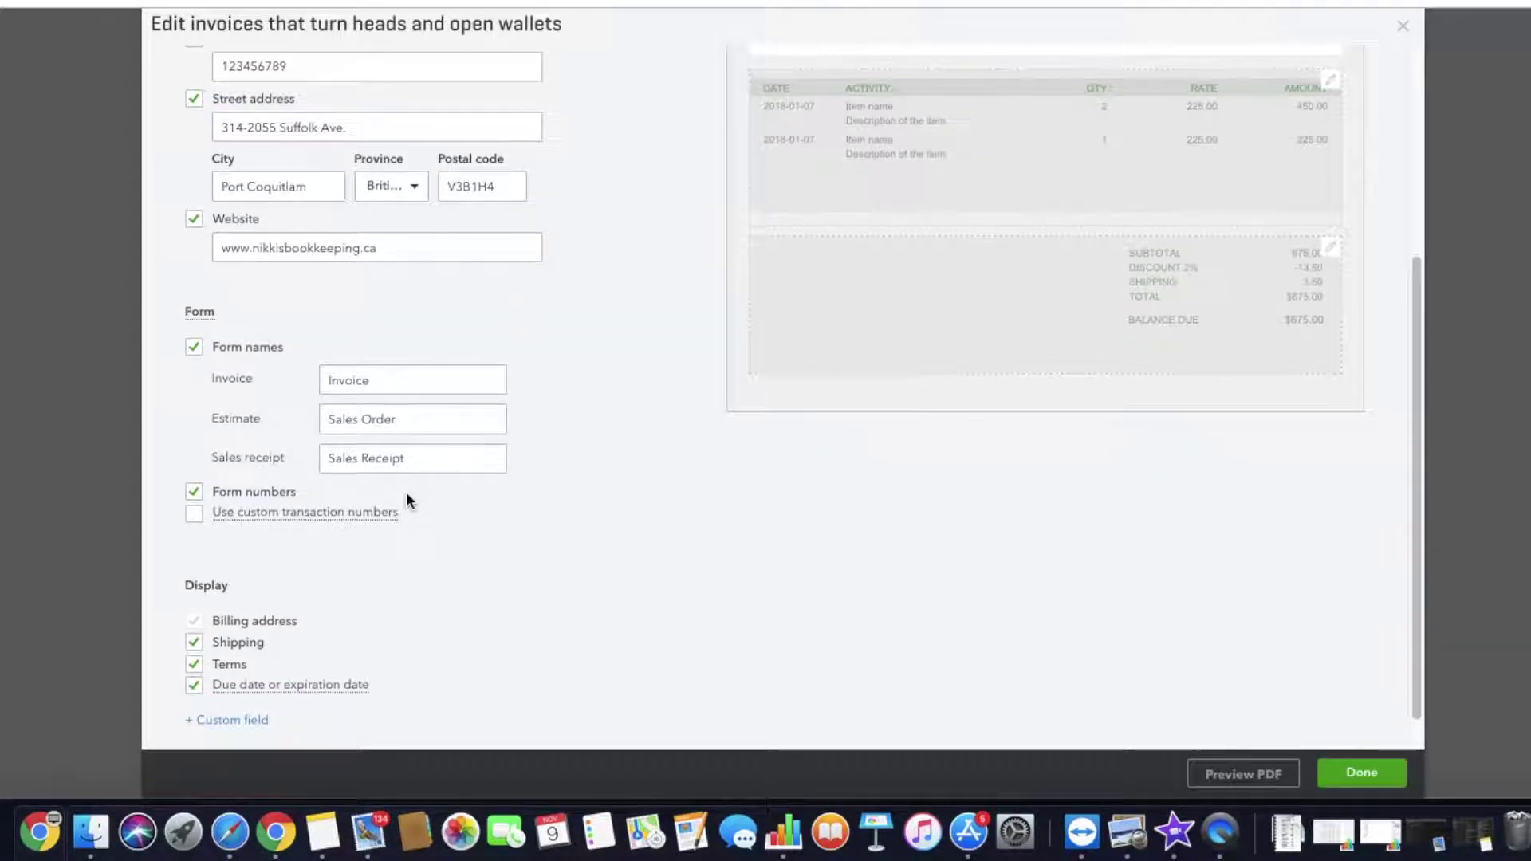
{"action": "left_click_drag", "start_coordinate": [364, 454], "coordinate": [317, 456]}
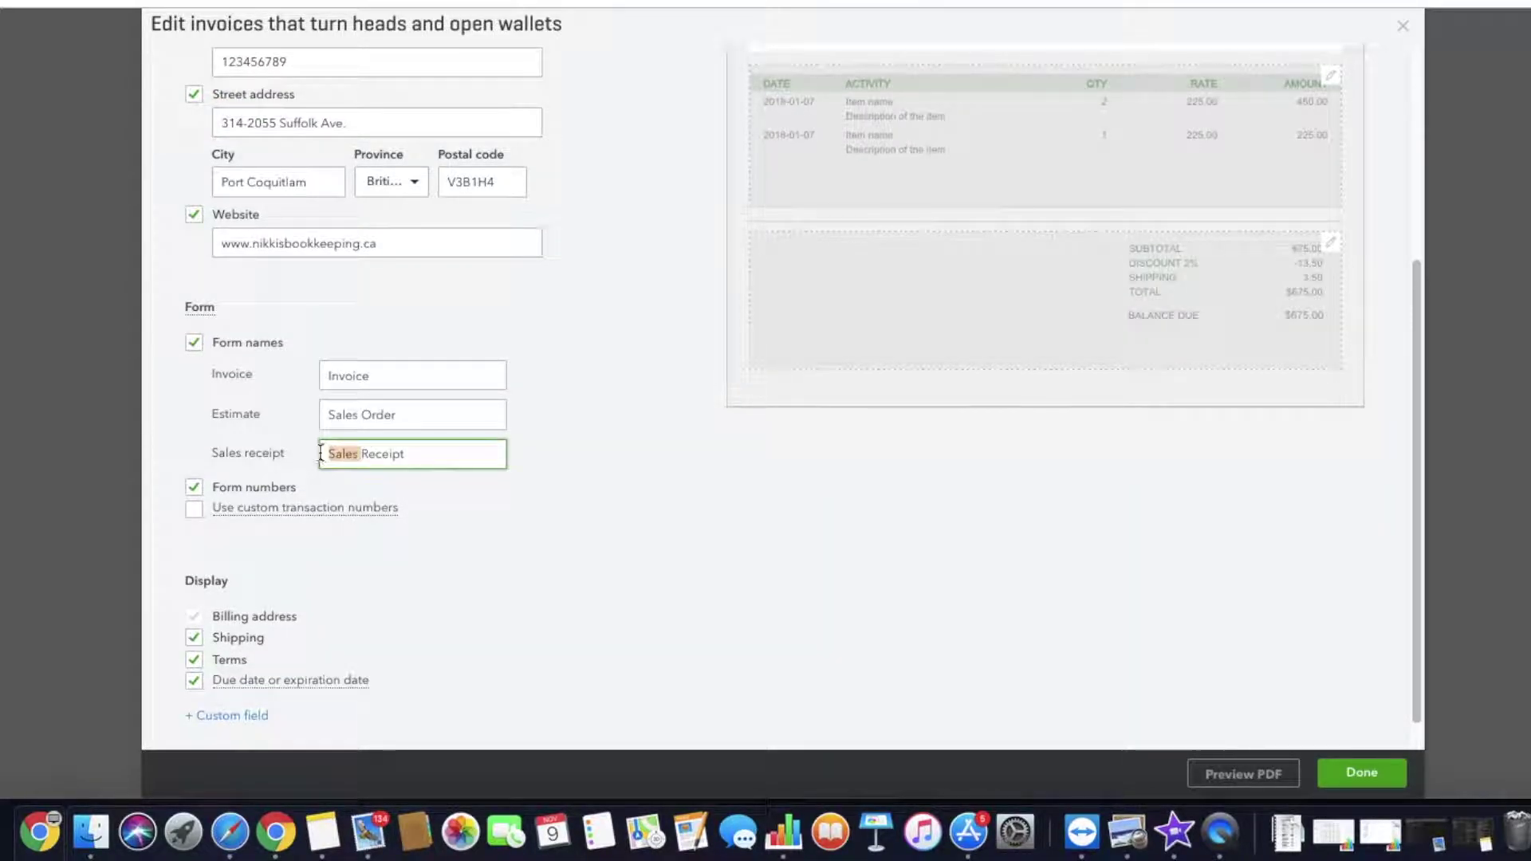
Try toggling form numbers, custom transaction numbers and shipping on the invoice, and return each to its original setting.
{"action": "left_click", "coordinate": [204, 491]}
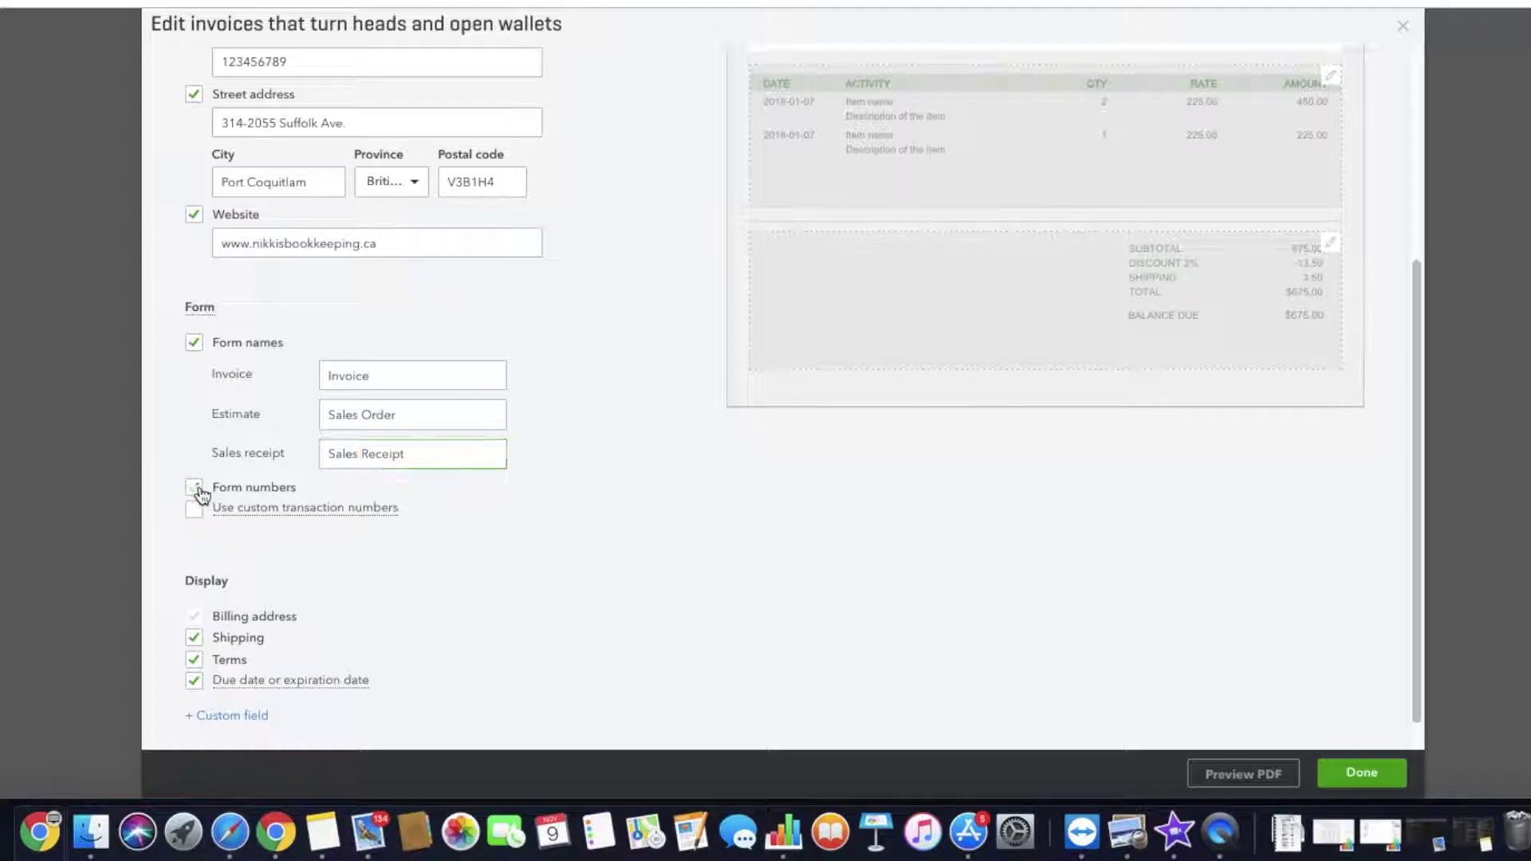
{"action": "left_click", "coordinate": [200, 493]}
{"action": "scroll", "coordinate": [268, 524], "scroll_direction": "down", "scroll_amount": 2}
{"action": "left_click", "coordinate": [194, 481]}
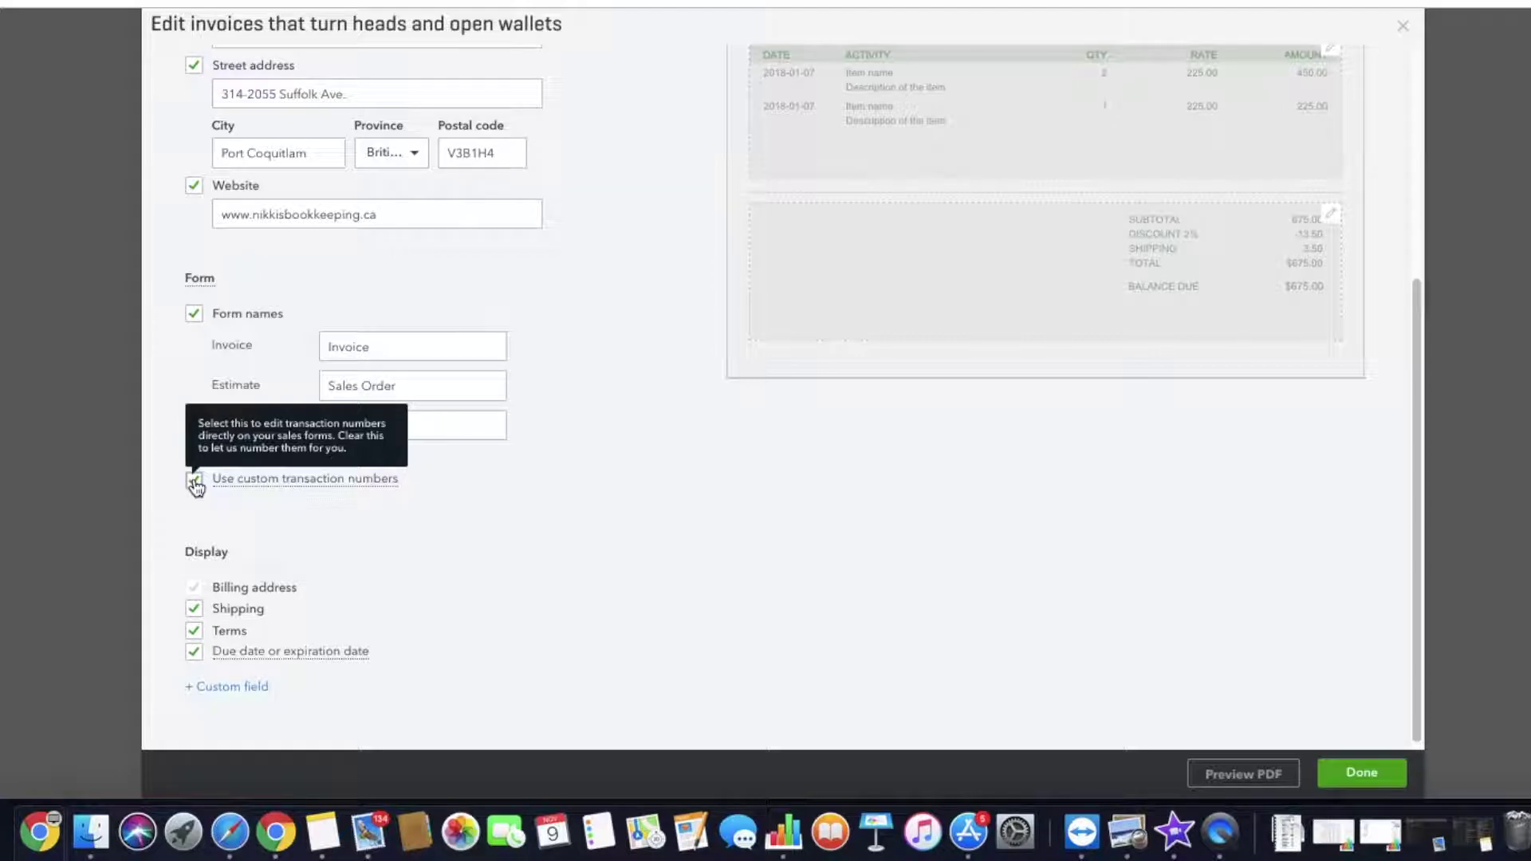
{"action": "left_click", "coordinate": [194, 481]}
{"action": "scroll", "coordinate": [319, 548], "scroll_direction": "down", "scroll_amount": 1}
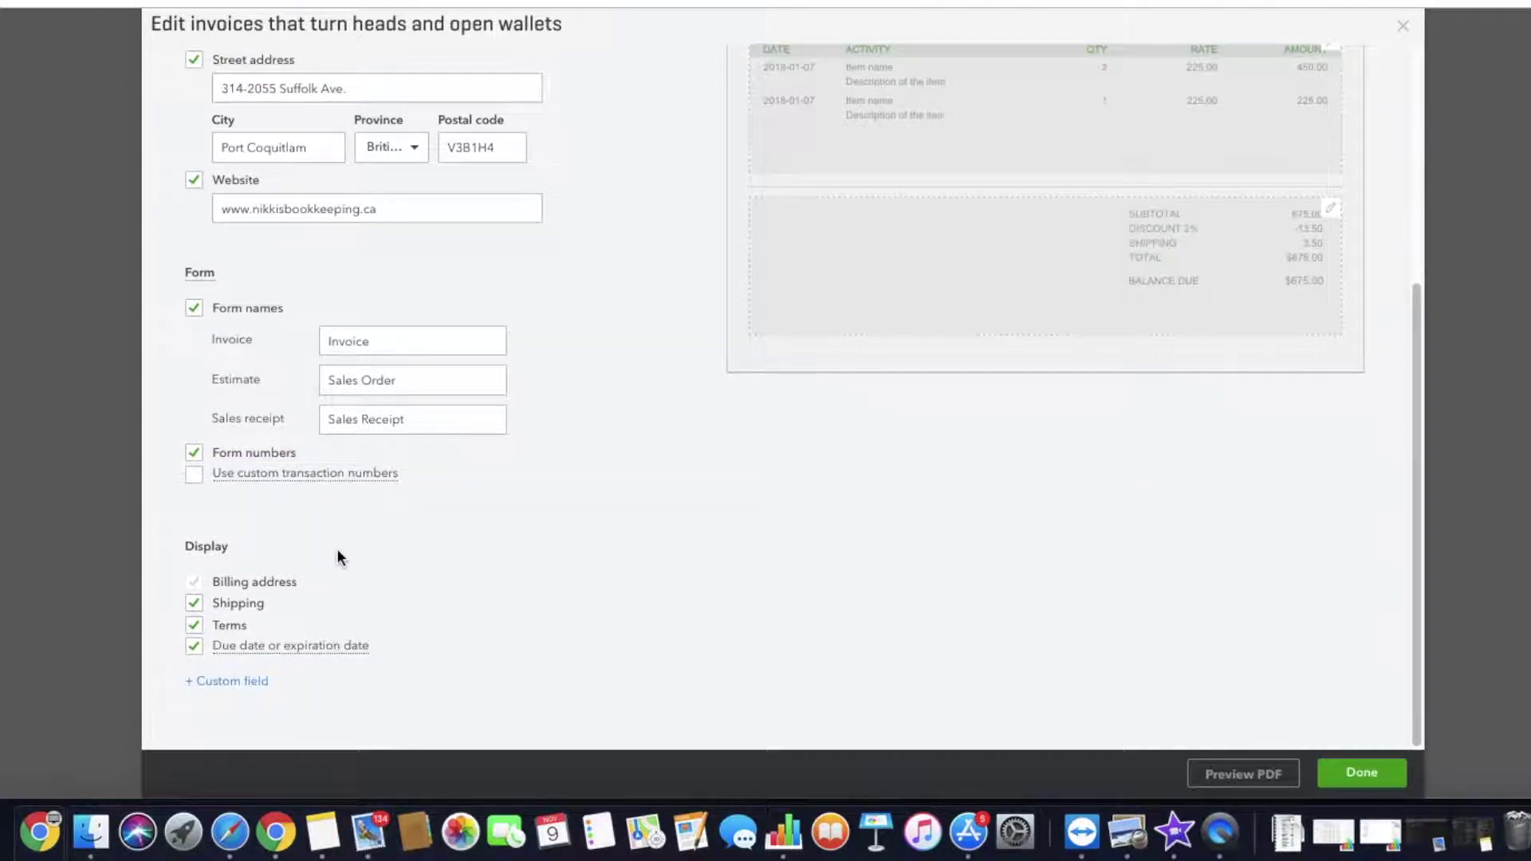
{"action": "left_click", "coordinate": [196, 606]}
{"action": "left_click", "coordinate": [195, 607]}
Add a third custom field named CUSTOM below PO# and Job#, and save the invoice form.
{"action": "left_click", "coordinate": [255, 683]}
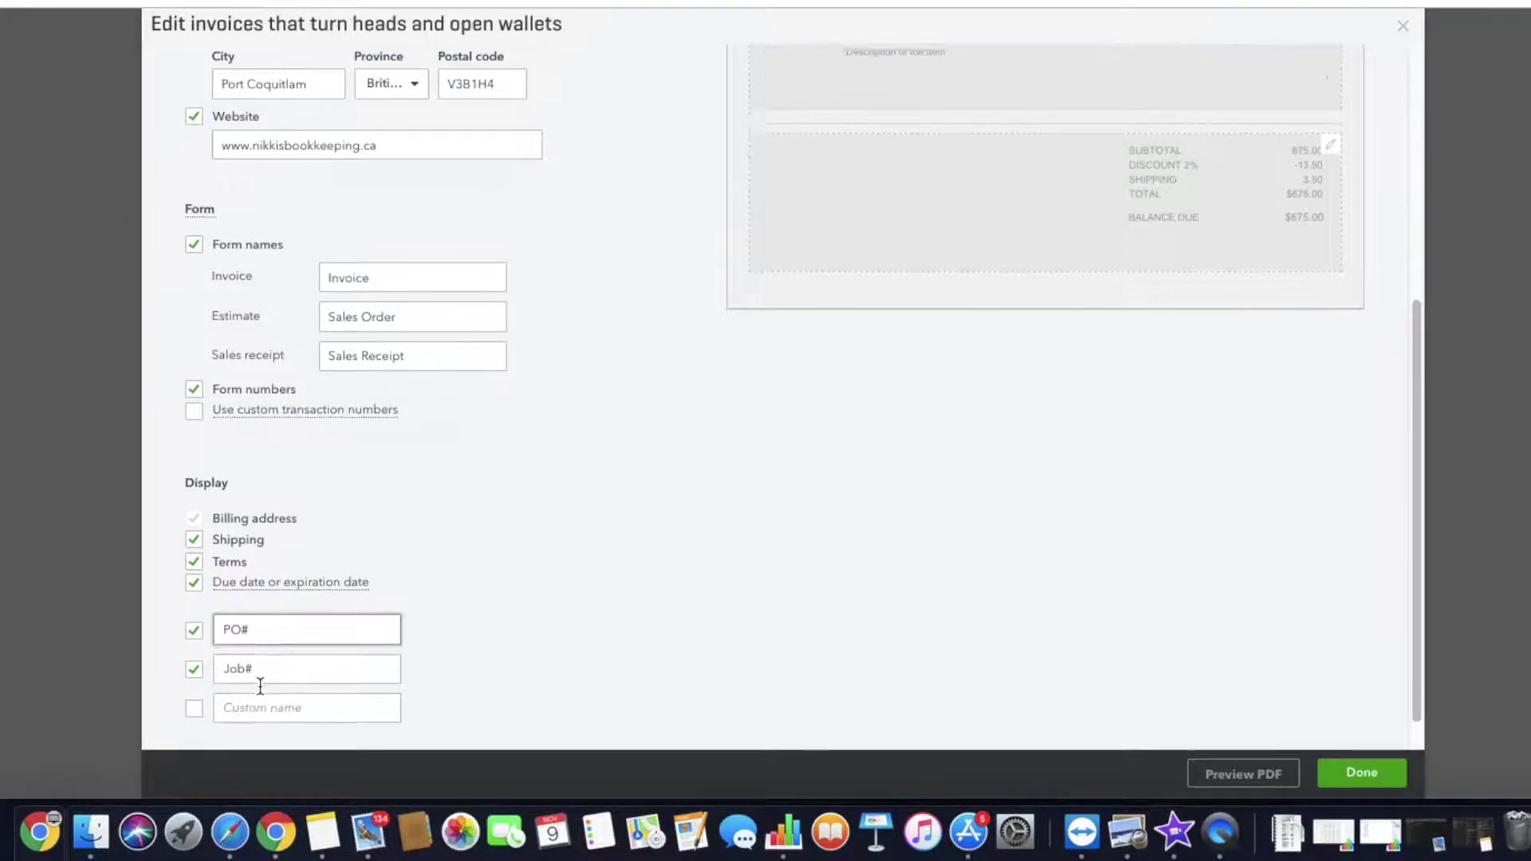
{"action": "left_click_drag", "start_coordinate": [263, 591], "coordinate": [217, 626]}
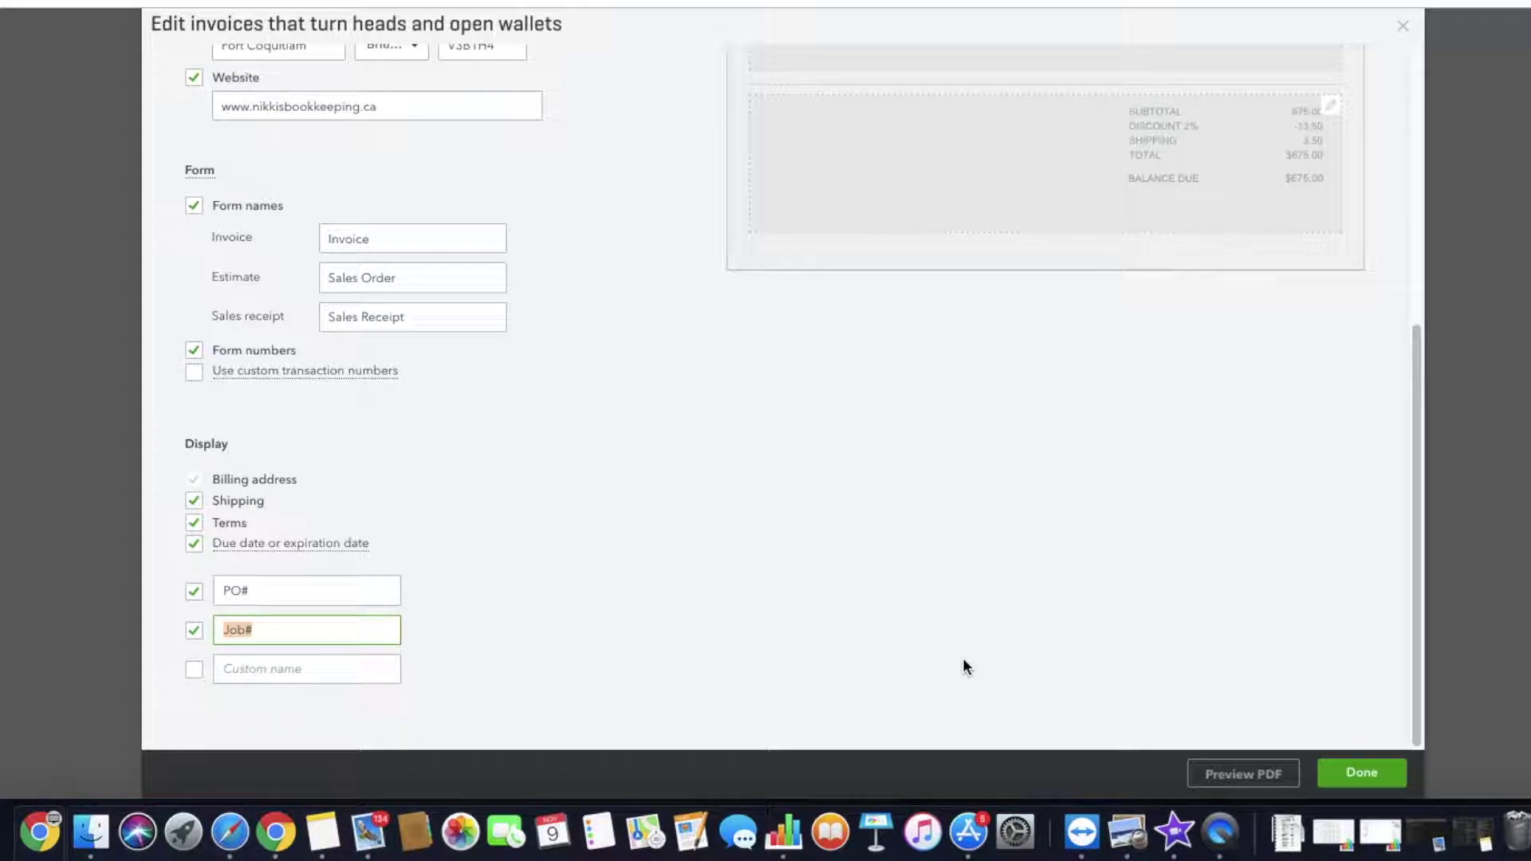
{"action": "left_click", "coordinate": [759, 652]}
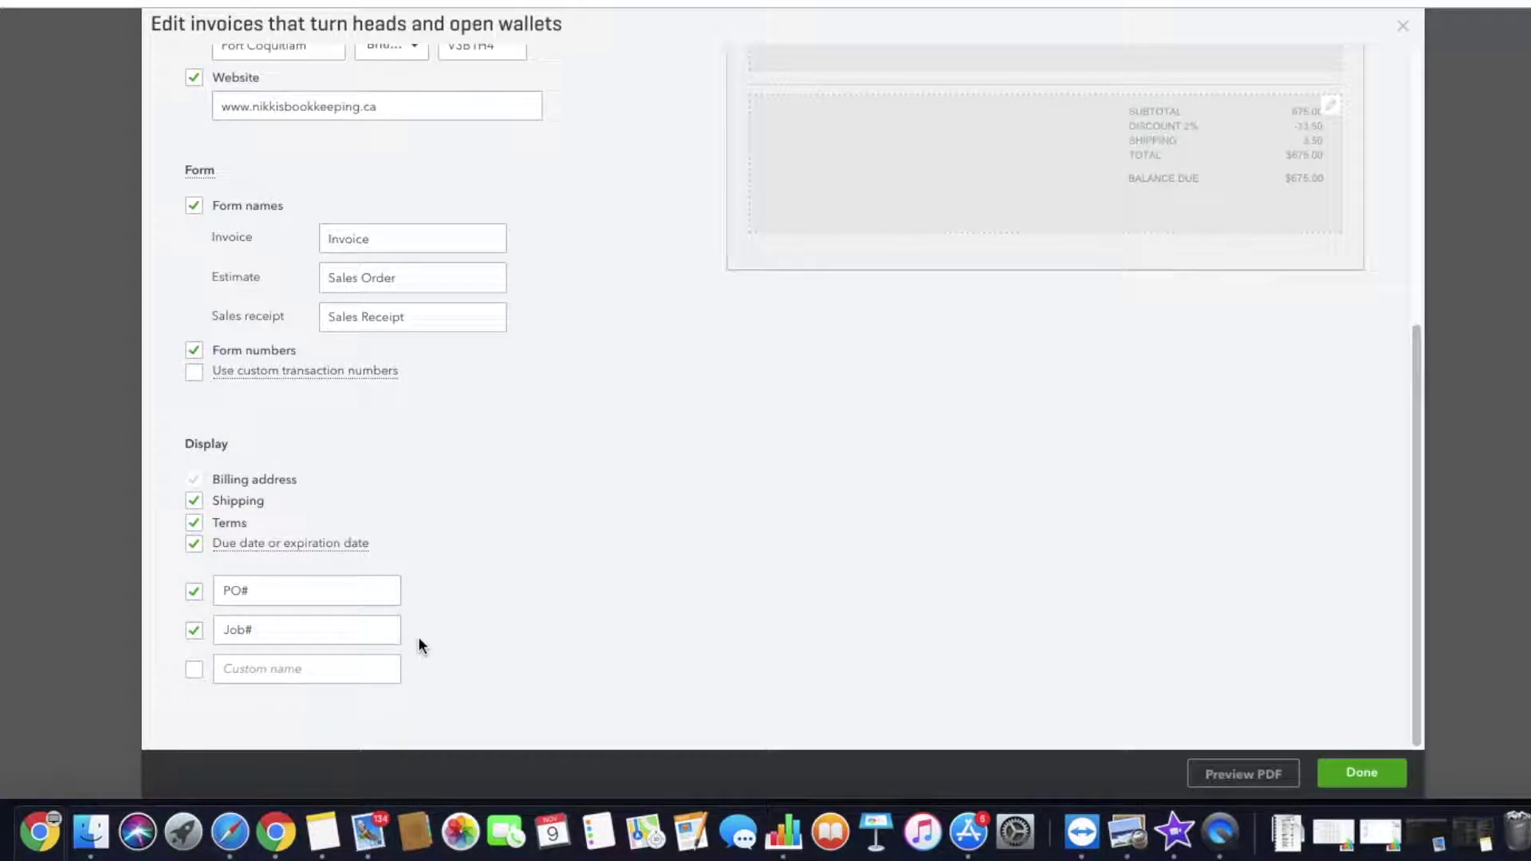
{"action": "left_click", "coordinate": [351, 668]}
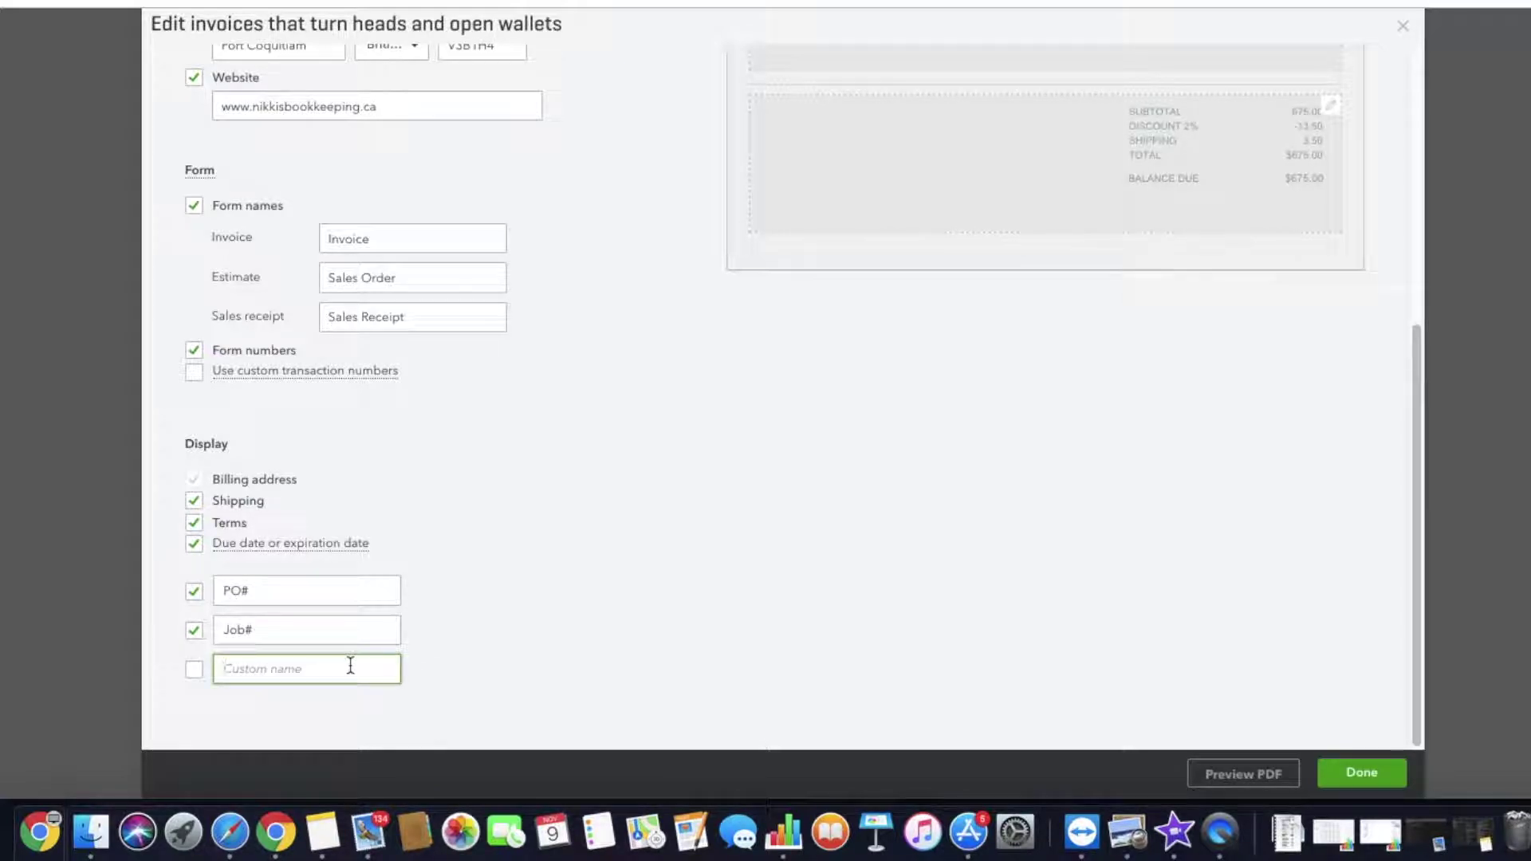
{"action": "type", "text": "CUSTOM"}
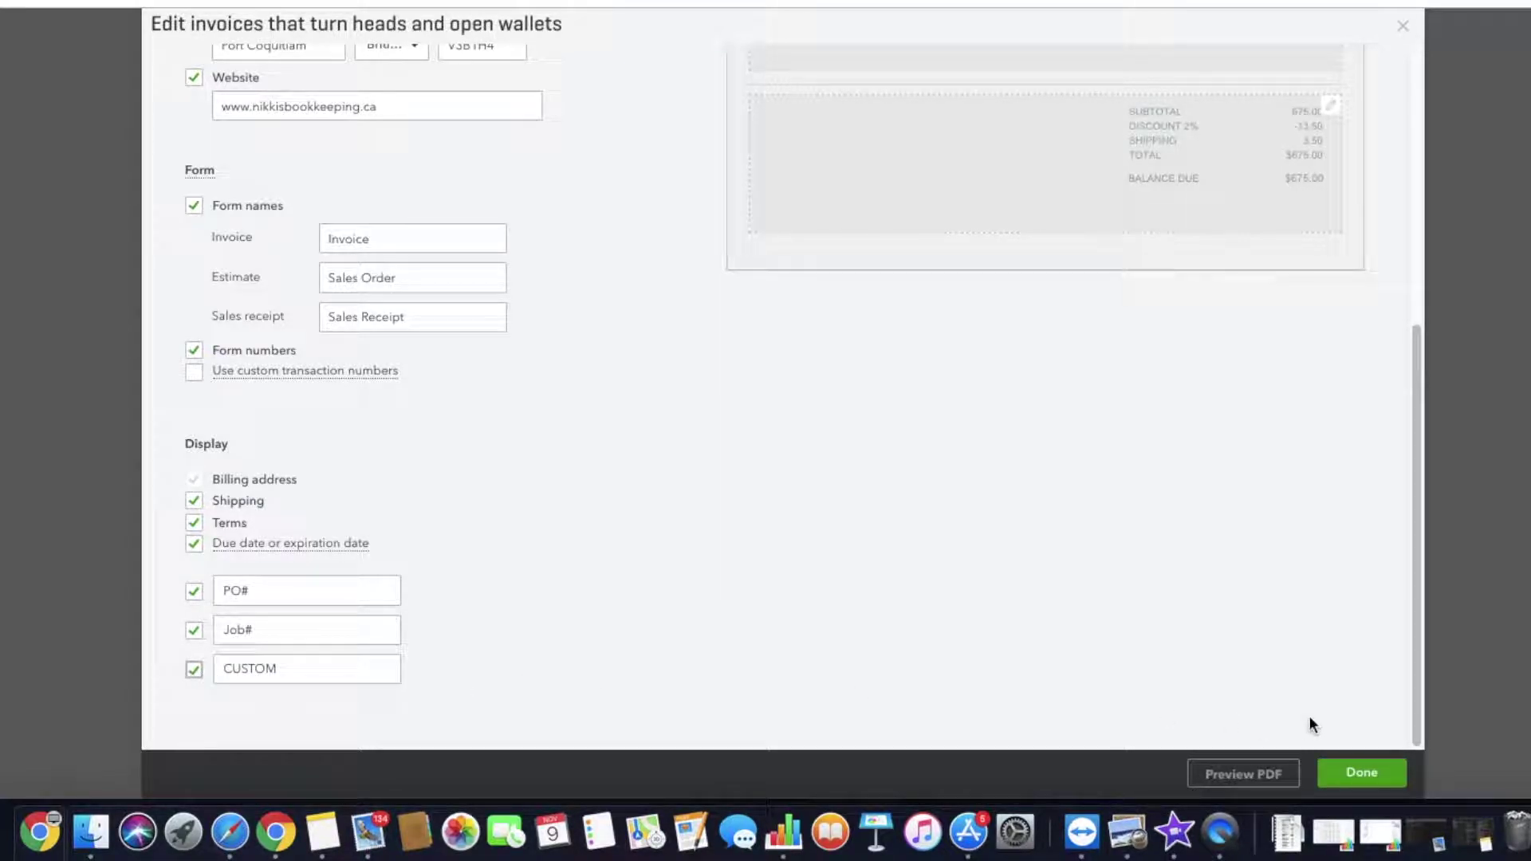
{"action": "left_click", "coordinate": [1354, 779]}
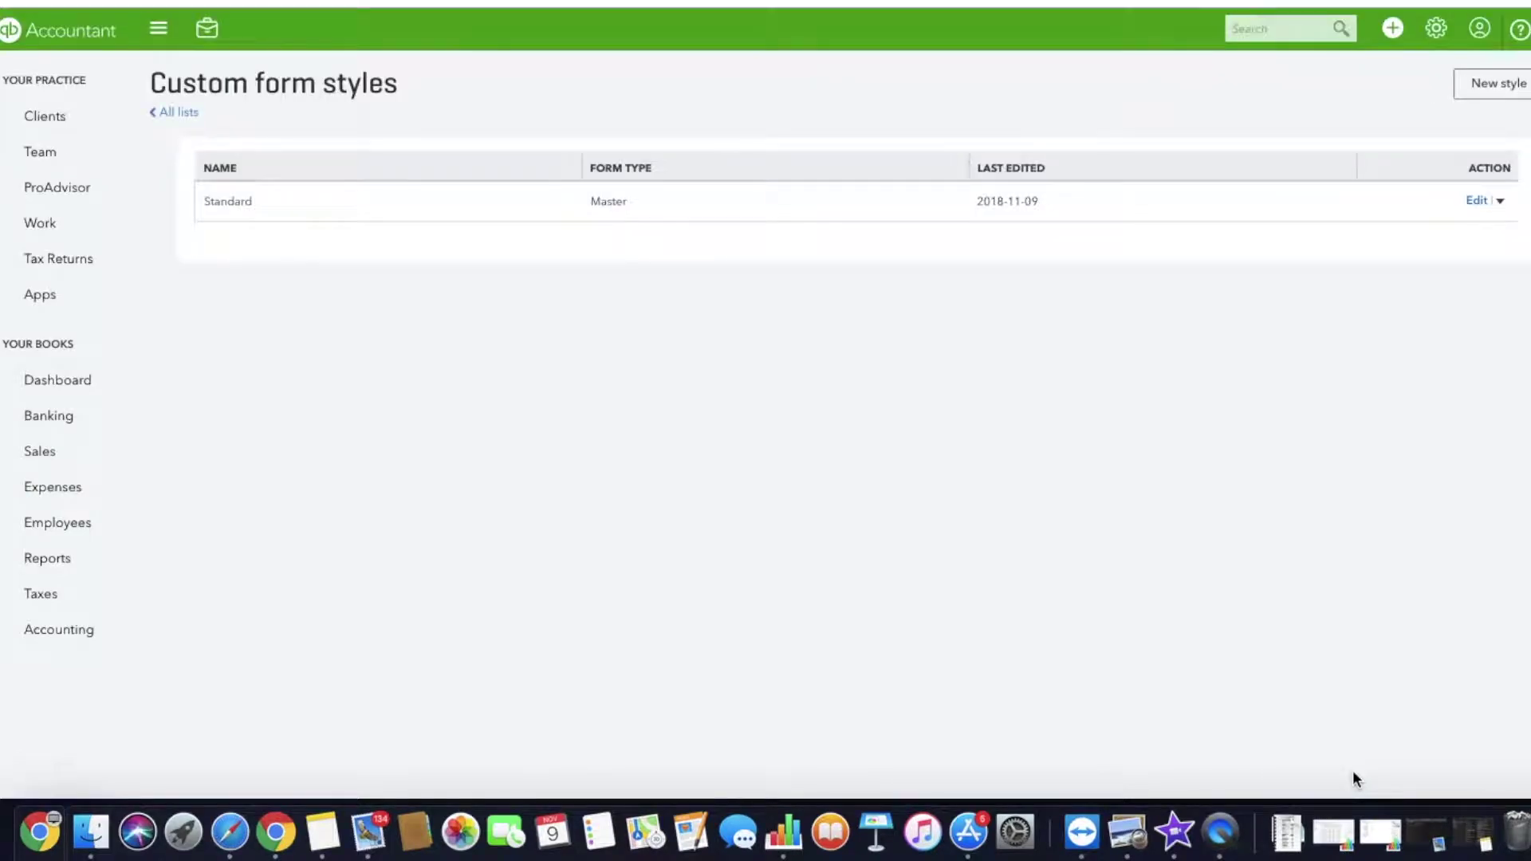
Reopen the Standard form style for editing and show its email settings.
{"action": "left_click", "coordinate": [1485, 206]}
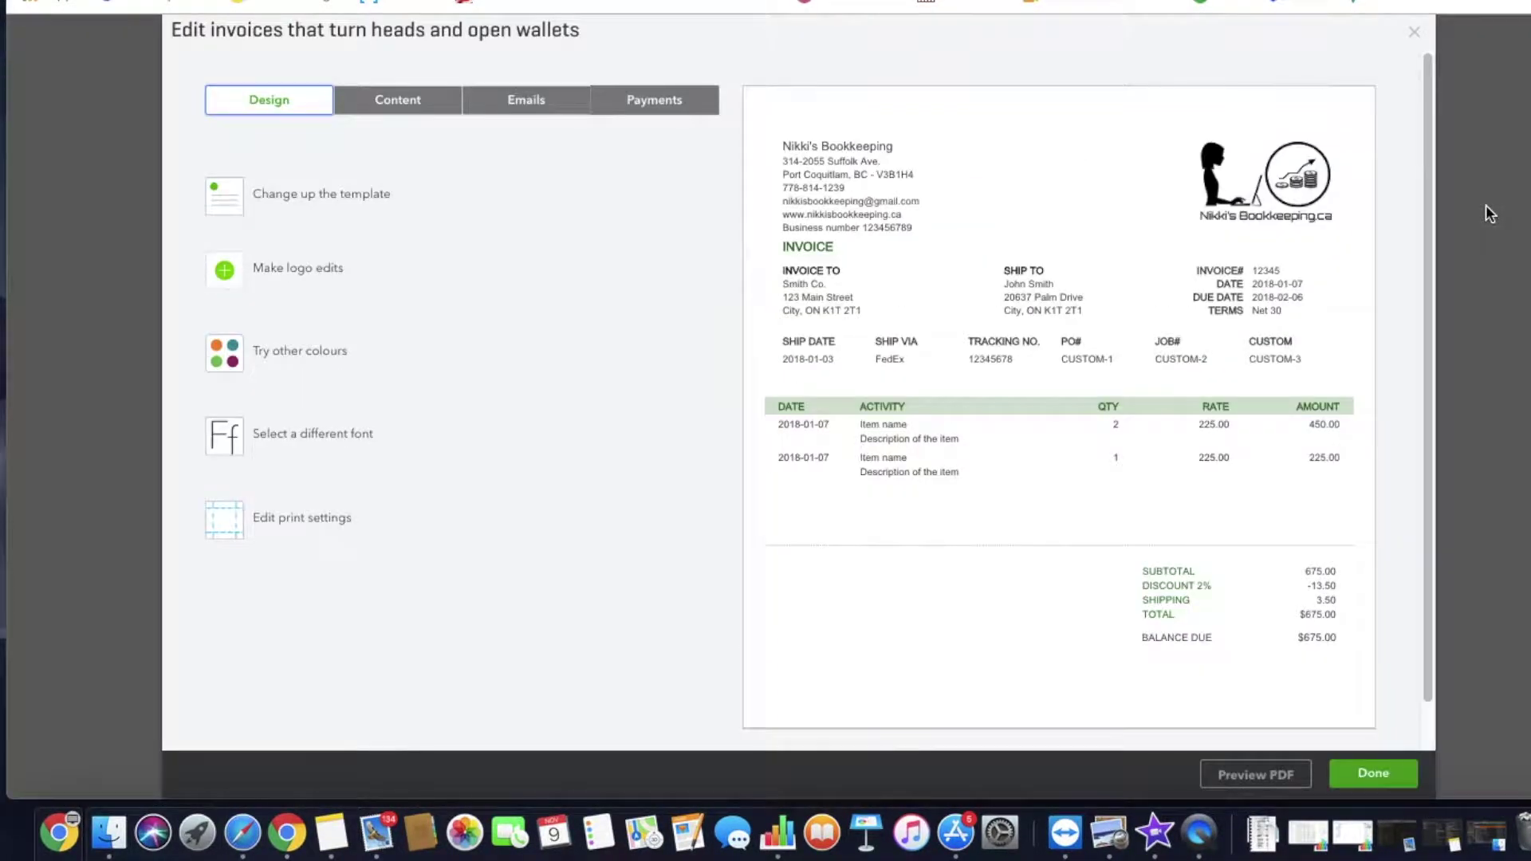
{"action": "left_click", "coordinate": [429, 102]}
{"action": "left_click", "coordinate": [528, 104]}
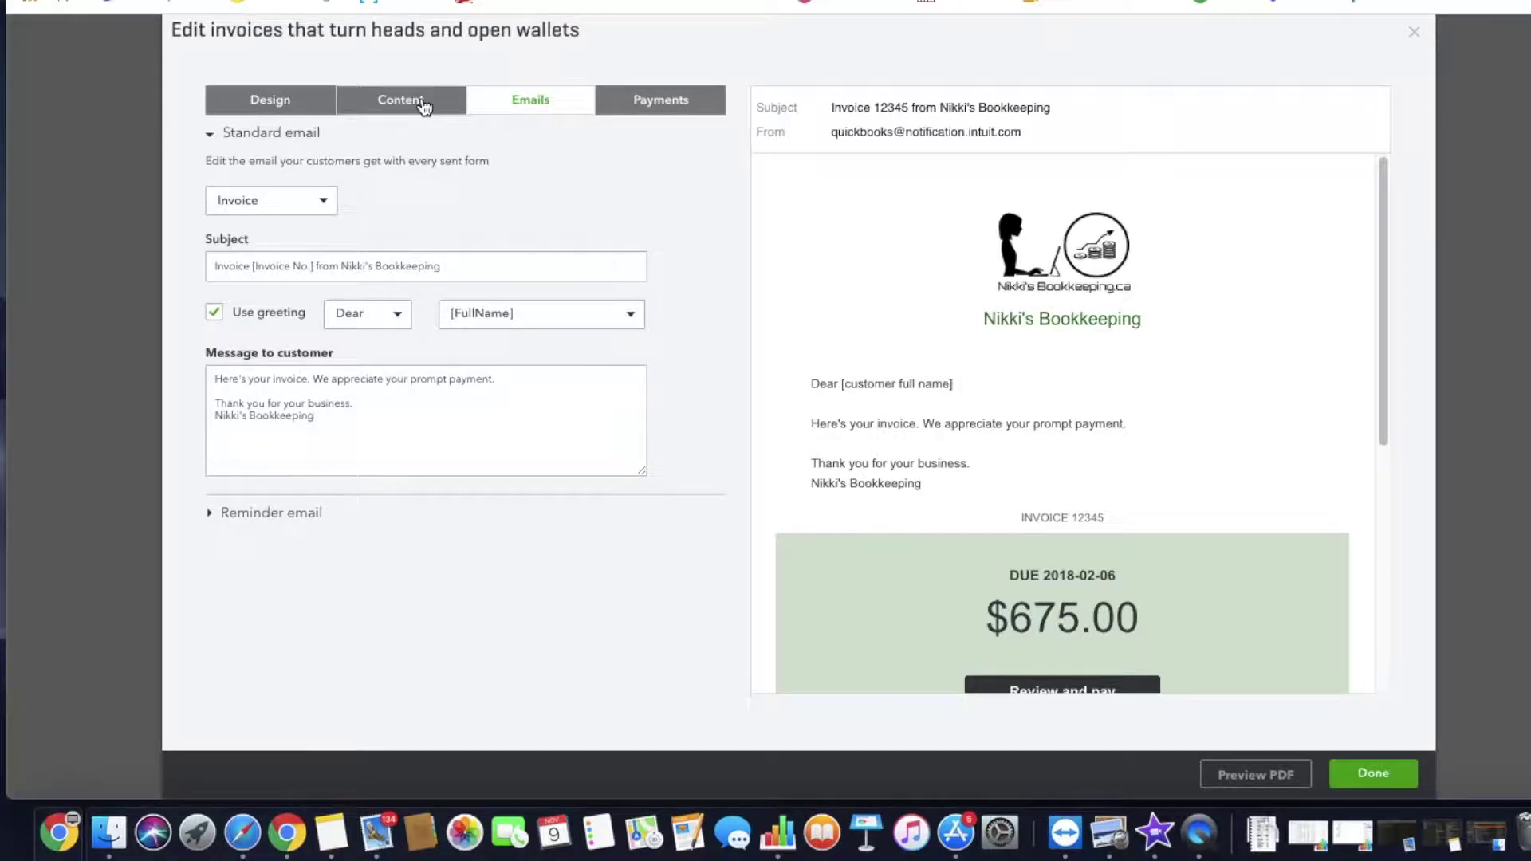
Look at the standard email messages for estimates and sales receipts, and return to the invoice email.
{"action": "left_click", "coordinate": [322, 201]}
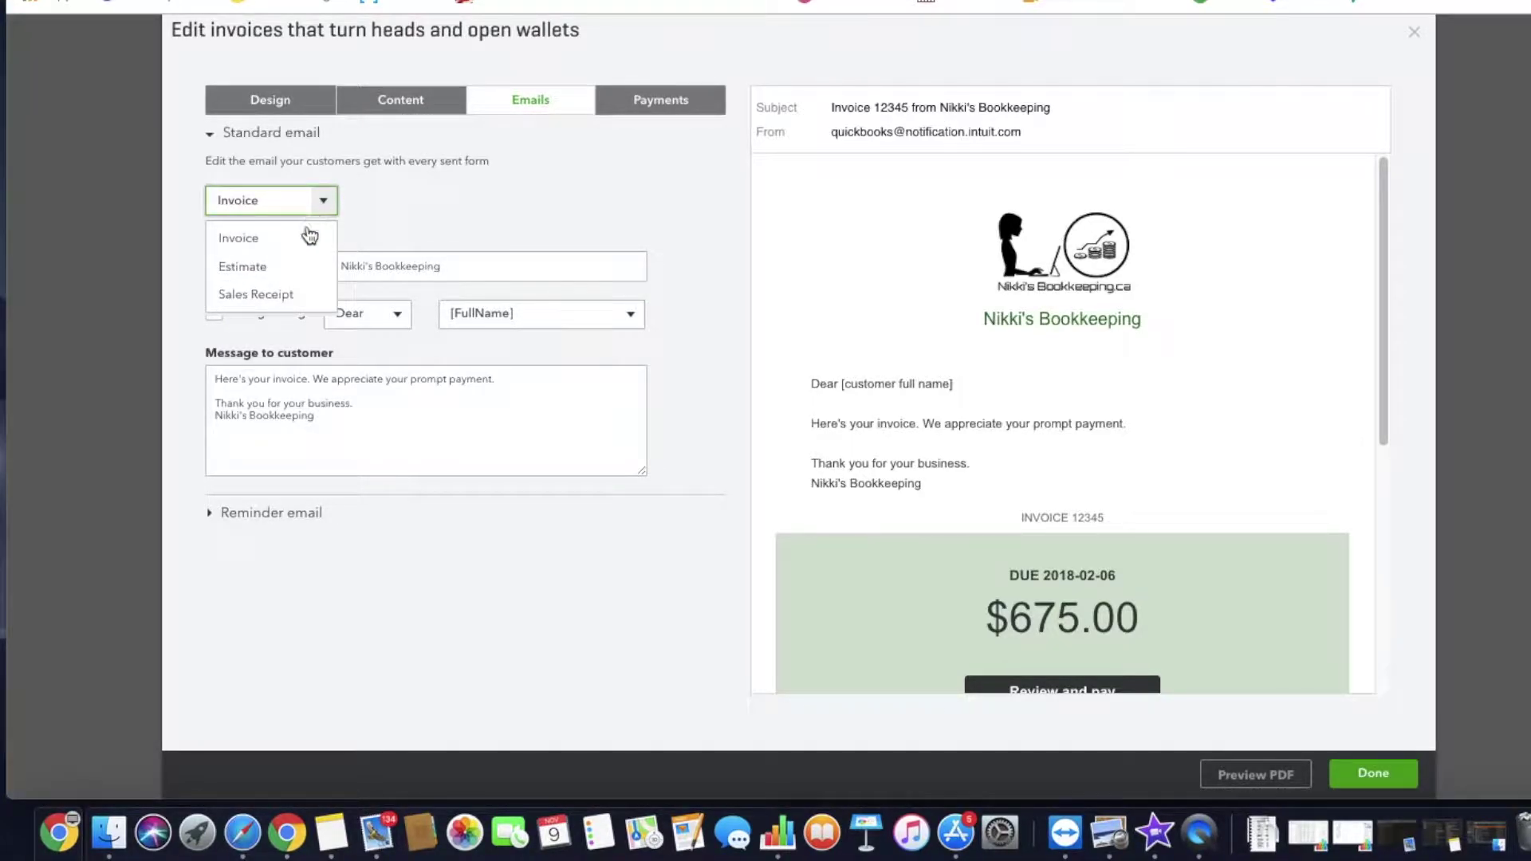
{"action": "left_click", "coordinate": [297, 267]}
{"action": "left_click", "coordinate": [323, 203]}
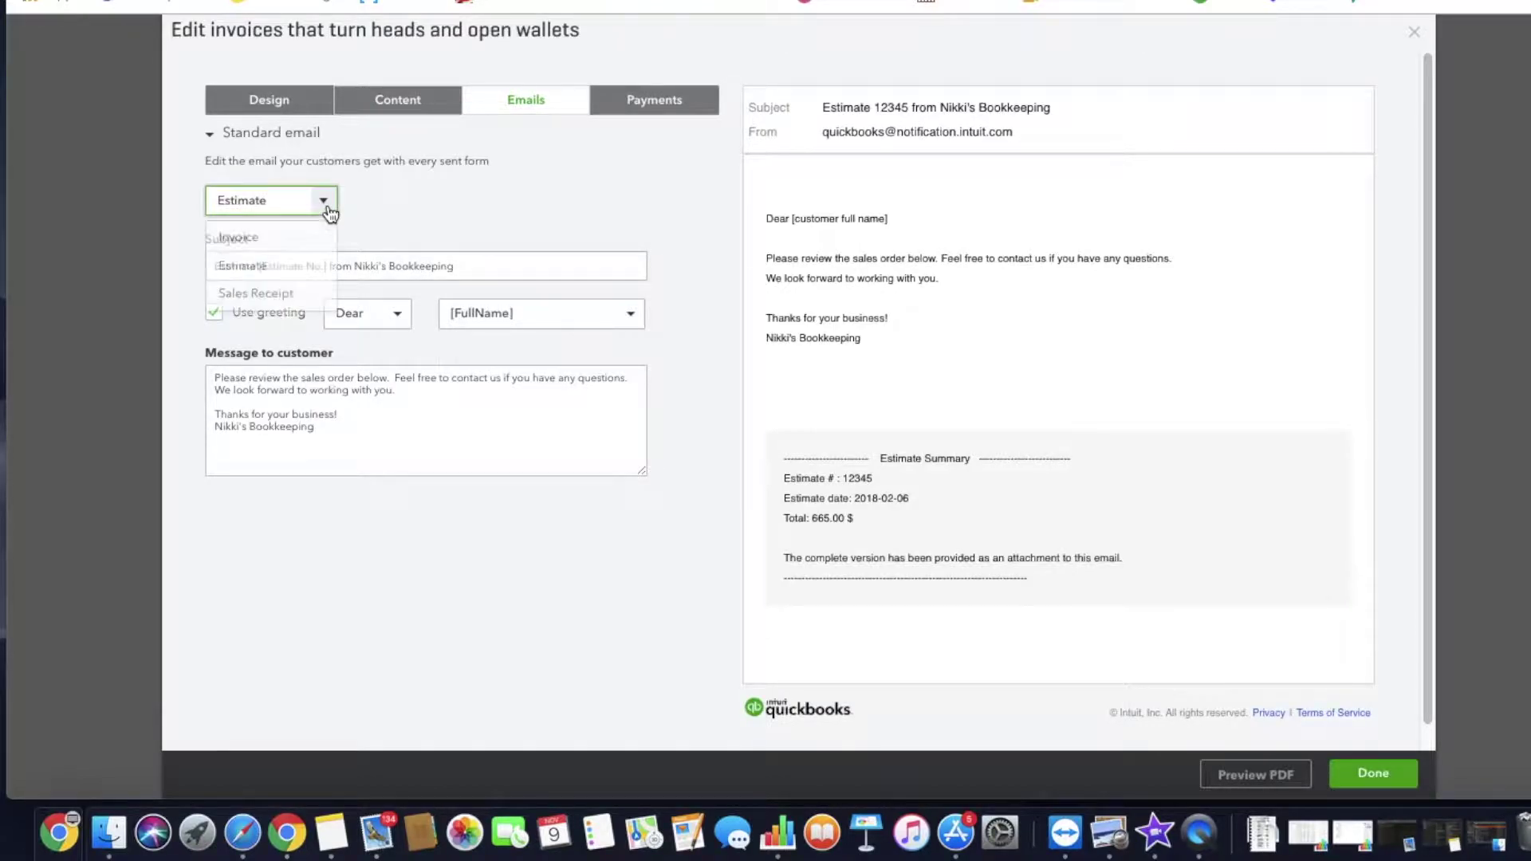
{"action": "left_click", "coordinate": [298, 292]}
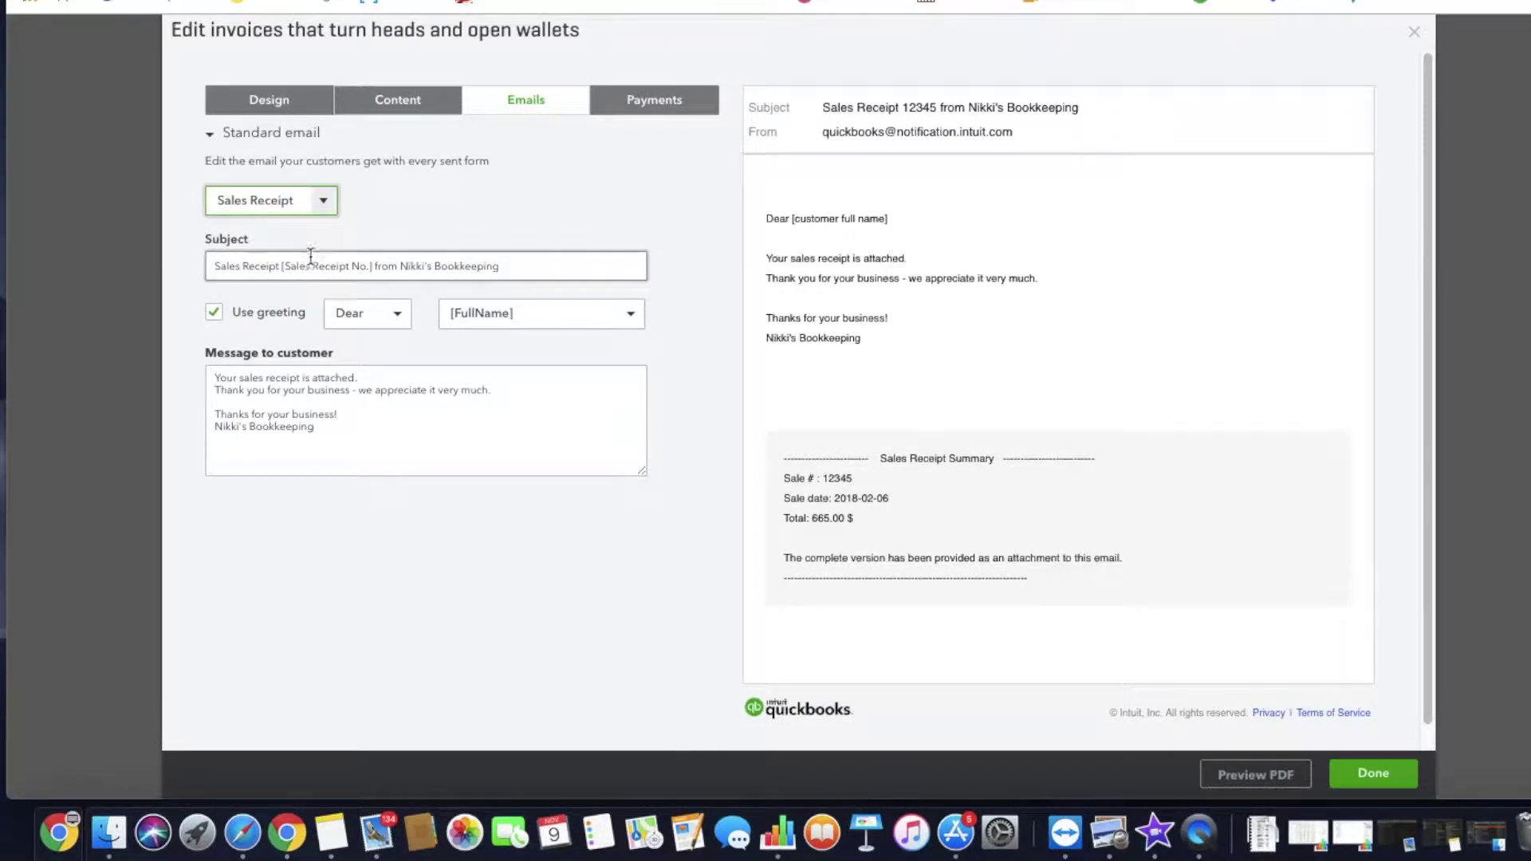
{"action": "left_click", "coordinate": [325, 201]}
{"action": "left_click", "coordinate": [459, 185]}
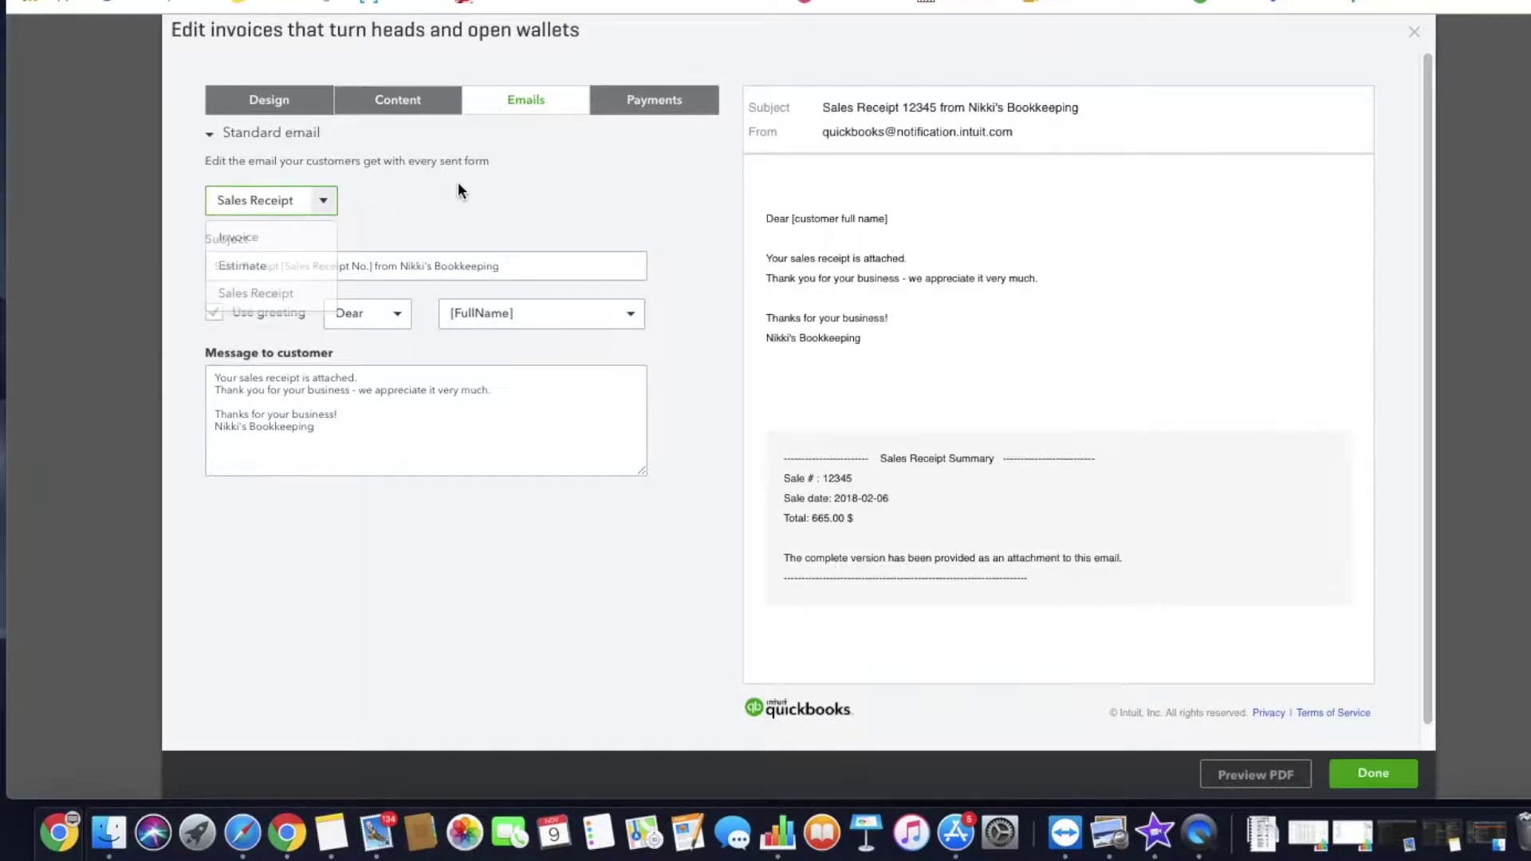
{"action": "left_click", "coordinate": [330, 206]}
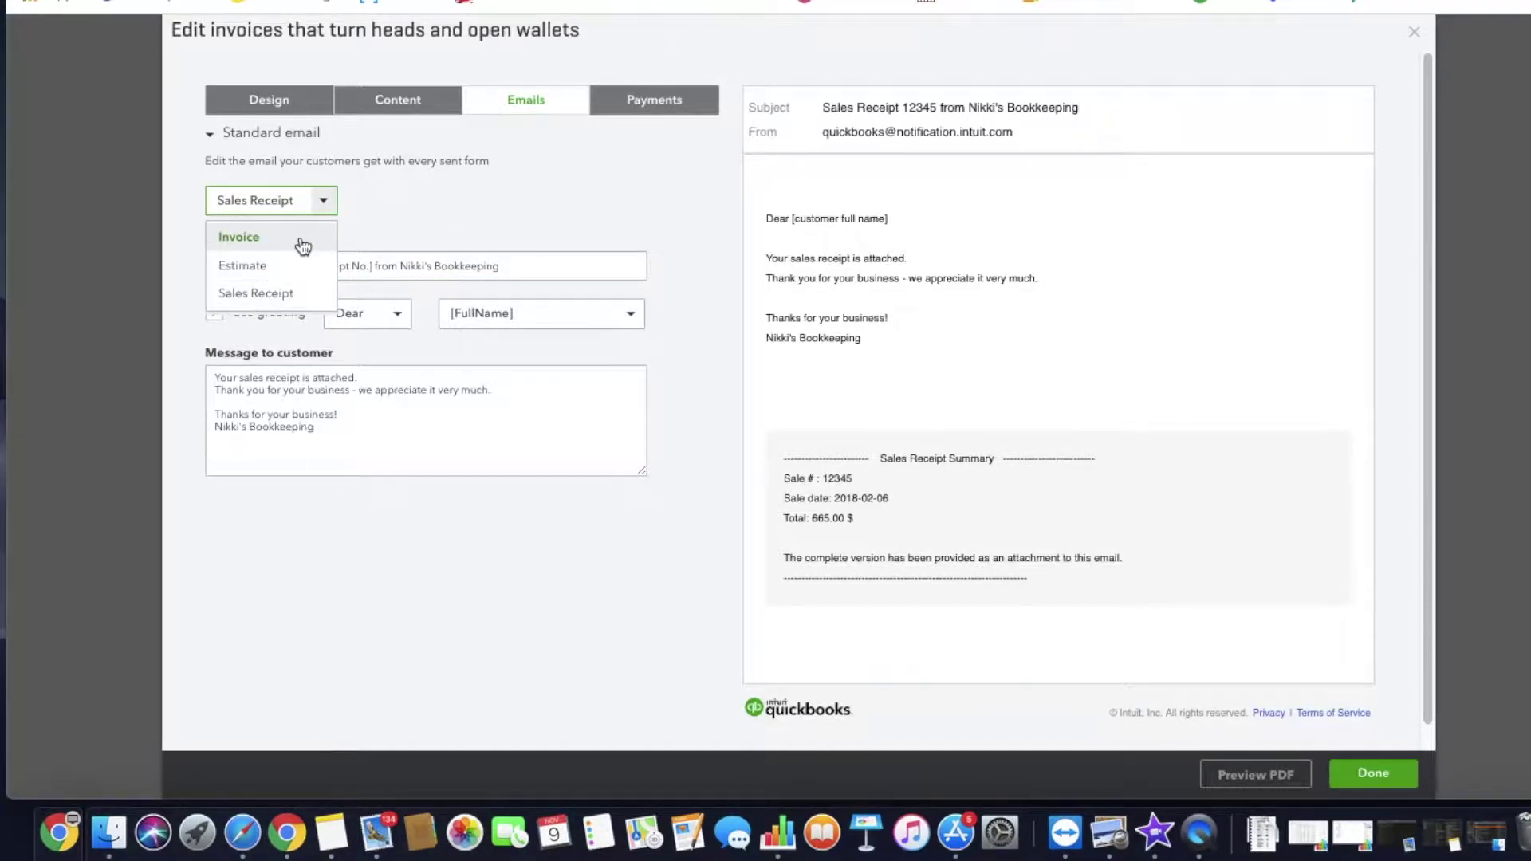
{"action": "left_click", "coordinate": [301, 241]}
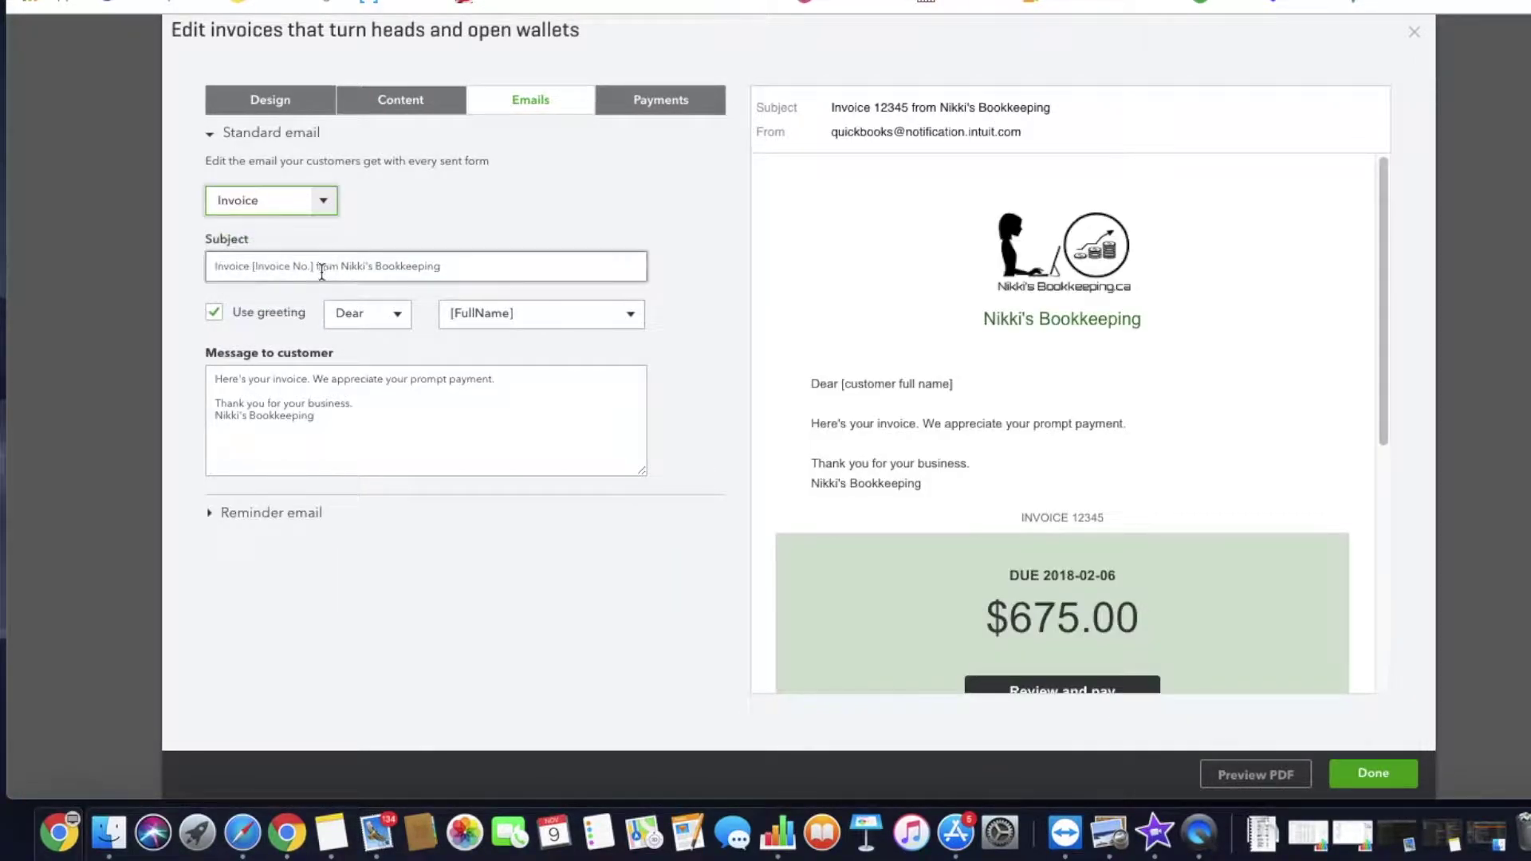
In the invoice email message, add a blank line above the closing business name and append "You can pay by cheque or e-transfer." to the first paragraph.
{"action": "left_click", "coordinate": [375, 407]}
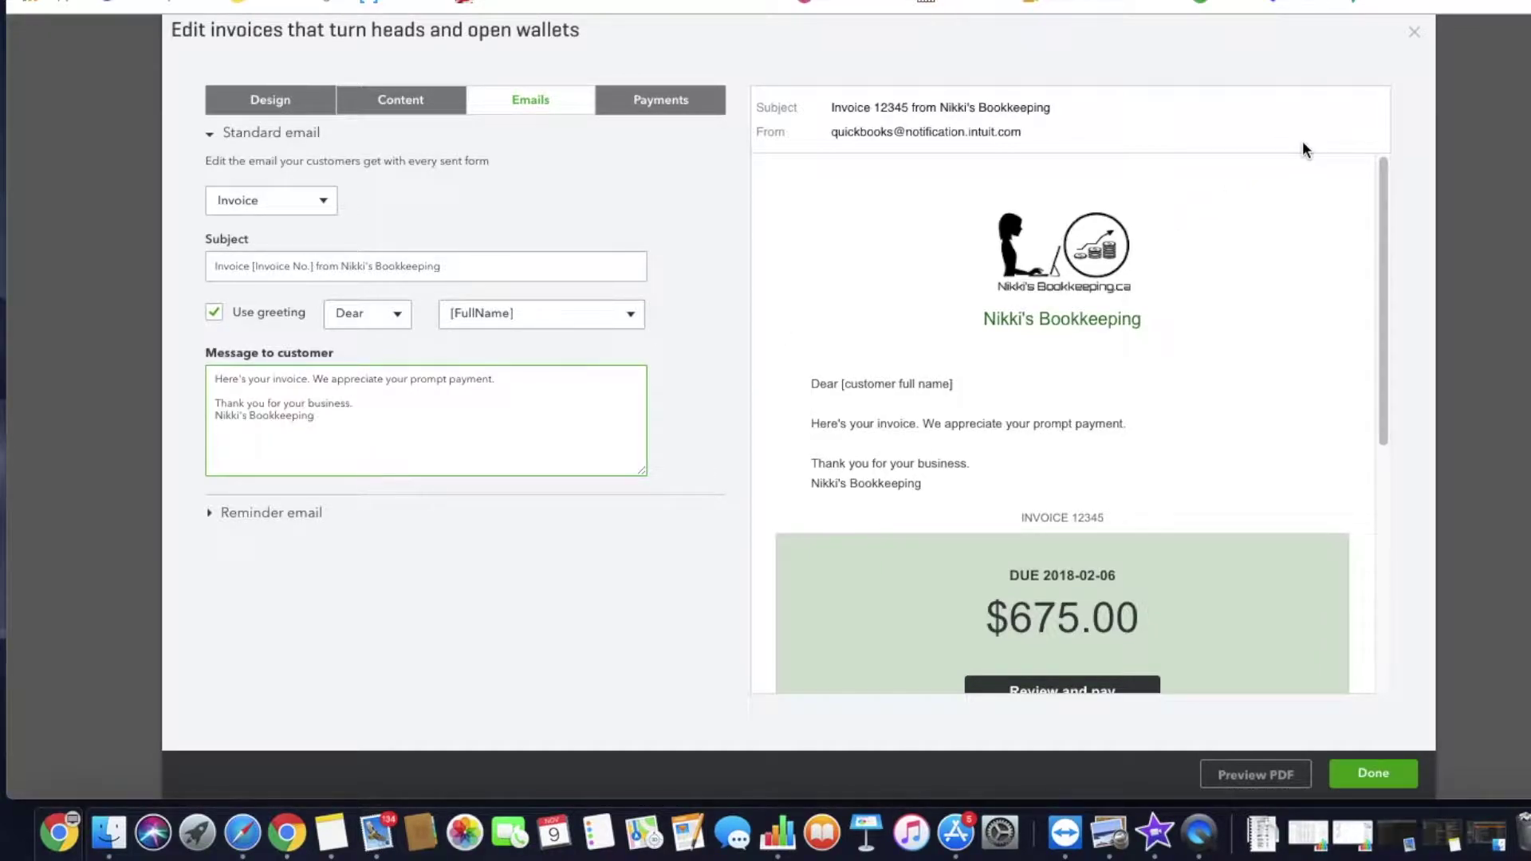
{"action": "key", "text": "Return"}
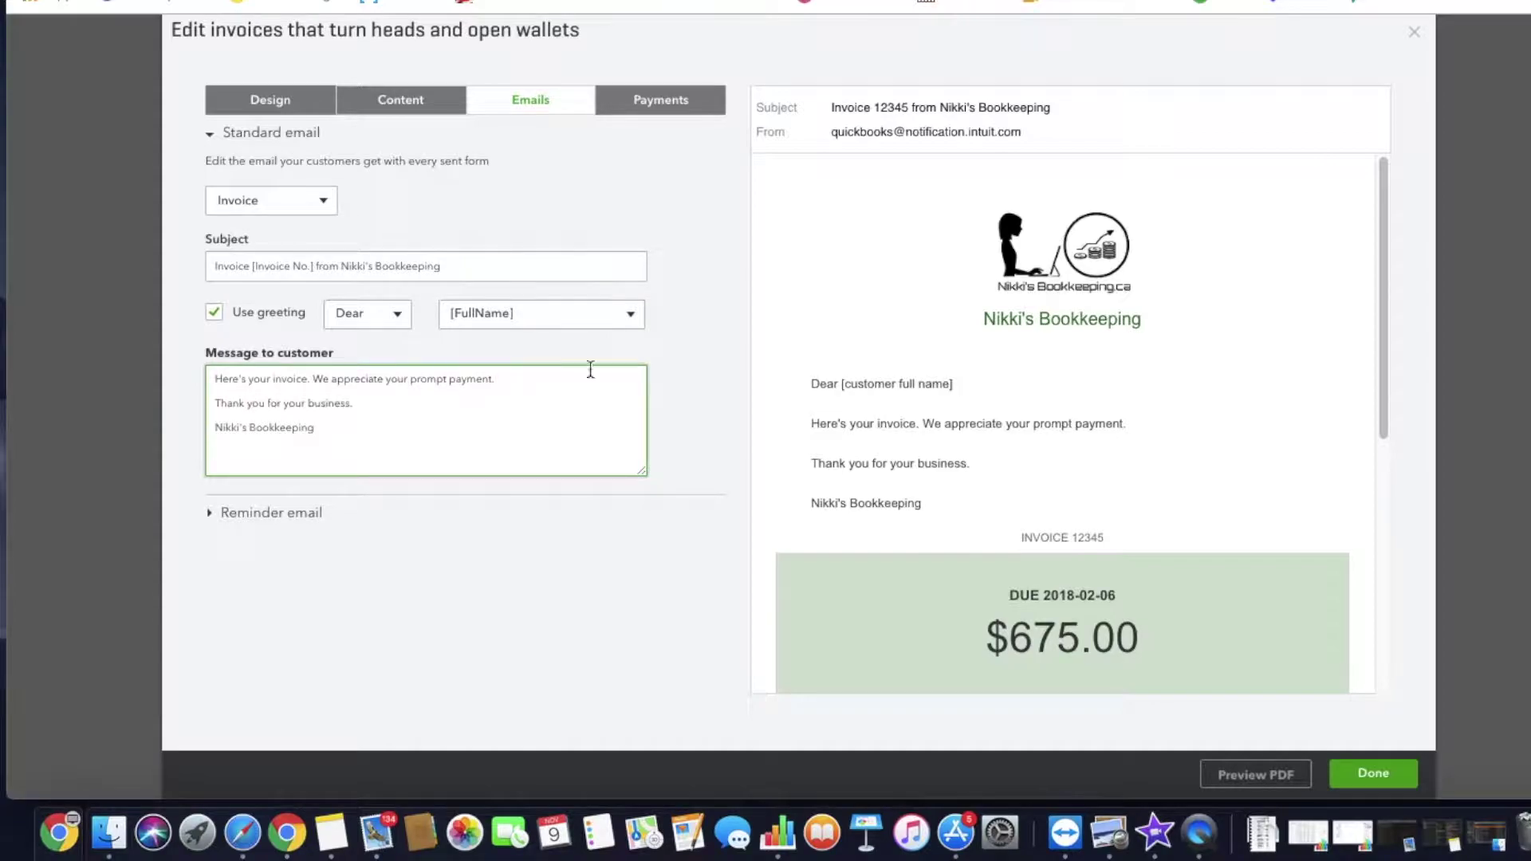
{"action": "type", "text": "You ca"}
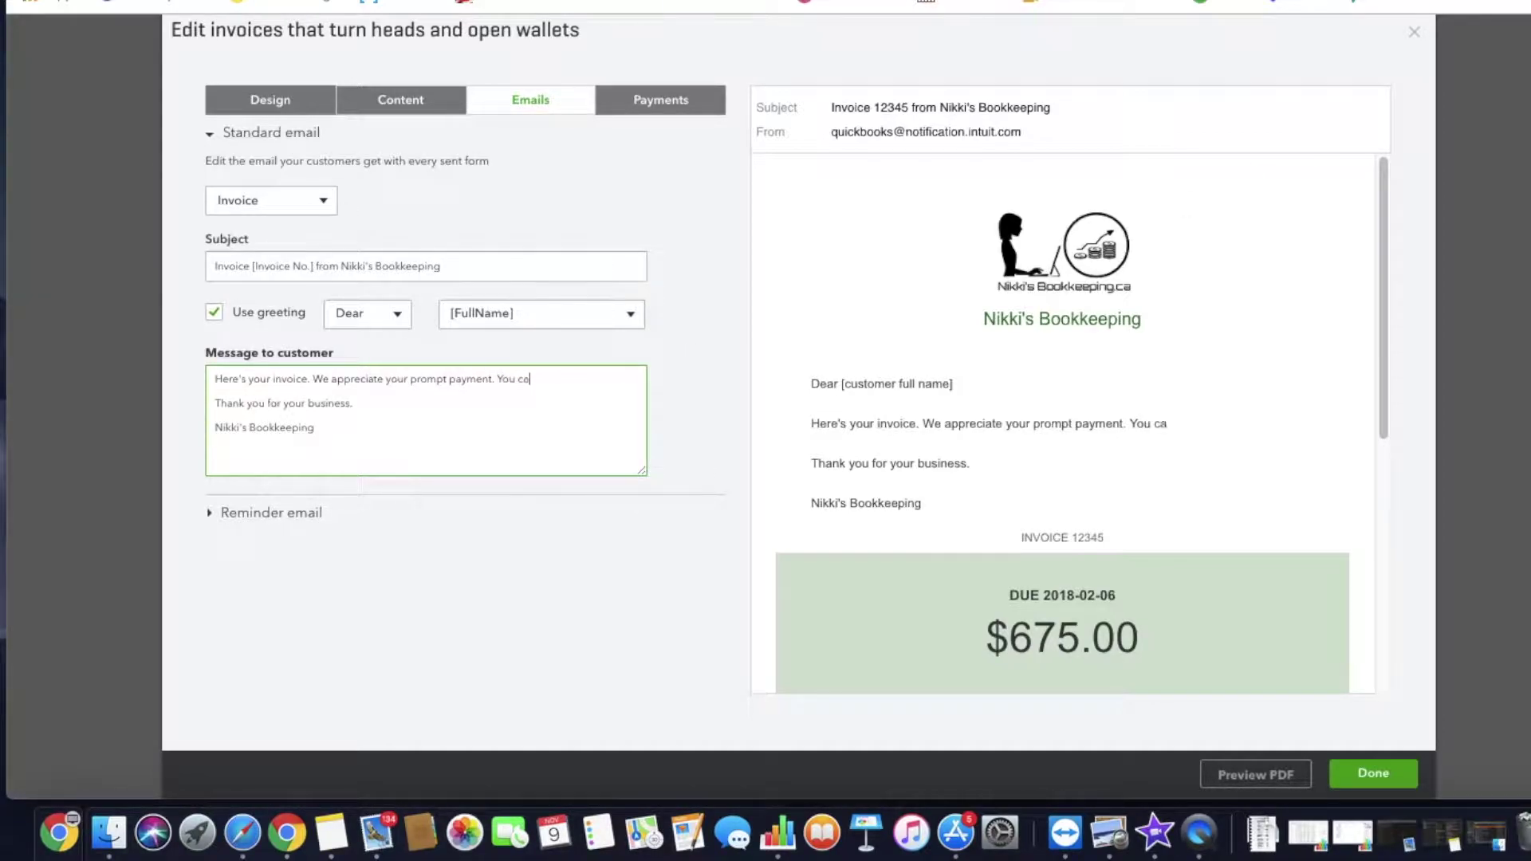
{"action": "type", "text": "n pay by cheque or e-tr"}
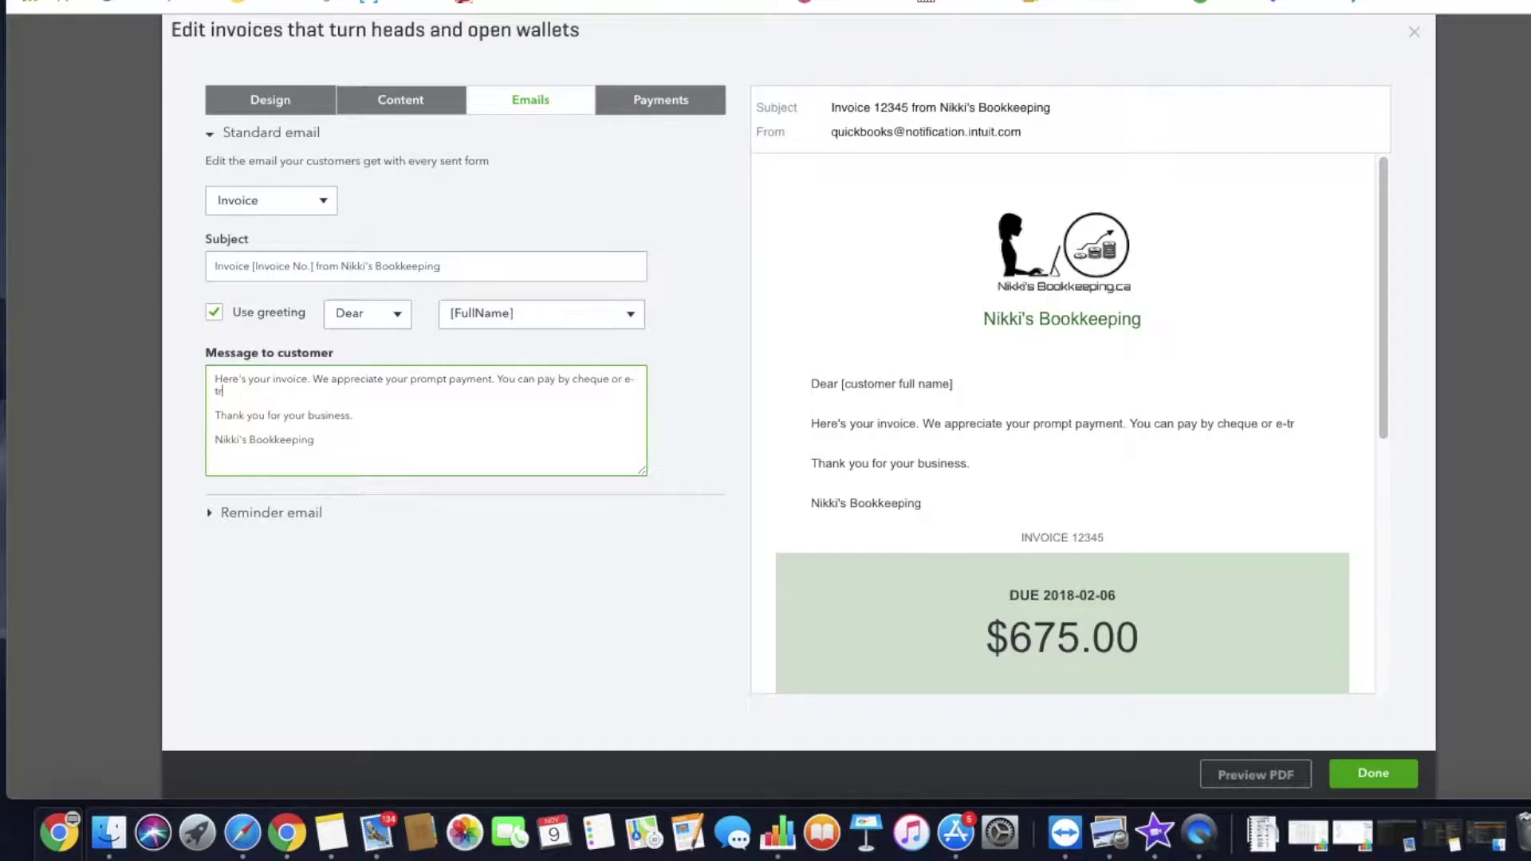
{"action": "type", "text": "ansfer."}
{"action": "left_click", "coordinate": [216, 514]}
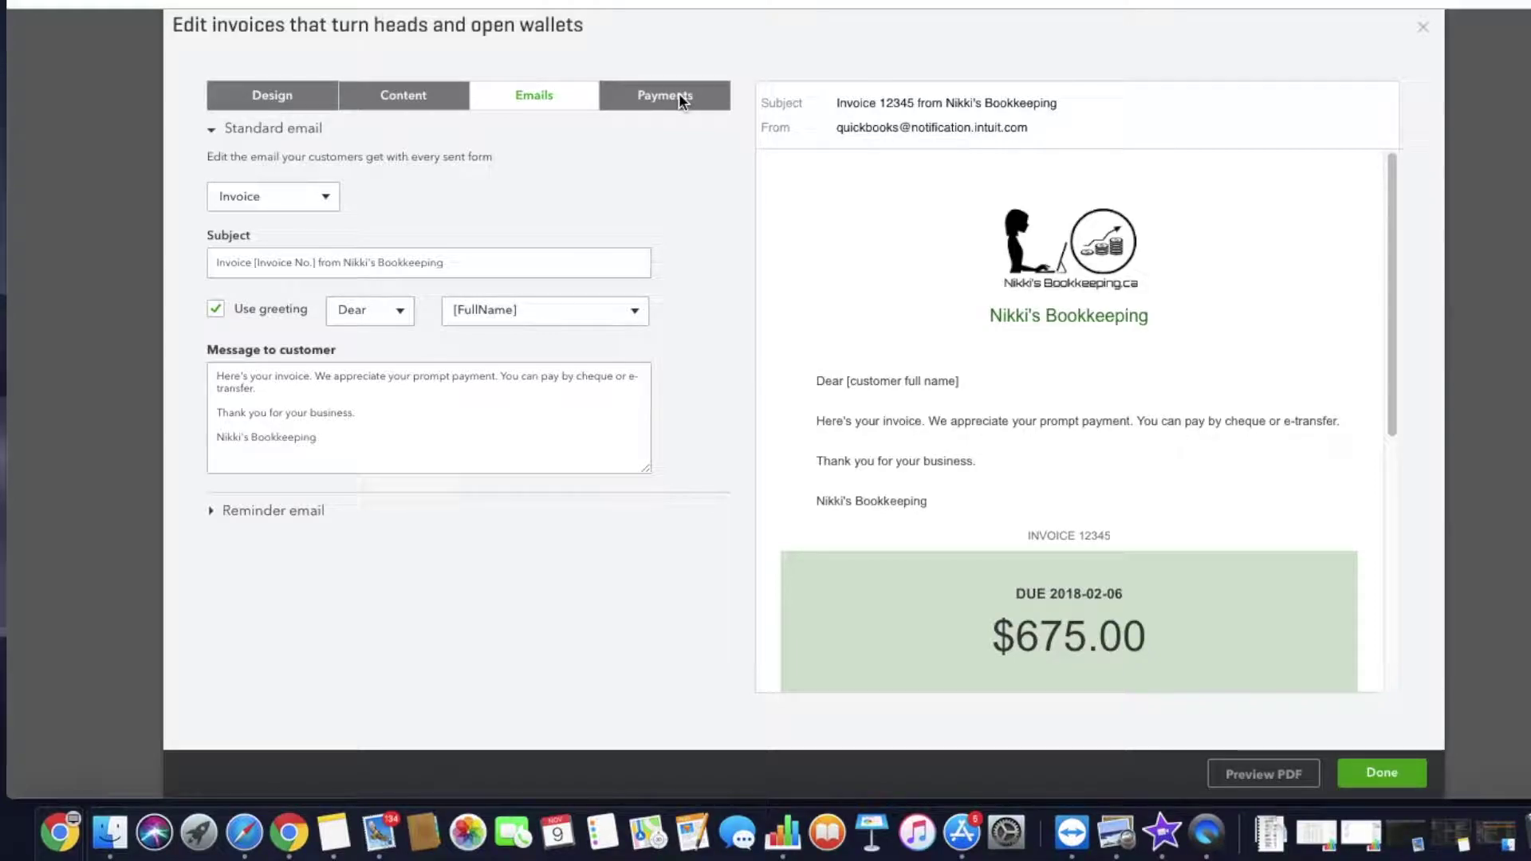
Show the online payment options and try switching credit card payments off and on, ending with them enabled.
{"action": "left_click", "coordinate": [678, 95]}
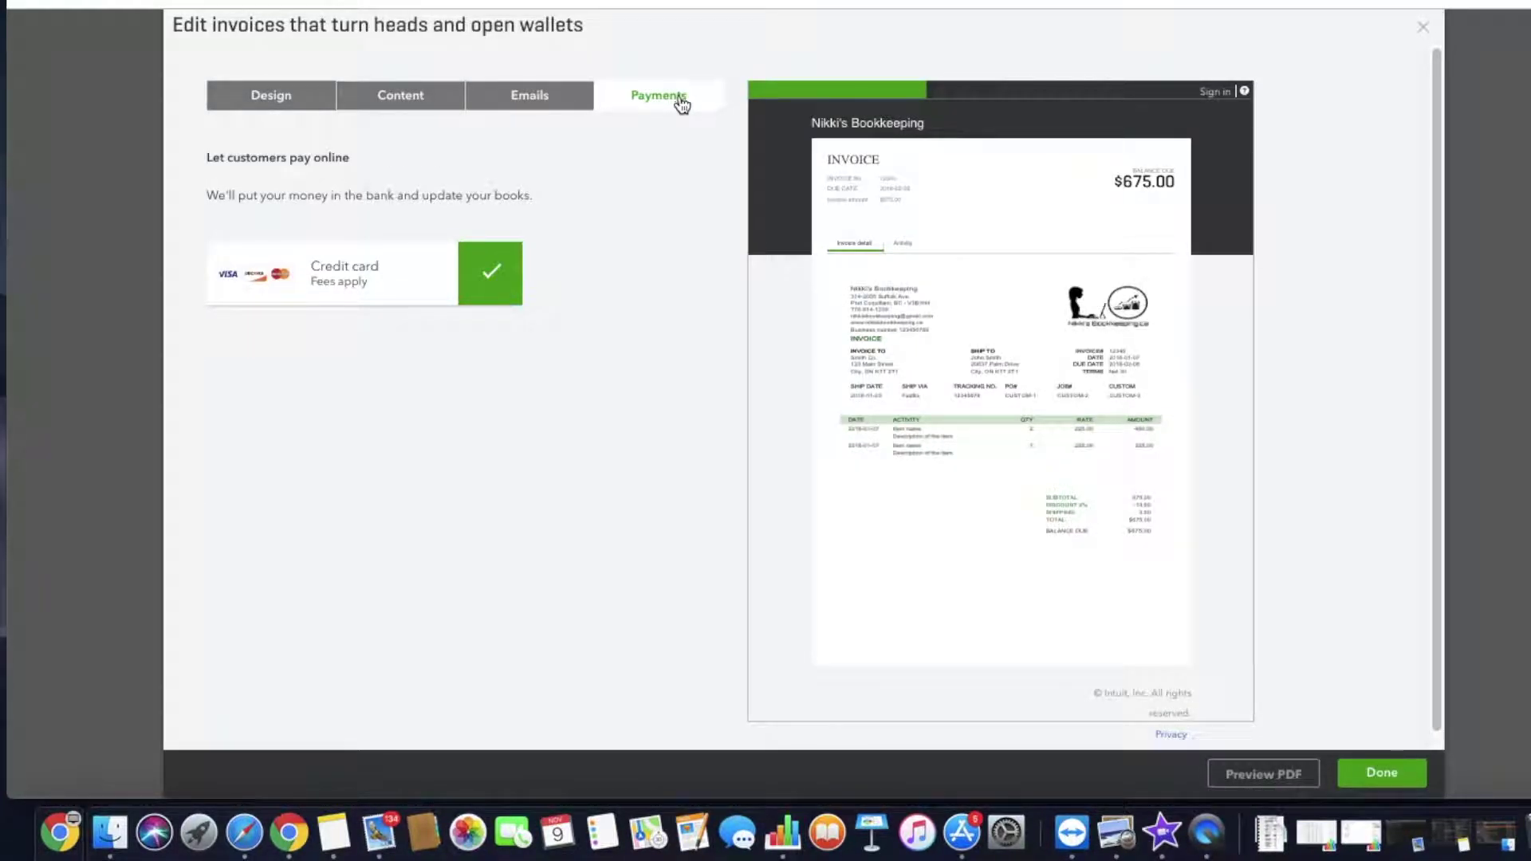
{"action": "left_click", "coordinate": [496, 290]}
{"action": "left_click", "coordinate": [498, 291]}
{"action": "left_click", "coordinate": [498, 292]}
{"action": "left_click", "coordinate": [498, 291]}
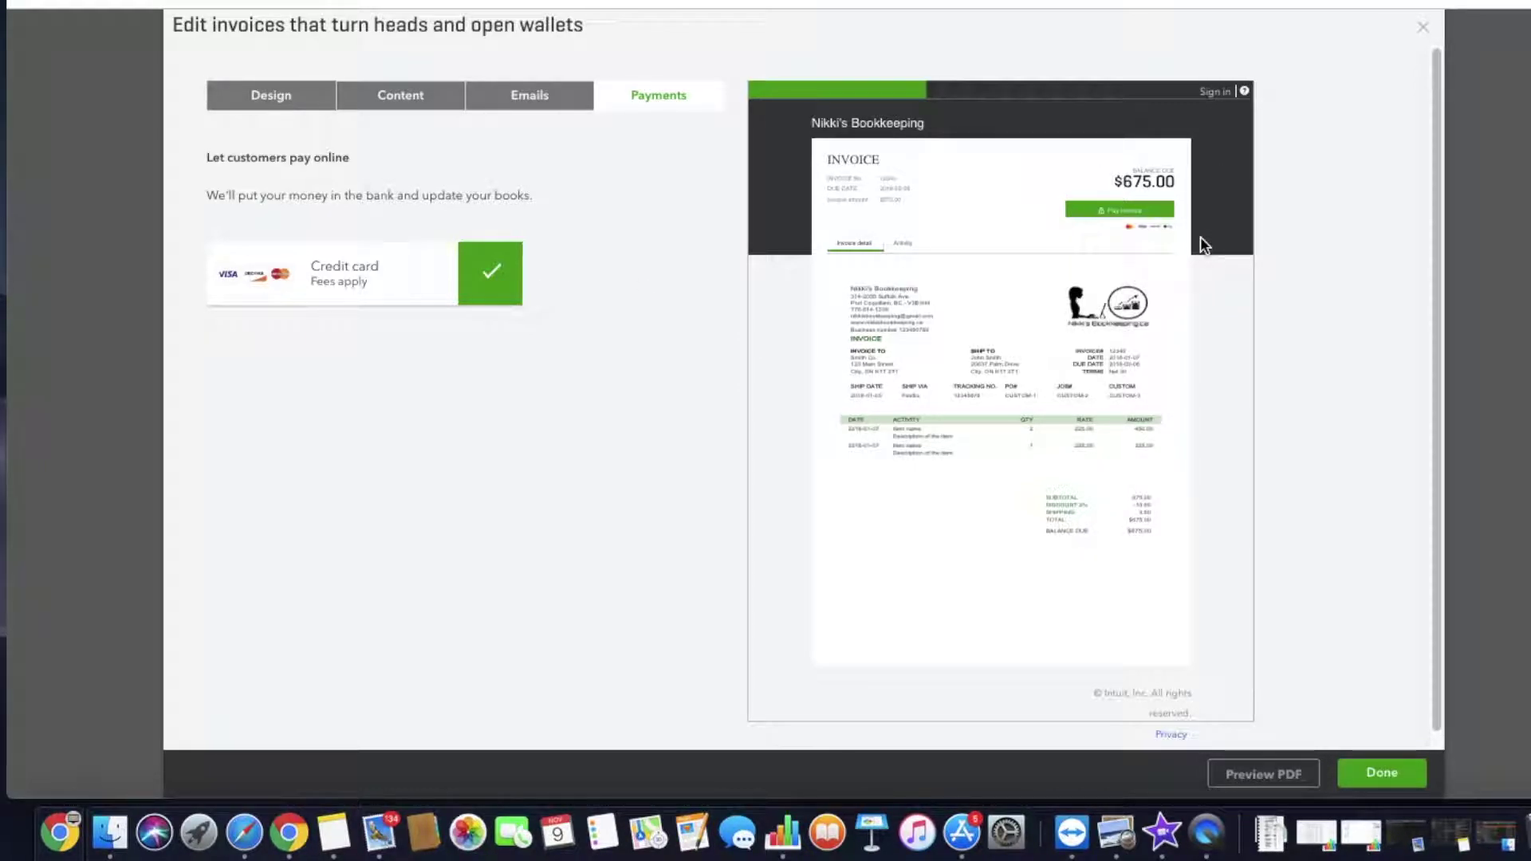
Request the invoice PDF preview, always allow pop-ups from the QuickBooks site, and open the preview again.
{"action": "left_click", "coordinate": [1279, 777]}
{"action": "left_click", "coordinate": [1244, 2]}
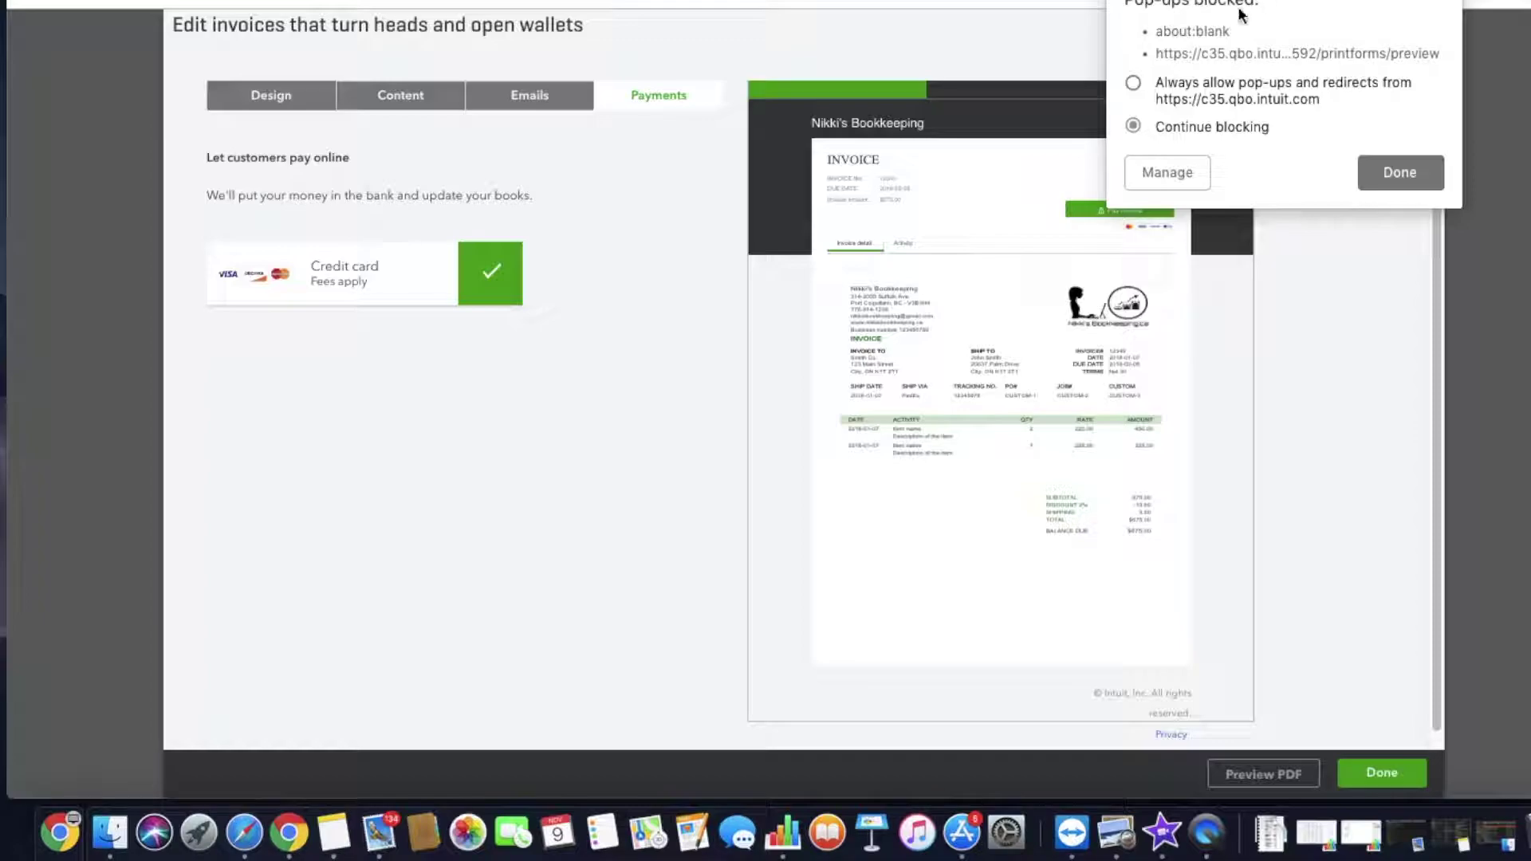
{"action": "left_click", "coordinate": [1134, 83]}
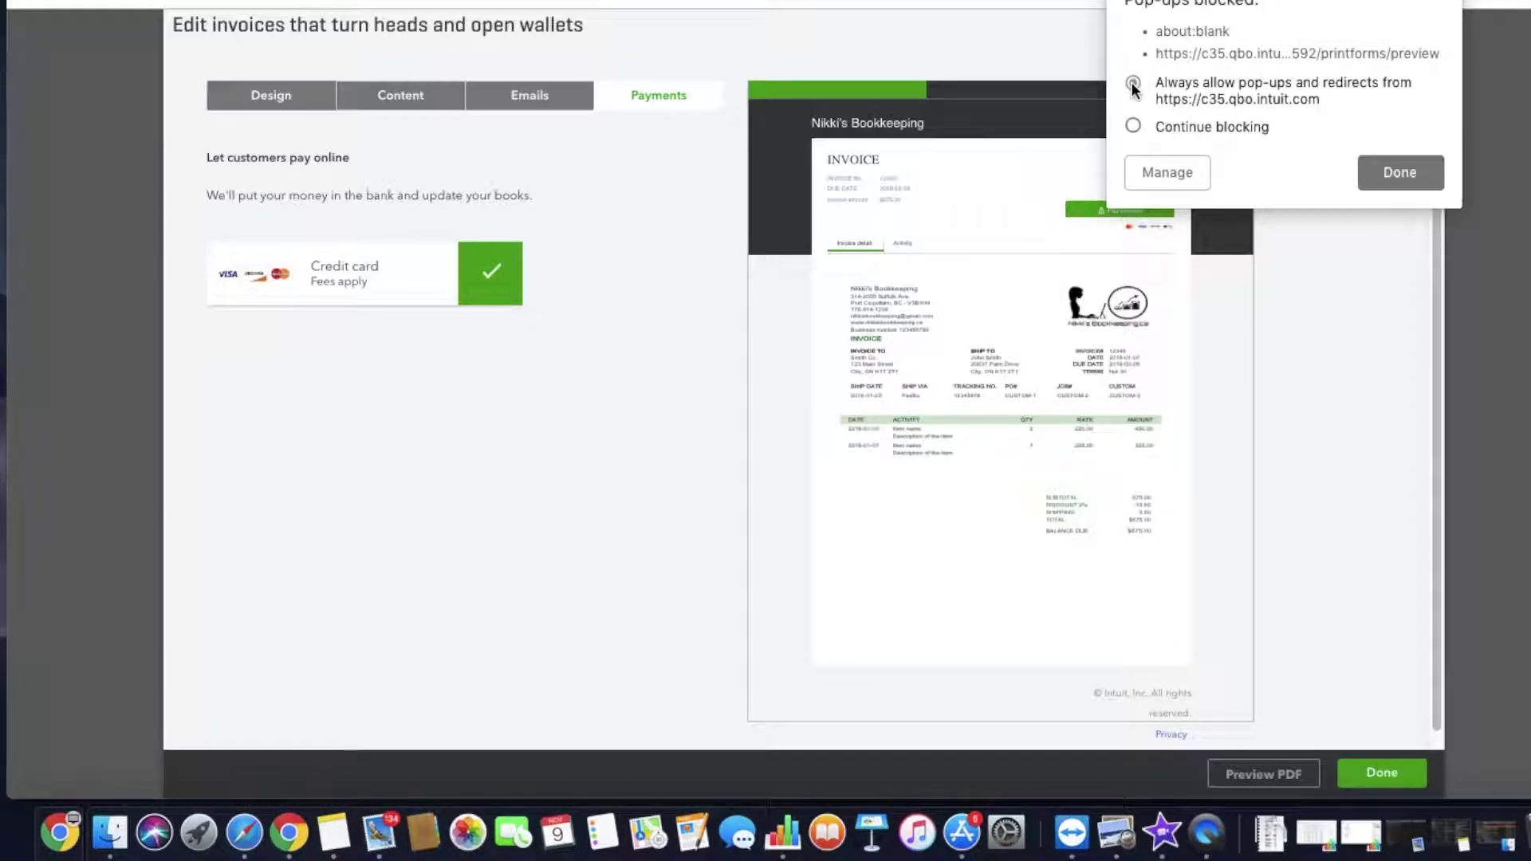
{"action": "left_click", "coordinate": [1401, 175]}
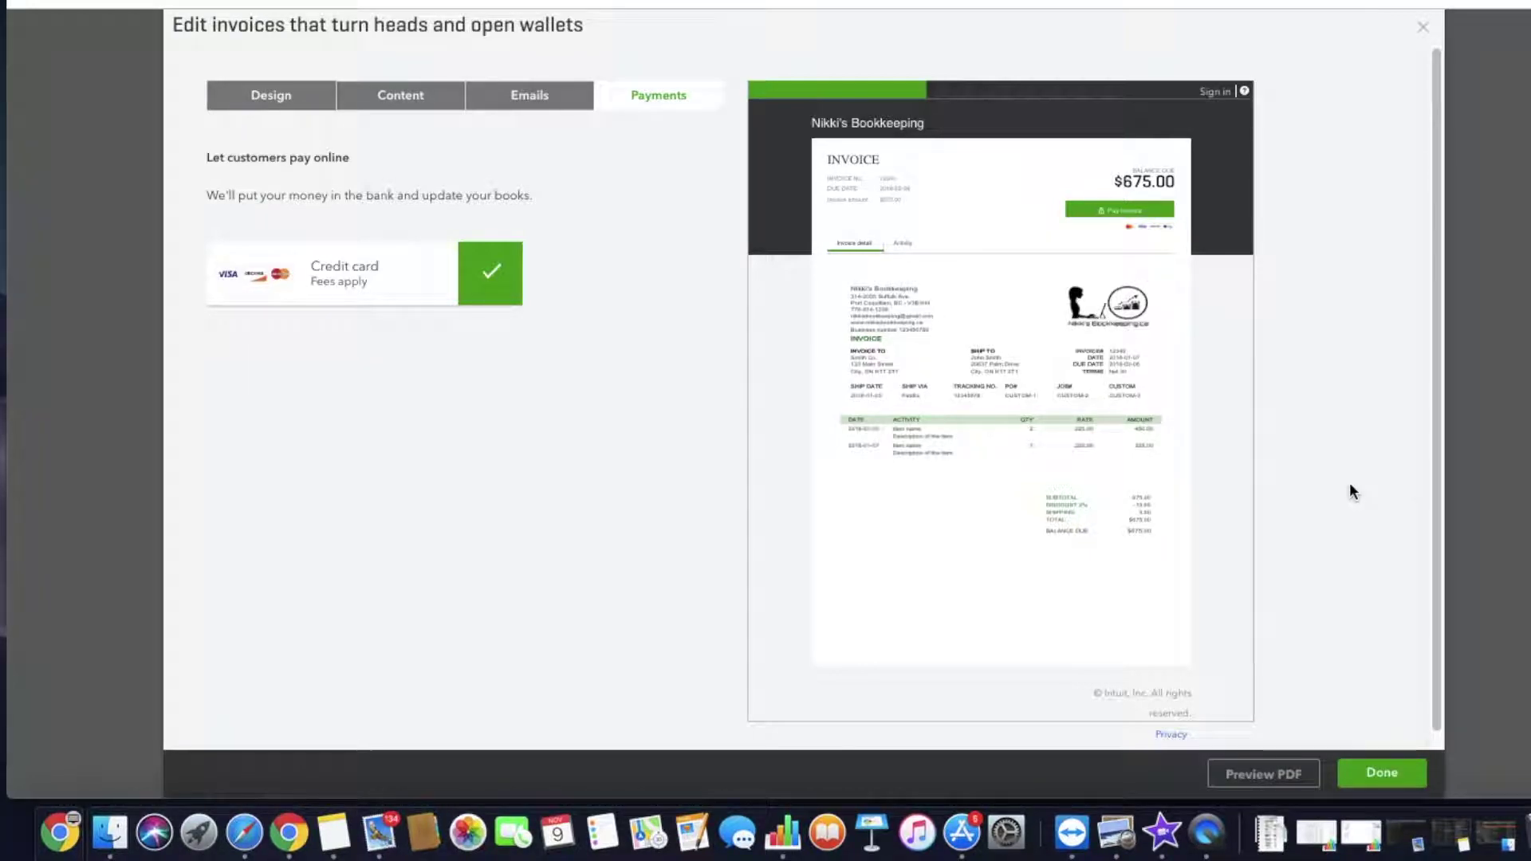
{"action": "left_click", "coordinate": [1275, 784]}
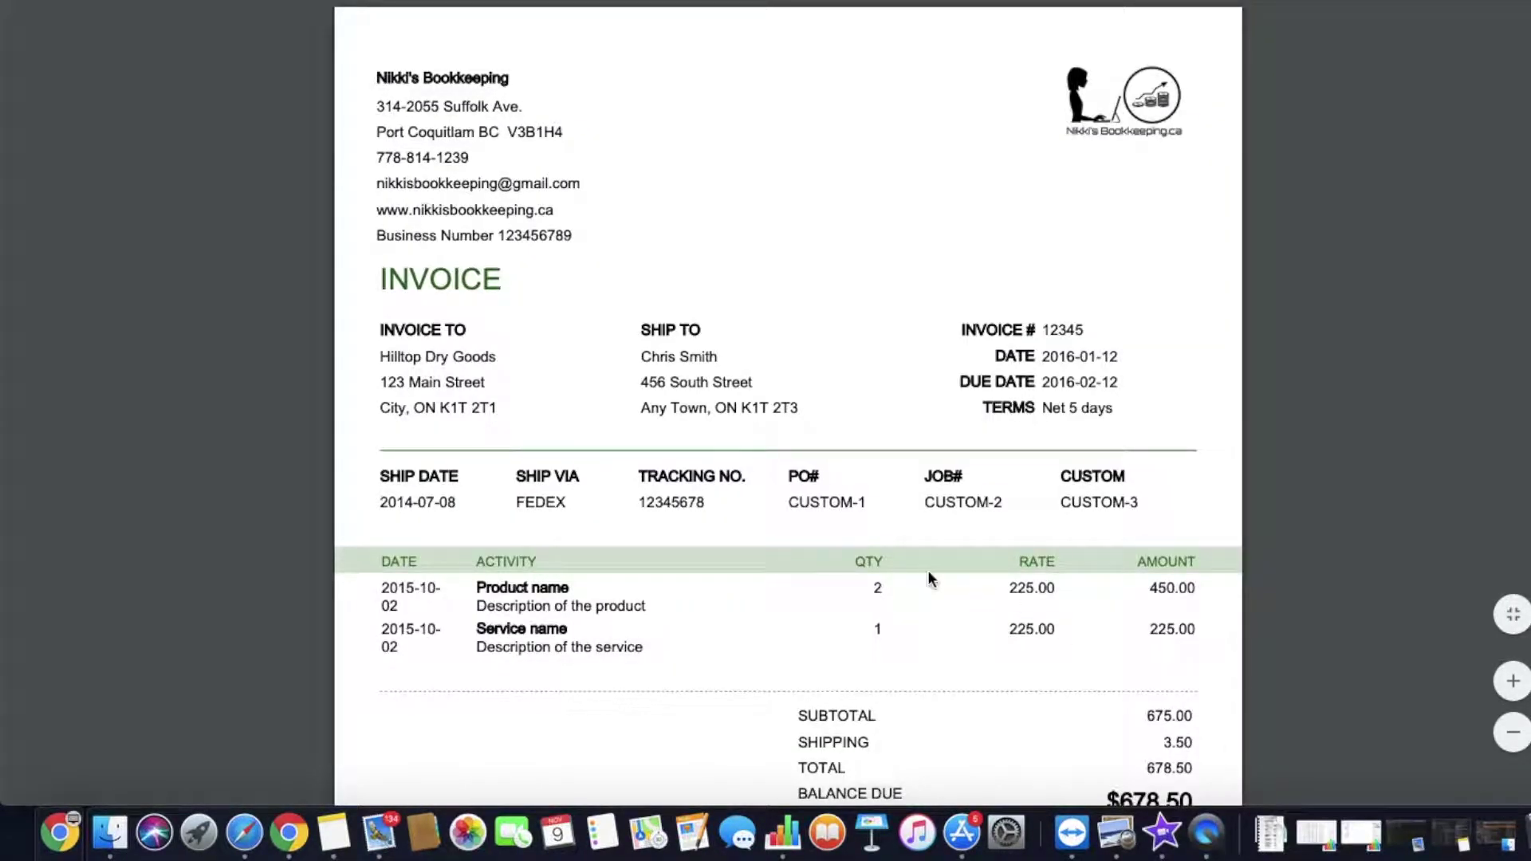
Examine the PDF preview of the invoice, including the shipping and custom fields, ship-to address, line items and shipping total.
{"action": "scroll", "coordinate": [927, 568], "scroll_direction": "down", "scroll_amount": 2}
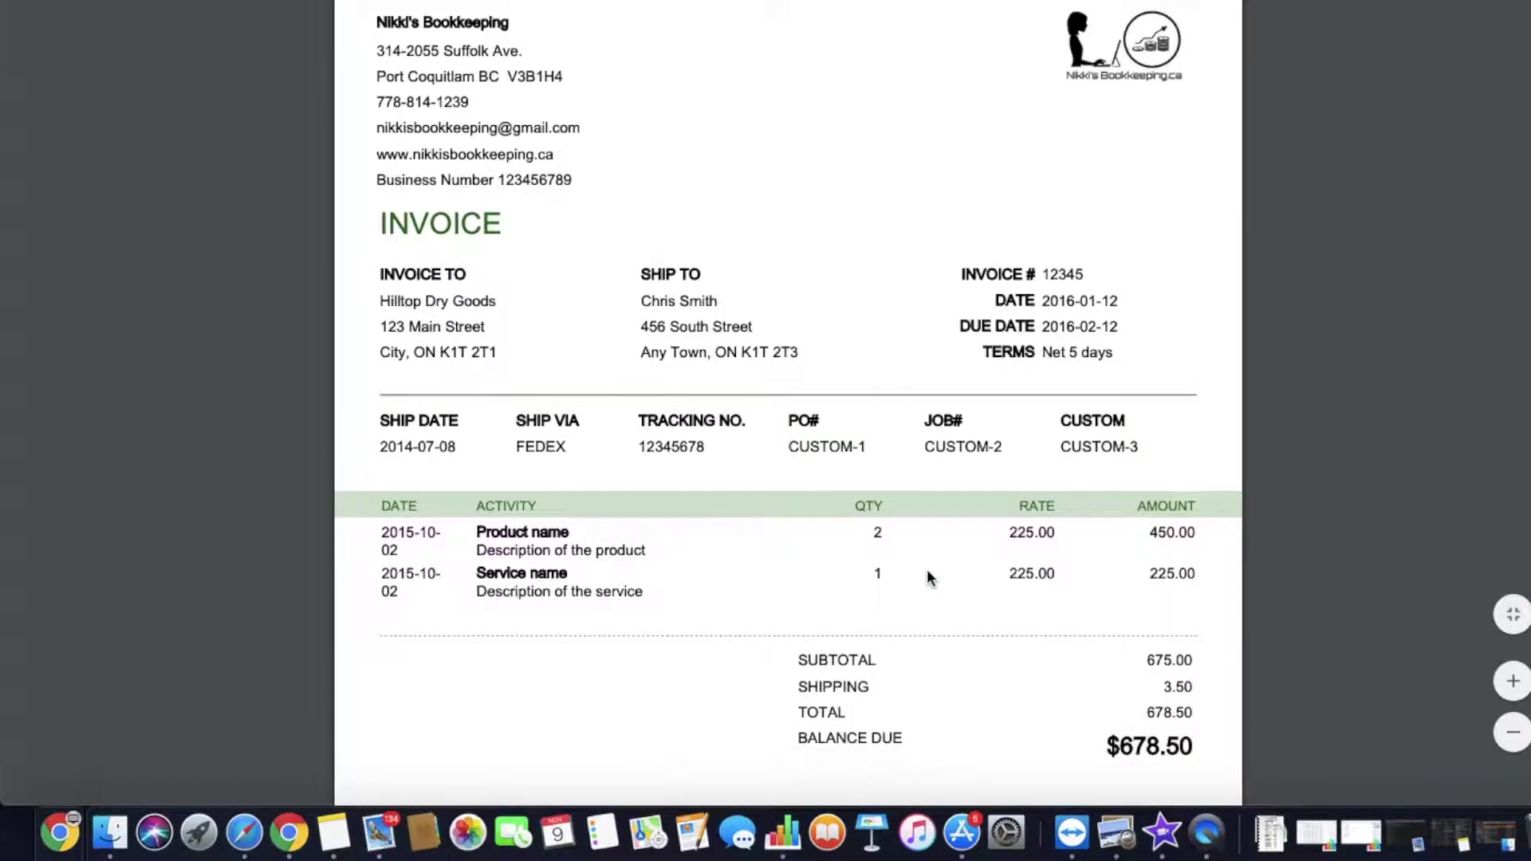
{"action": "left_click_drag", "start_coordinate": [1144, 449], "coordinate": [377, 421]}
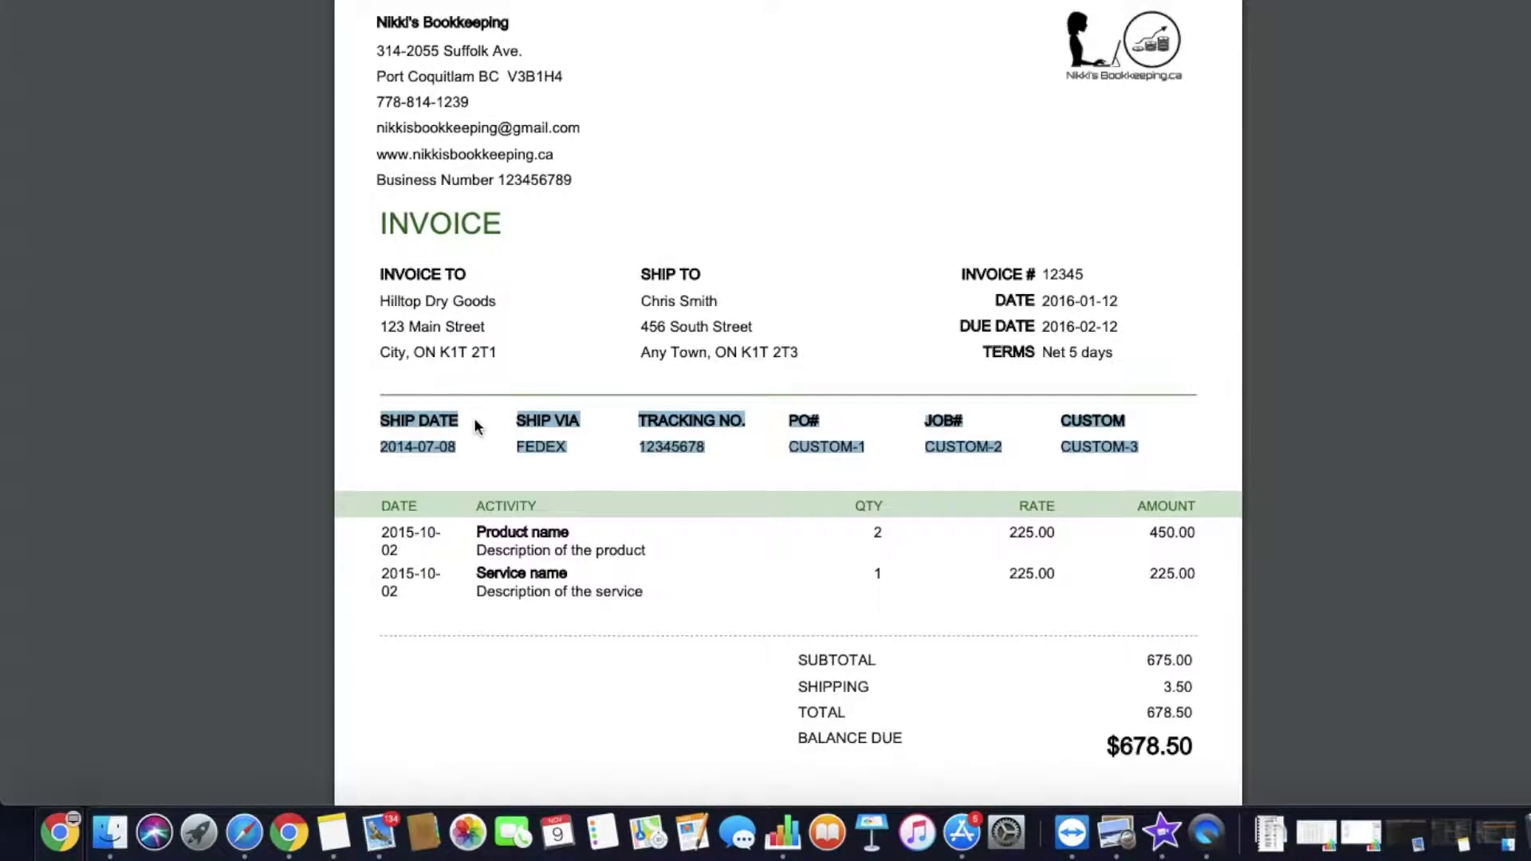
{"action": "scroll", "coordinate": [746, 624], "scroll_direction": "down", "scroll_amount": 2}
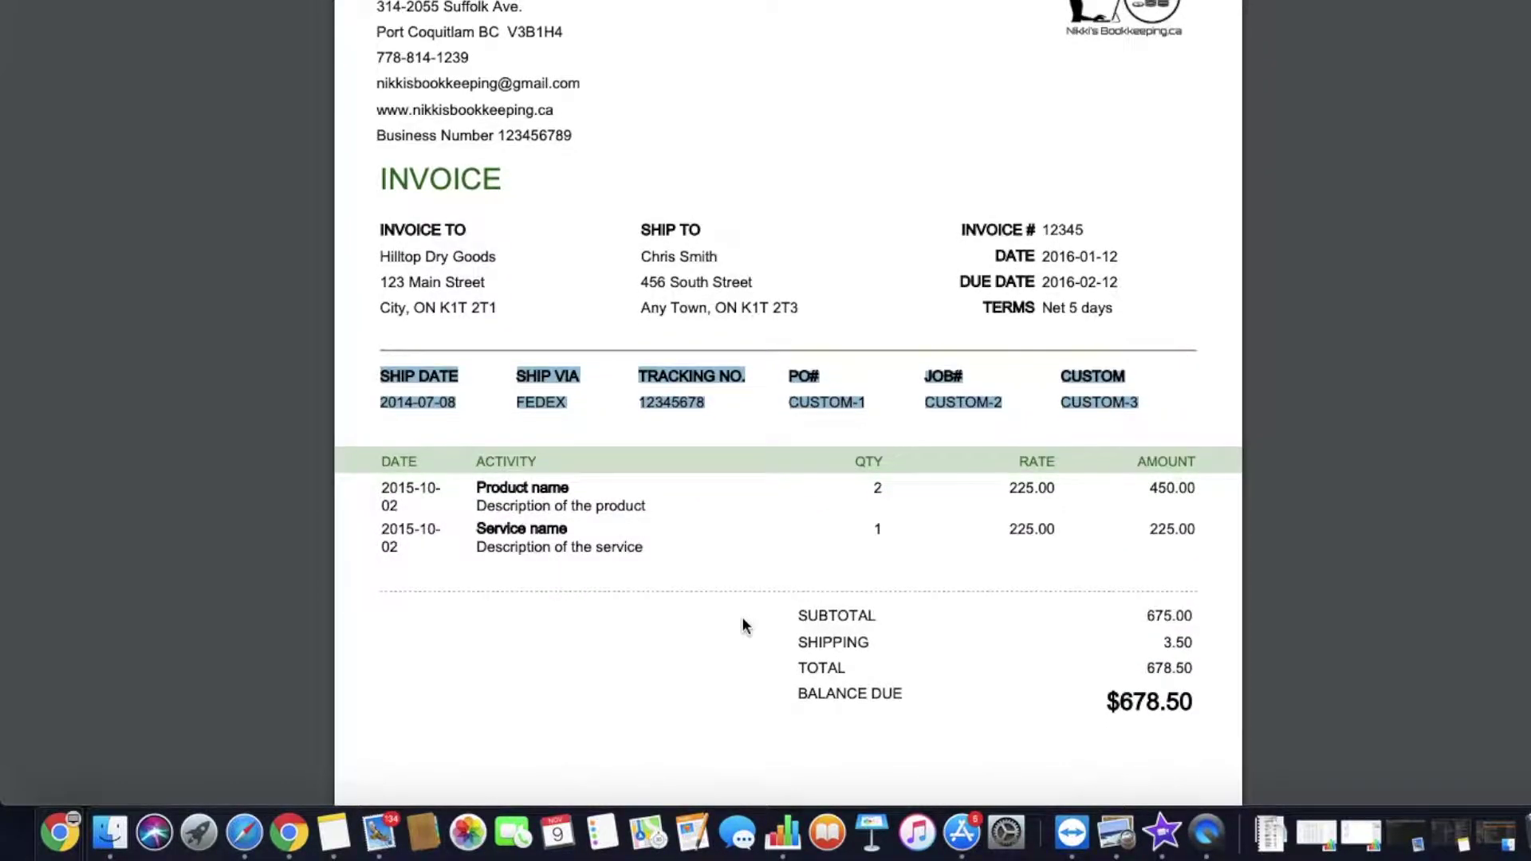
{"action": "scroll", "coordinate": [742, 618], "scroll_direction": "up", "scroll_amount": 3}
{"action": "left_click_drag", "start_coordinate": [802, 419], "coordinate": [619, 368]}
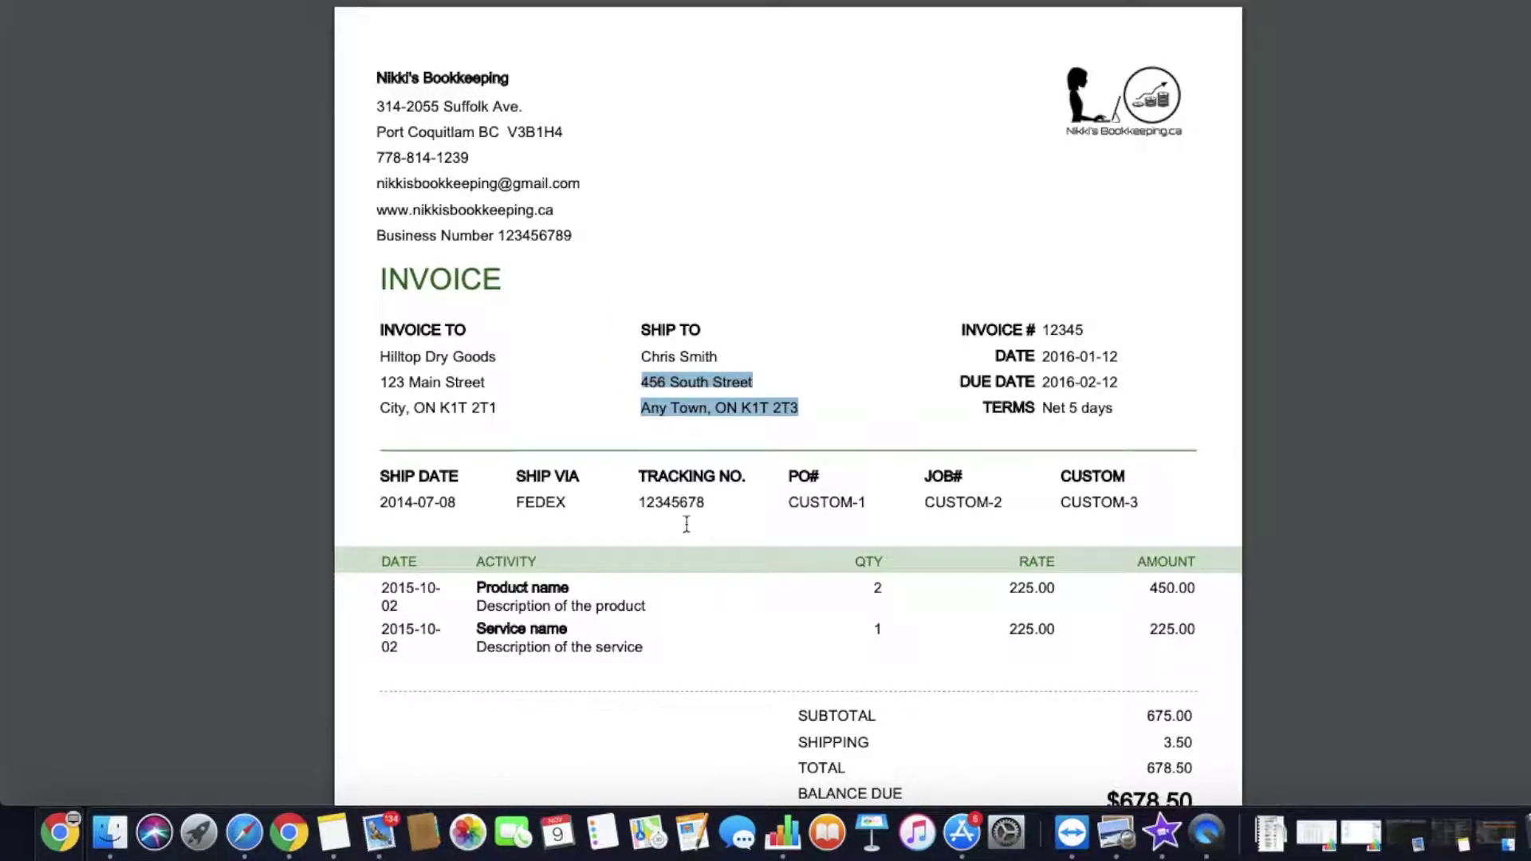
{"action": "scroll", "coordinate": [699, 576], "scroll_direction": "down", "scroll_amount": 3}
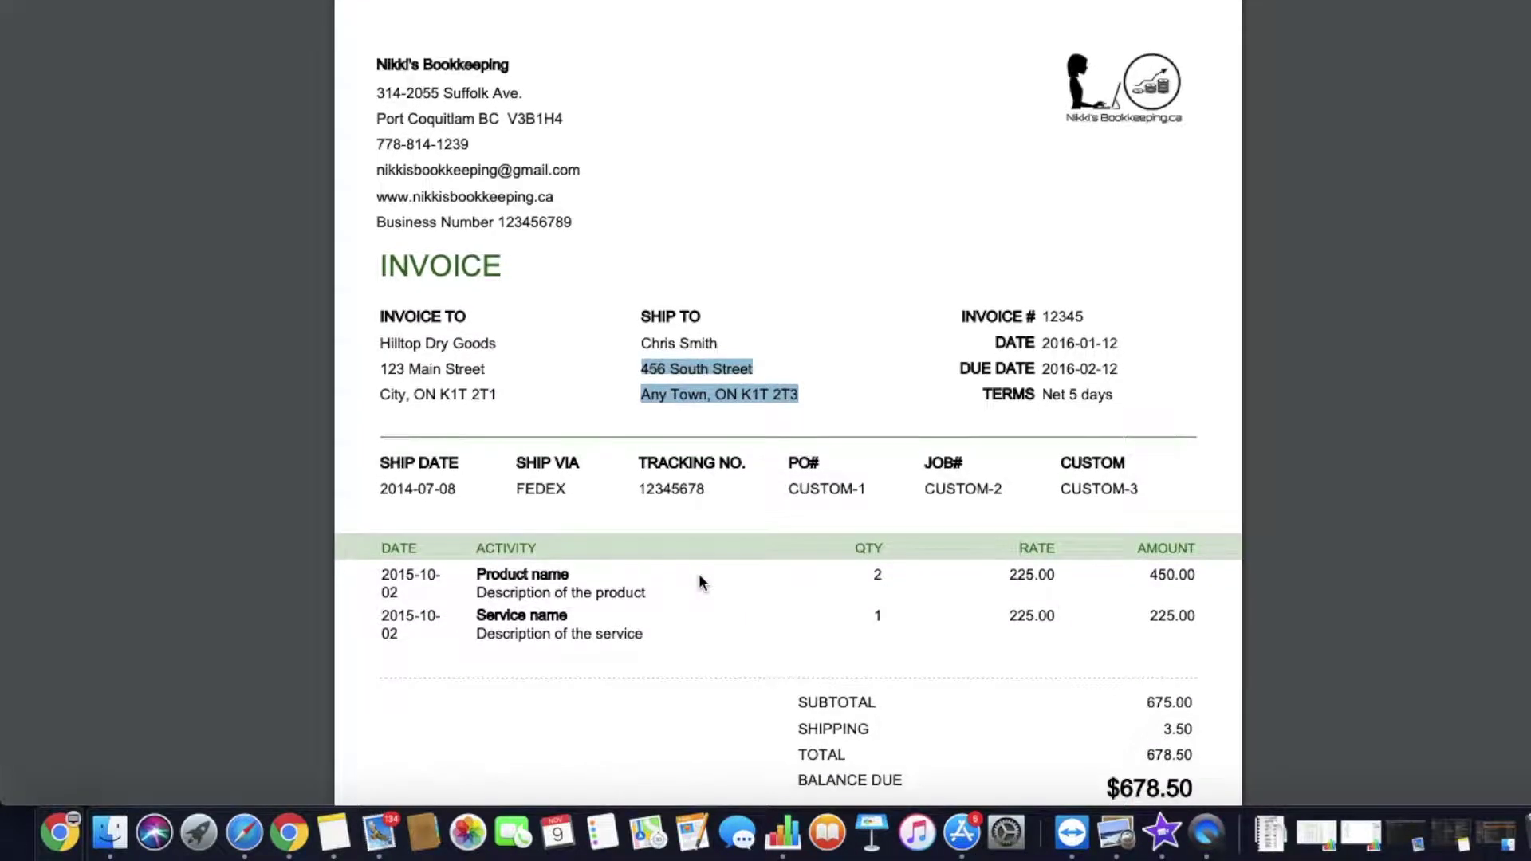
{"action": "mouse_move", "coordinate": [475, 526]}
{"action": "left_mouse_down"}
{"action": "mouse_move", "coordinate": [585, 561]}
{"action": "mouse_move", "coordinate": [647, 558]}
{"action": "mouse_move", "coordinate": [591, 592]}
{"action": "mouse_move", "coordinate": [473, 531]}
{"action": "left_mouse_up"}
{"action": "left_click", "coordinate": [783, 580]}
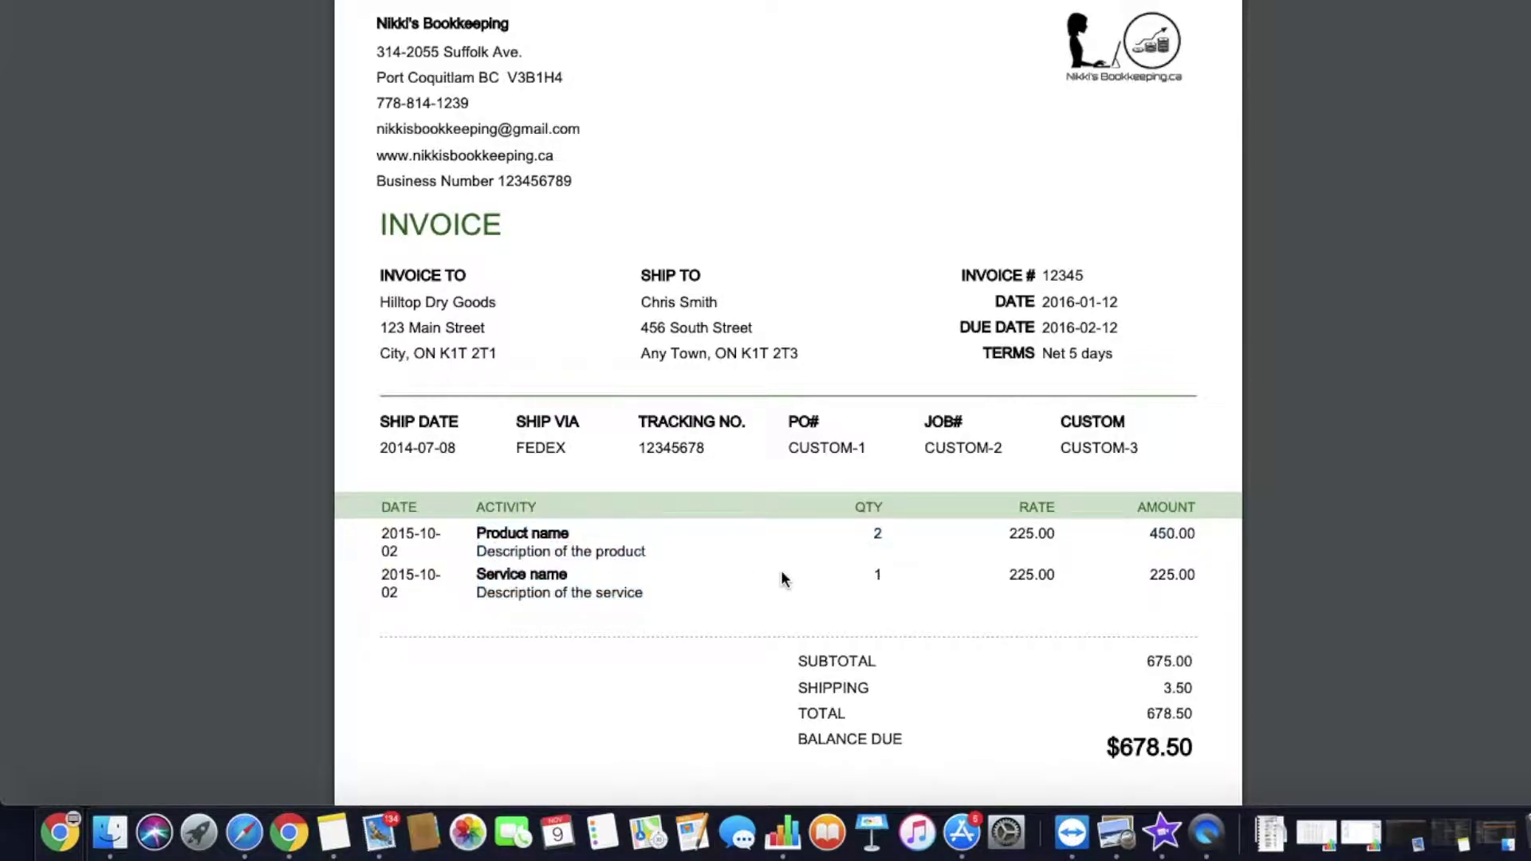
{"action": "left_click_drag", "start_coordinate": [798, 688], "coordinate": [1196, 688]}
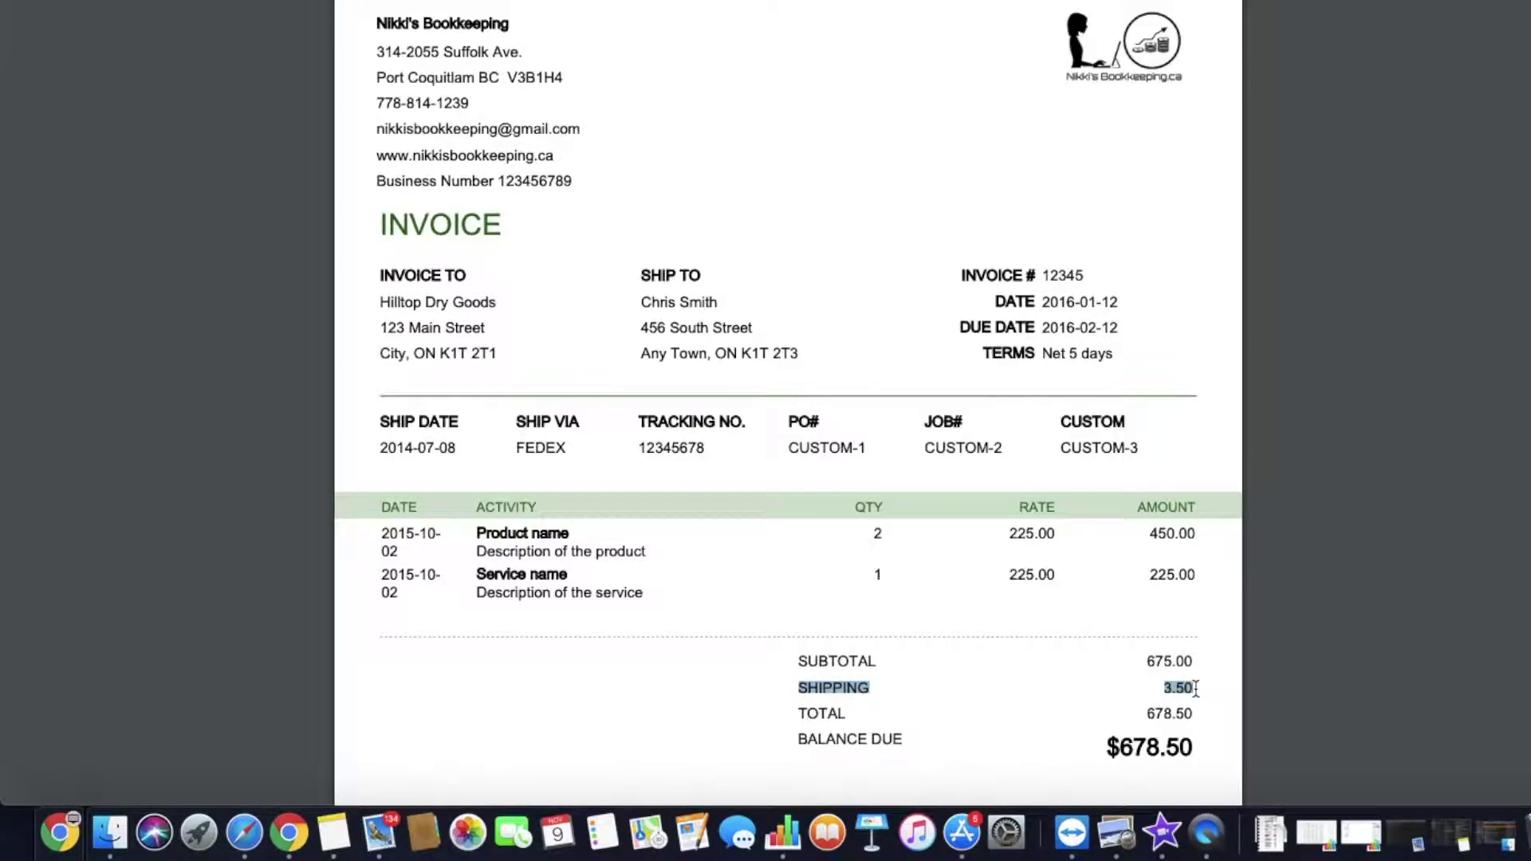
{"action": "scroll", "coordinate": [1149, 678], "scroll_direction": "down", "scroll_amount": 1}
{"action": "scroll", "coordinate": [1149, 678], "scroll_direction": "down", "scroll_amount": 4}
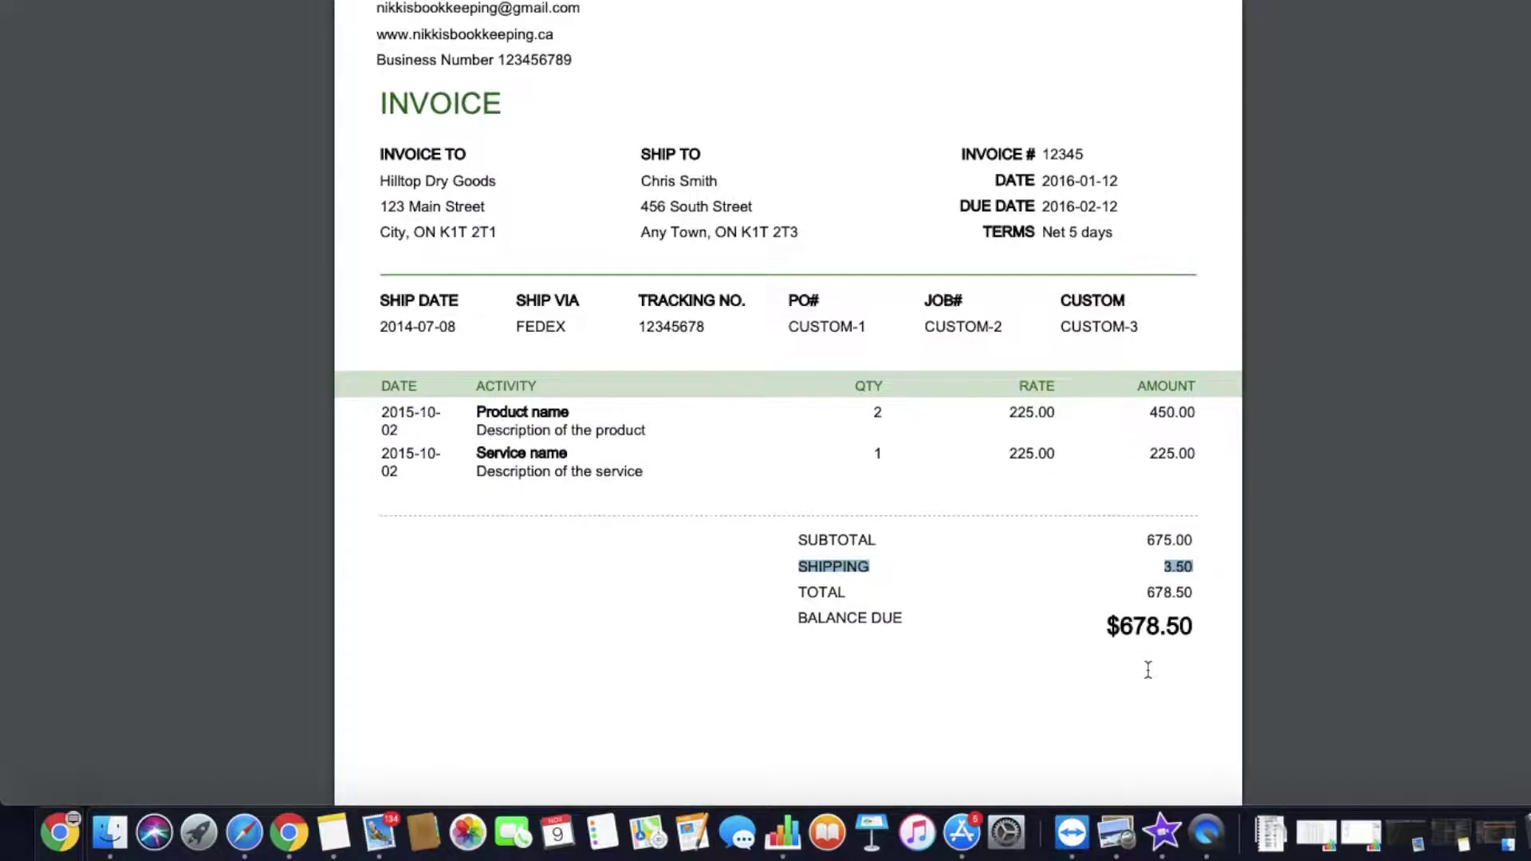
{"action": "scroll", "coordinate": [968, 444], "scroll_direction": "up", "scroll_amount": 6}
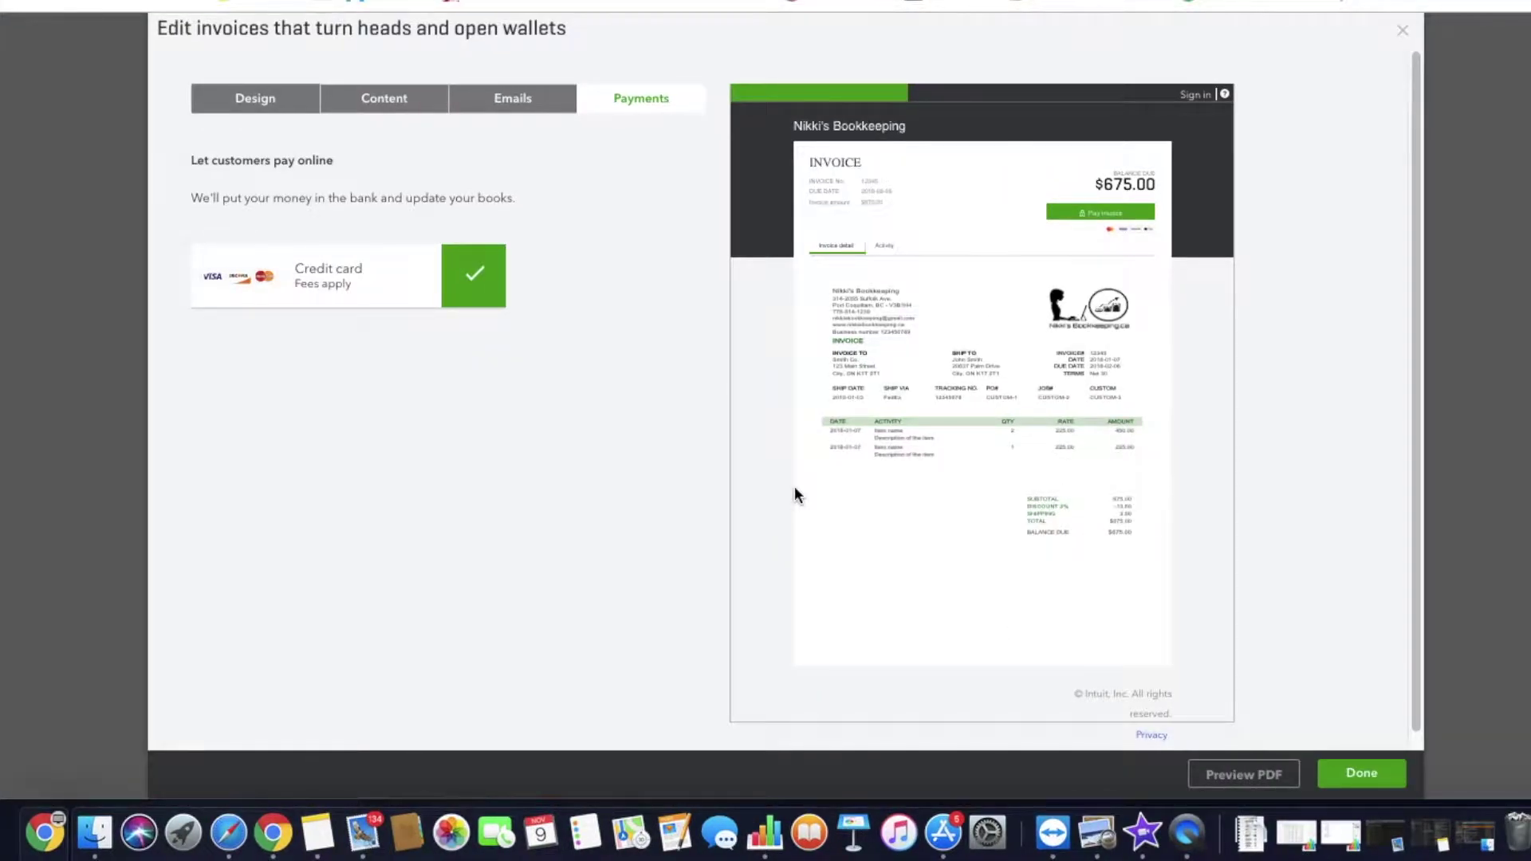
Finish editing the Standard invoice form and look at the form types available for a new style.
{"action": "left_click", "coordinate": [1375, 779]}
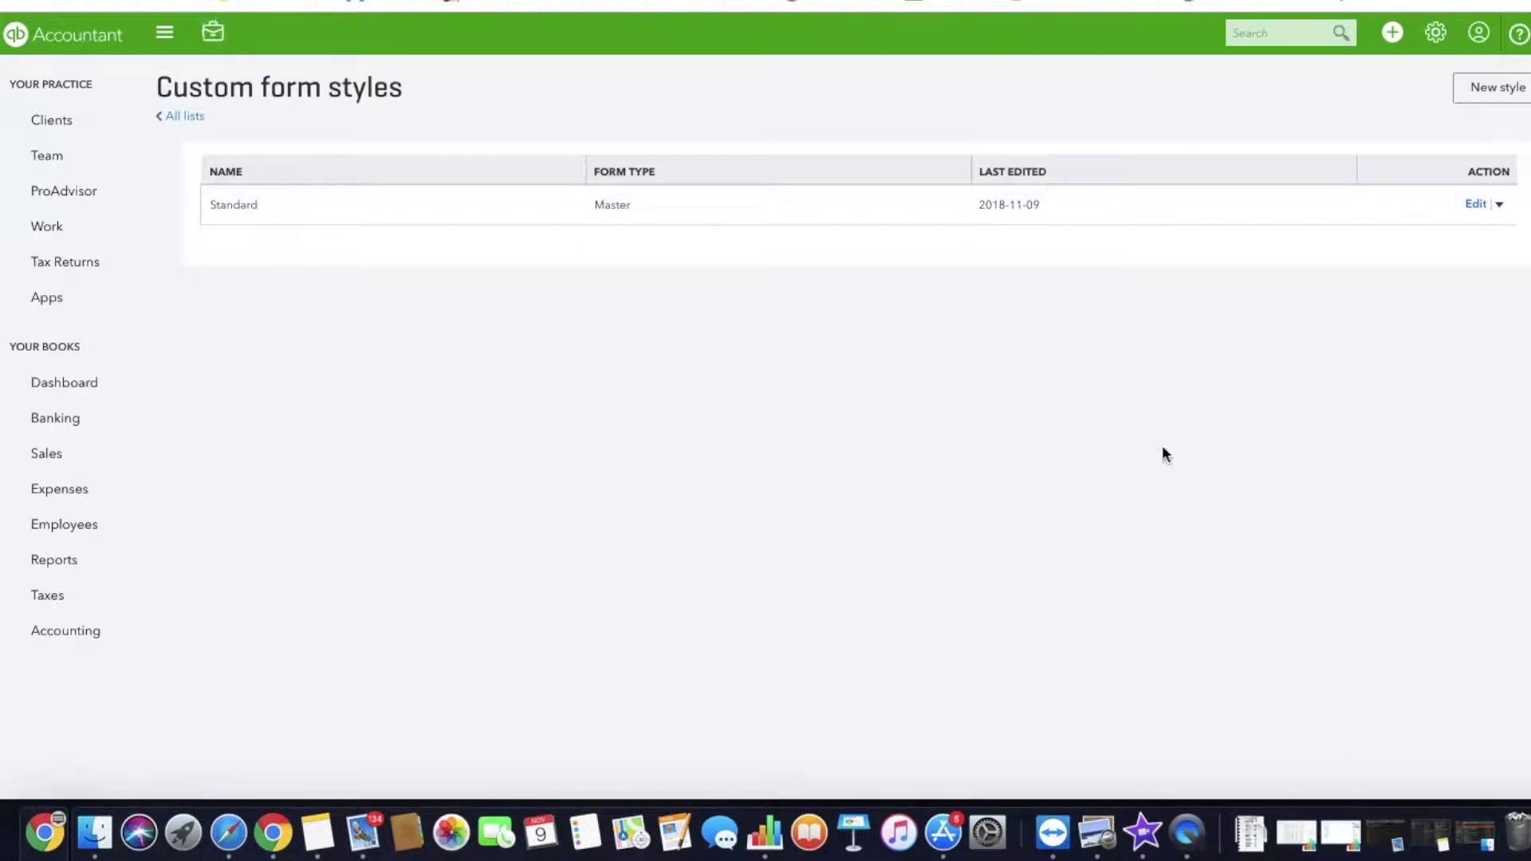
{"action": "left_click", "coordinate": [1488, 94]}
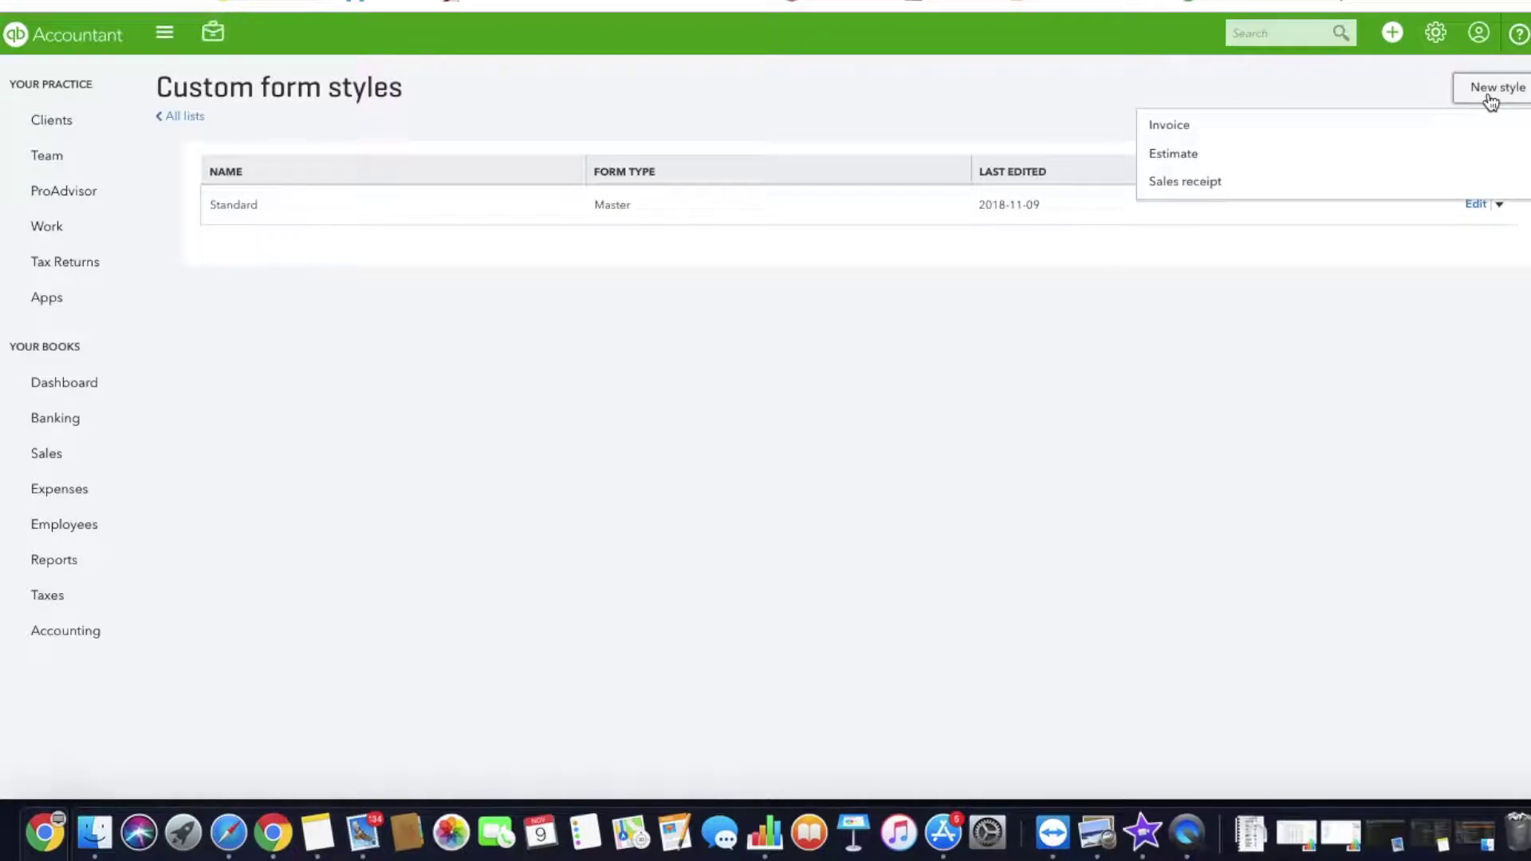
{"action": "left_click", "coordinate": [1081, 314]}
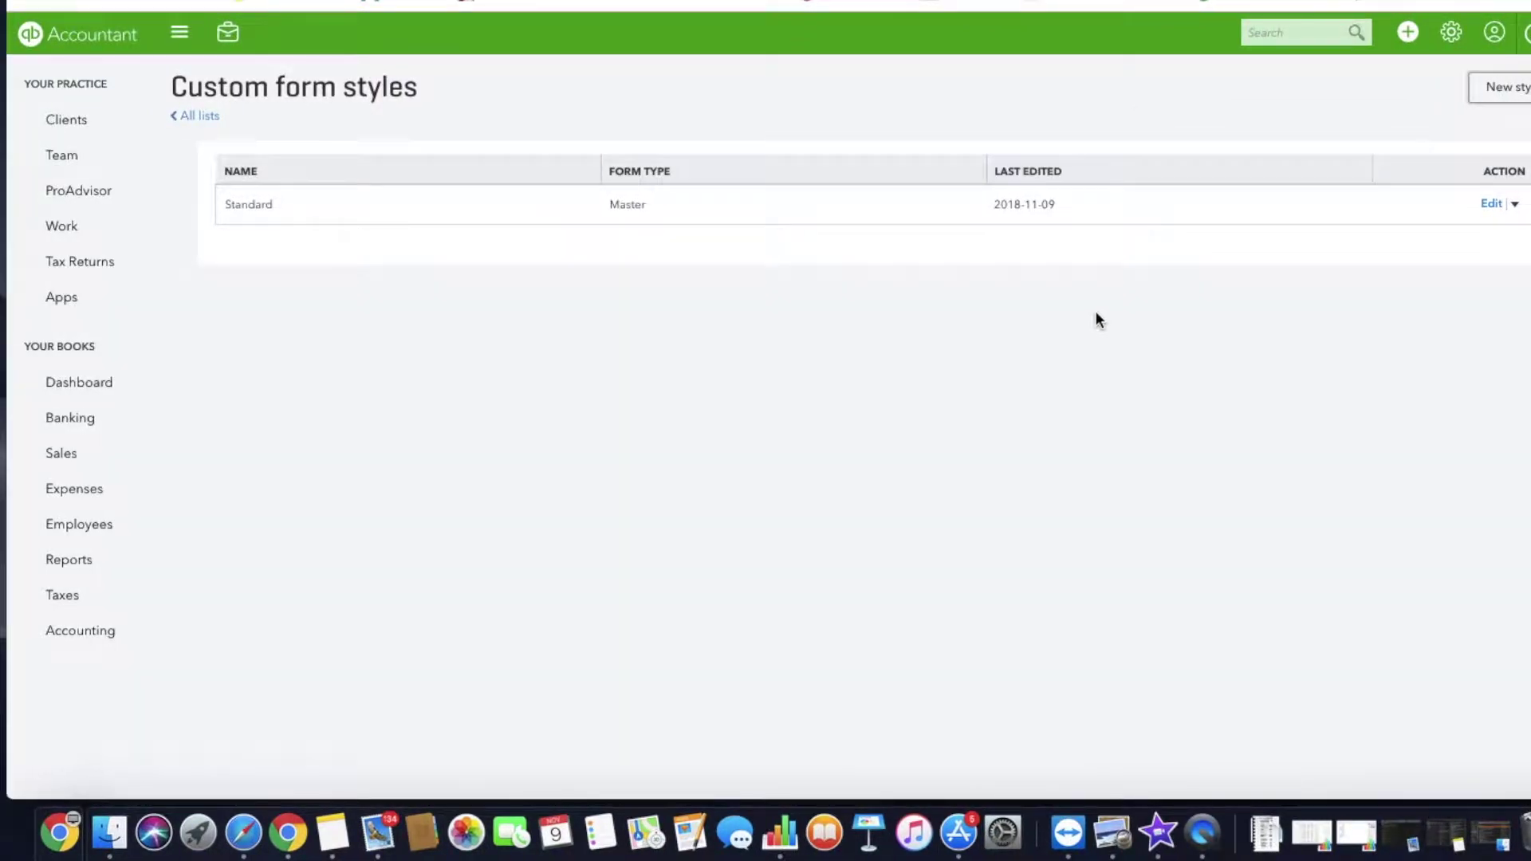
Leave the custom form styles for the lists overview and open the Sales section of the company settings.
{"action": "left_click", "coordinate": [210, 118]}
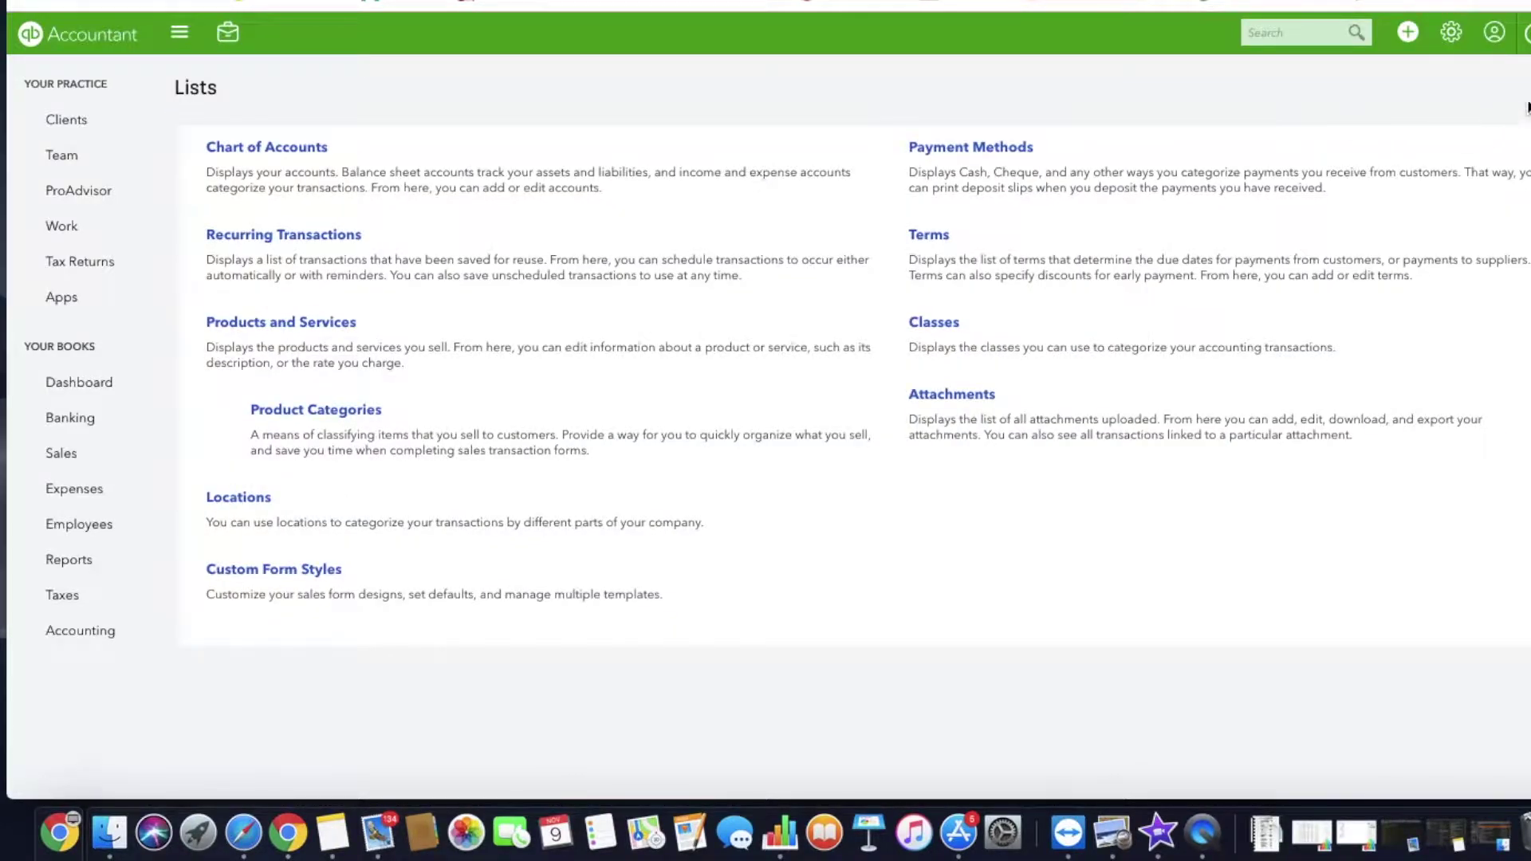
{"action": "left_click", "coordinate": [1450, 32]}
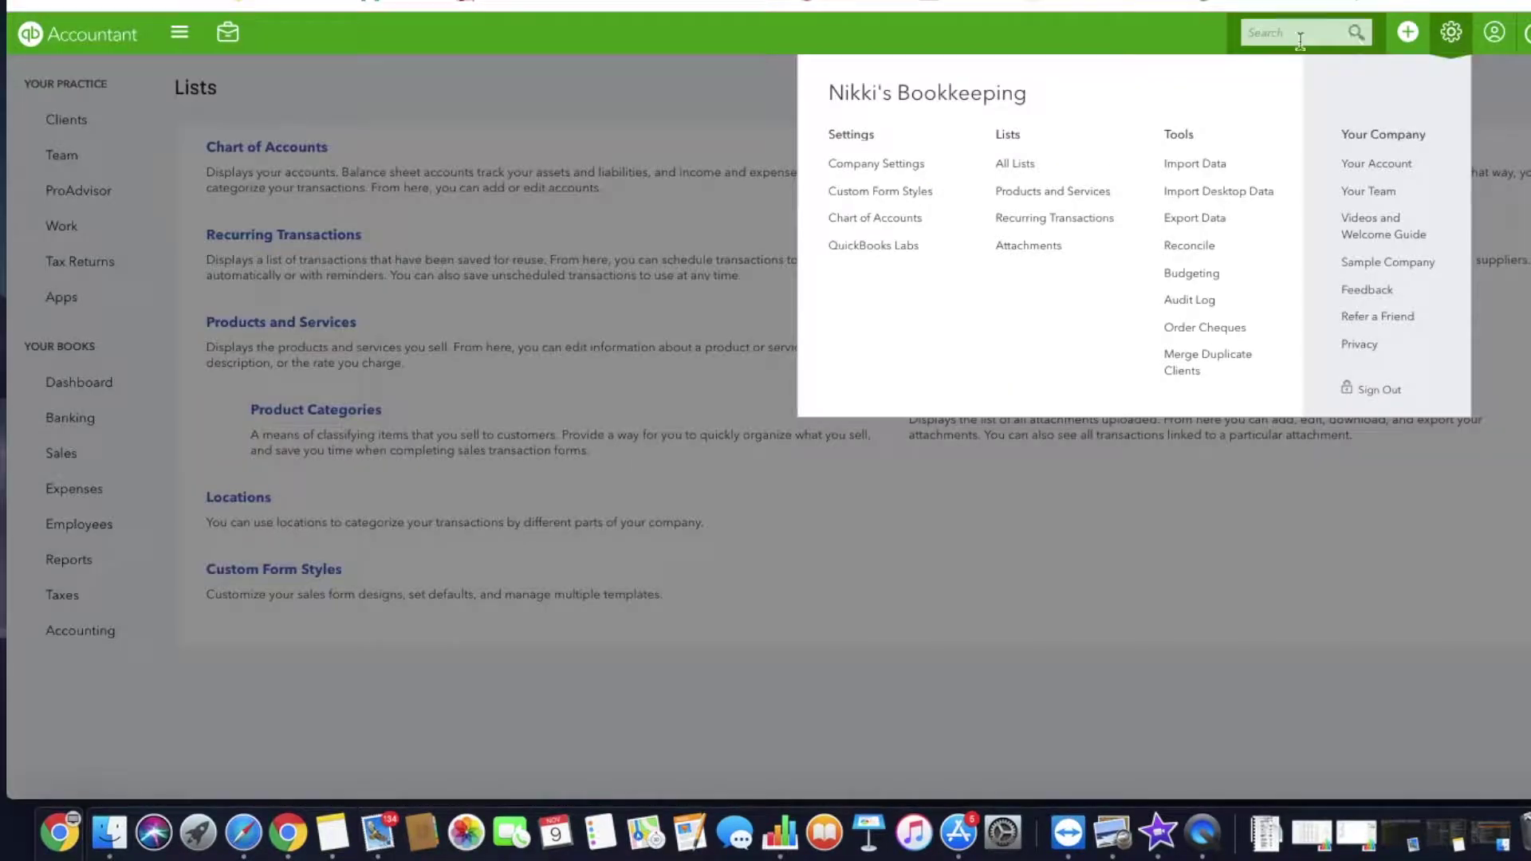
{"action": "left_click", "coordinate": [900, 165]}
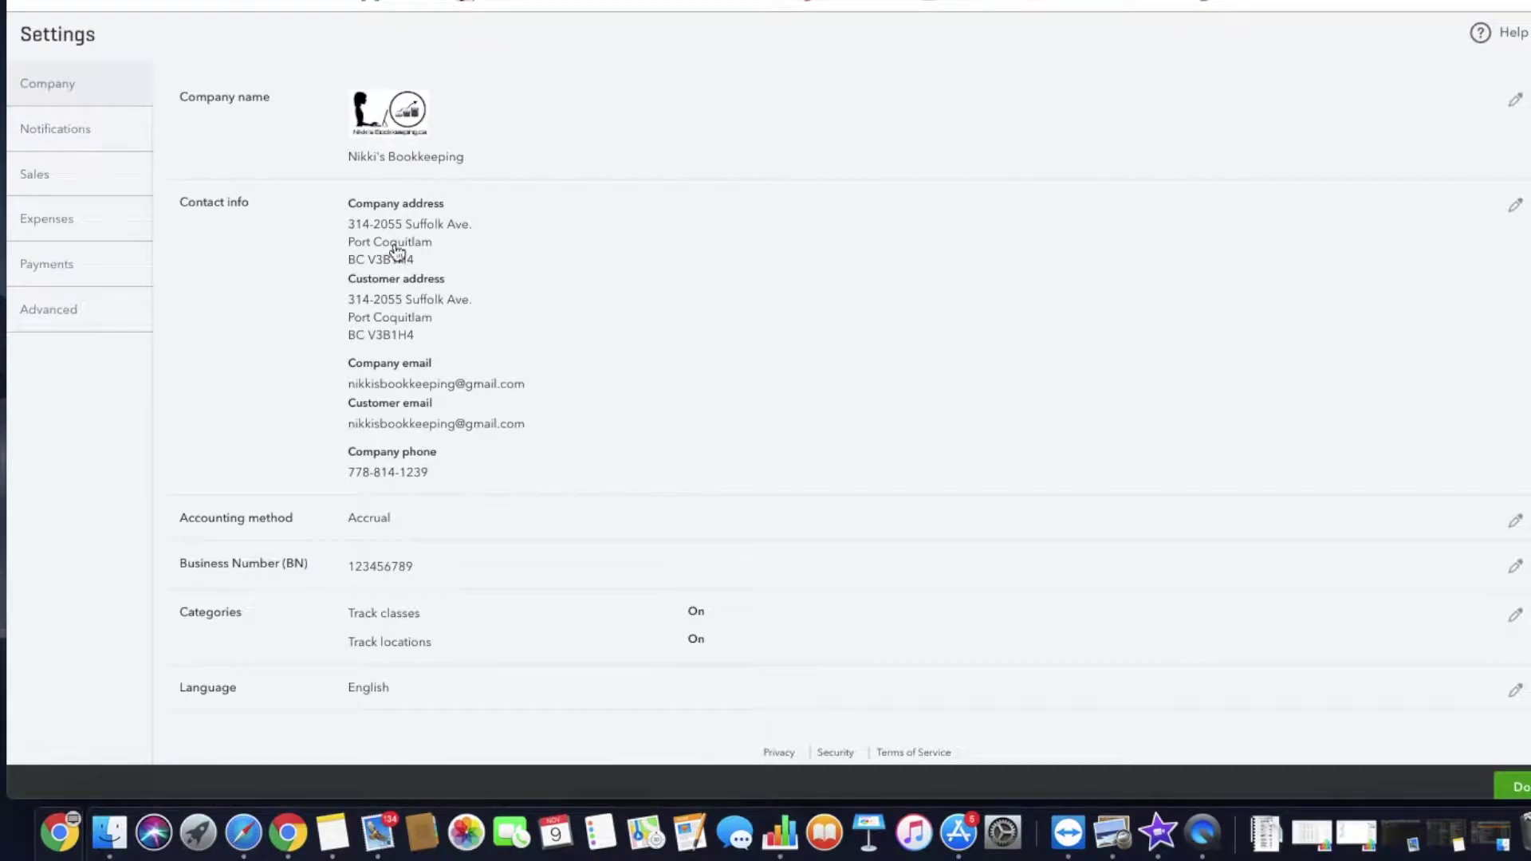
{"action": "left_click", "coordinate": [78, 193]}
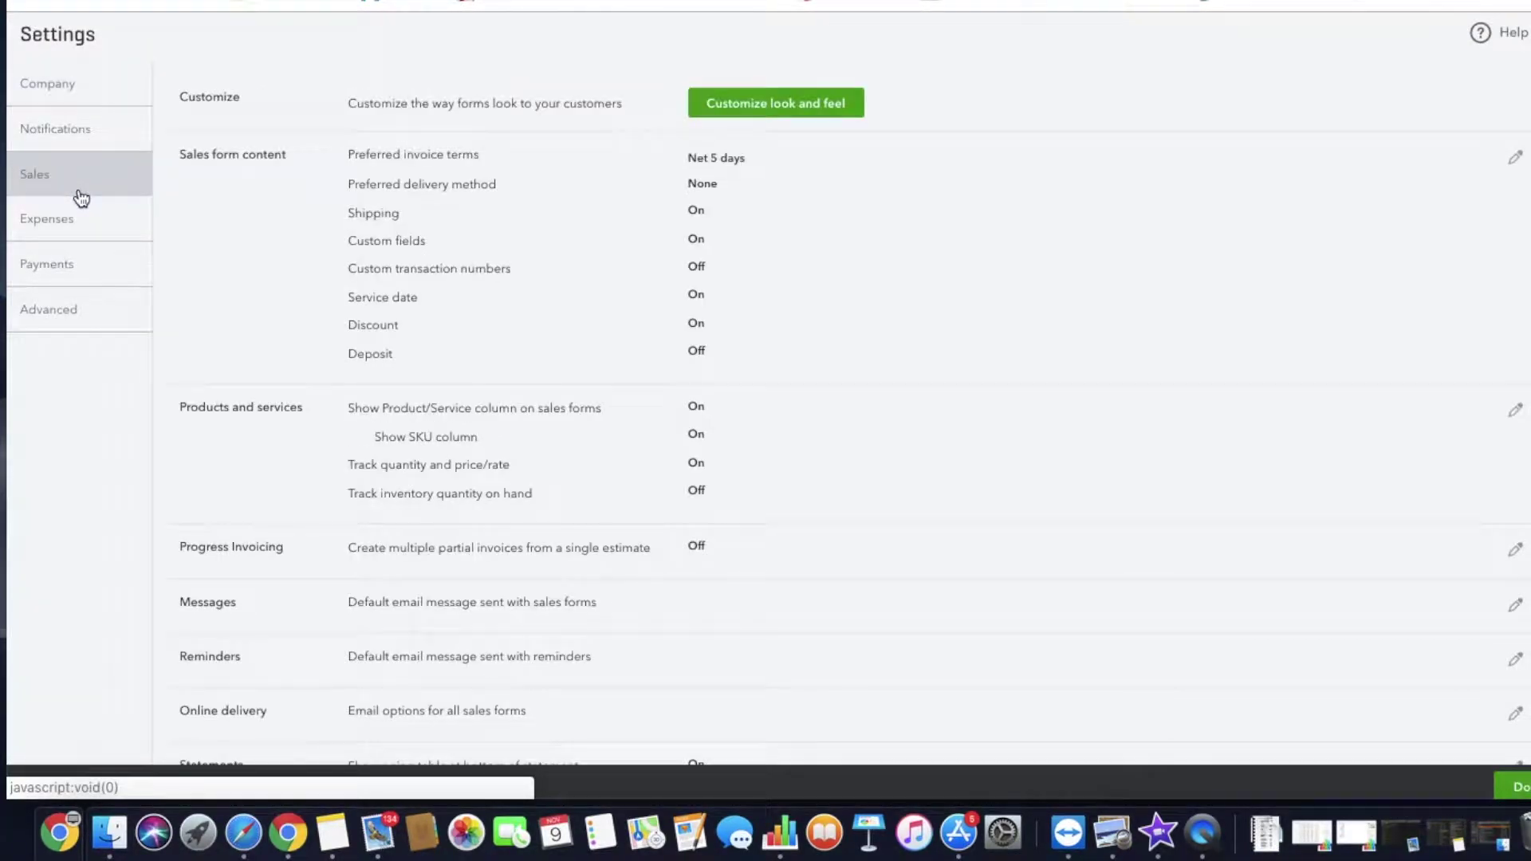
In the sales form content, set the preferred invoice terms to Due on receipt, keep the delivery method at None, and save.
{"action": "left_click", "coordinate": [800, 201]}
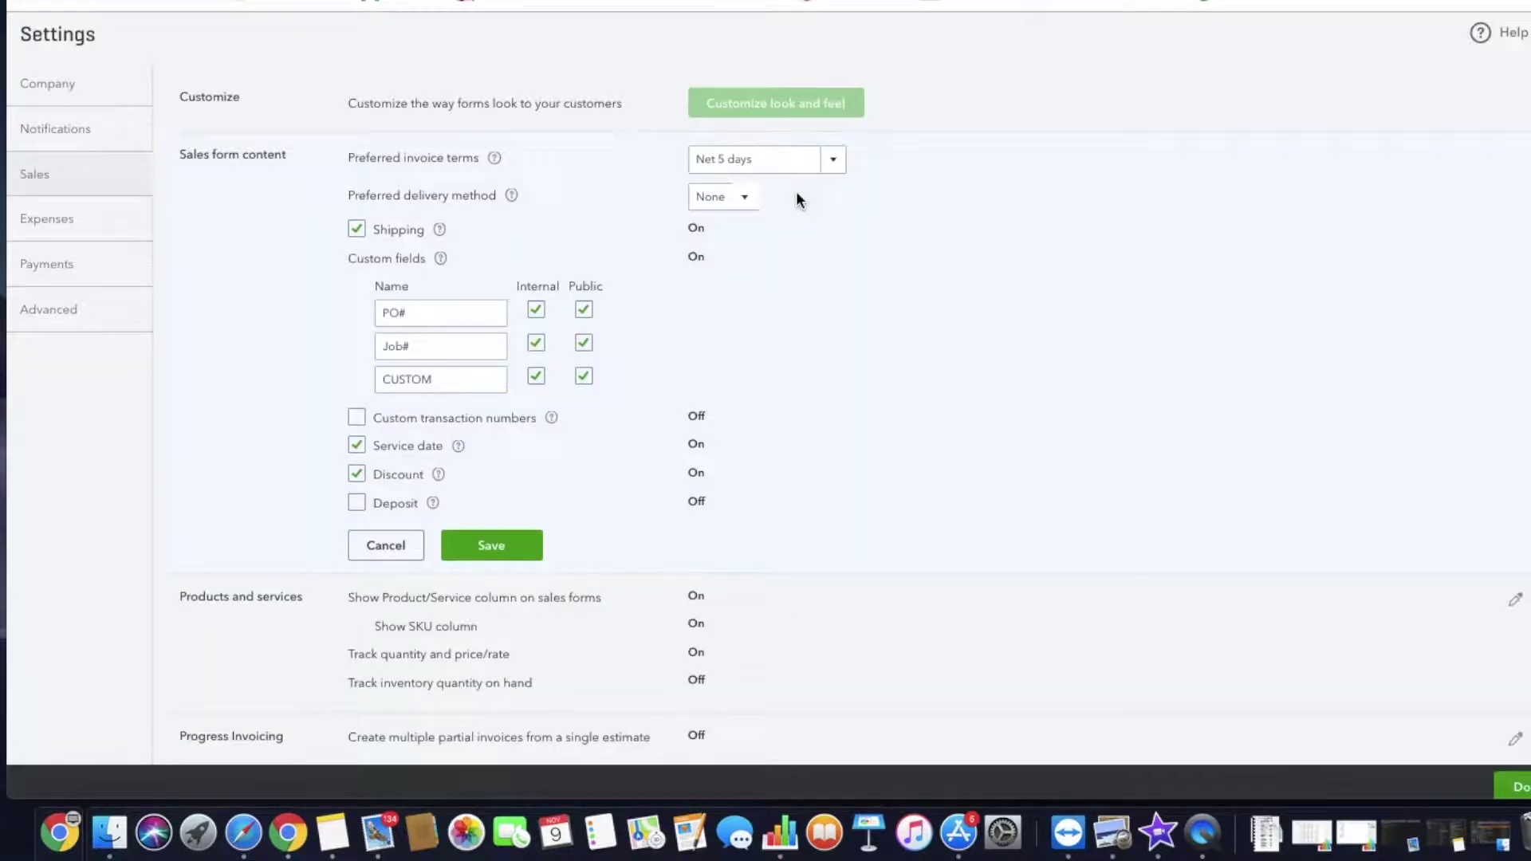
{"action": "left_click", "coordinate": [835, 163]}
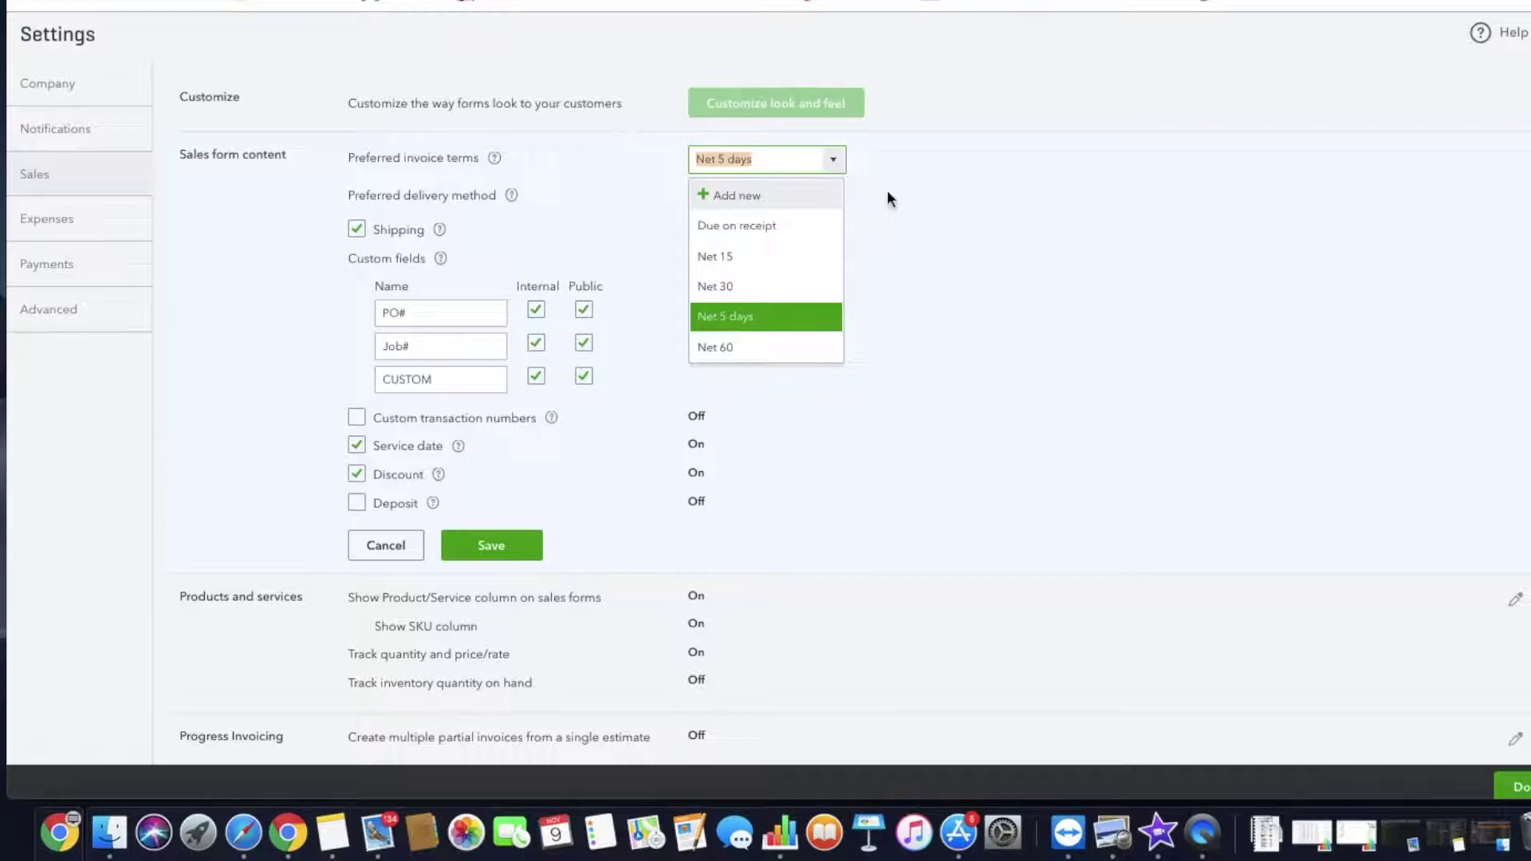
{"action": "left_click", "coordinate": [772, 228]}
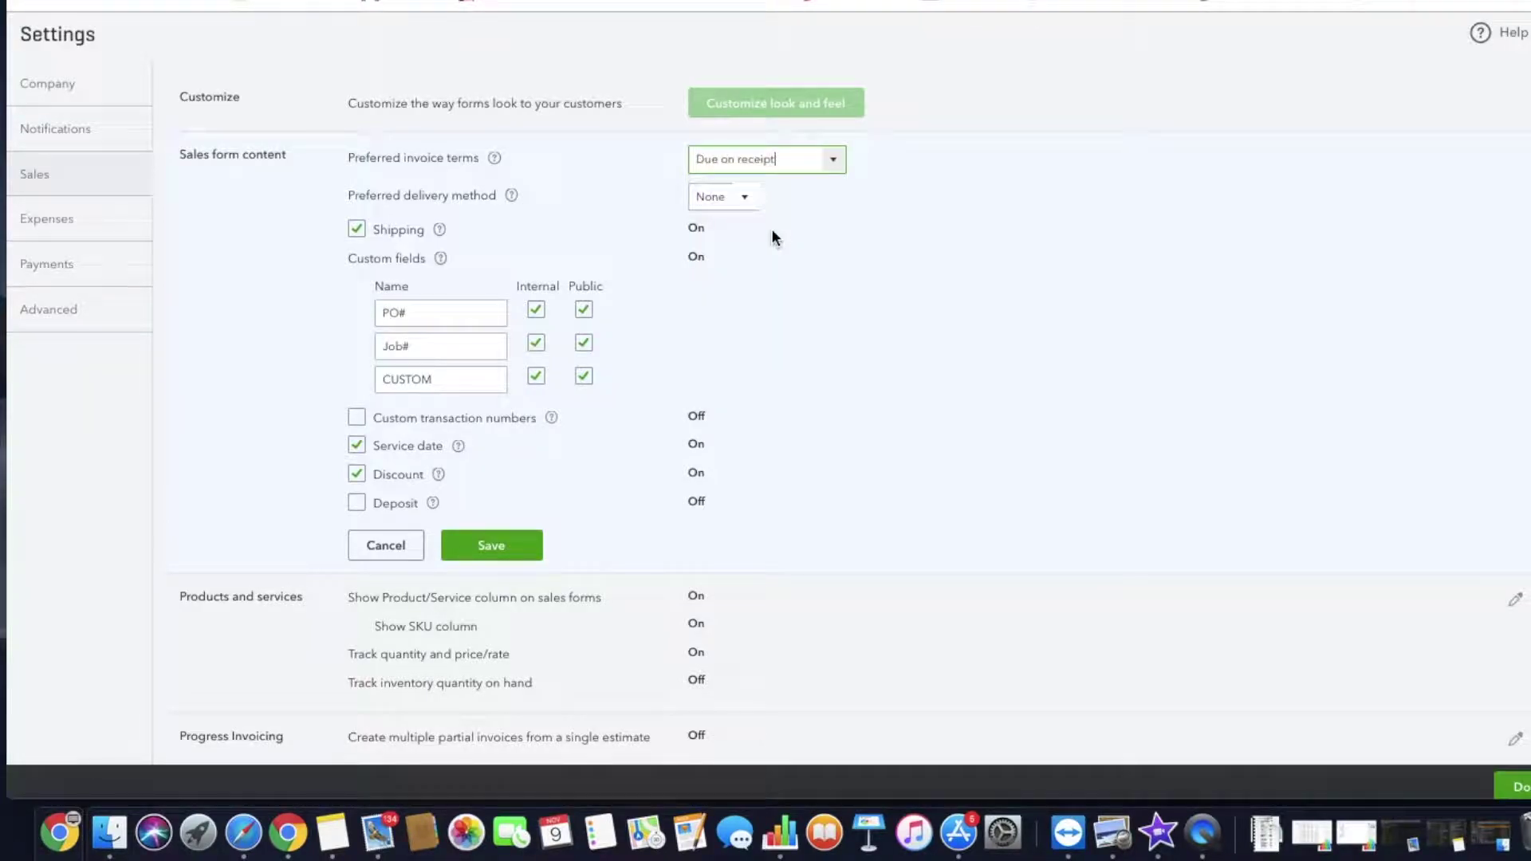
{"action": "left_click", "coordinate": [746, 198]}
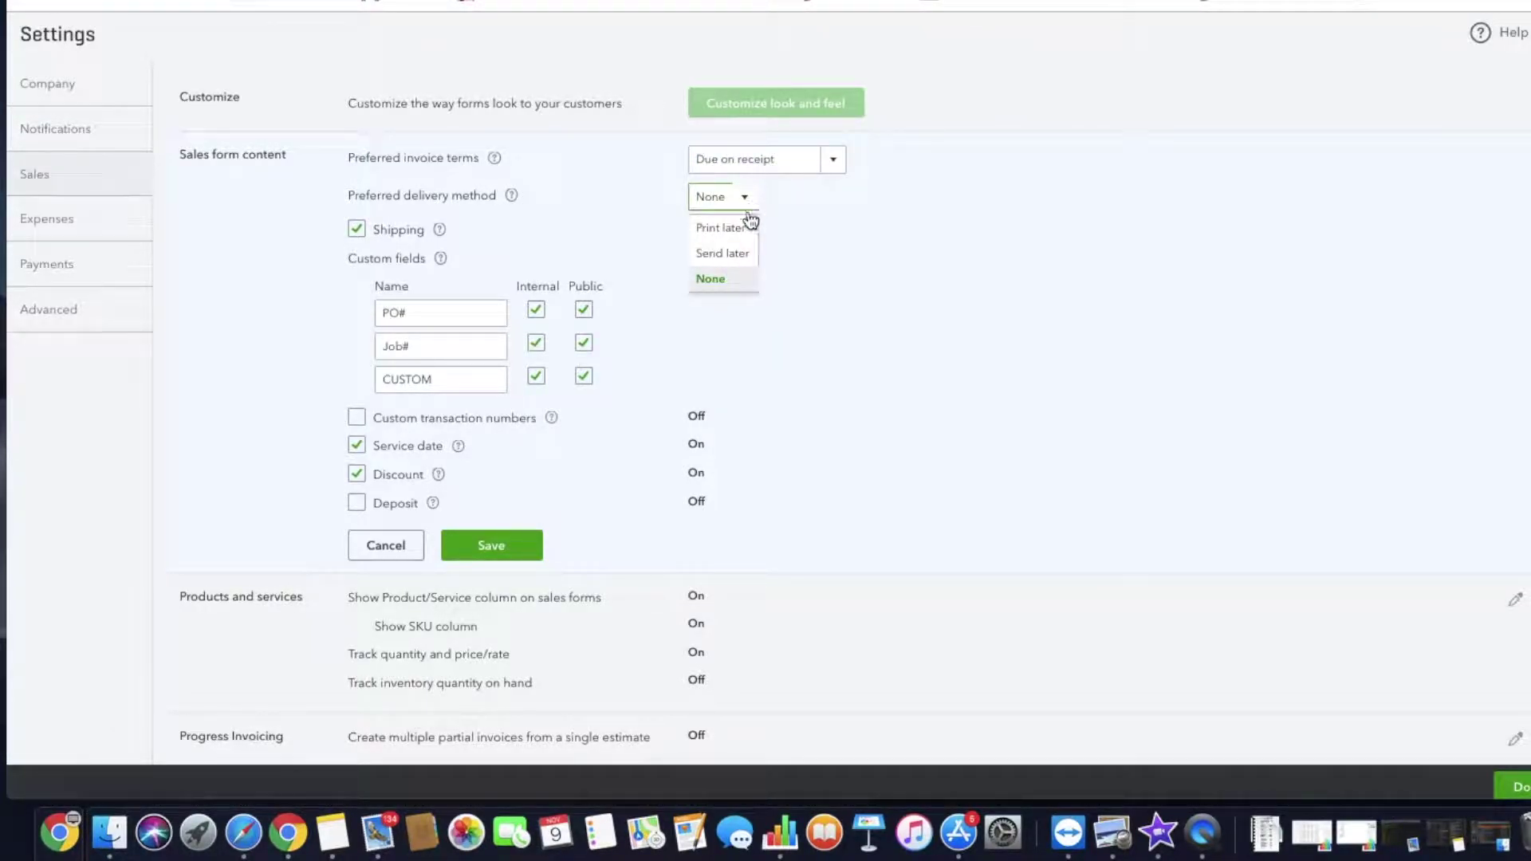
{"action": "left_click", "coordinate": [726, 280]}
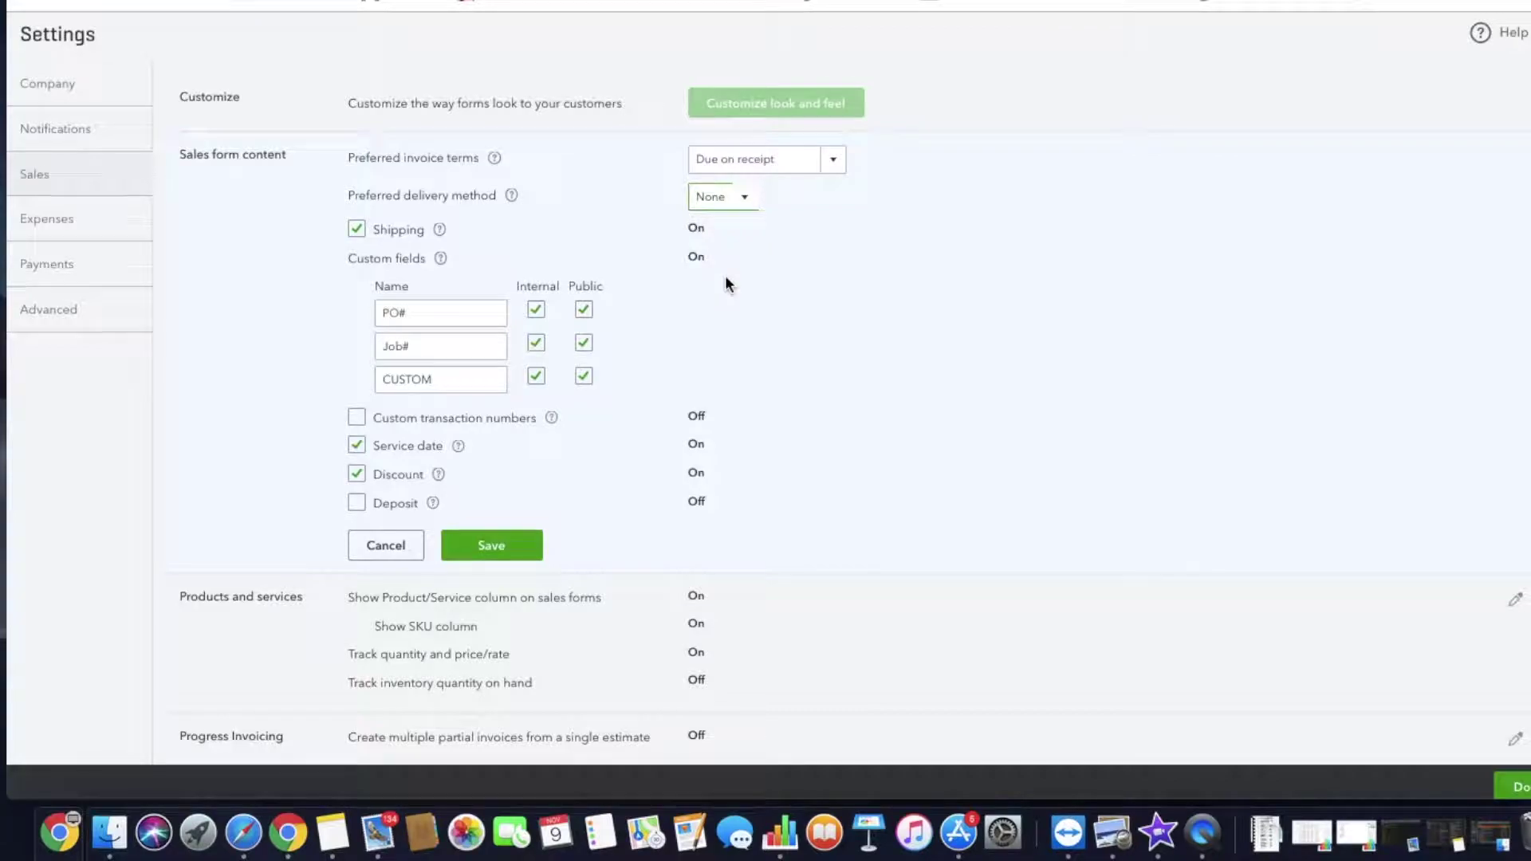
{"action": "left_click", "coordinate": [357, 229]}
{"action": "left_click", "coordinate": [536, 378]}
{"action": "left_click", "coordinate": [536, 344]}
{"action": "left_click", "coordinate": [537, 344]}
{"action": "left_click", "coordinate": [492, 547]}
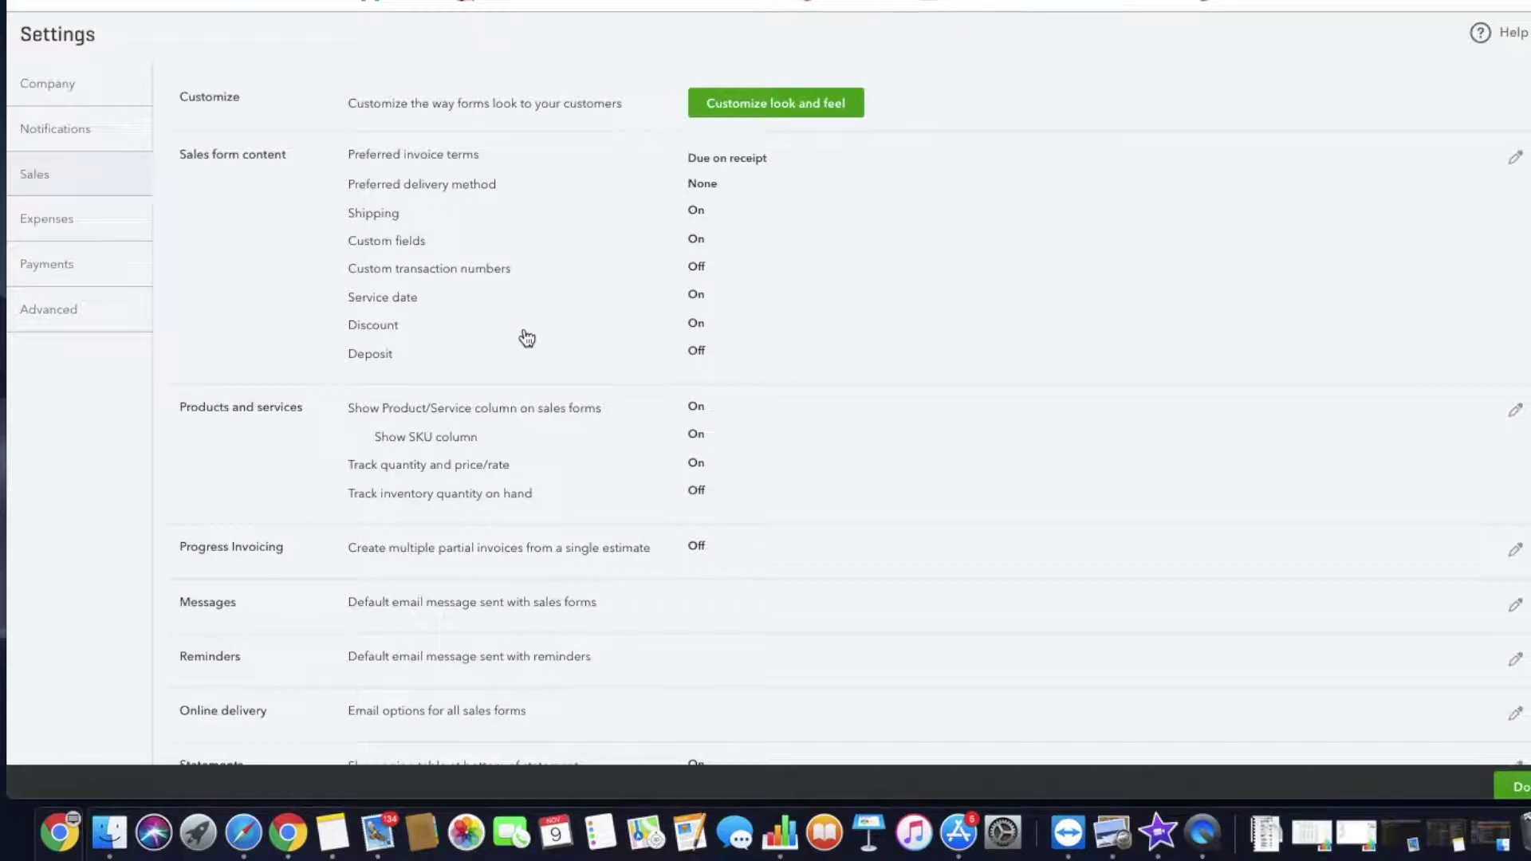
In the products and services settings, try switching inventory quantity tracking on and off, and save the section.
{"action": "left_click", "coordinate": [544, 443]}
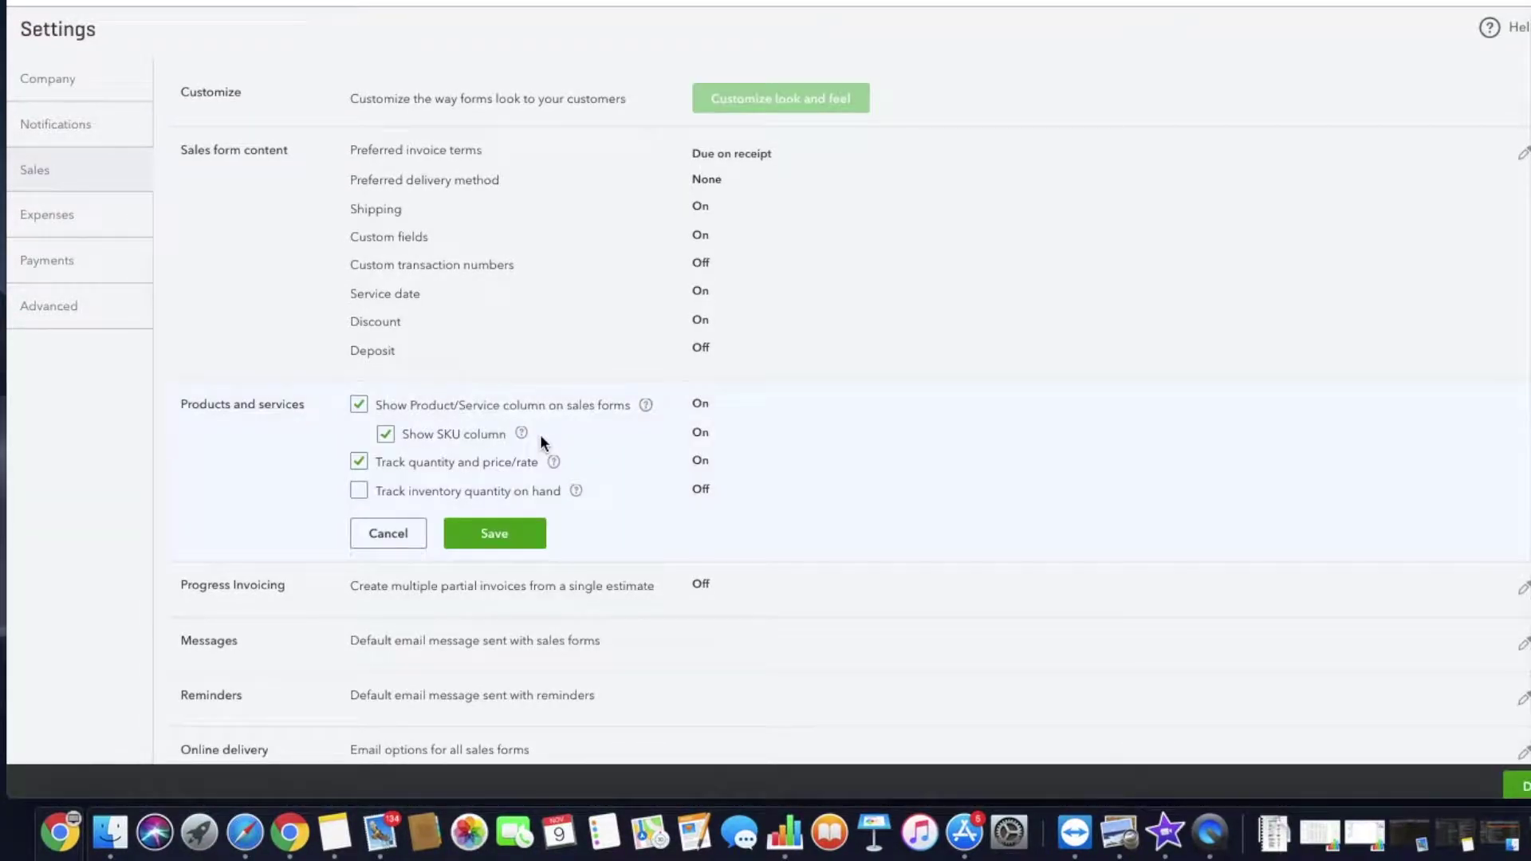
{"action": "scroll", "coordinate": [539, 430], "scroll_direction": "down", "scroll_amount": 1}
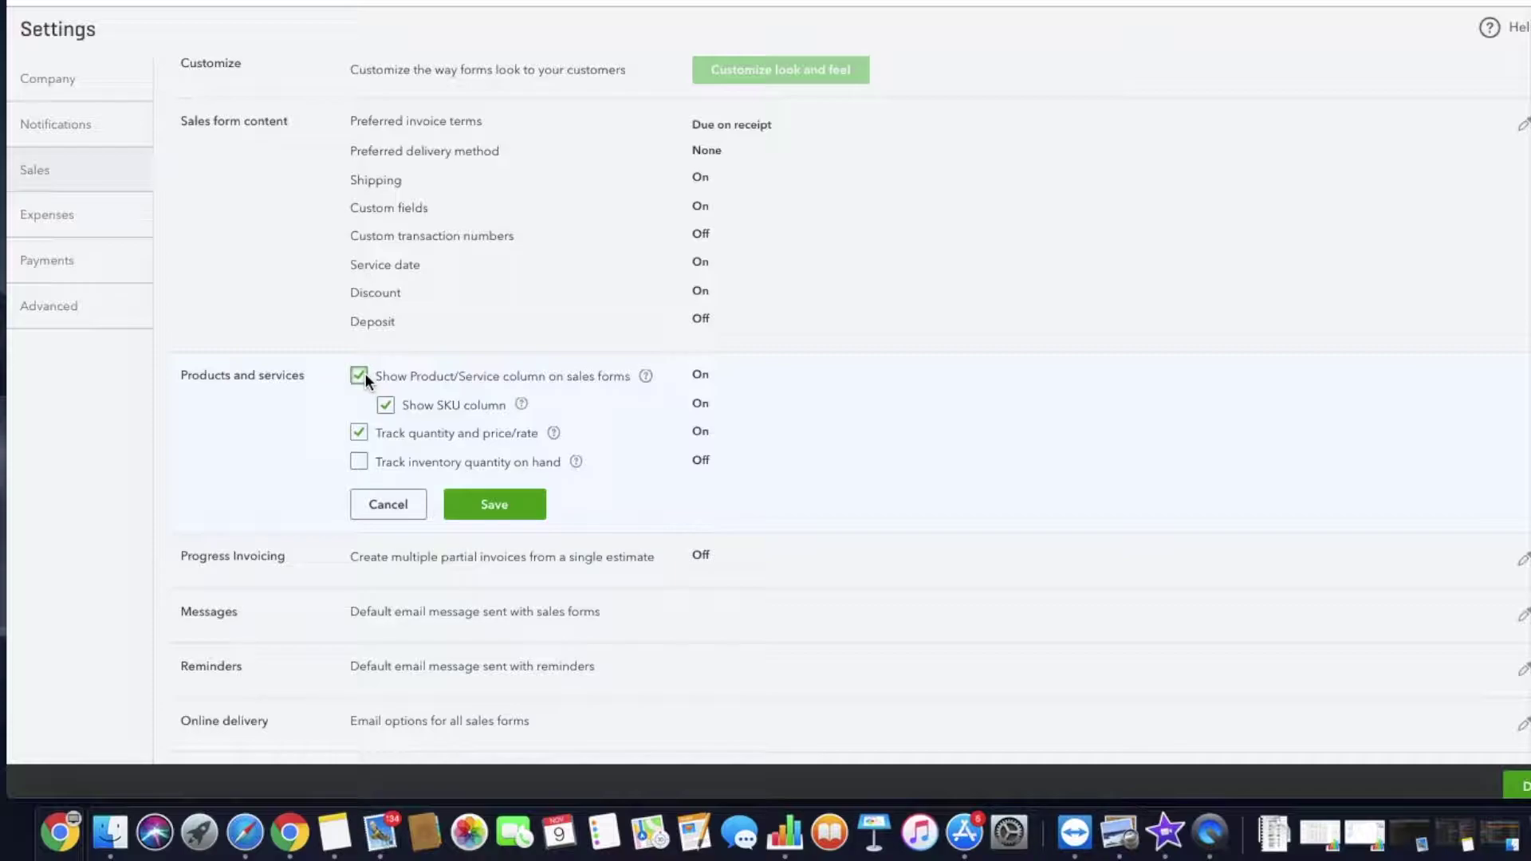
{"action": "left_click", "coordinate": [386, 406]}
{"action": "left_click", "coordinate": [360, 462]}
{"action": "left_click", "coordinate": [359, 463]}
{"action": "left_click", "coordinate": [494, 505]}
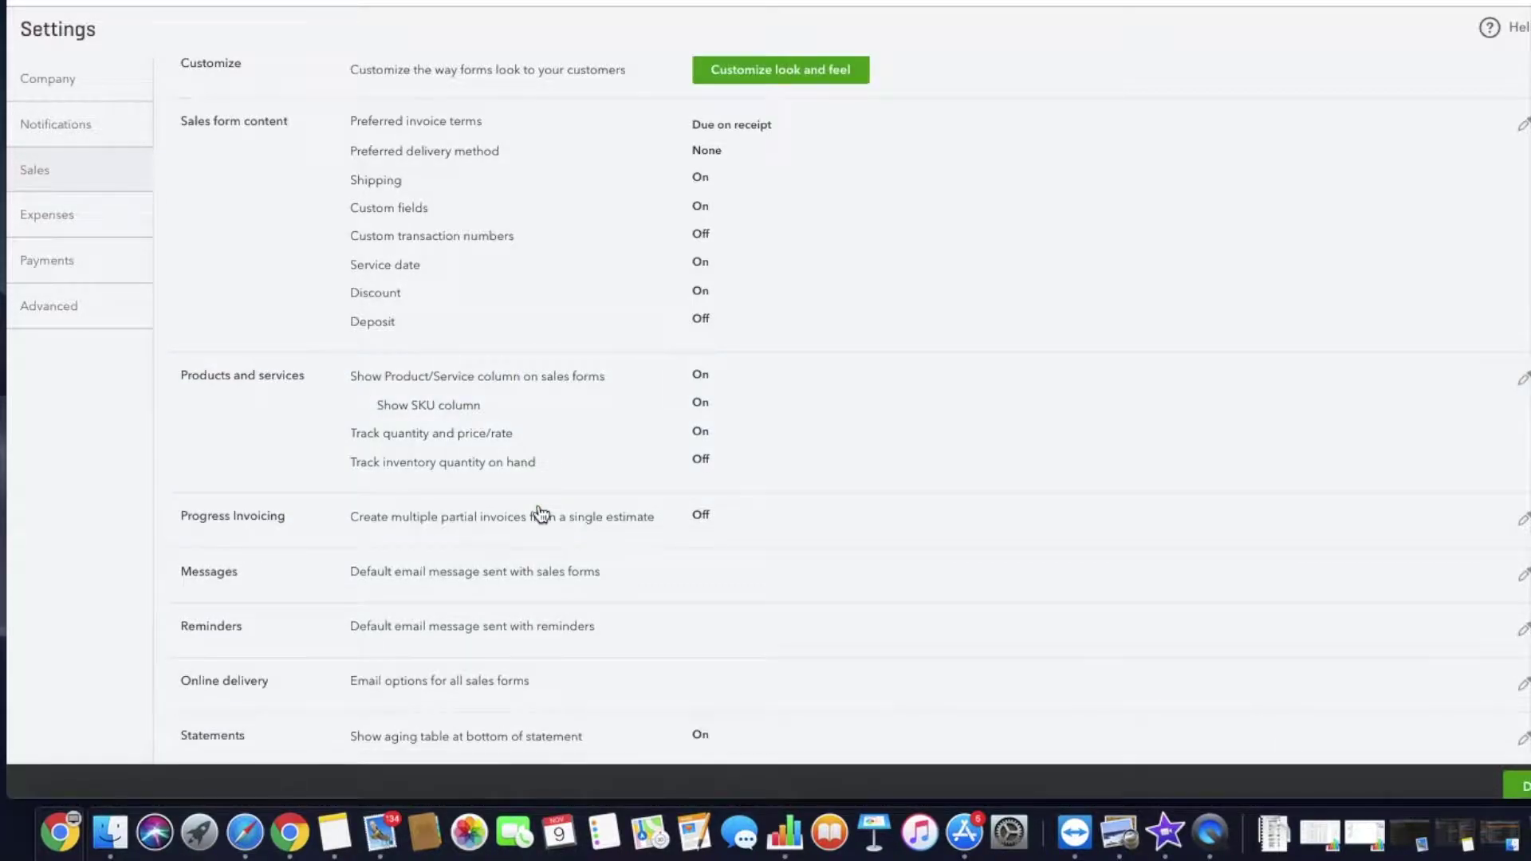
Look at the progress invoicing option without enabling it, and open the default email messages for sales forms.
{"action": "left_click", "coordinate": [540, 516]}
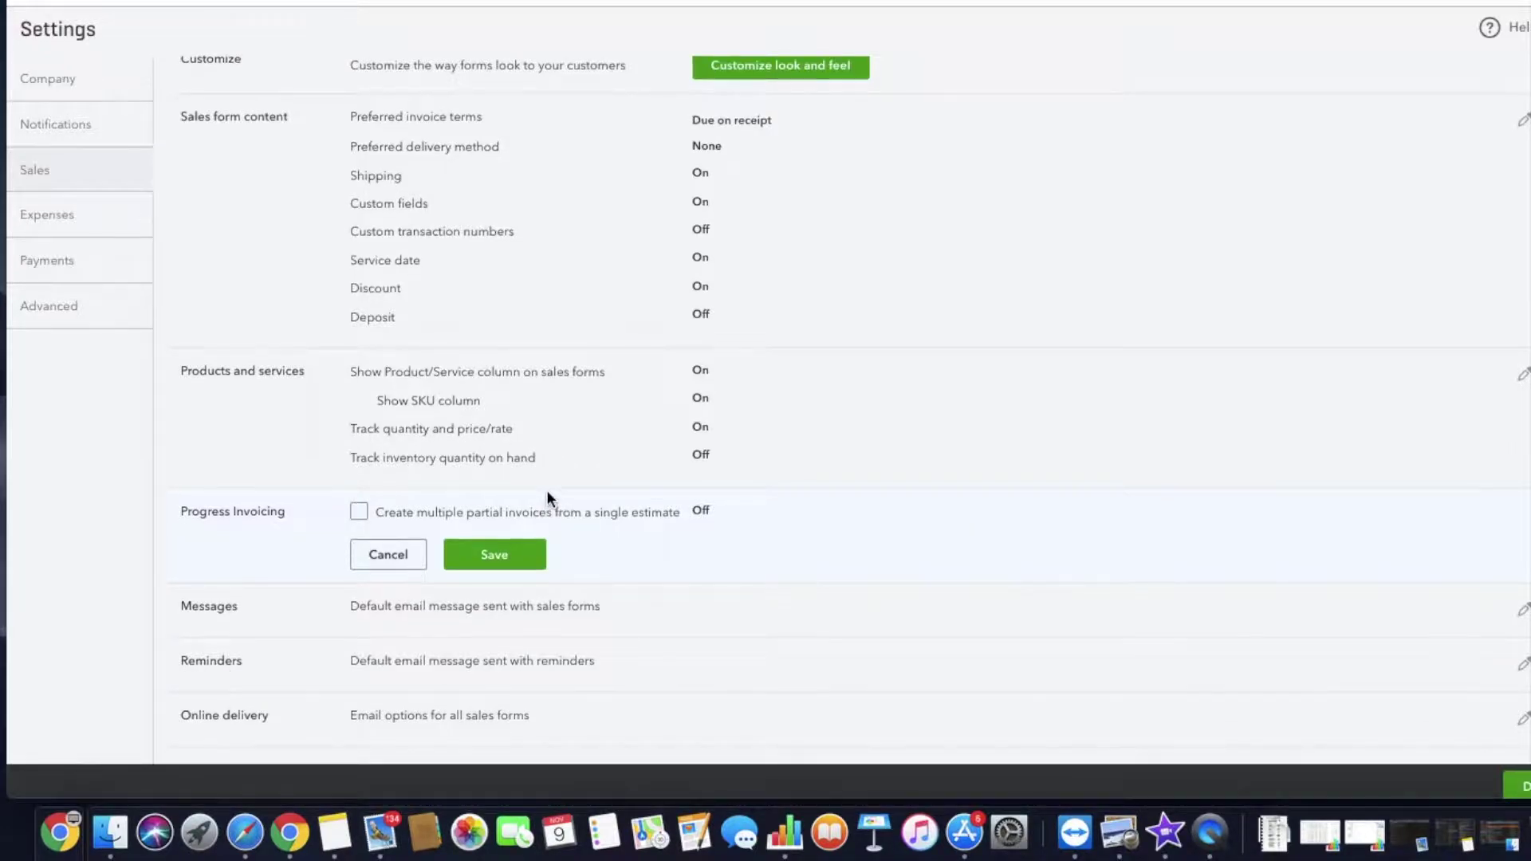
{"action": "scroll", "coordinate": [563, 479], "scroll_direction": "down", "scroll_amount": 3}
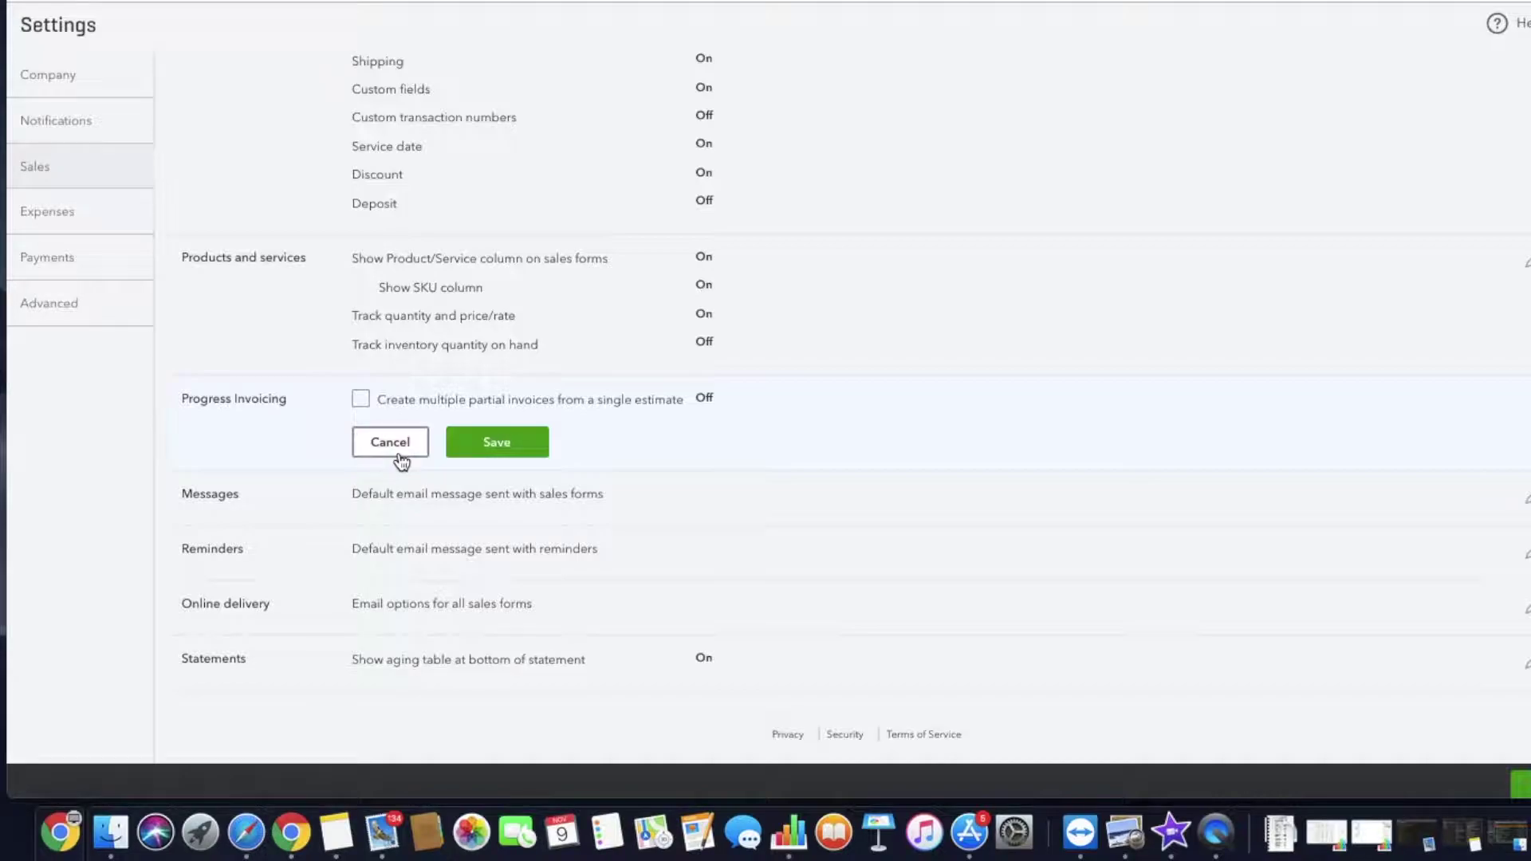
{"action": "left_click", "coordinate": [409, 508]}
Choose Invoice as the sales form and read through its default email subject, message and copy settings.
{"action": "scroll", "coordinate": [420, 471], "scroll_direction": "down", "scroll_amount": 2}
{"action": "scroll", "coordinate": [424, 465], "scroll_direction": "down", "scroll_amount": 2}
{"action": "left_click", "coordinate": [435, 340]}
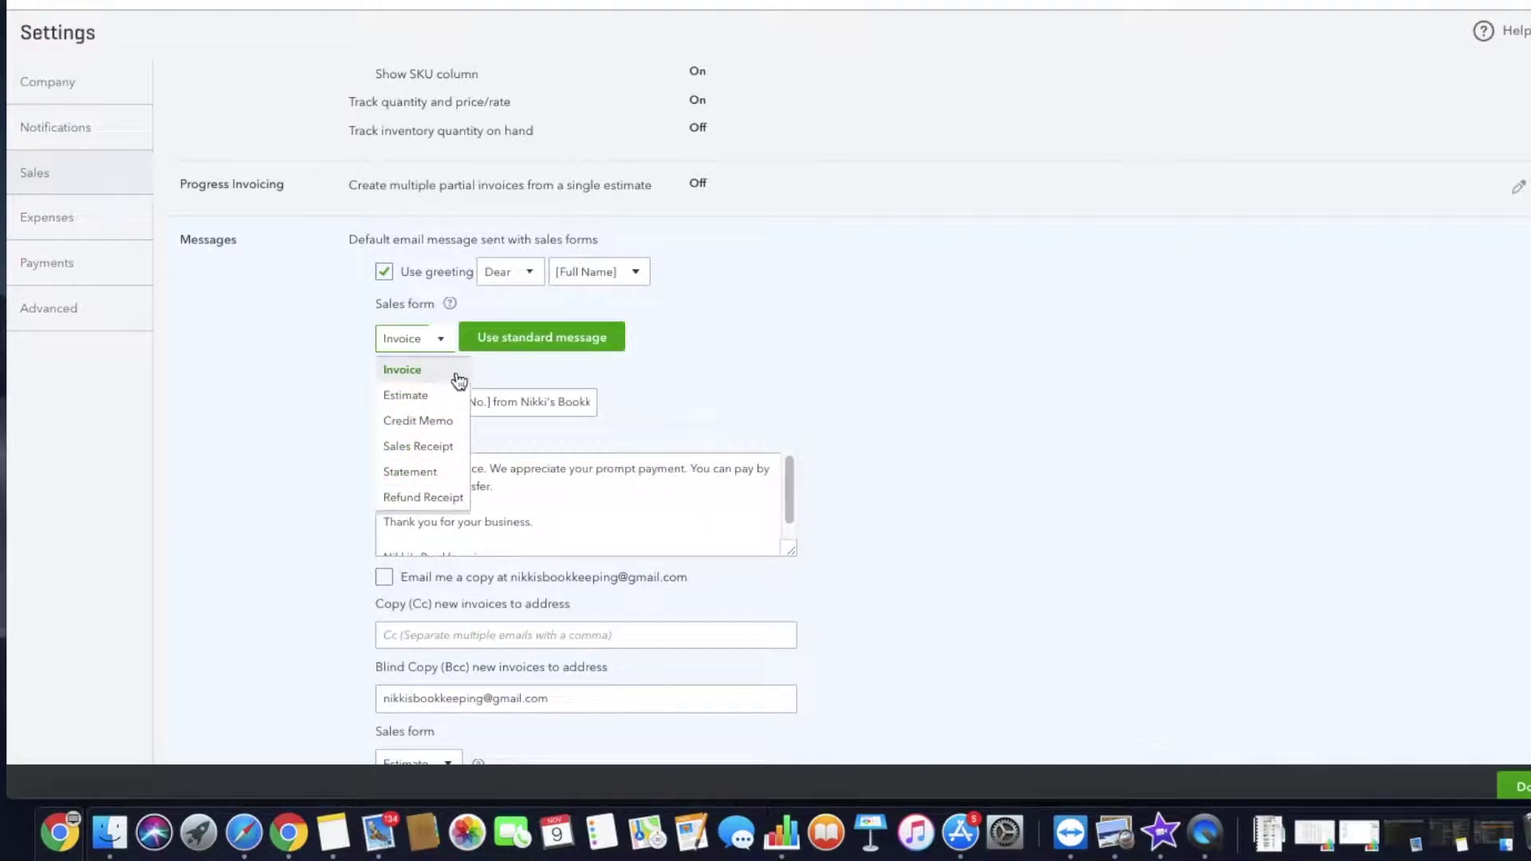
{"action": "left_click", "coordinate": [414, 375]}
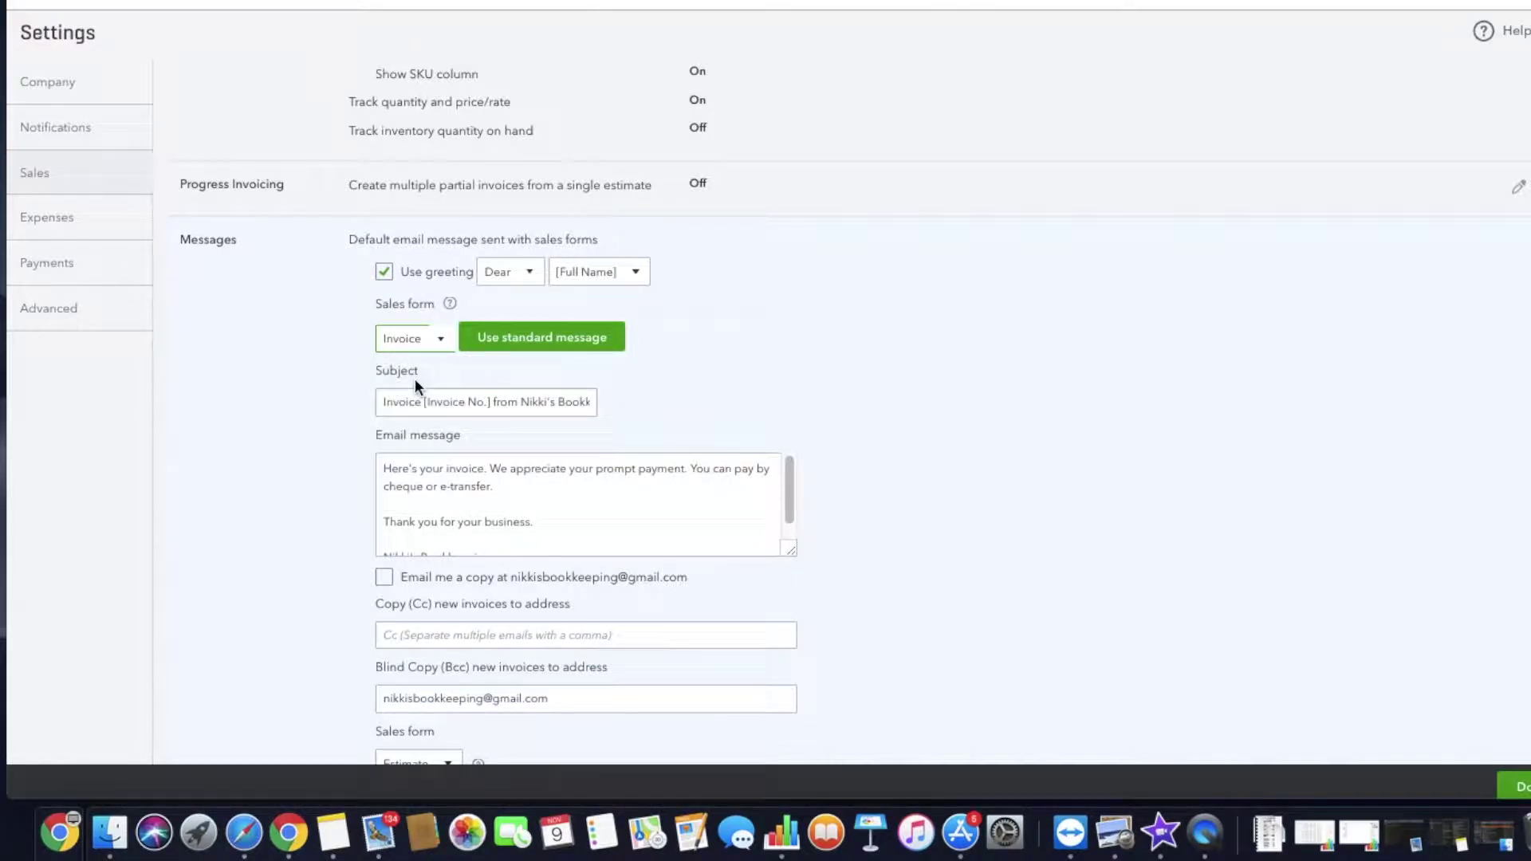
{"action": "left_click", "coordinate": [515, 519]}
{"action": "left_click", "coordinate": [546, 520]}
{"action": "scroll", "coordinate": [546, 514], "scroll_direction": "down", "scroll_amount": 1}
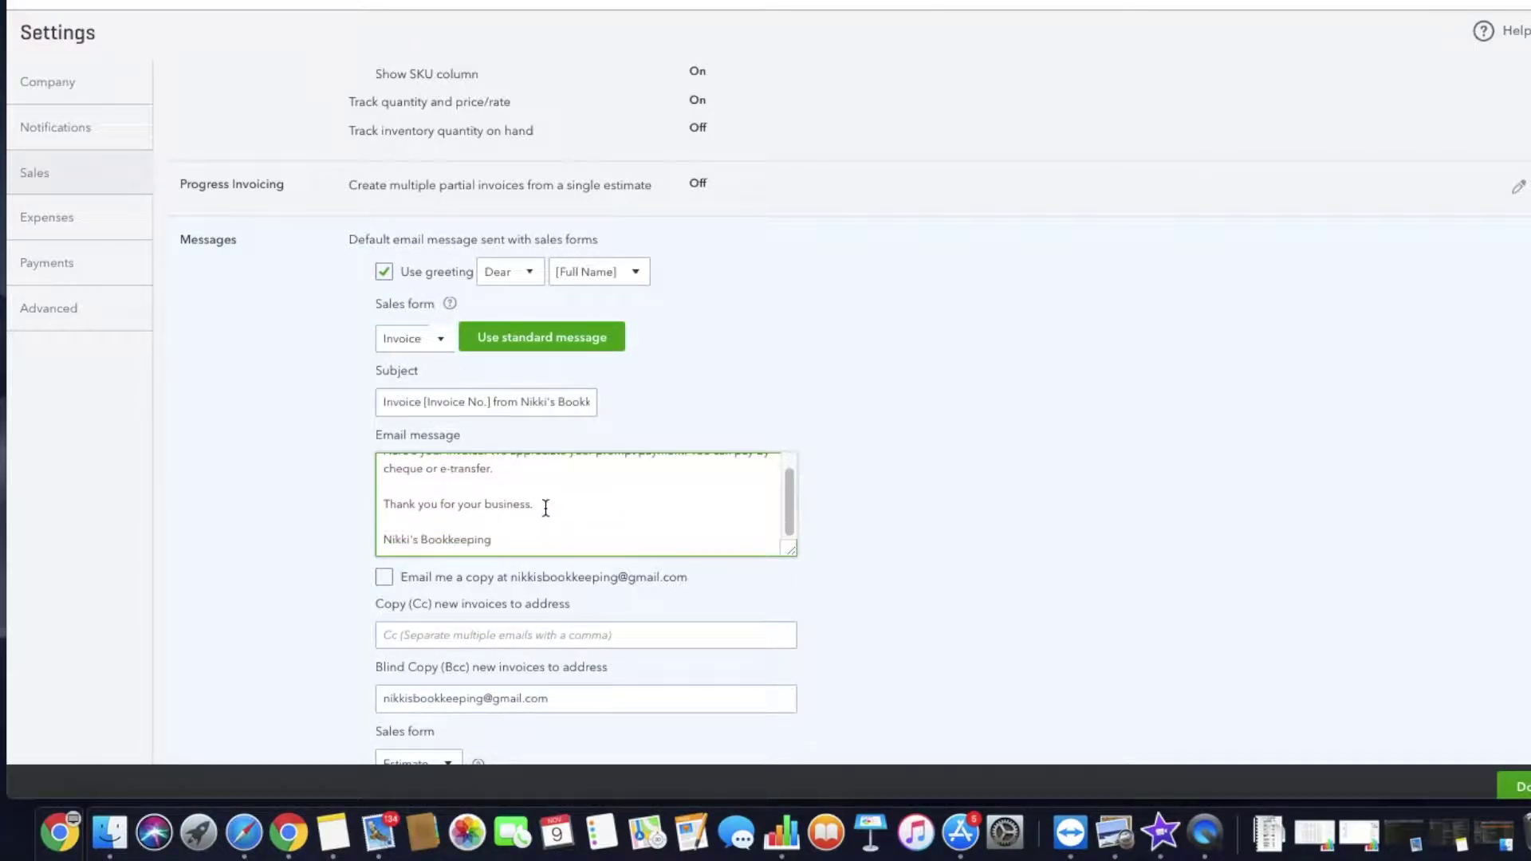
{"action": "scroll", "coordinate": [547, 508], "scroll_direction": "up", "scroll_amount": 1}
{"action": "scroll", "coordinate": [543, 510], "scroll_direction": "up", "scroll_amount": 2}
{"action": "scroll", "coordinate": [545, 510], "scroll_direction": "down", "scroll_amount": 3}
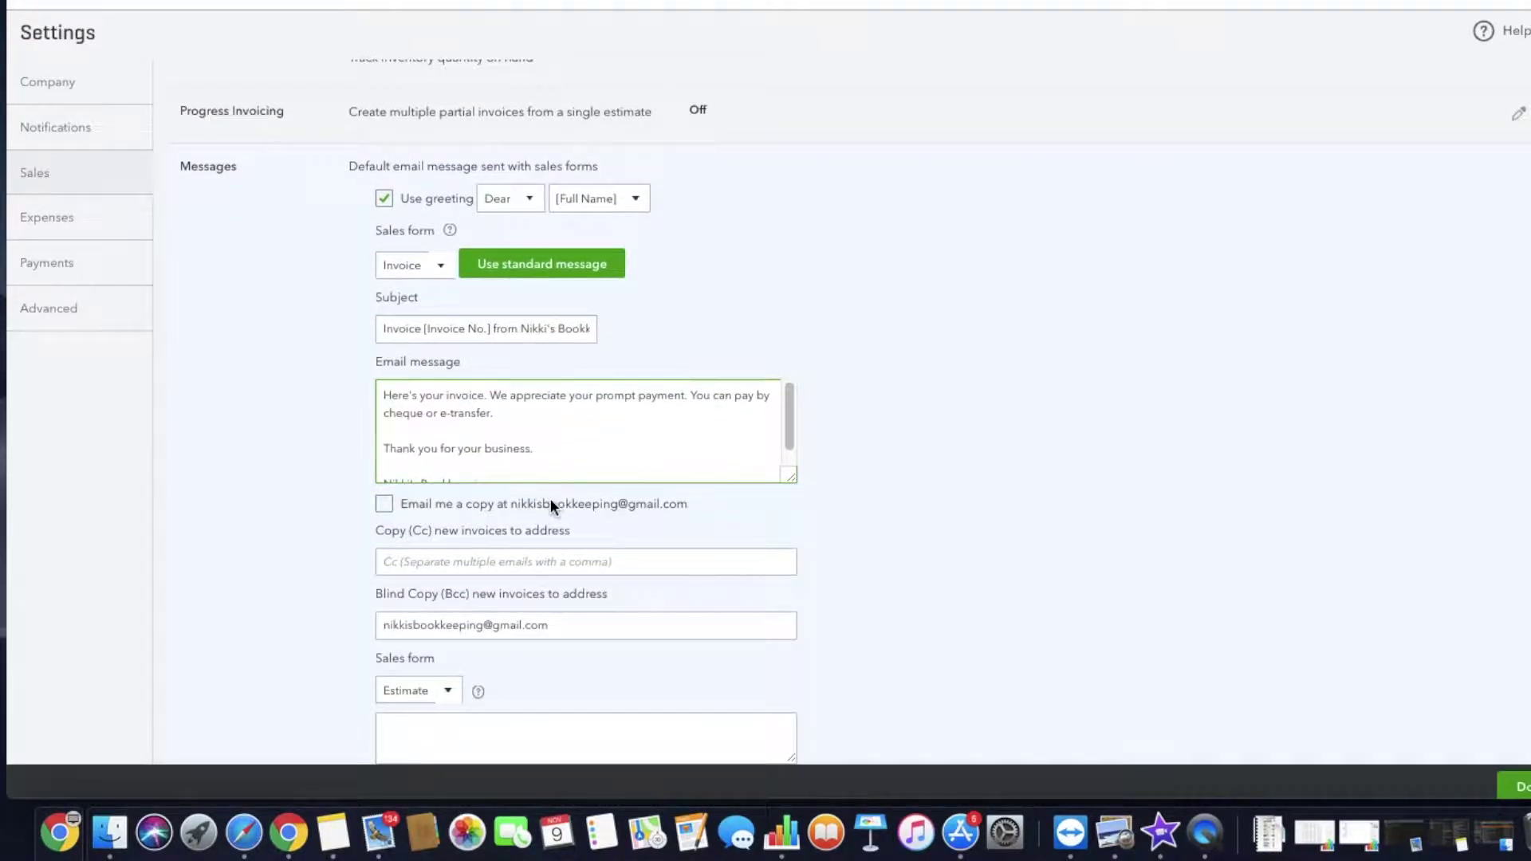
Save the pending reminder message changes and keep Online invoice as the additional email option for invoices under online delivery.
{"action": "scroll", "coordinate": [550, 499], "scroll_direction": "down", "scroll_amount": 1}
{"action": "left_click", "coordinate": [462, 605]}
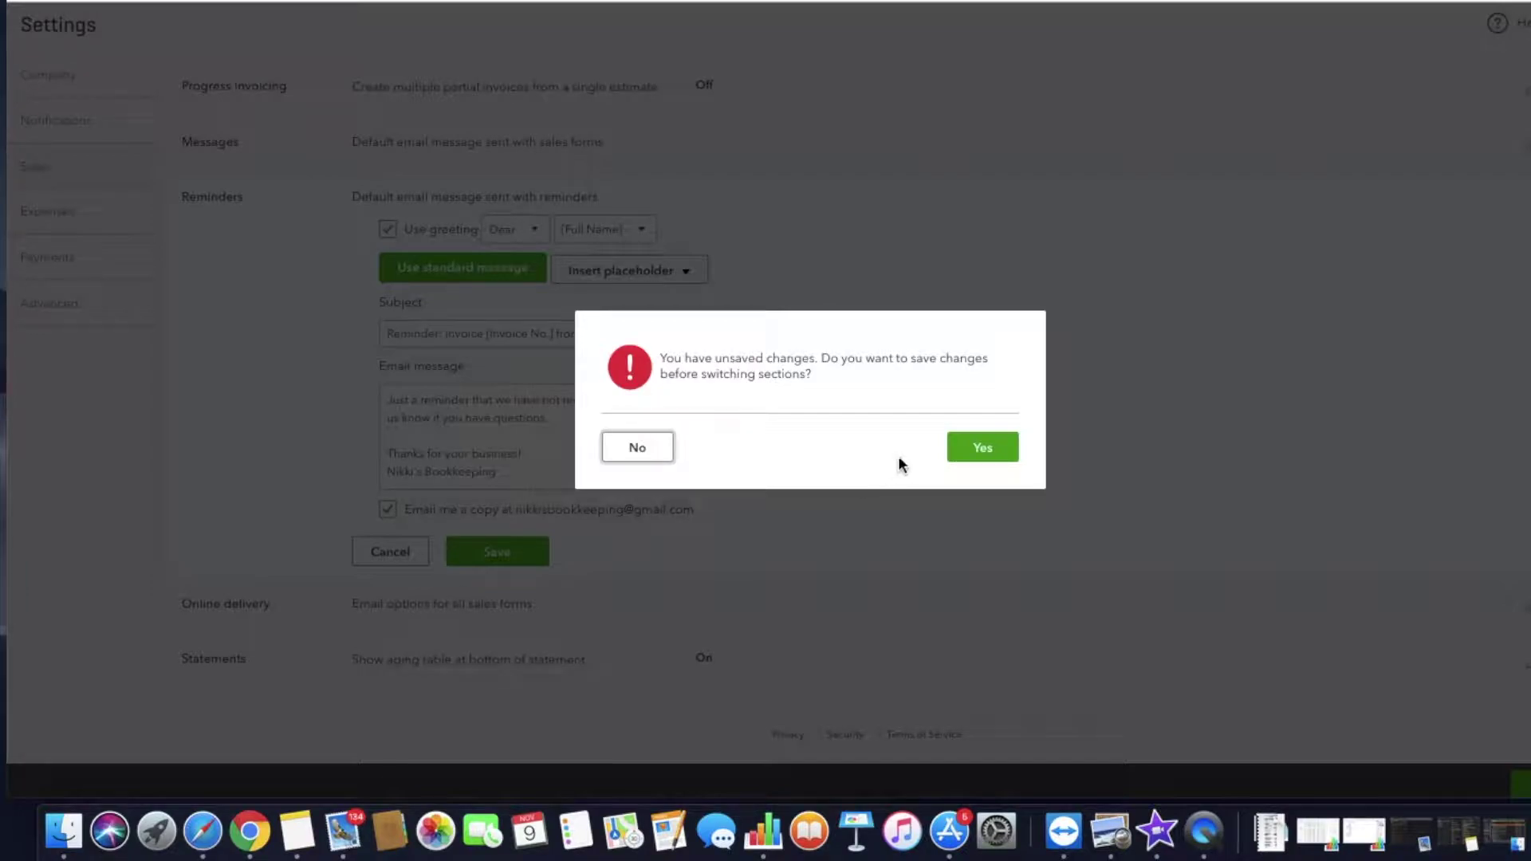
{"action": "left_click", "coordinate": [991, 451]}
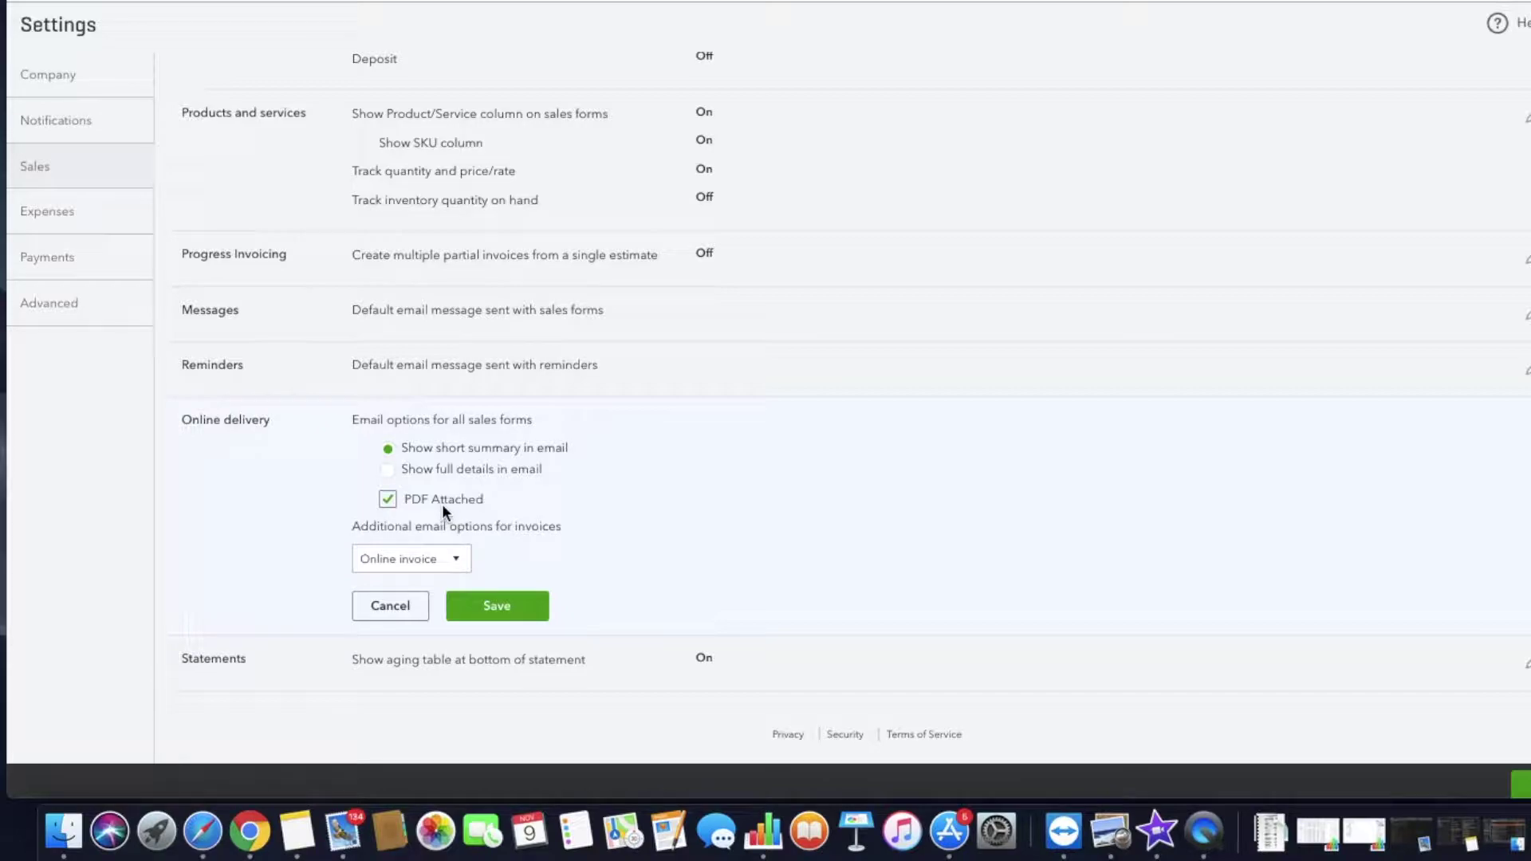
{"action": "left_click", "coordinate": [425, 565]}
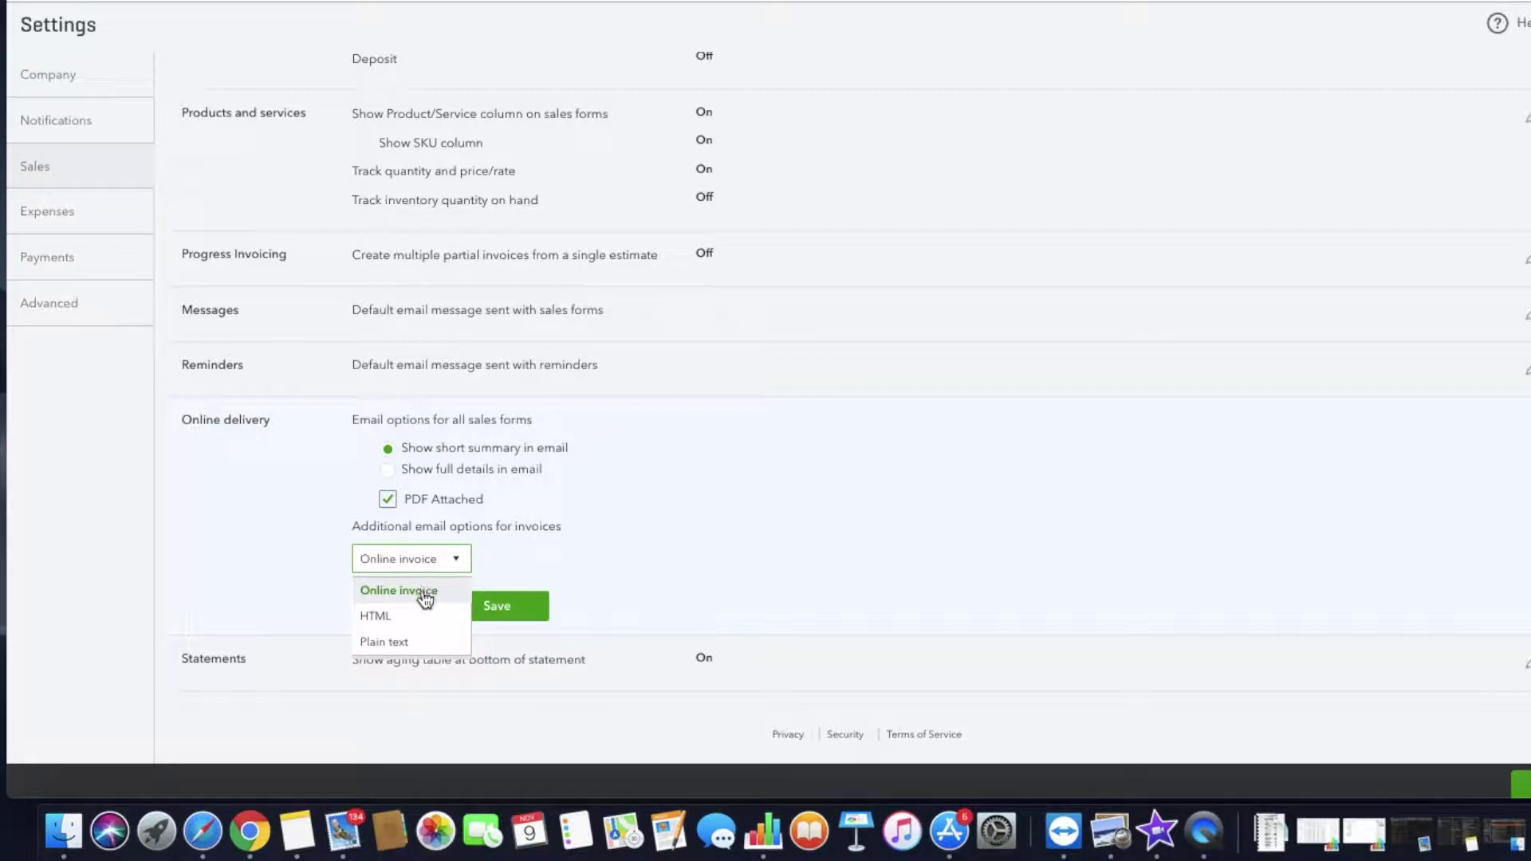
{"action": "left_click", "coordinate": [425, 591]}
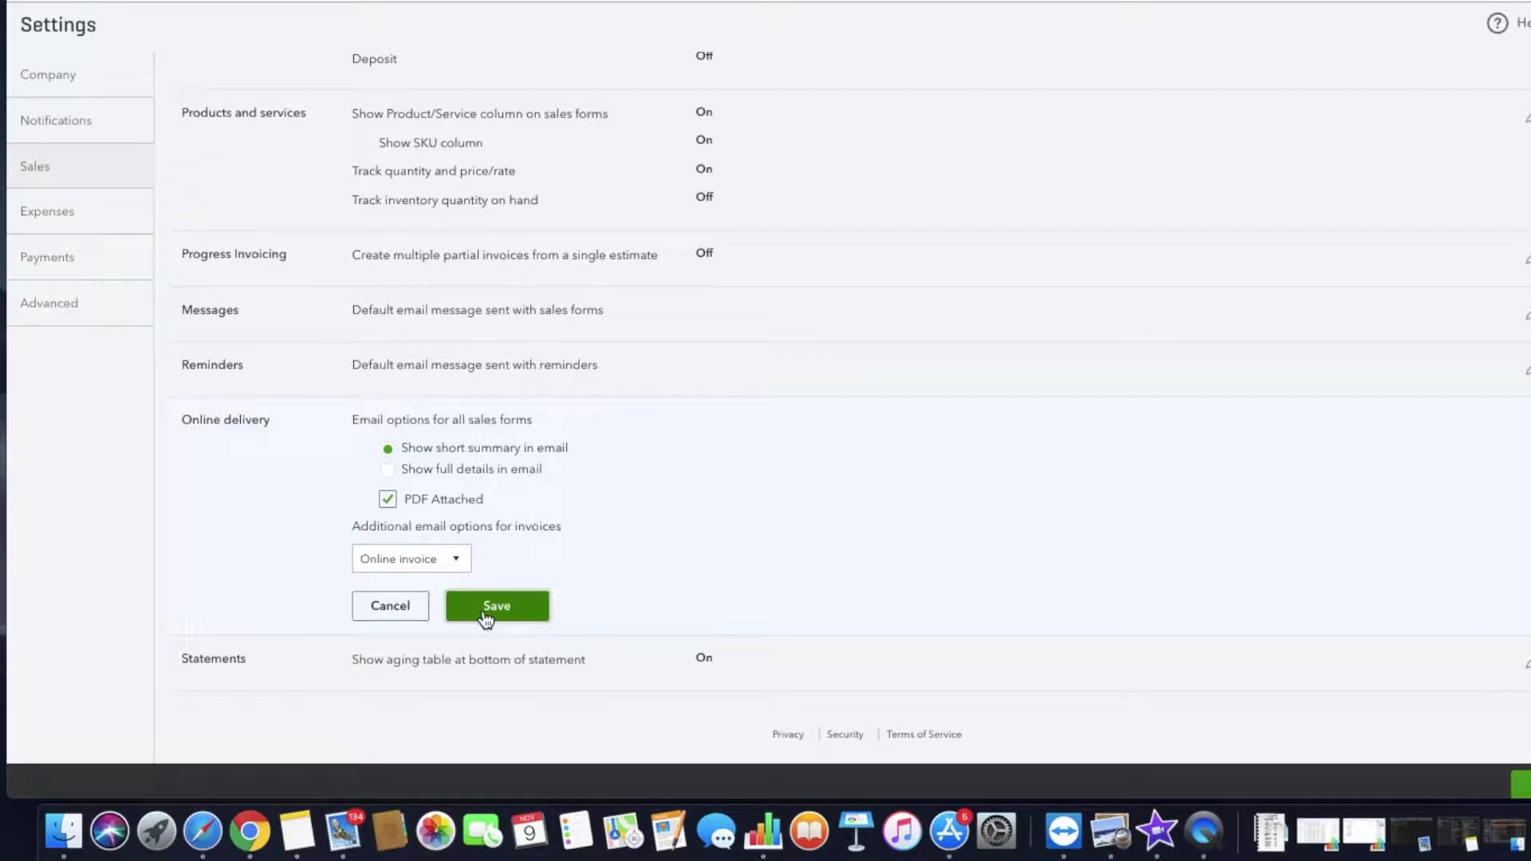
In the statement settings, keep each transaction listed as a single line with the aging table shown, and save.
{"action": "left_click", "coordinate": [684, 659]}
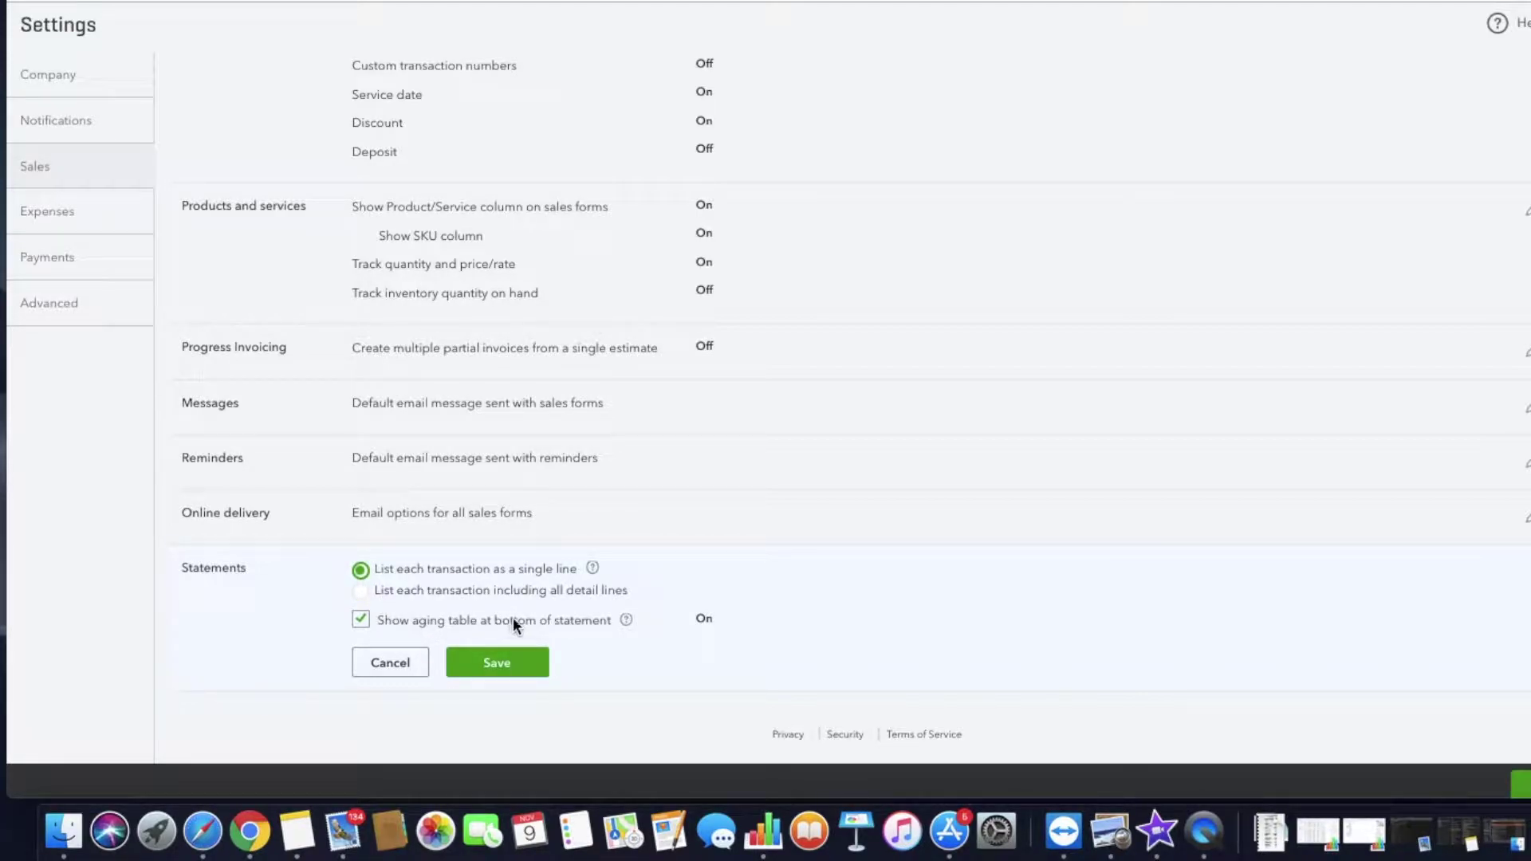
{"action": "left_click_drag", "start_coordinate": [525, 619], "coordinate": [580, 620]}
{"action": "left_click", "coordinate": [581, 620]}
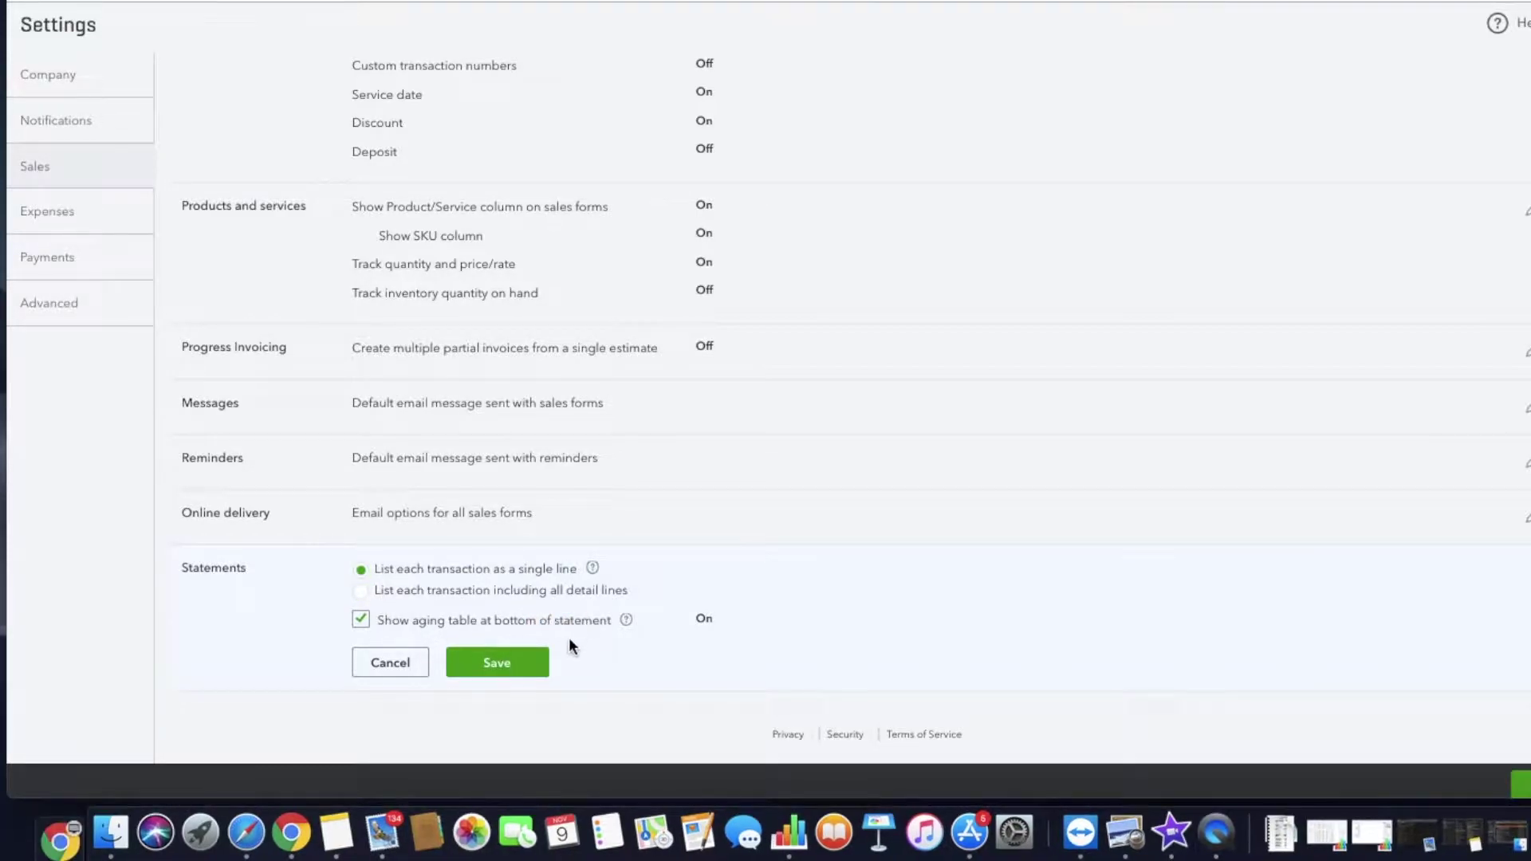
{"action": "left_click", "coordinate": [526, 665]}
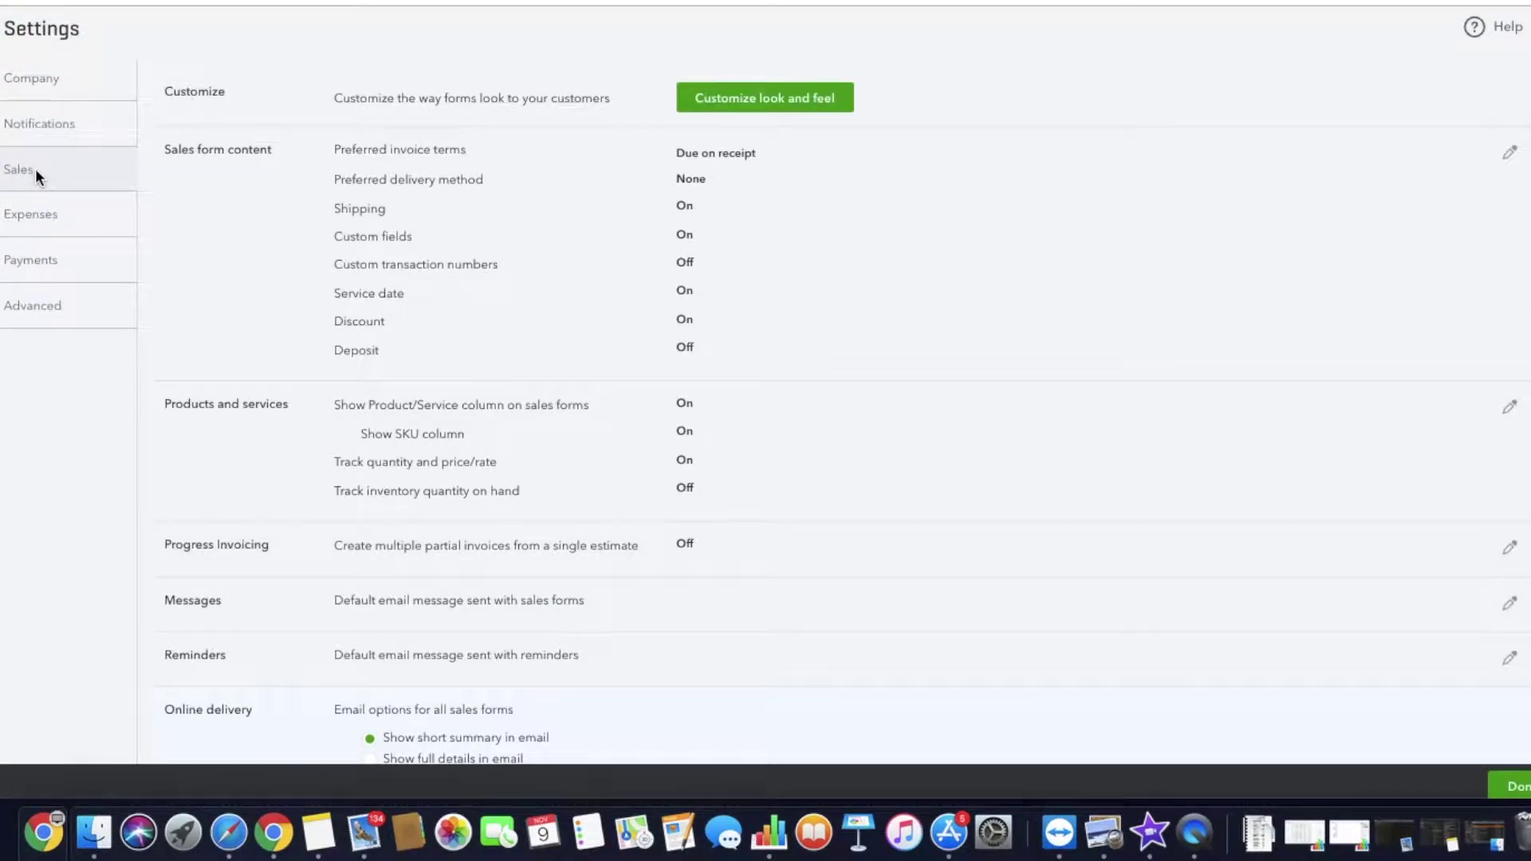
In the bills and expenses settings, turn off the default markup rate, keep the bill payment terms at Due on receipt, and save.
{"action": "left_click", "coordinate": [57, 230]}
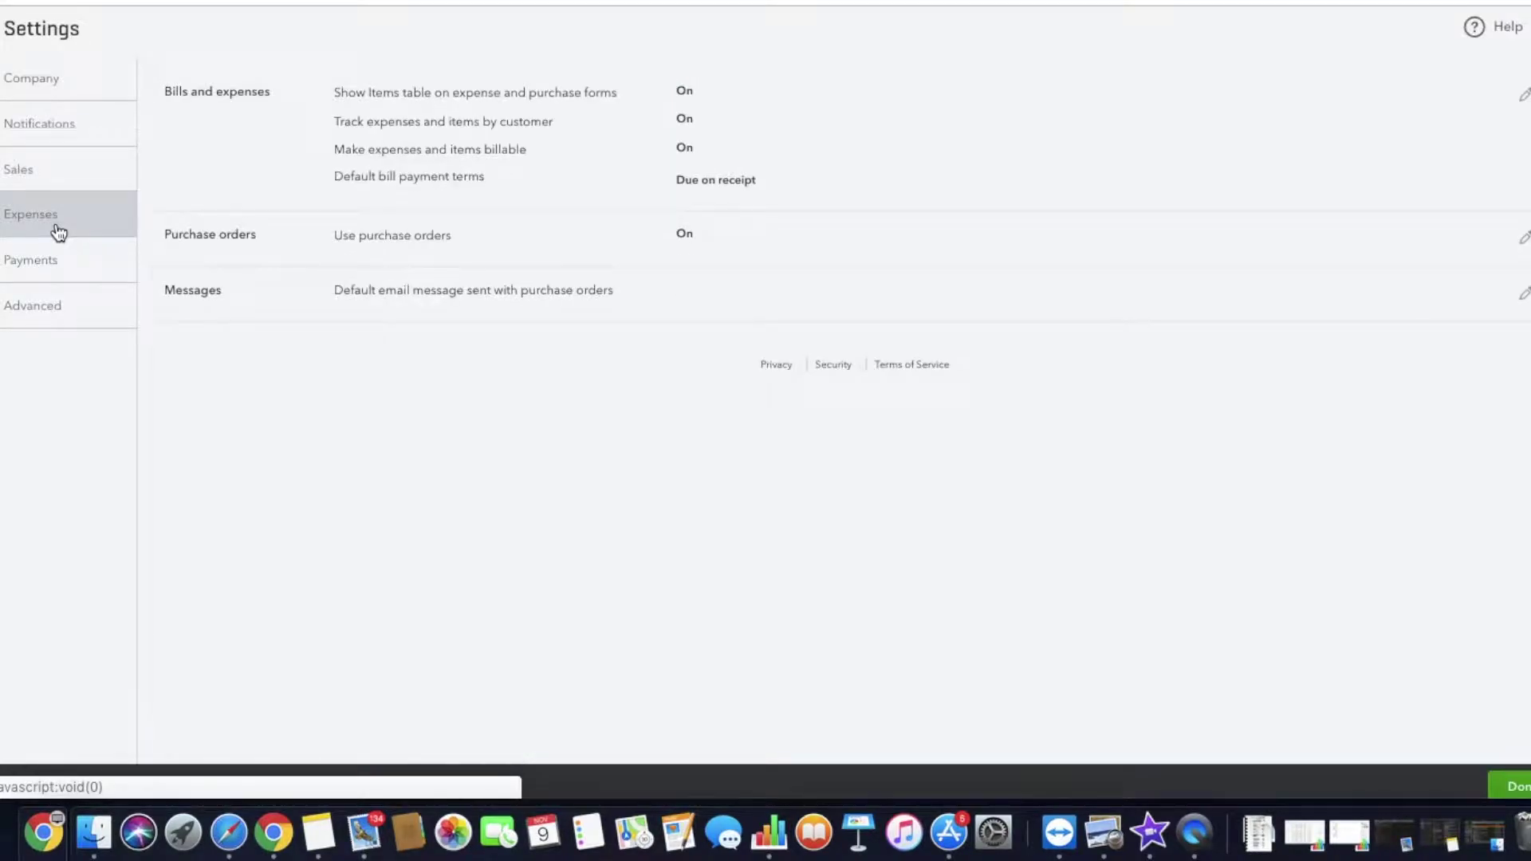
{"action": "left_click", "coordinate": [457, 149]}
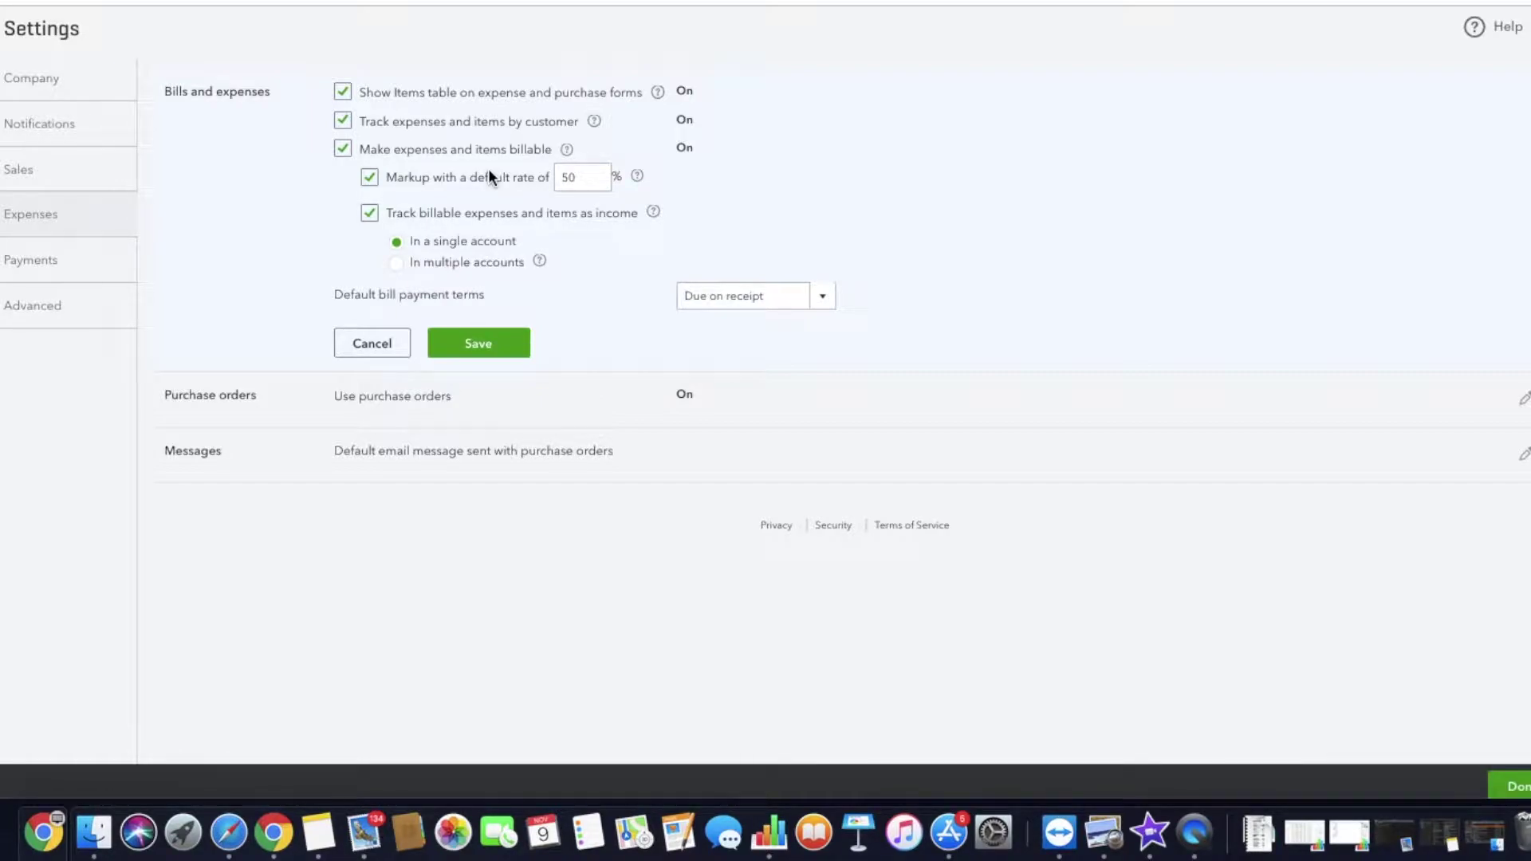
{"action": "left_click", "coordinate": [370, 181]}
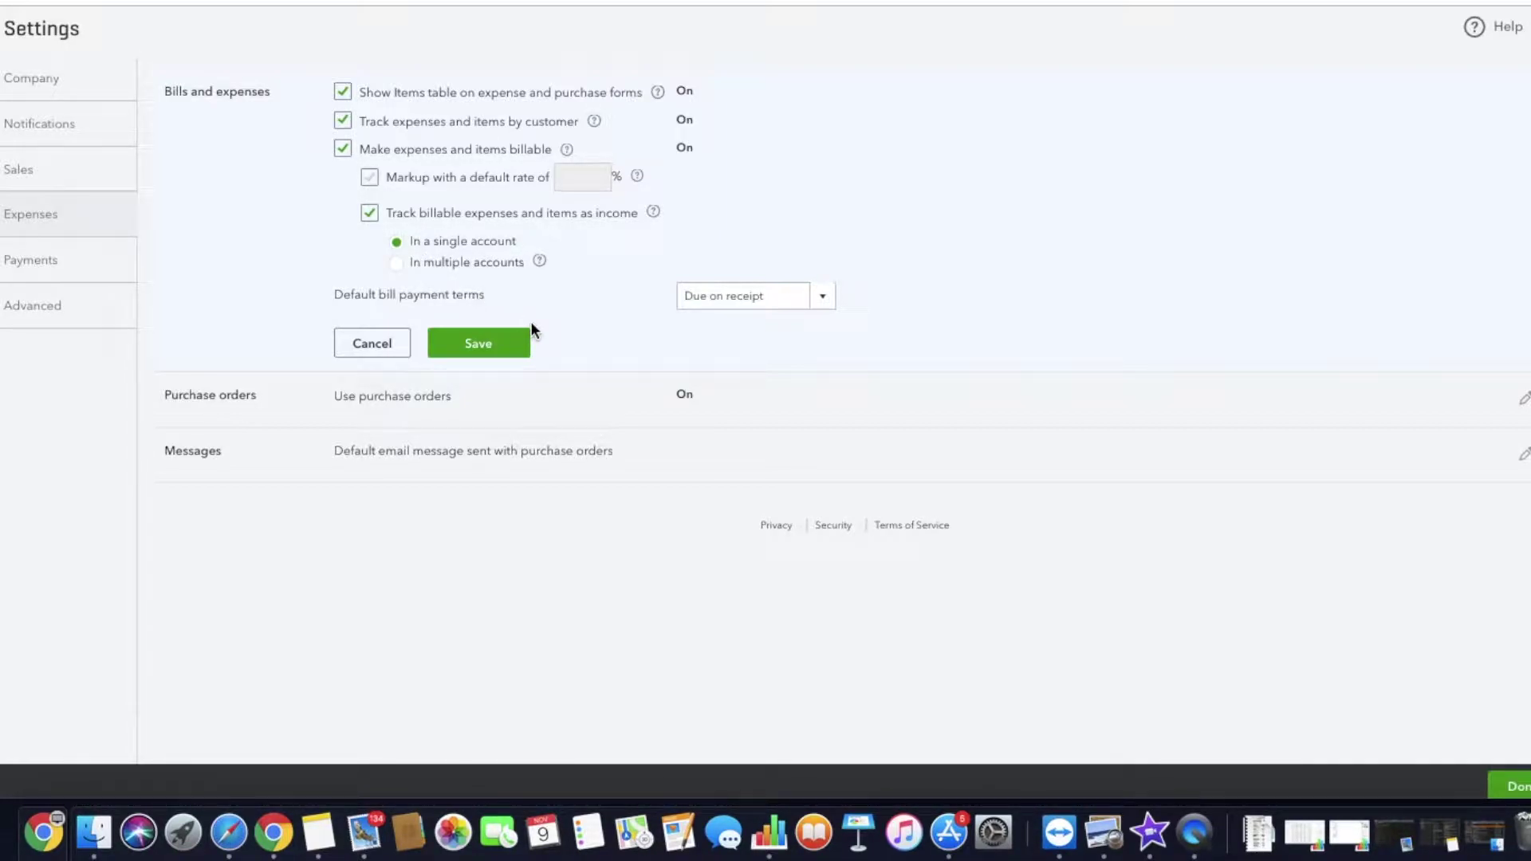
{"action": "left_click", "coordinate": [822, 299]}
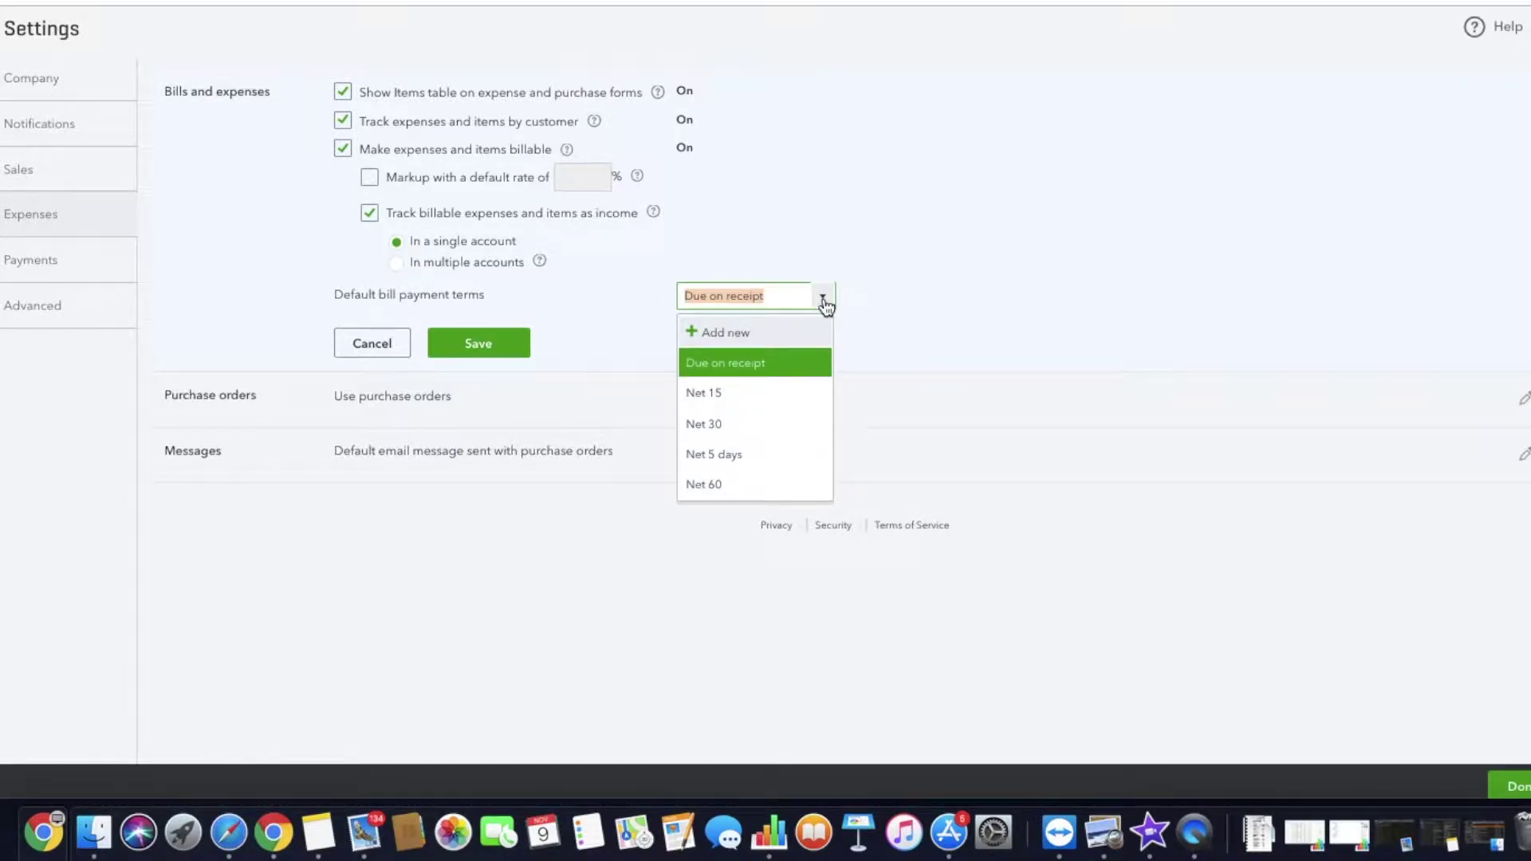
{"action": "left_click", "coordinate": [879, 291]}
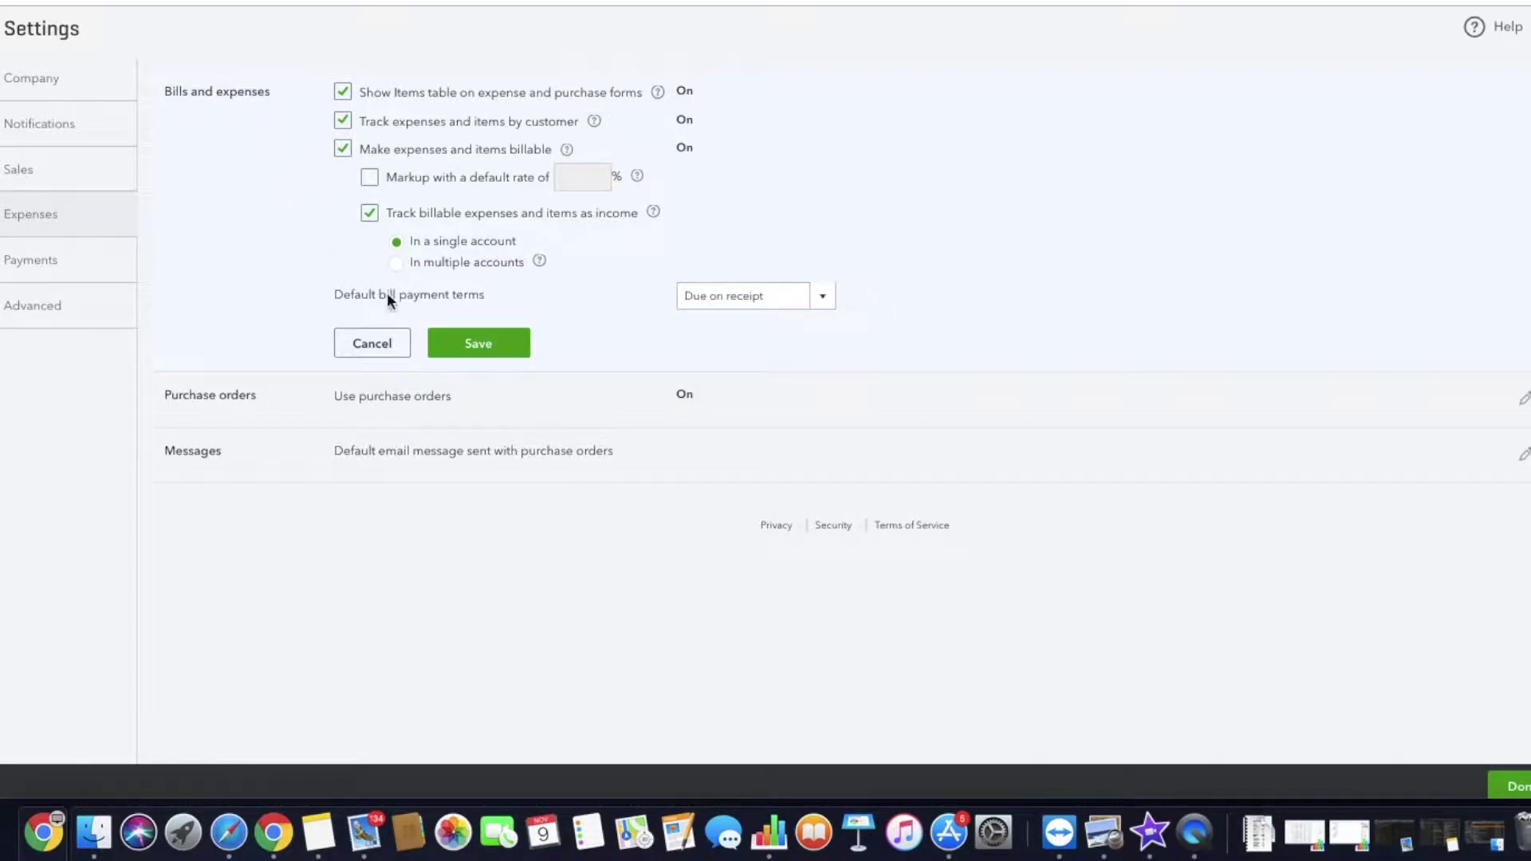
{"action": "left_click", "coordinate": [492, 340]}
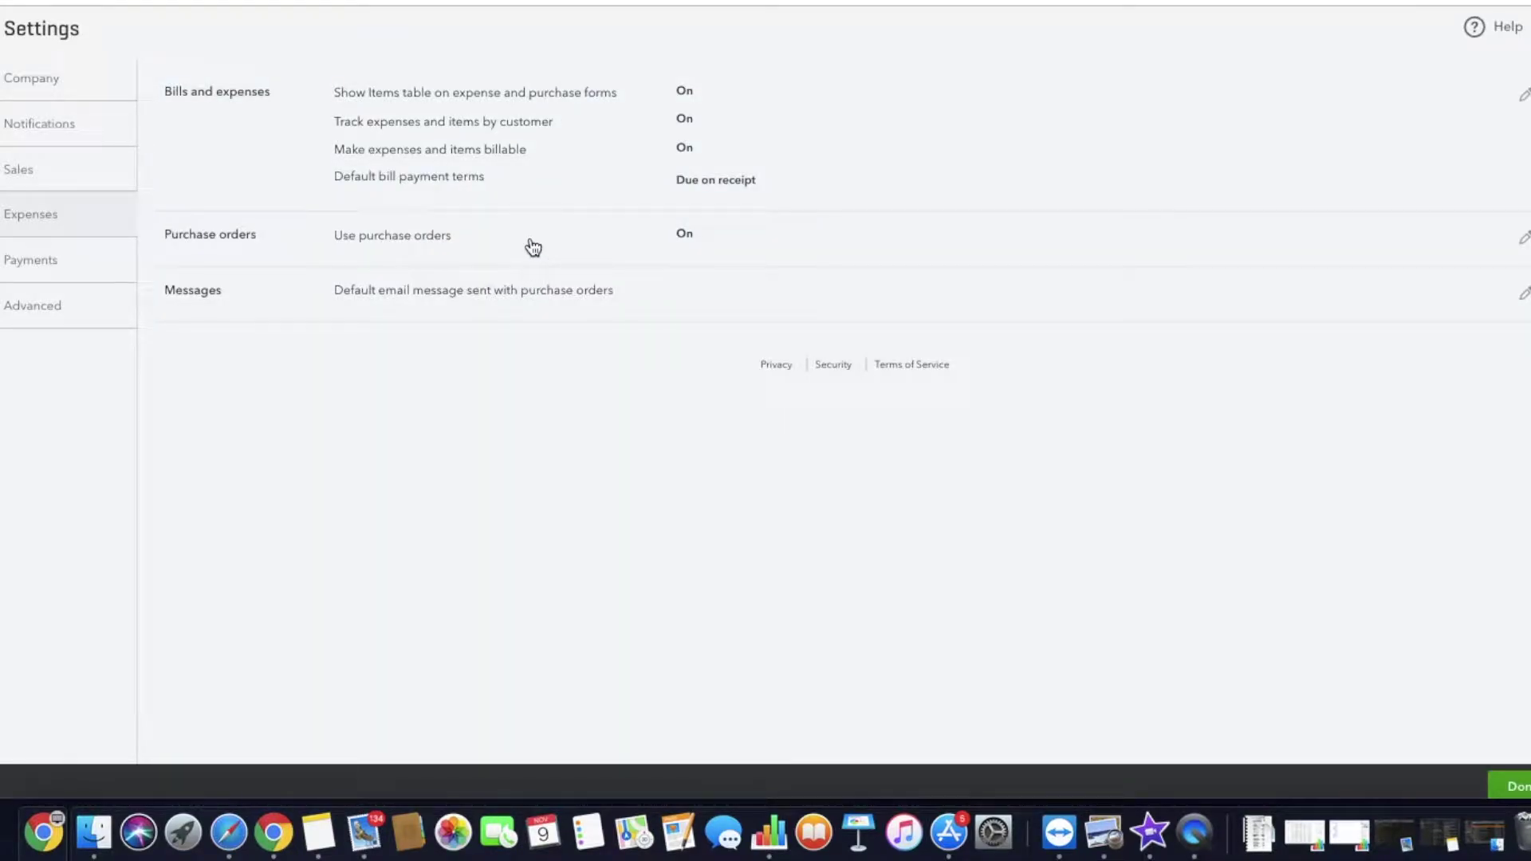
Review and save the purchase order settings and the default email message sent with purchase orders.
{"action": "left_click", "coordinate": [533, 248]}
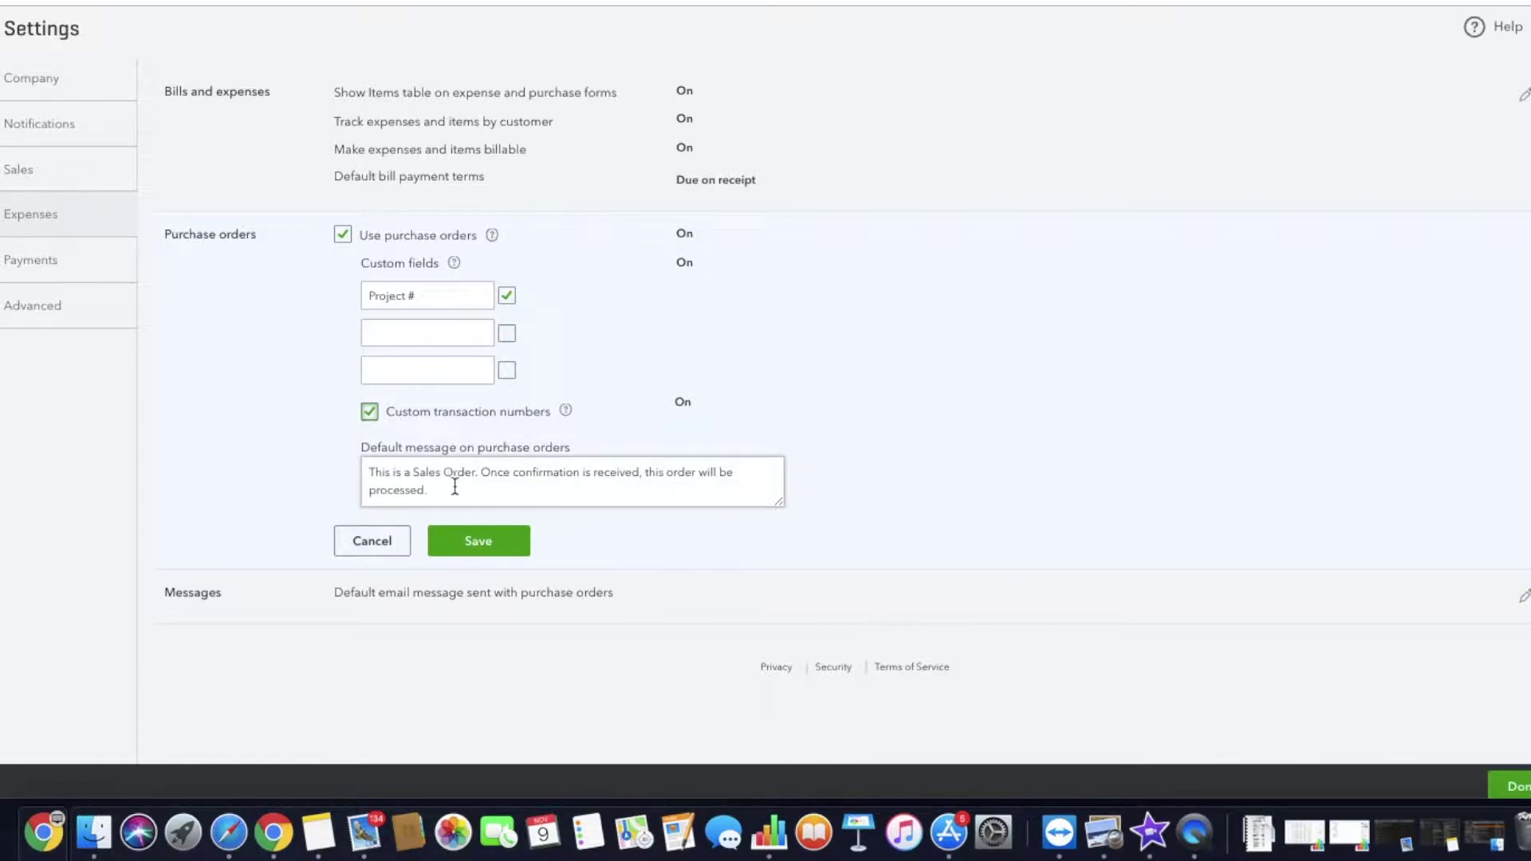
{"action": "left_click", "coordinate": [473, 546]}
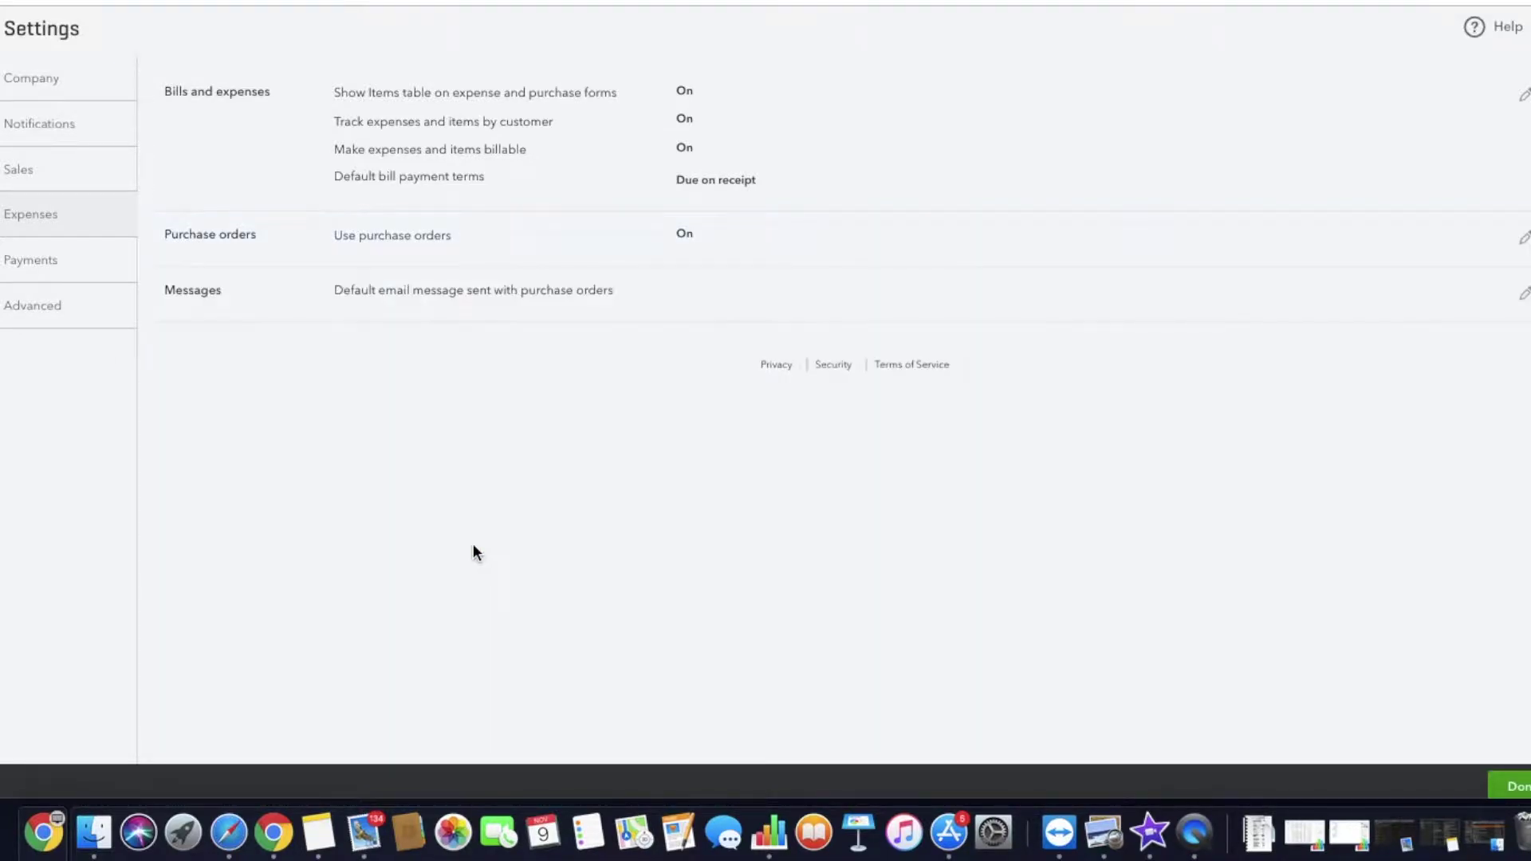
{"action": "left_click", "coordinate": [463, 293]}
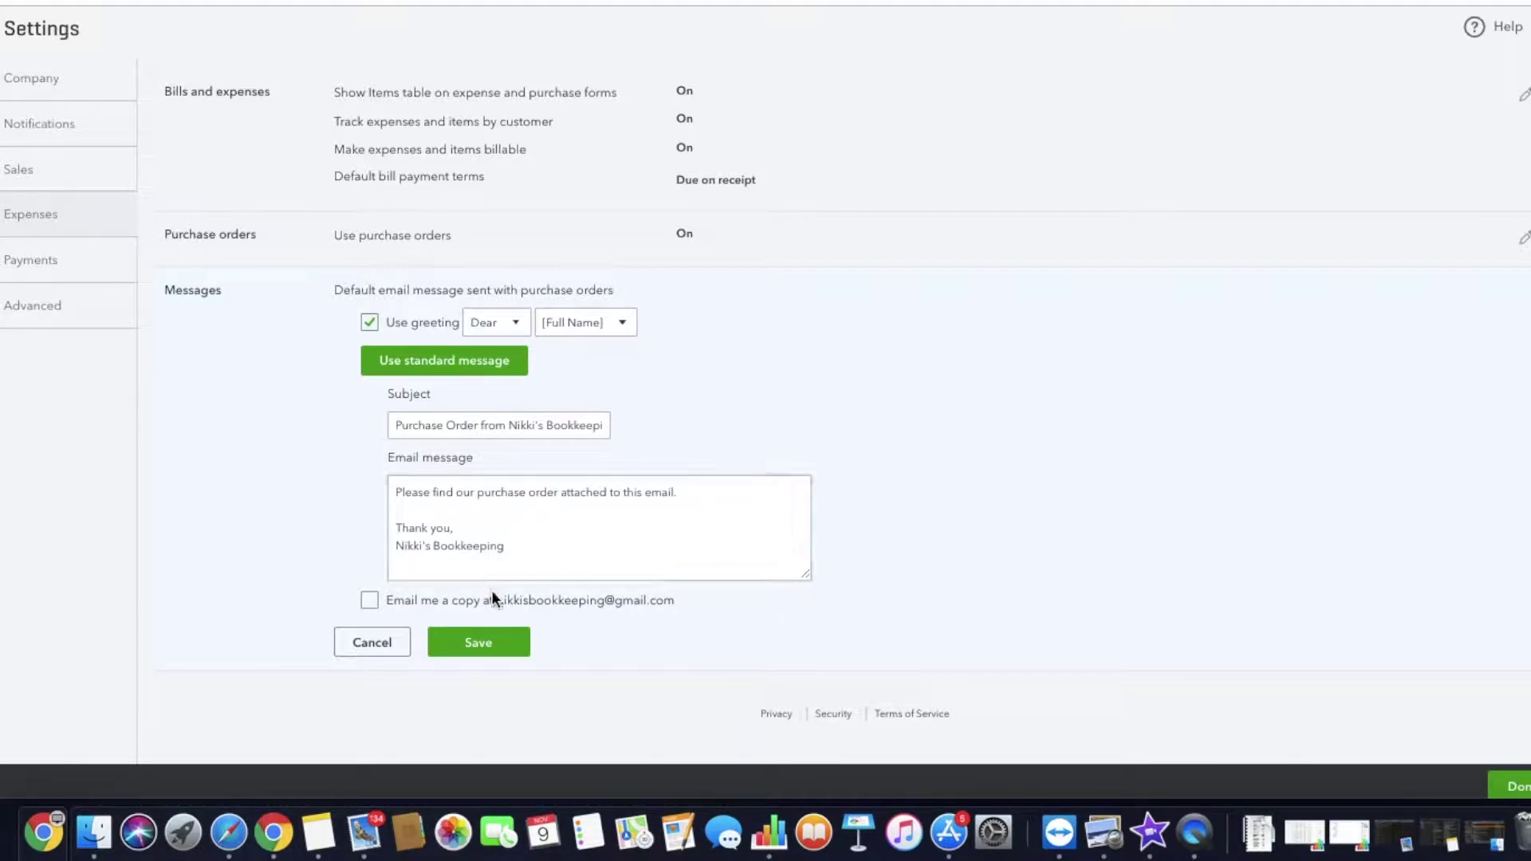
{"action": "left_click", "coordinate": [502, 644]}
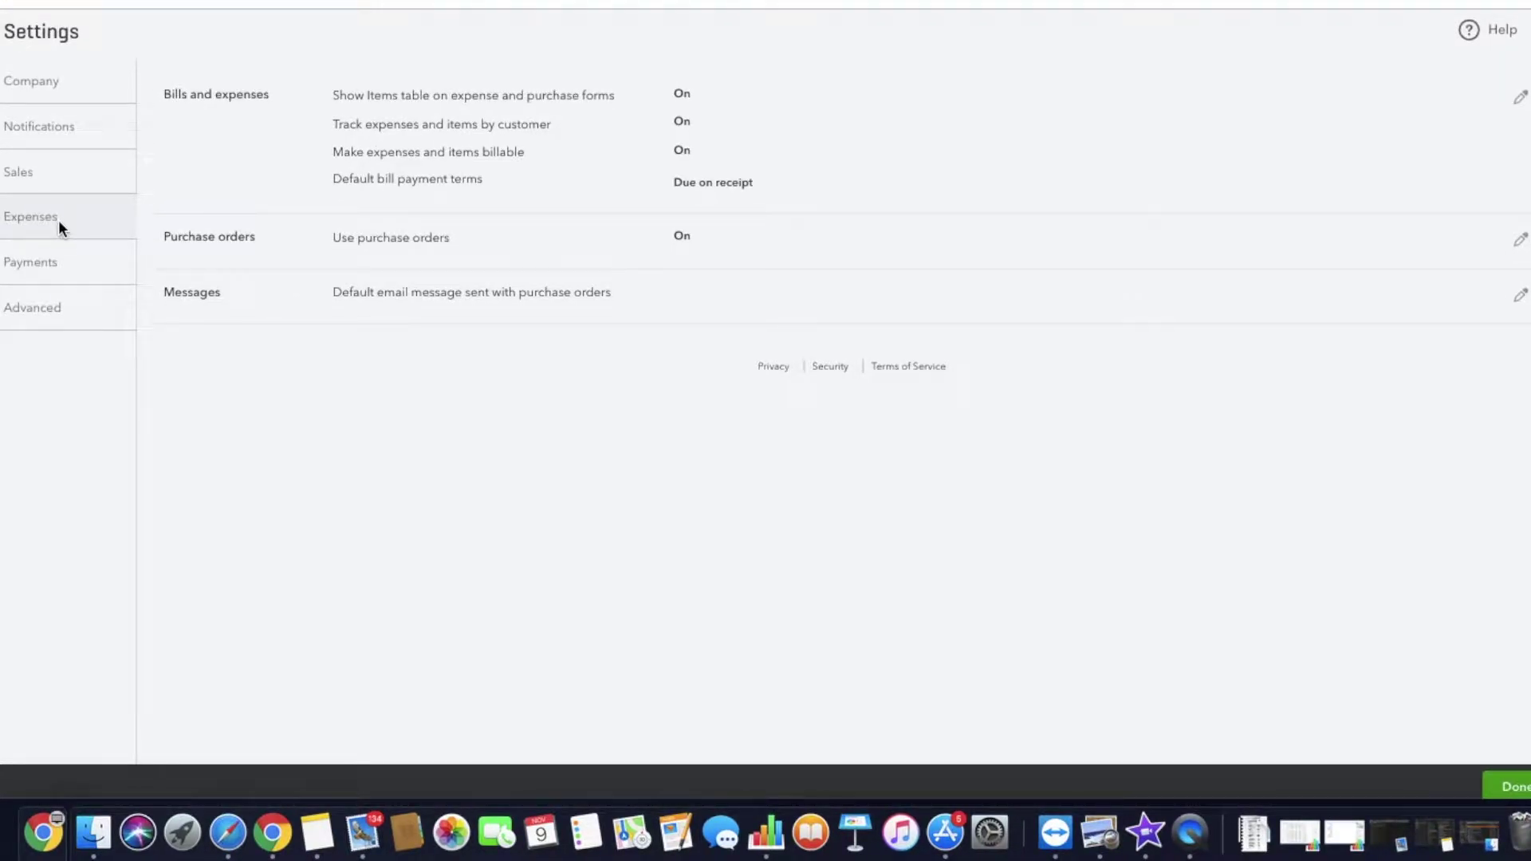
In the payments settings, look at the form for changing the bank deposit account and leave it without editing.
{"action": "left_click", "coordinate": [55, 271]}
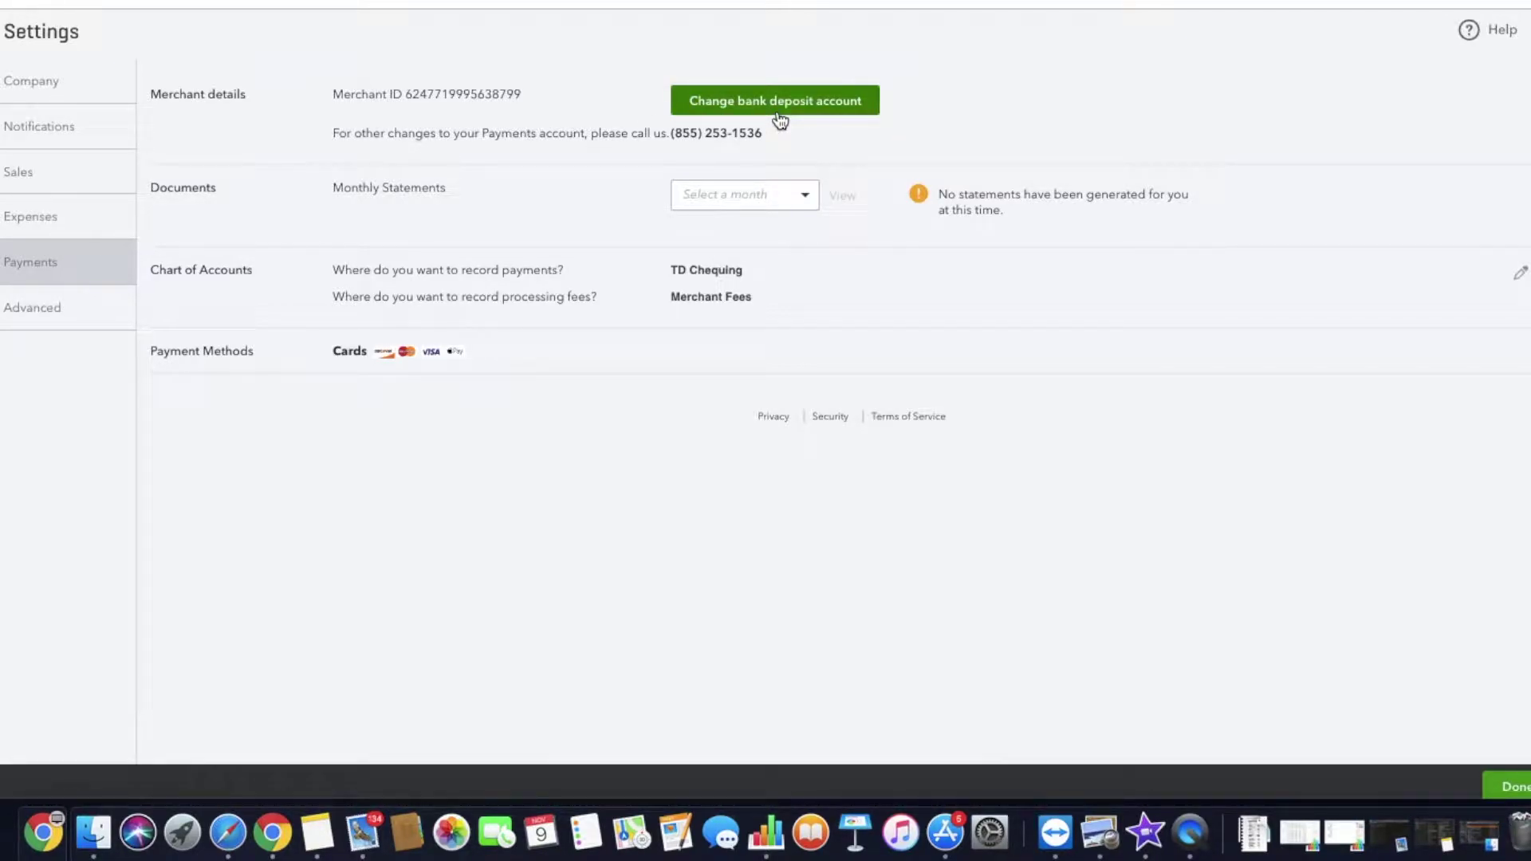
{"action": "left_click", "coordinate": [874, 103]}
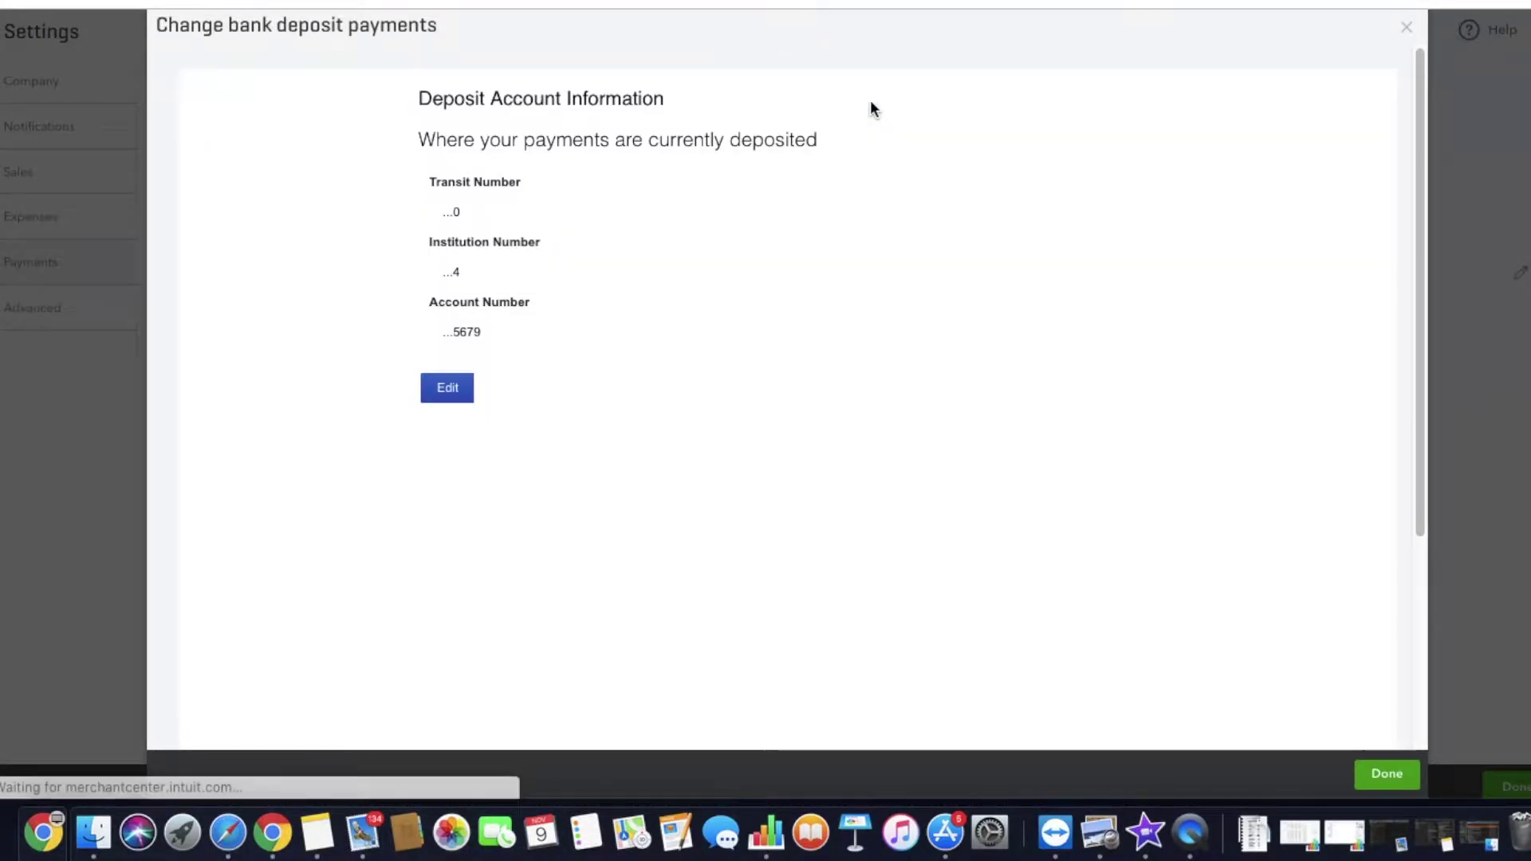
{"action": "left_click", "coordinate": [455, 391]}
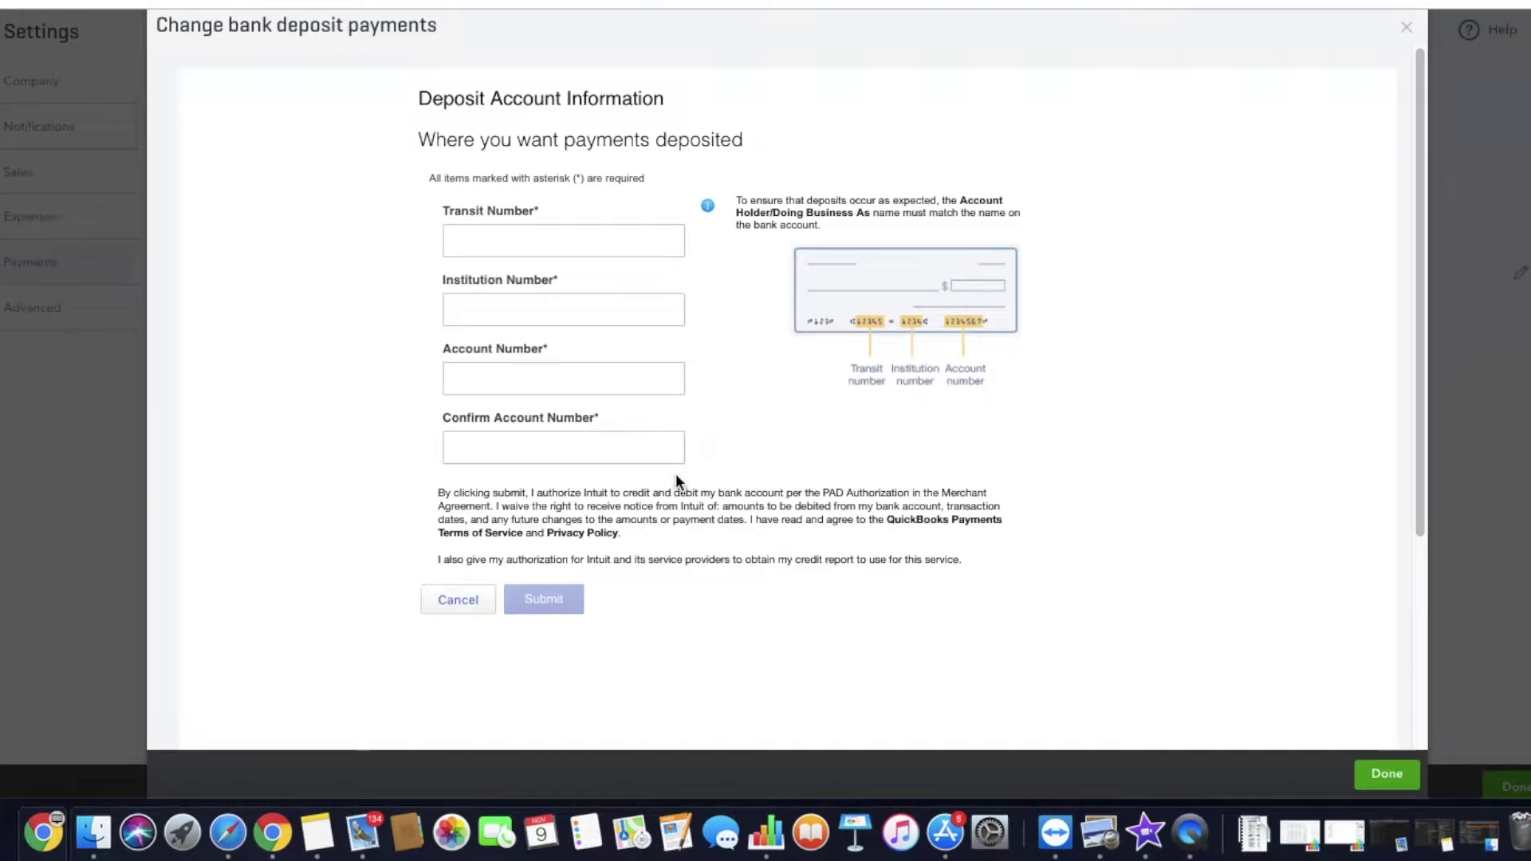
{"action": "left_click", "coordinate": [470, 602]}
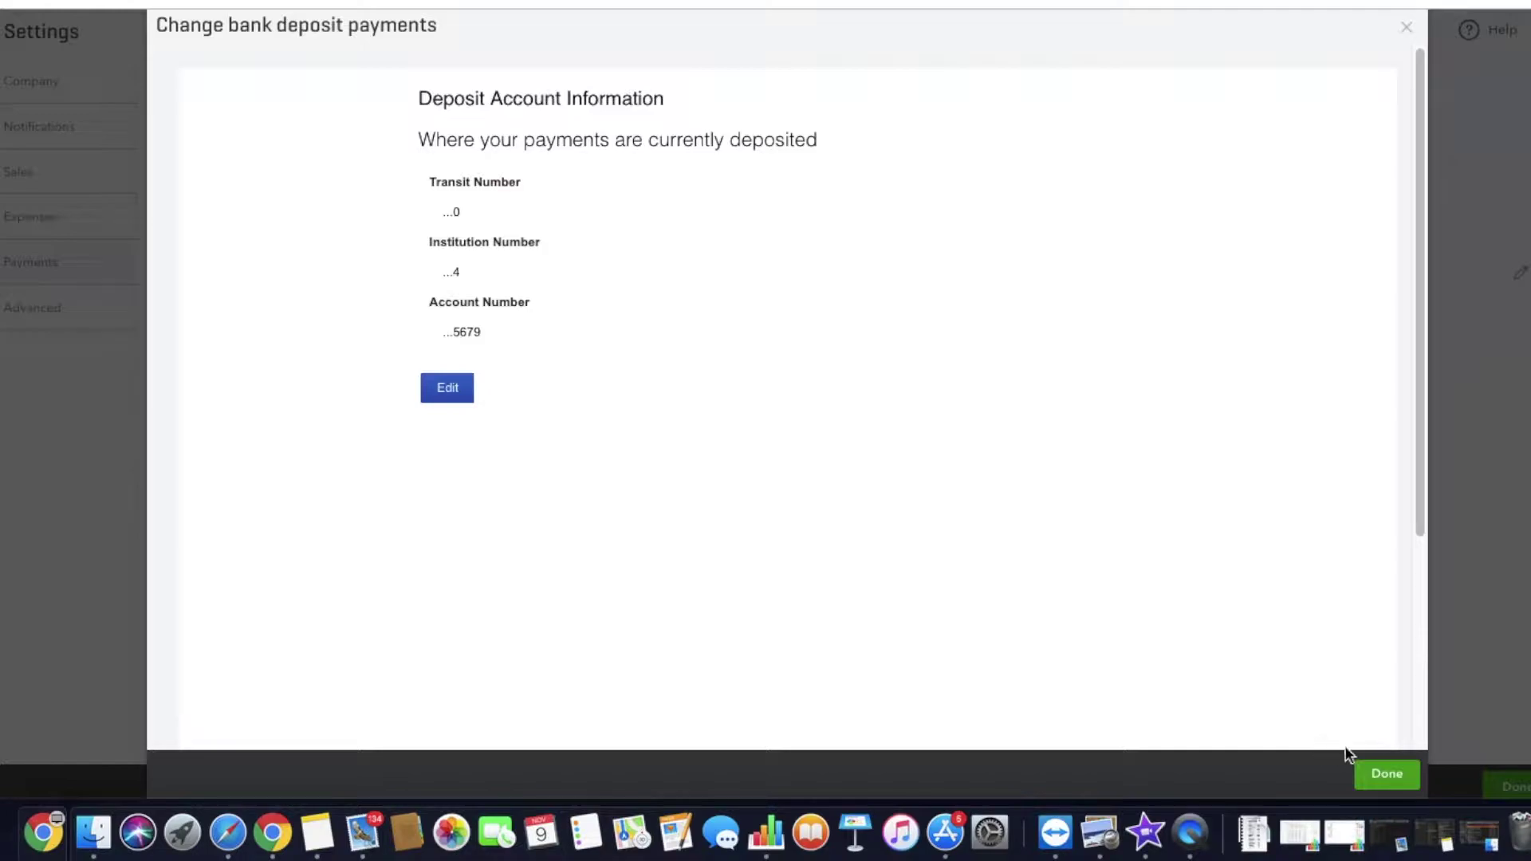
{"action": "left_click", "coordinate": [1382, 775]}
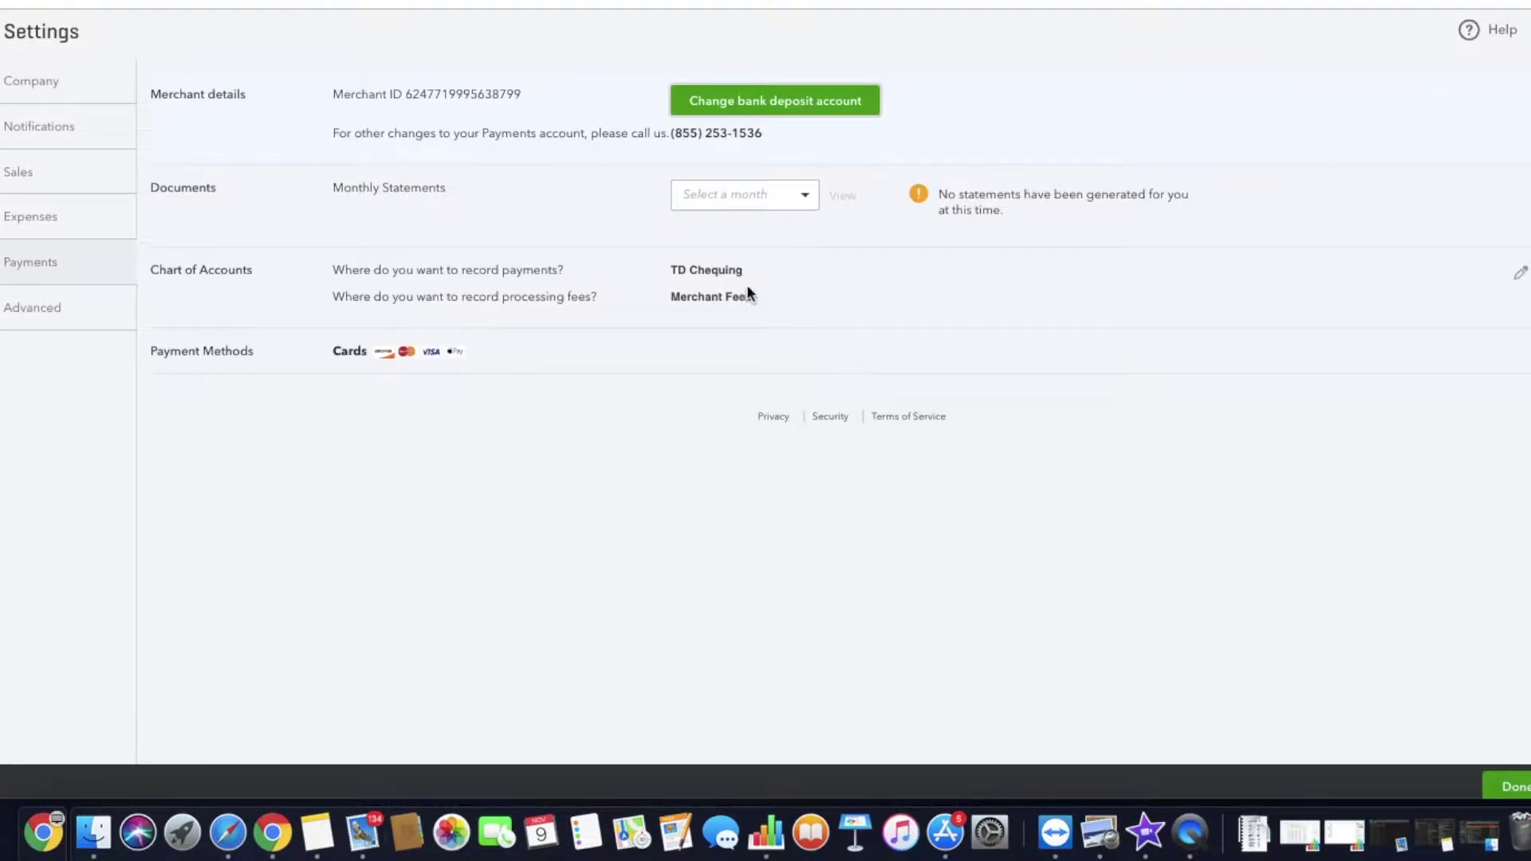
Check the monthly statements list, then keep TD Chequing for payments and Merchant Fees for processing fees, and save.
{"action": "left_click", "coordinate": [807, 198]}
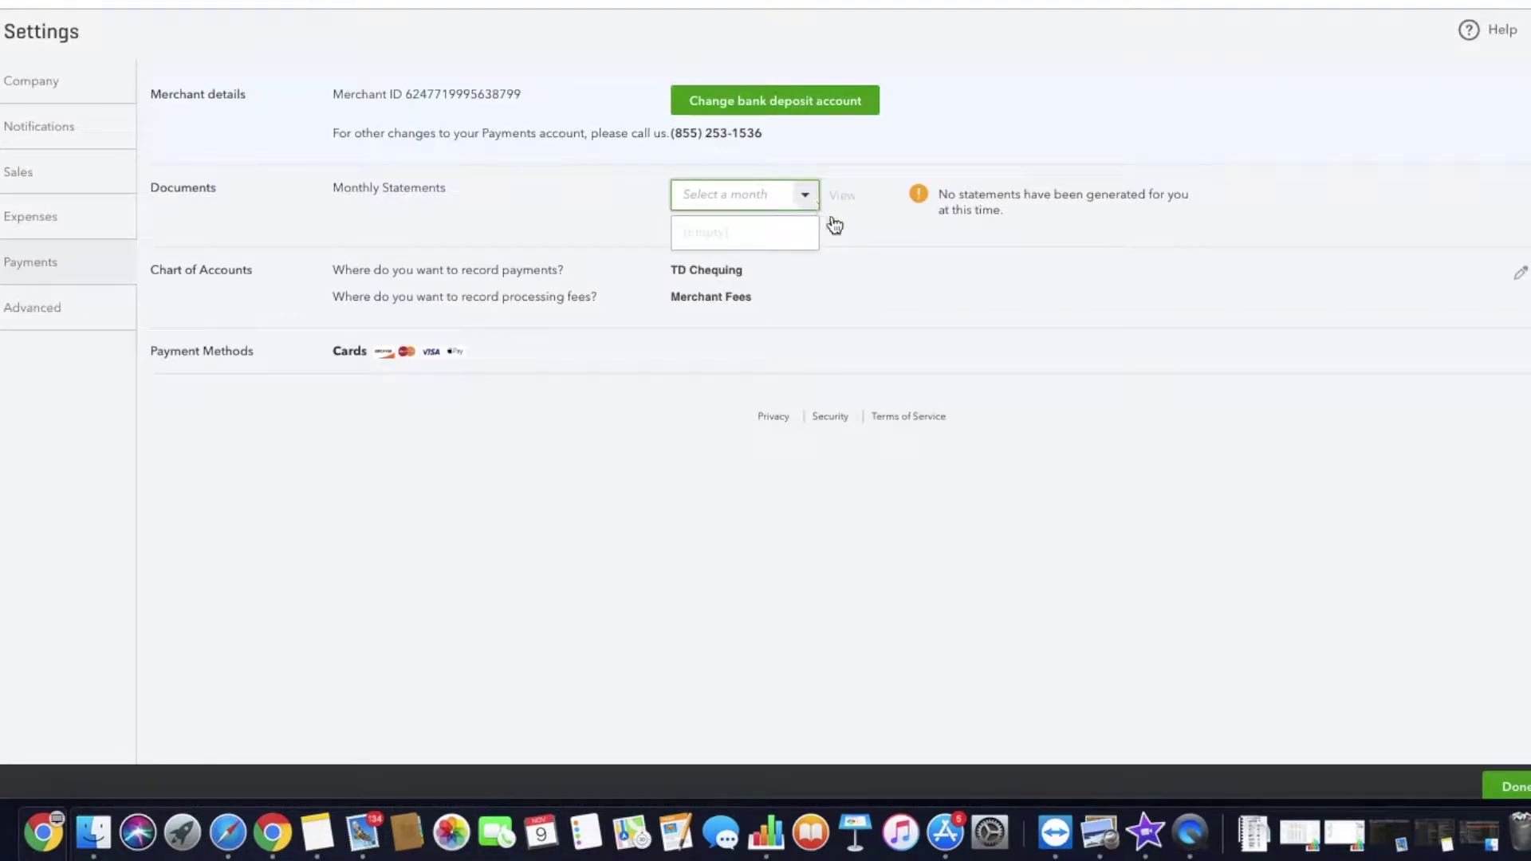
{"action": "left_click", "coordinate": [920, 273]}
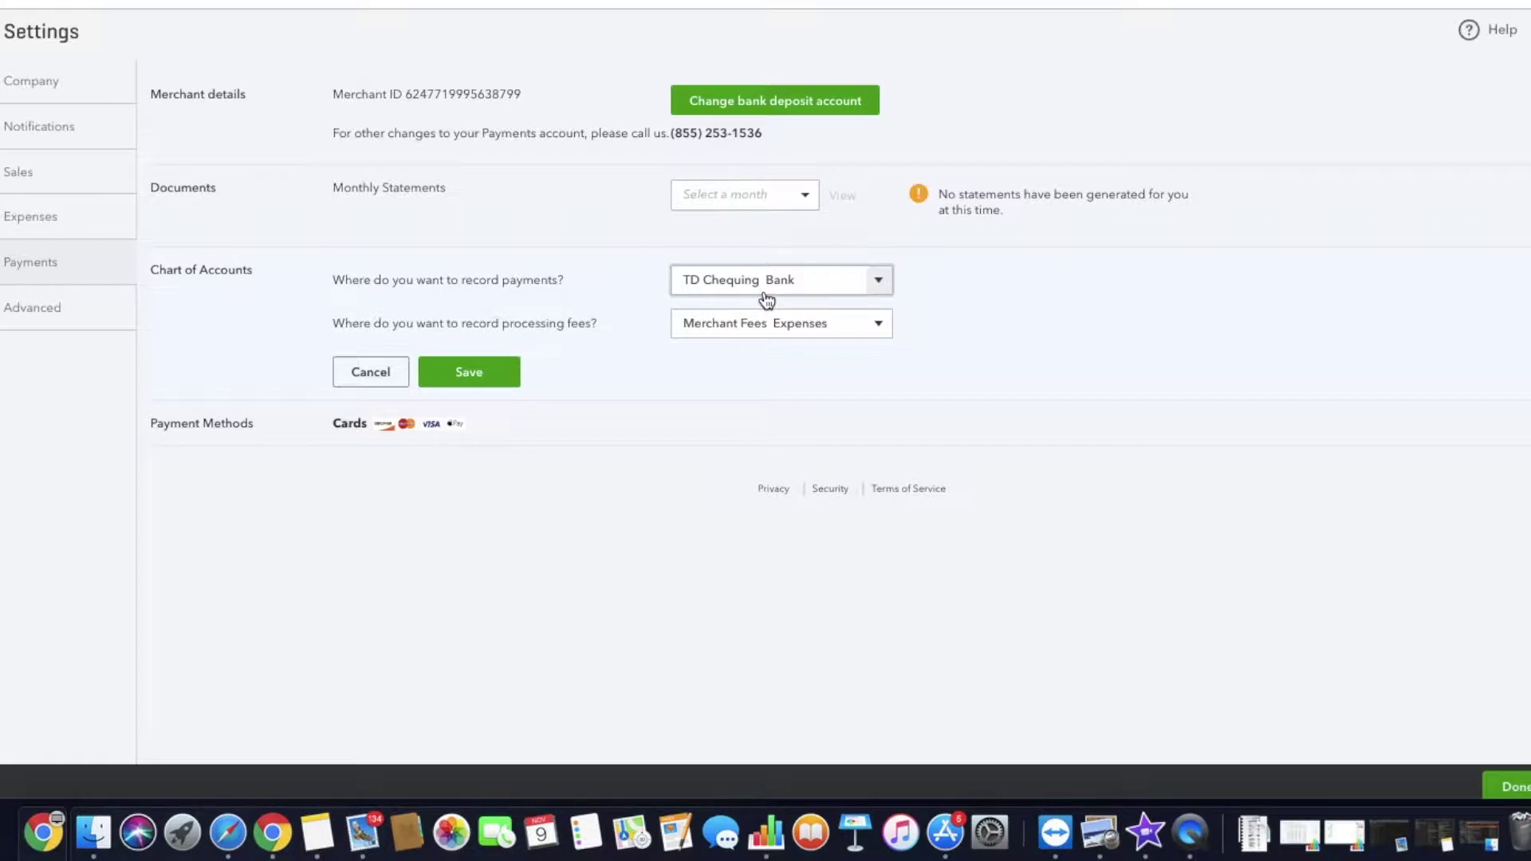
{"action": "left_click", "coordinate": [887, 328]}
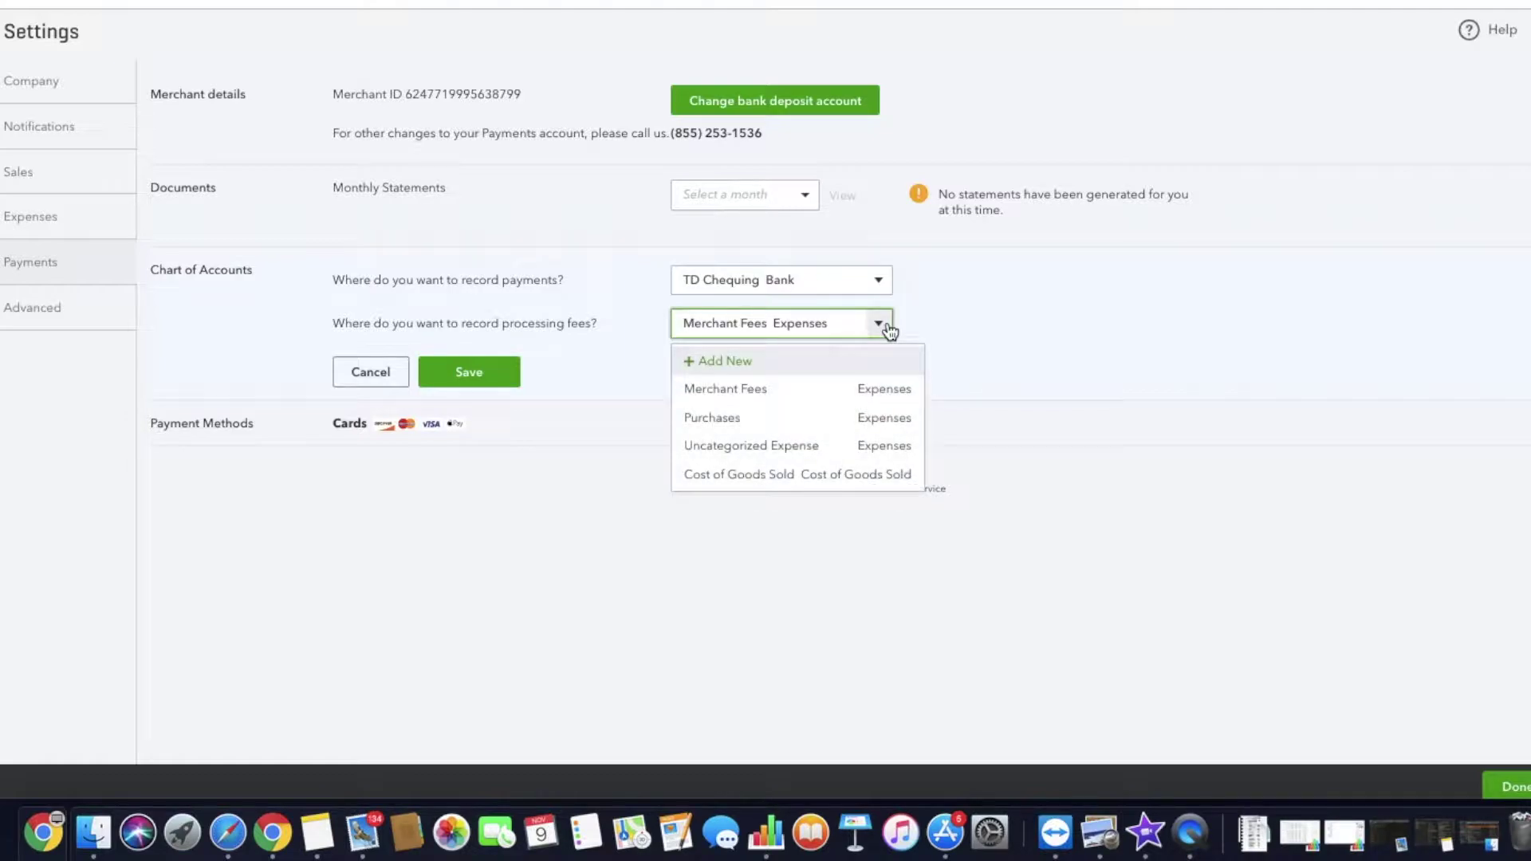
{"action": "left_click", "coordinate": [940, 327]}
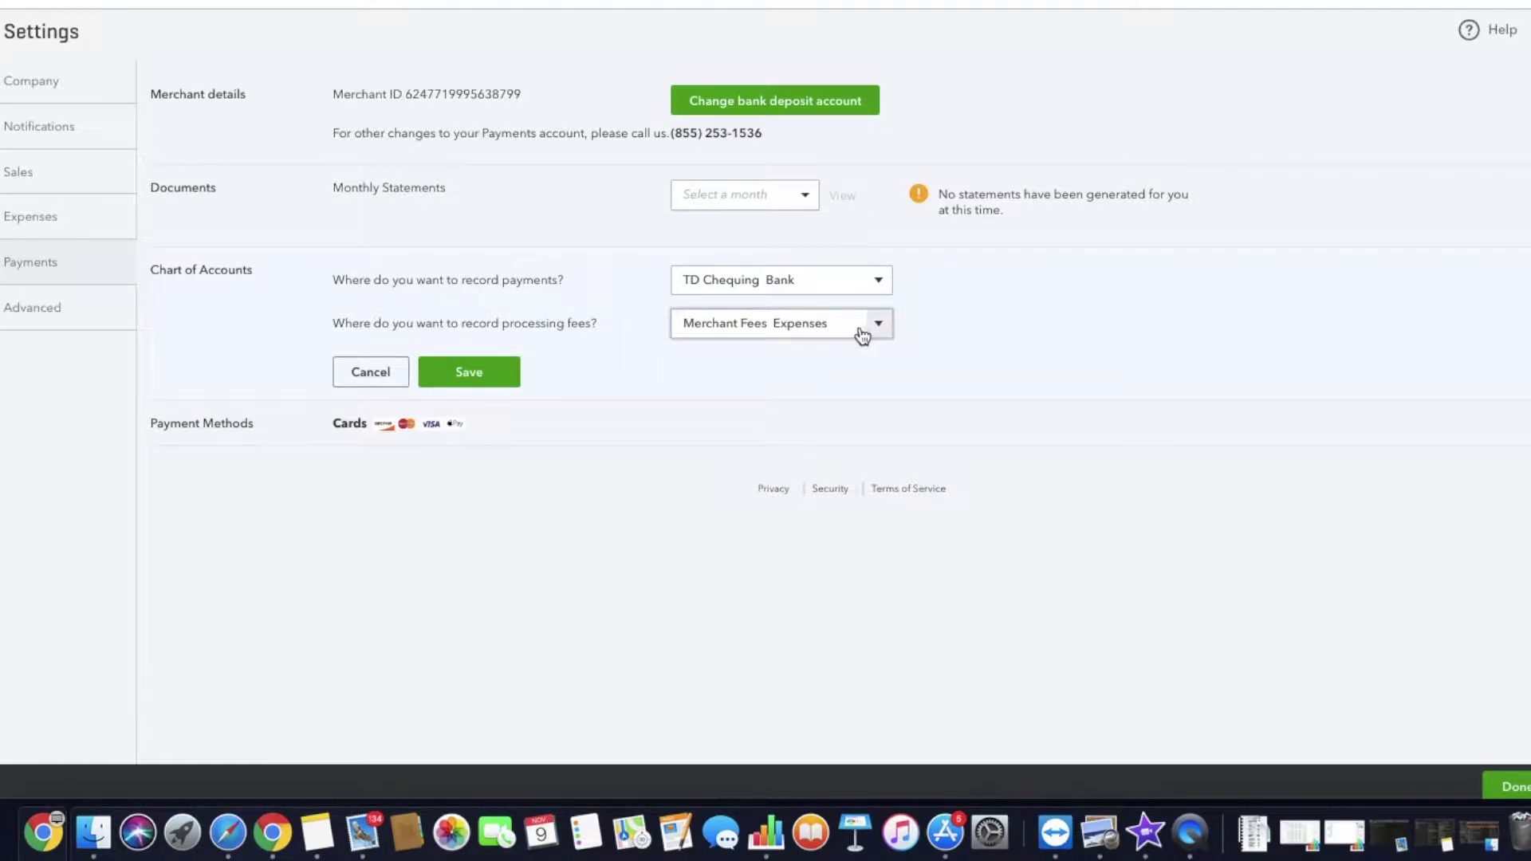
{"action": "left_click", "coordinate": [514, 381]}
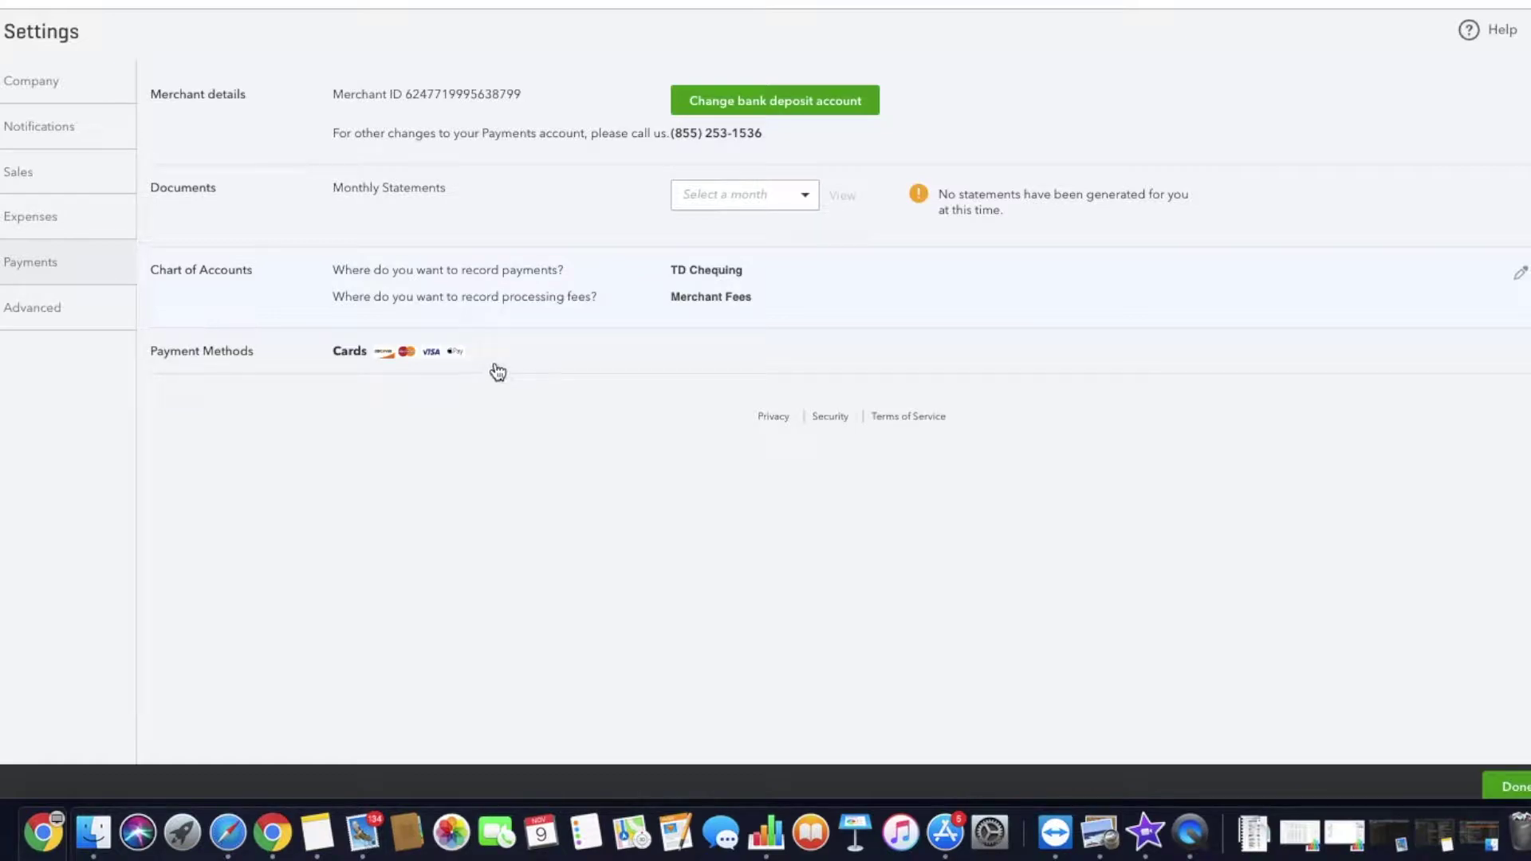
Open the advanced accounting settings and look at the month choices for the fiscal year start, keeping March.
{"action": "left_click", "coordinate": [24, 309]}
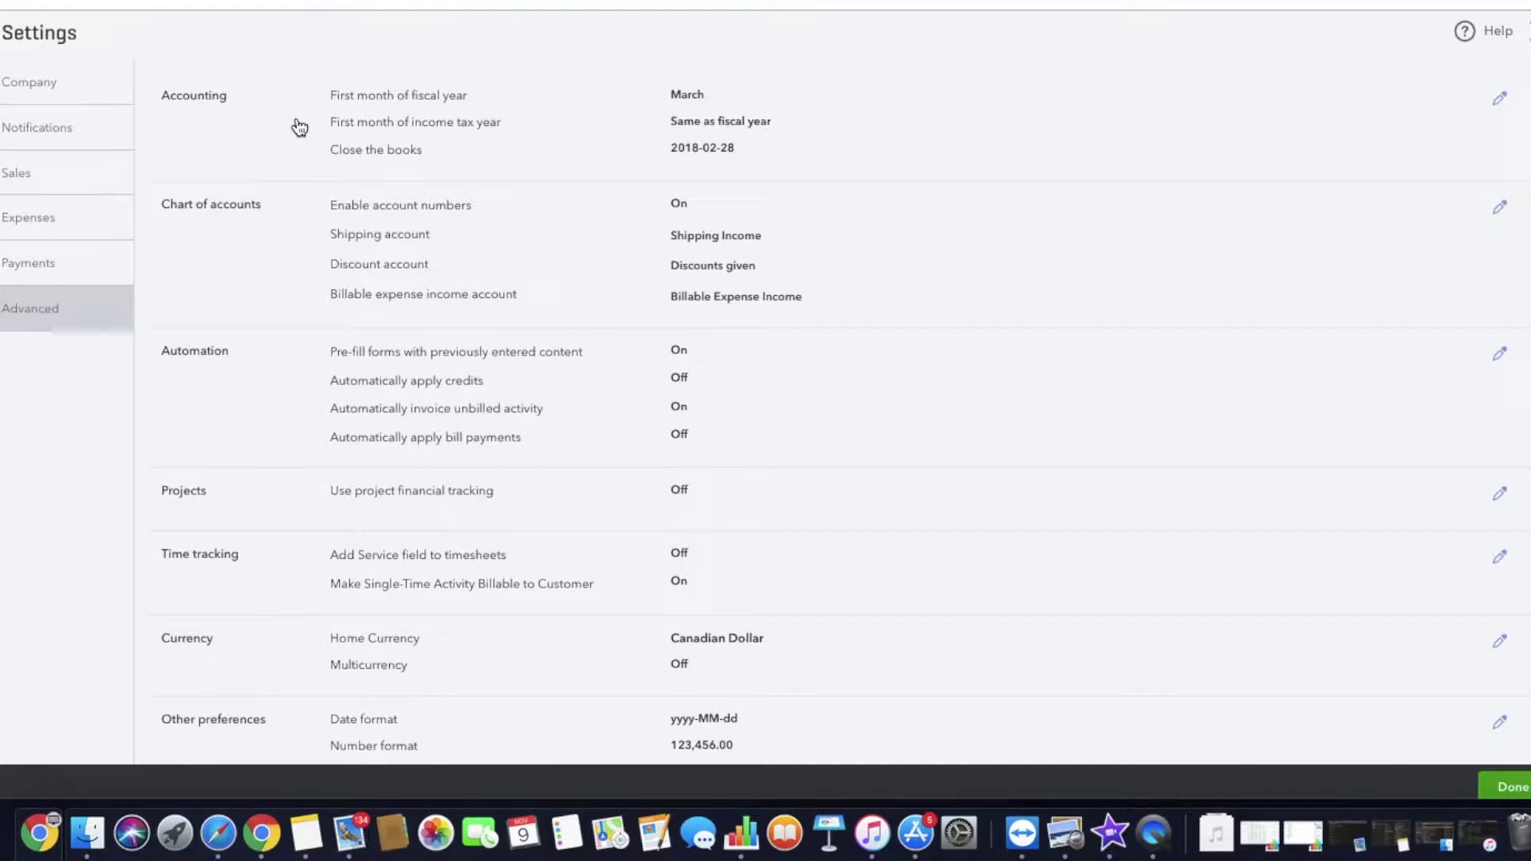
{"action": "left_click", "coordinate": [426, 124]}
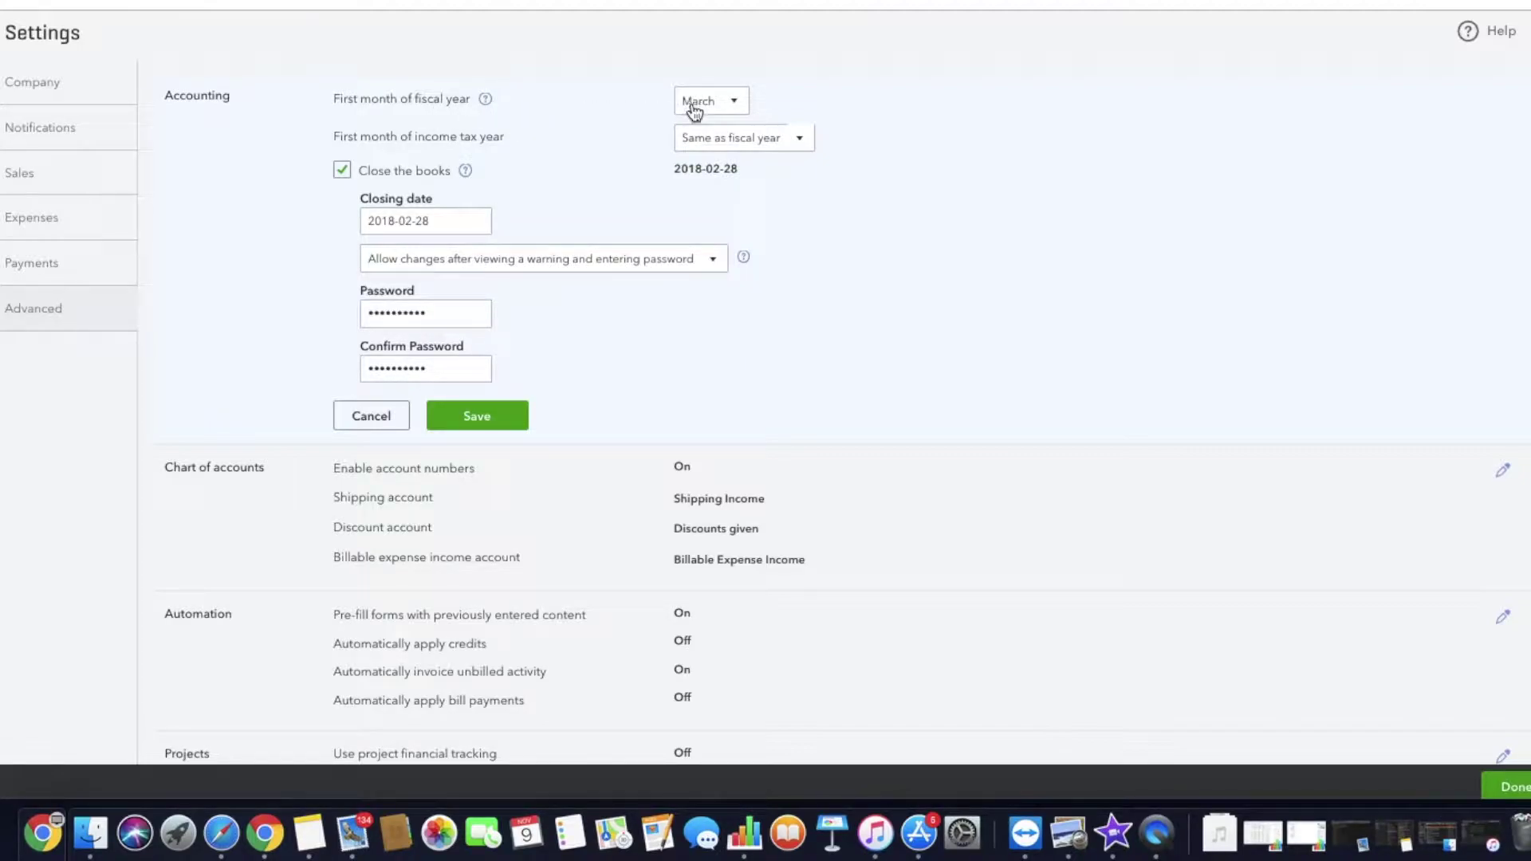
{"action": "left_click", "coordinate": [734, 102]}
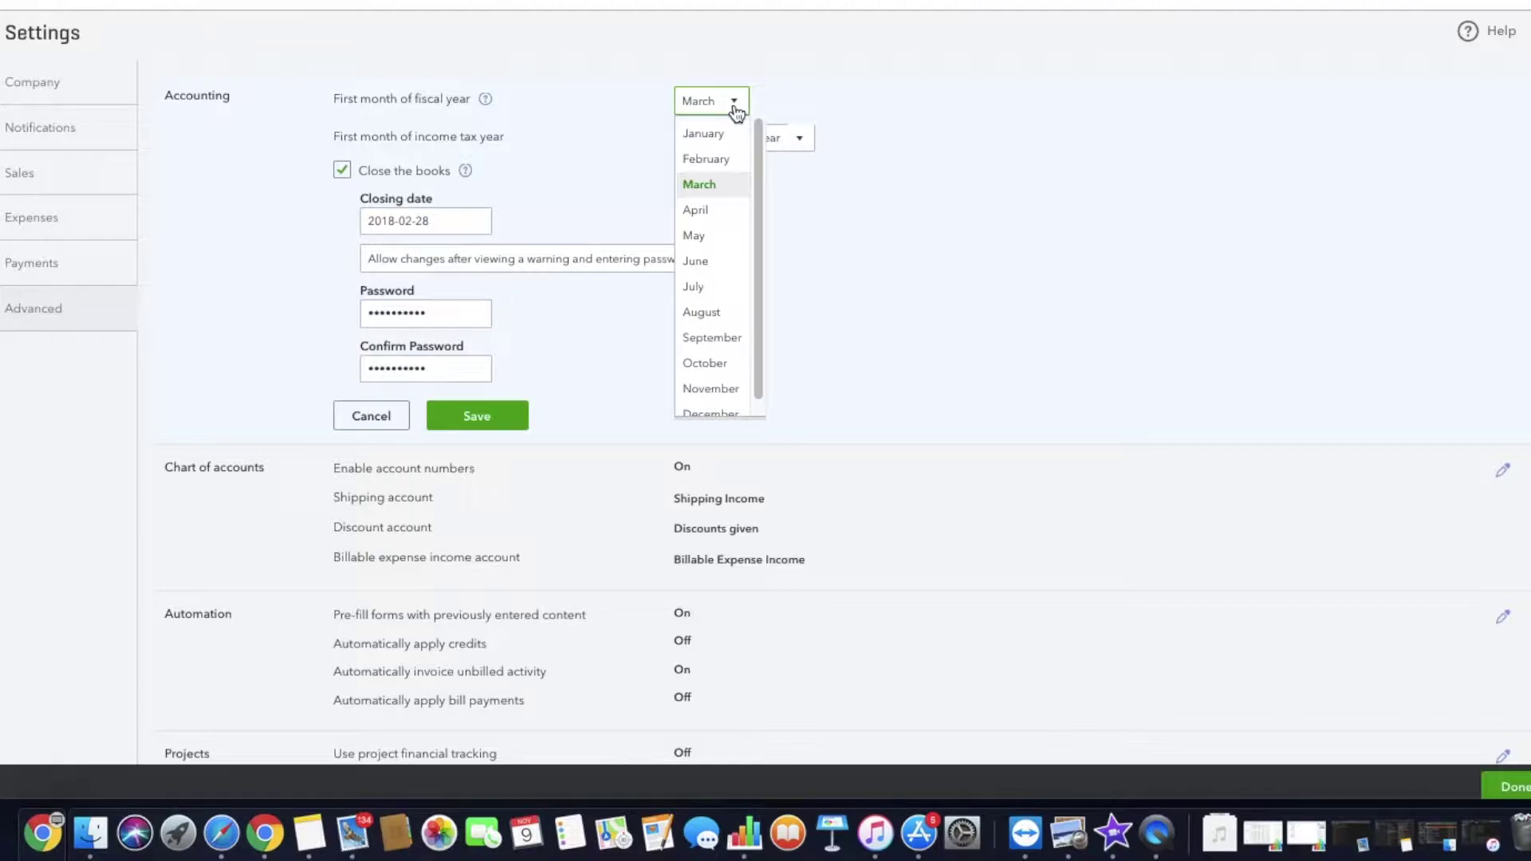
{"action": "left_click", "coordinate": [734, 104]}
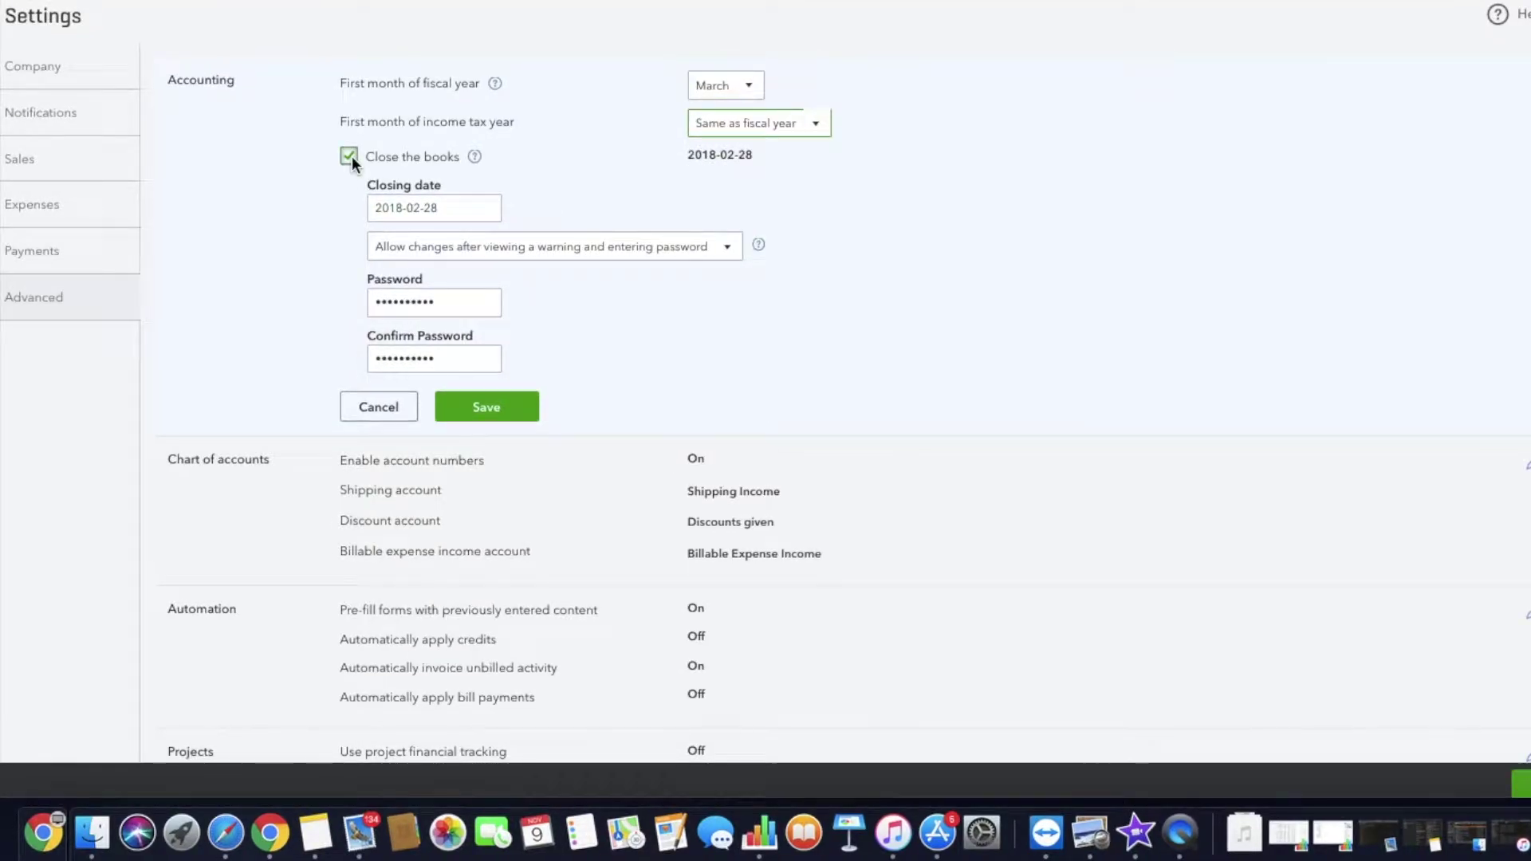
Turn off closing the books and save the accounting settings.
{"action": "left_click", "coordinate": [352, 156]}
{"action": "left_click", "coordinate": [352, 155]}
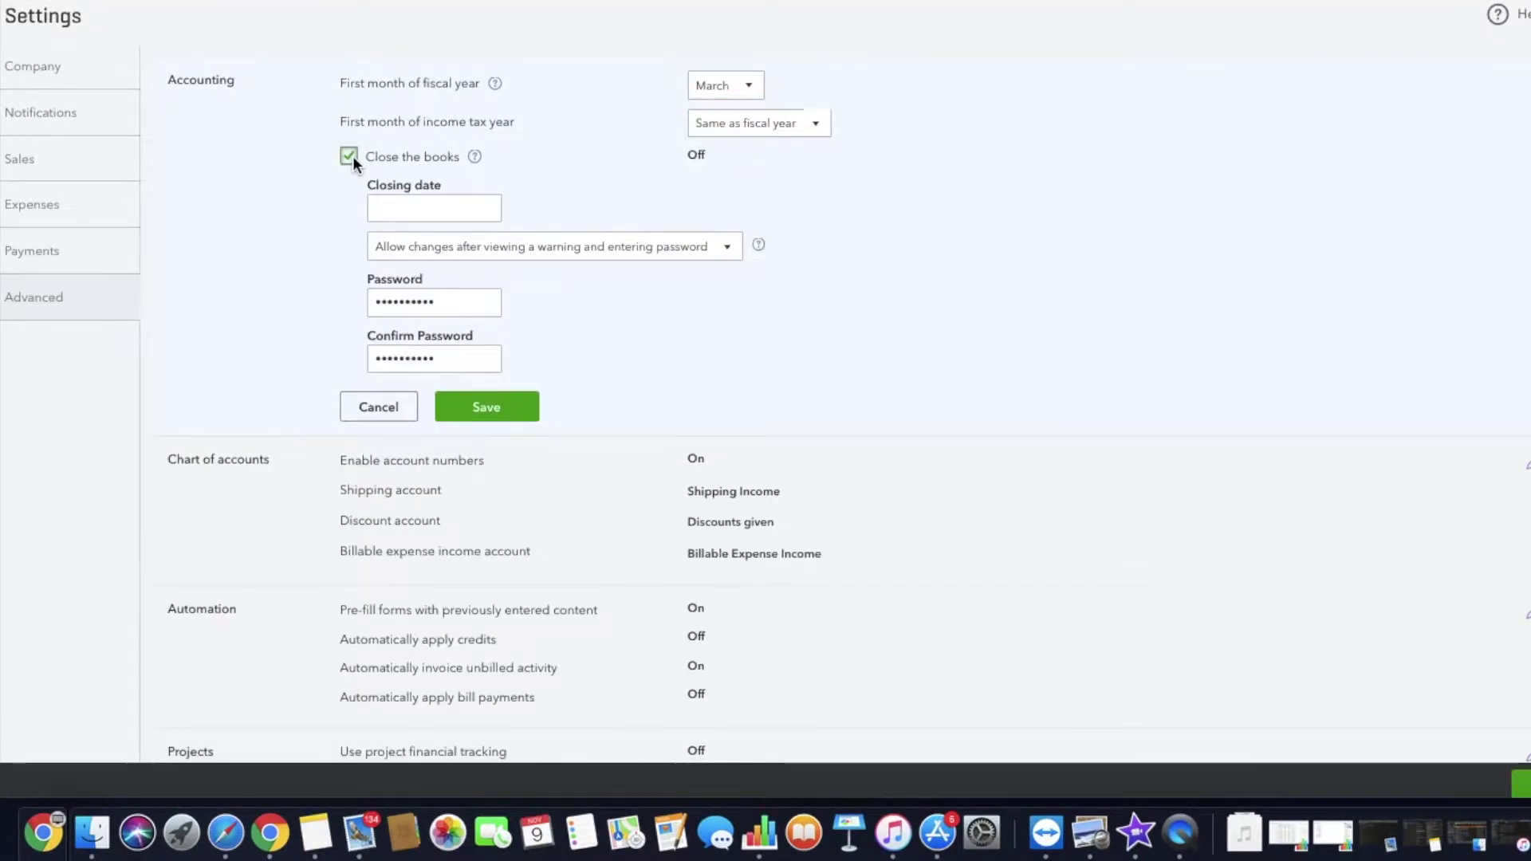
{"action": "left_click", "coordinate": [384, 207]}
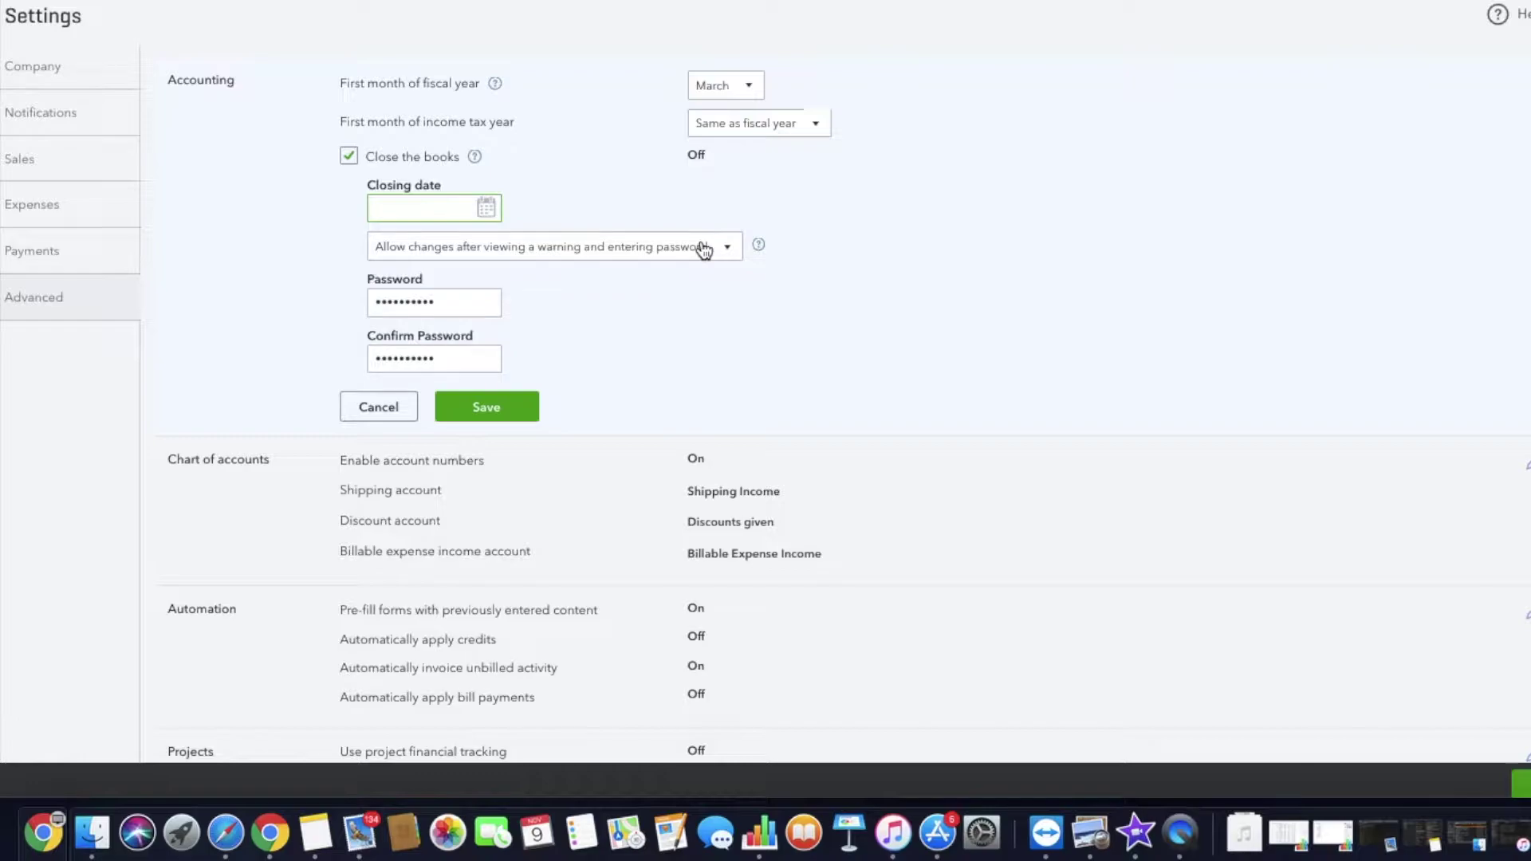
{"action": "left_click", "coordinate": [348, 158]}
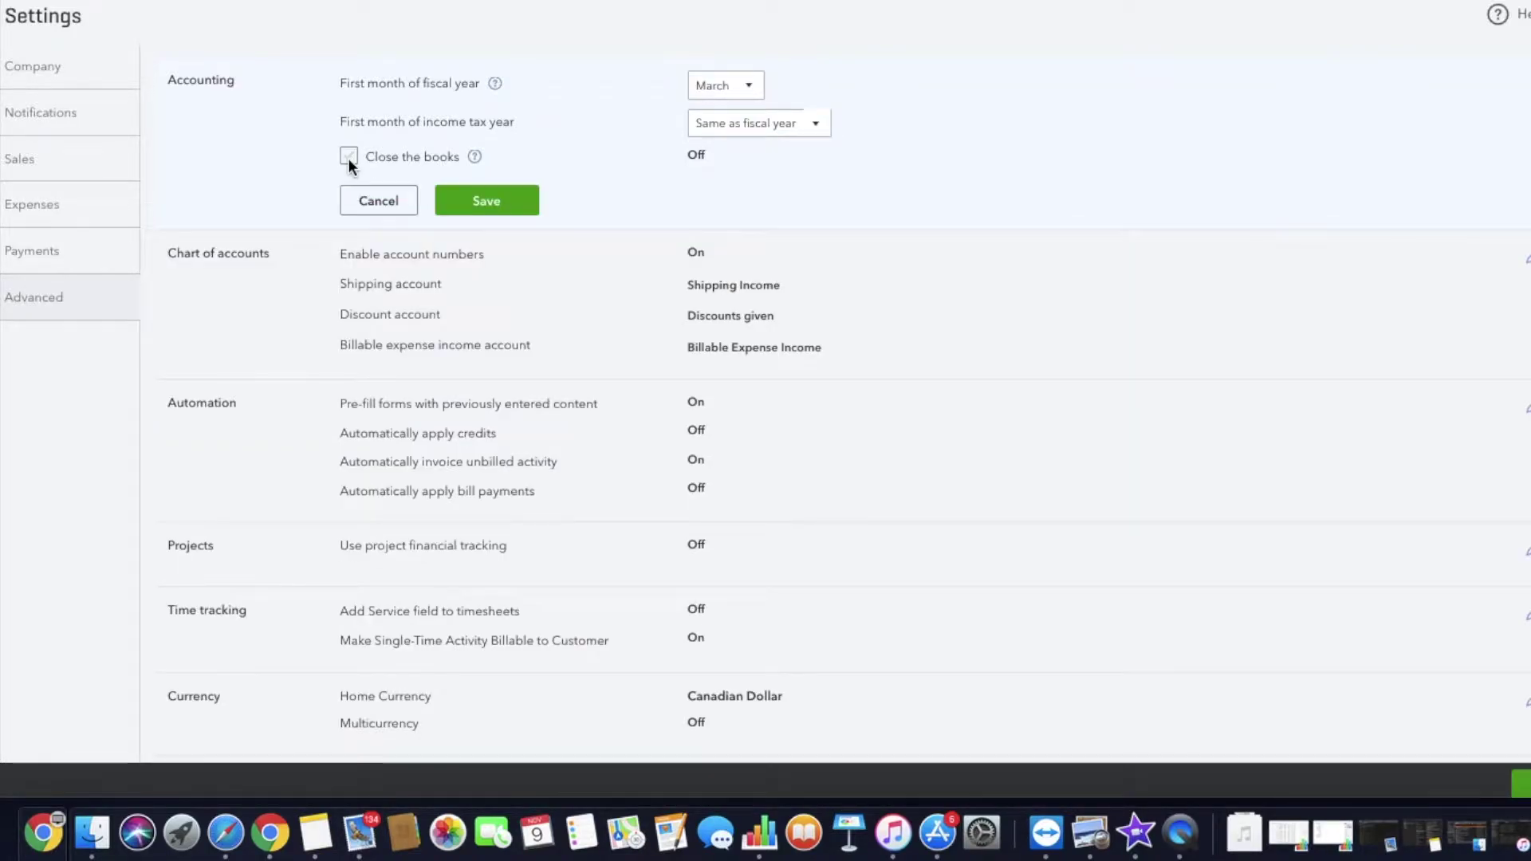
{"action": "left_click", "coordinate": [493, 199]}
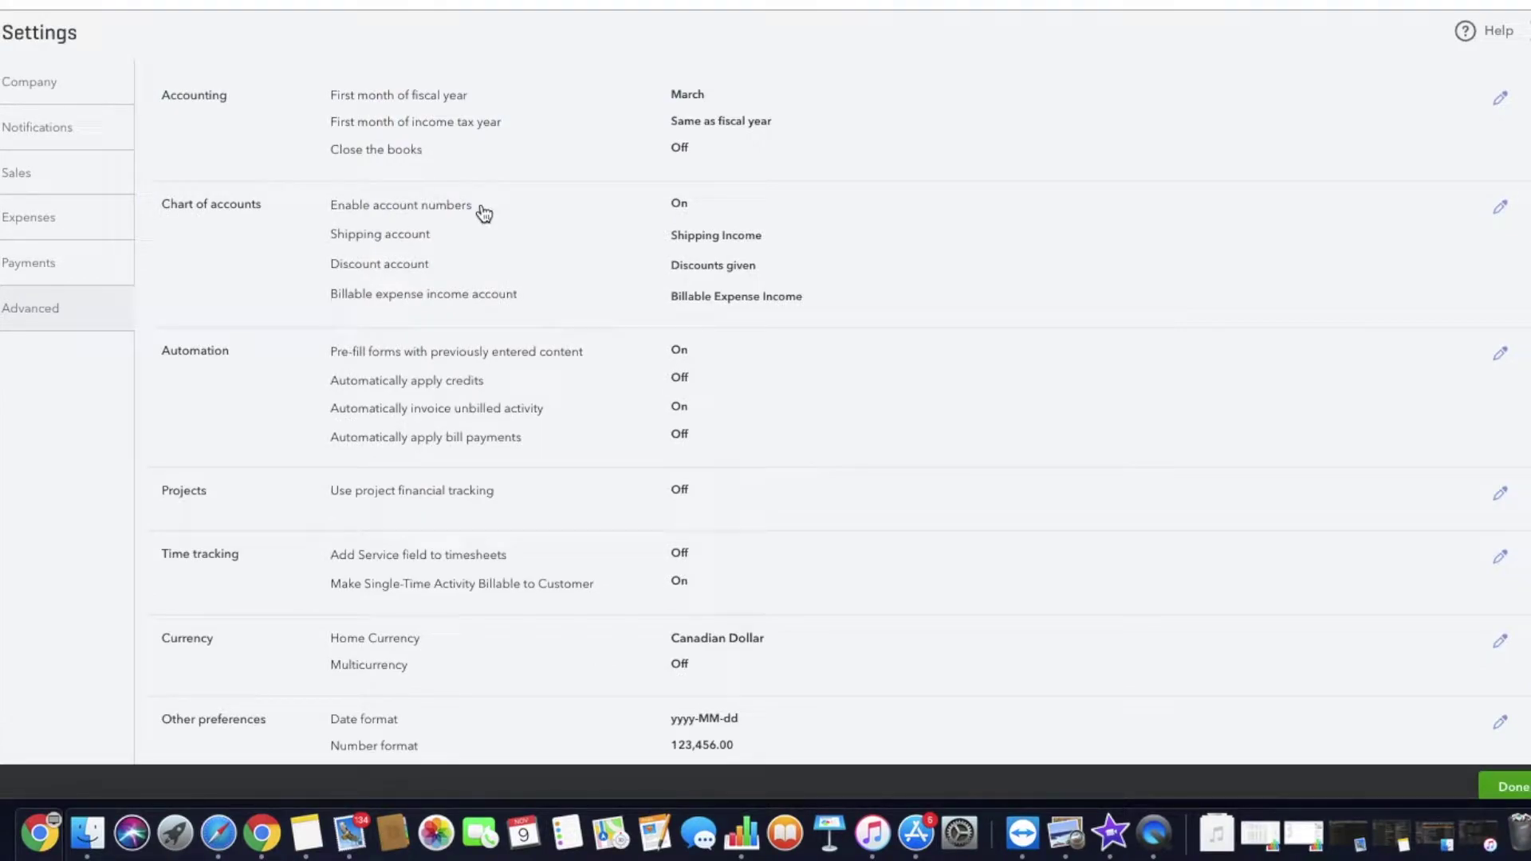
In the chart of accounts settings, keep account numbers enabled and look at the shipping account choices, keeping Shipping Income.
{"action": "left_click", "coordinate": [528, 277]}
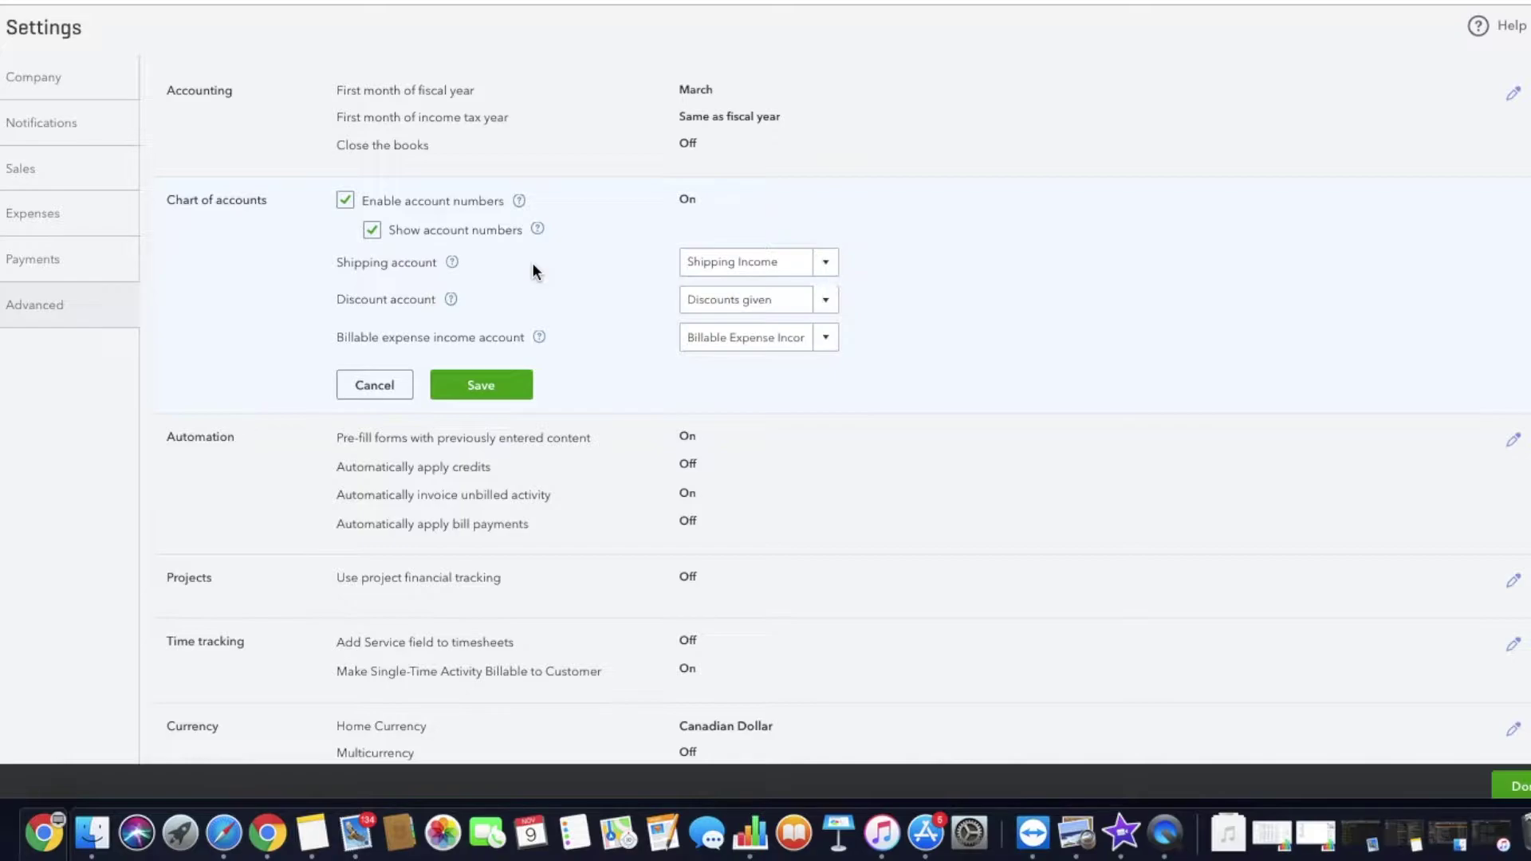
{"action": "left_click", "coordinate": [343, 202]}
{"action": "left_click", "coordinate": [343, 202]}
{"action": "left_click", "coordinate": [830, 263]}
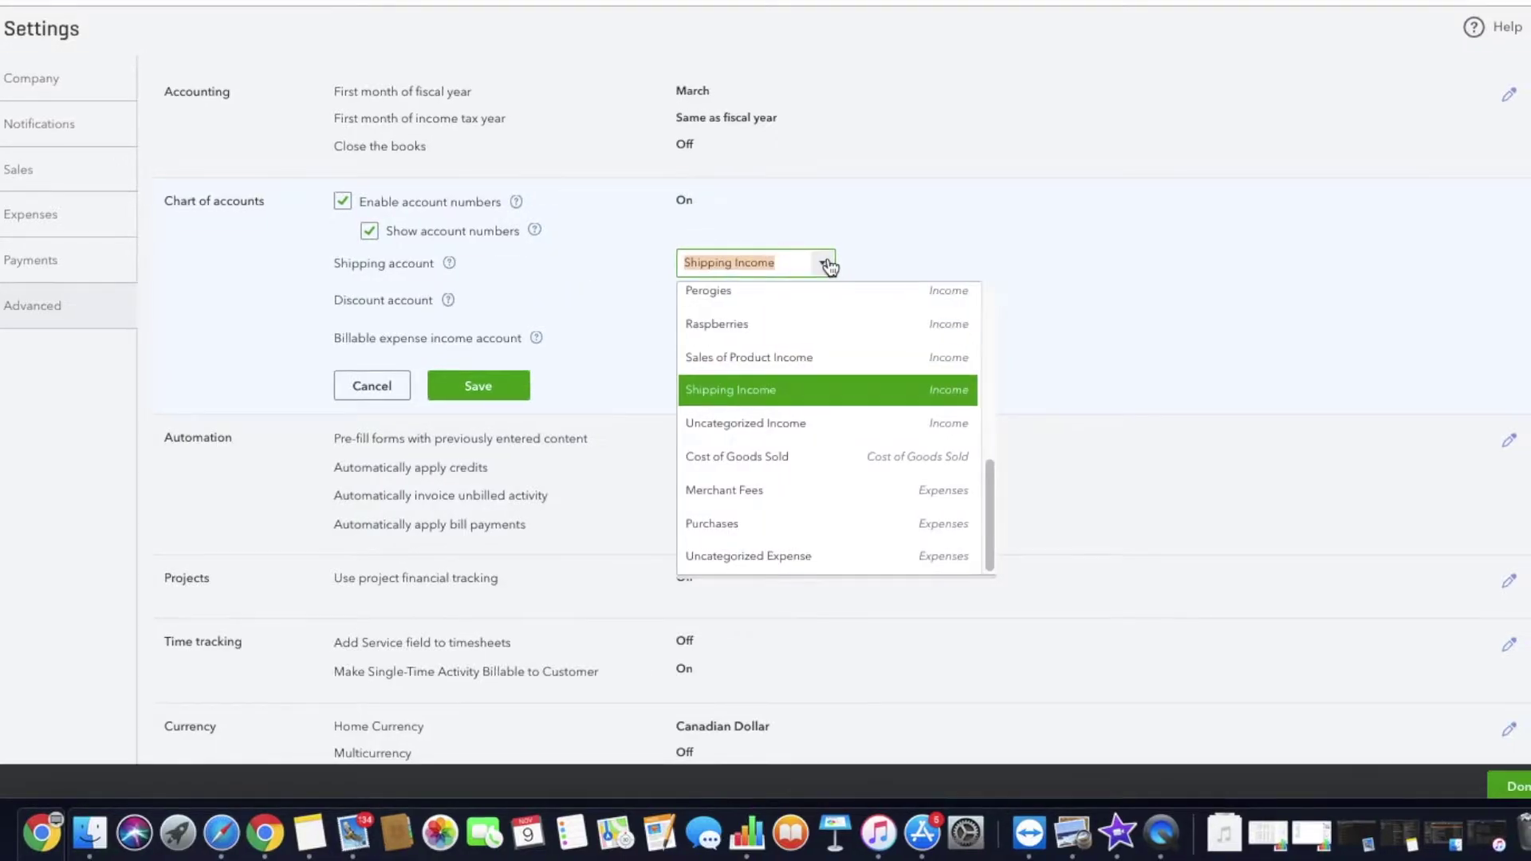
{"action": "left_click", "coordinate": [893, 226]}
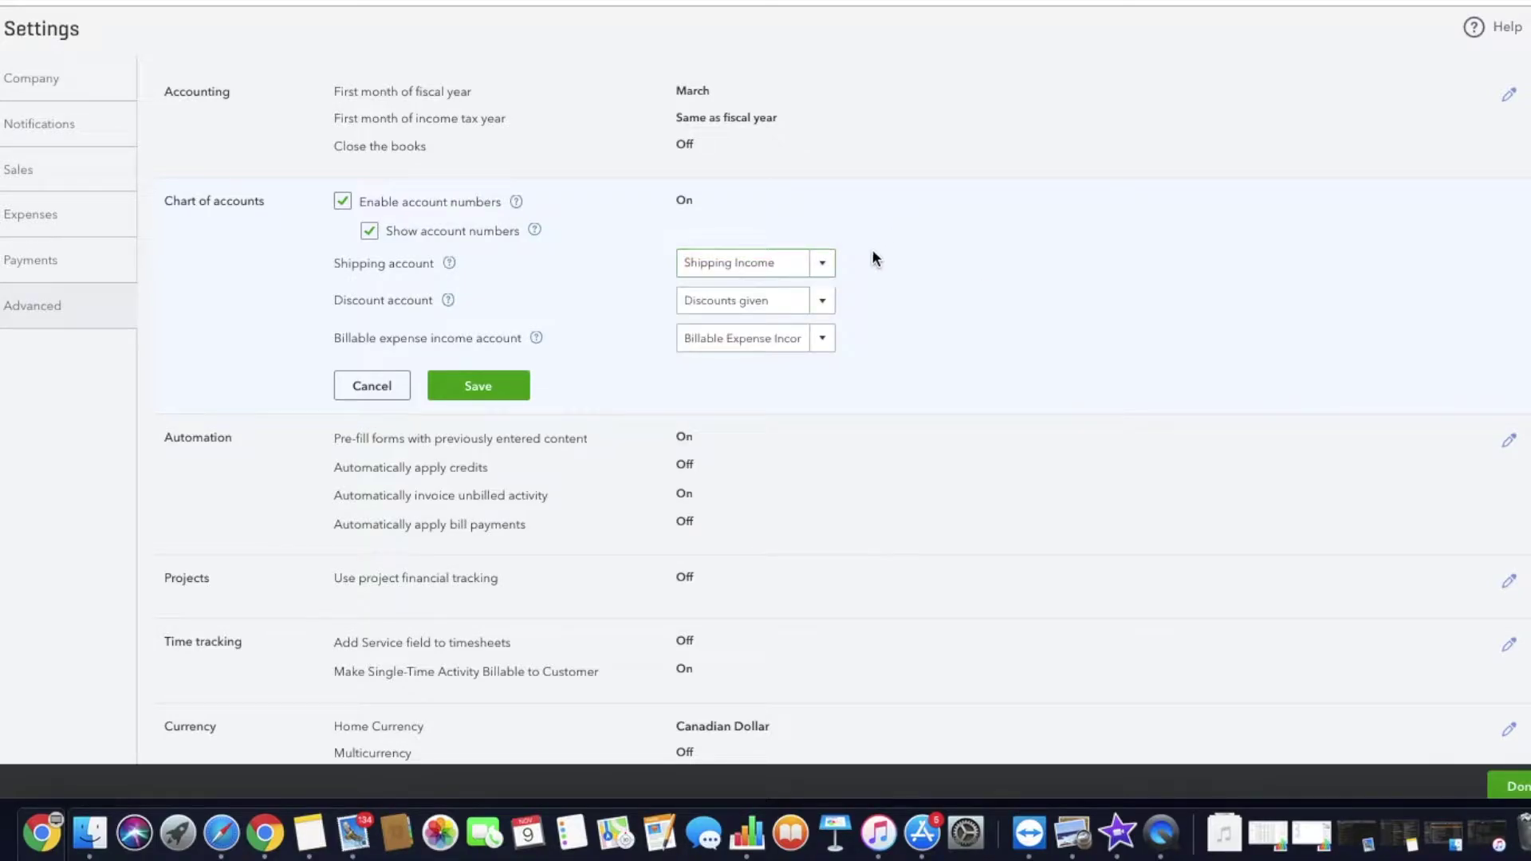
Check the discount and billable expense account choices, keep Discounts given and Billable Expense Income, and save the chart of accounts settings.
{"action": "left_click", "coordinate": [827, 301]}
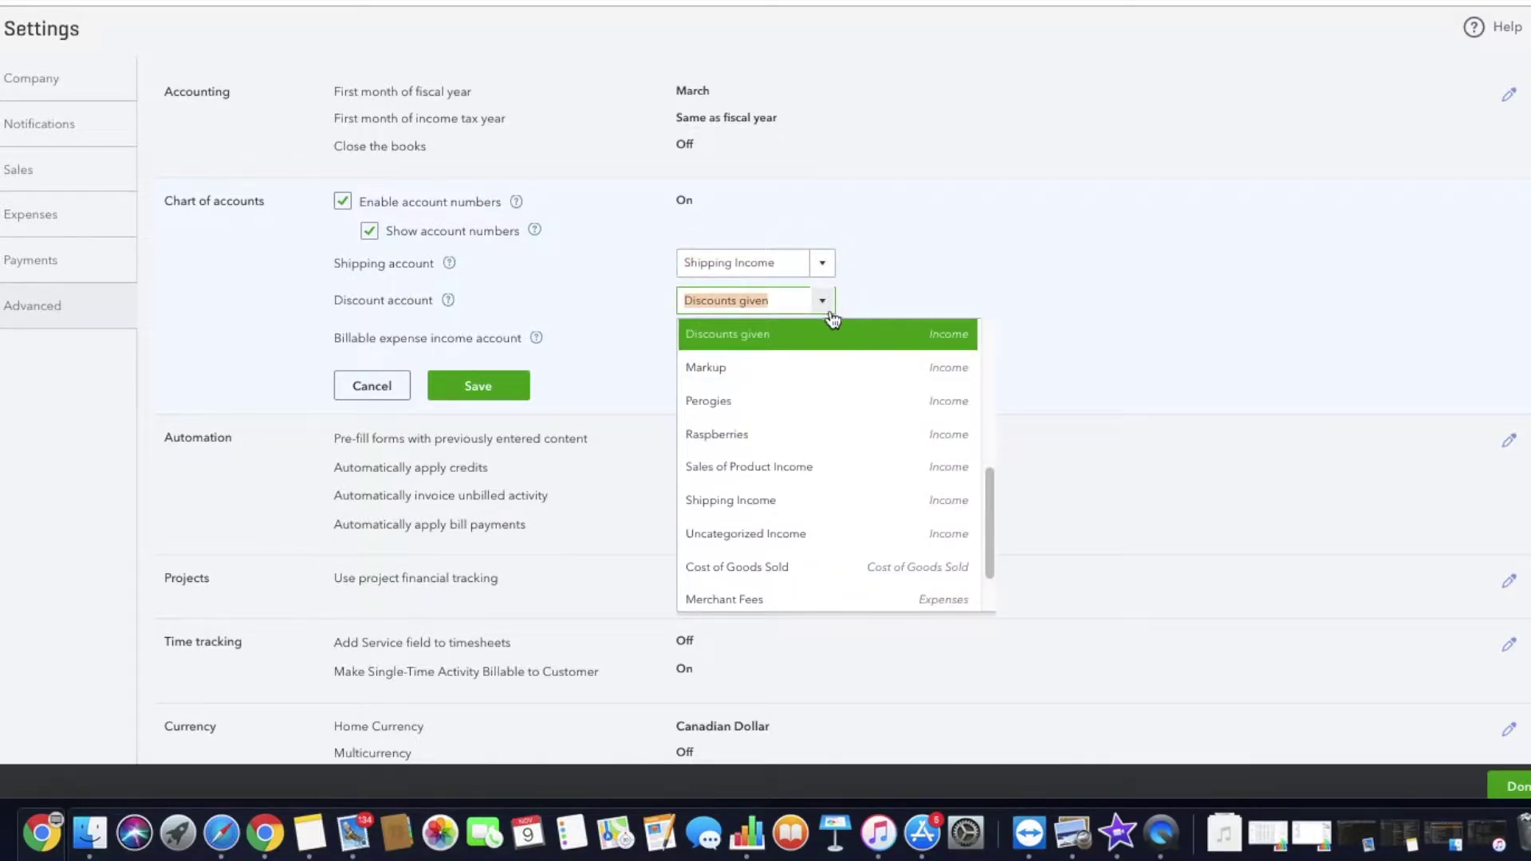
{"action": "scroll", "coordinate": [826, 400], "scroll_direction": "up", "scroll_amount": 2}
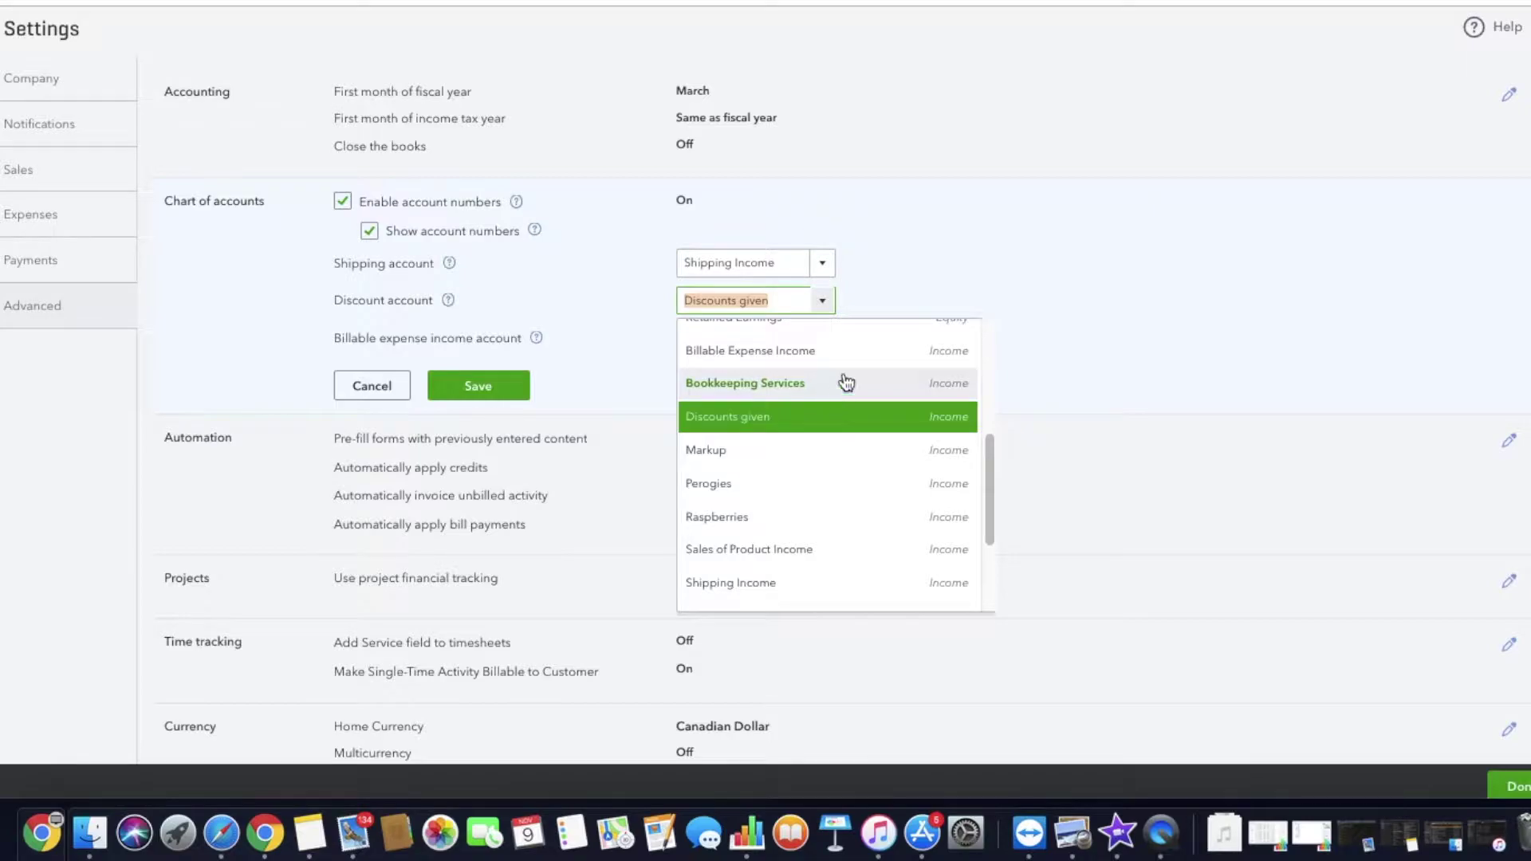
{"action": "left_click", "coordinate": [1018, 233]}
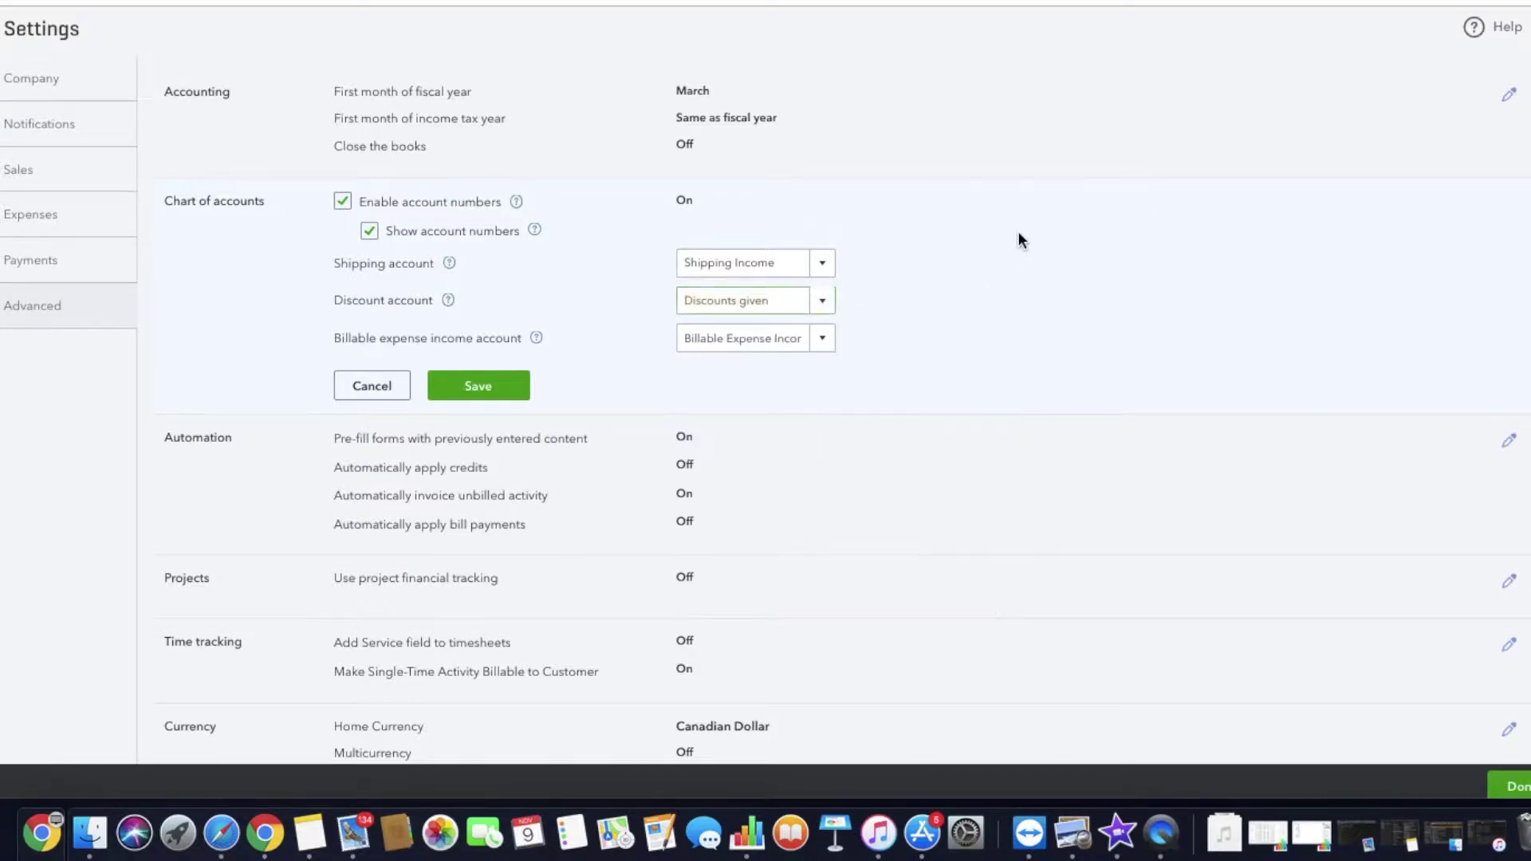
{"action": "left_click", "coordinate": [822, 343]}
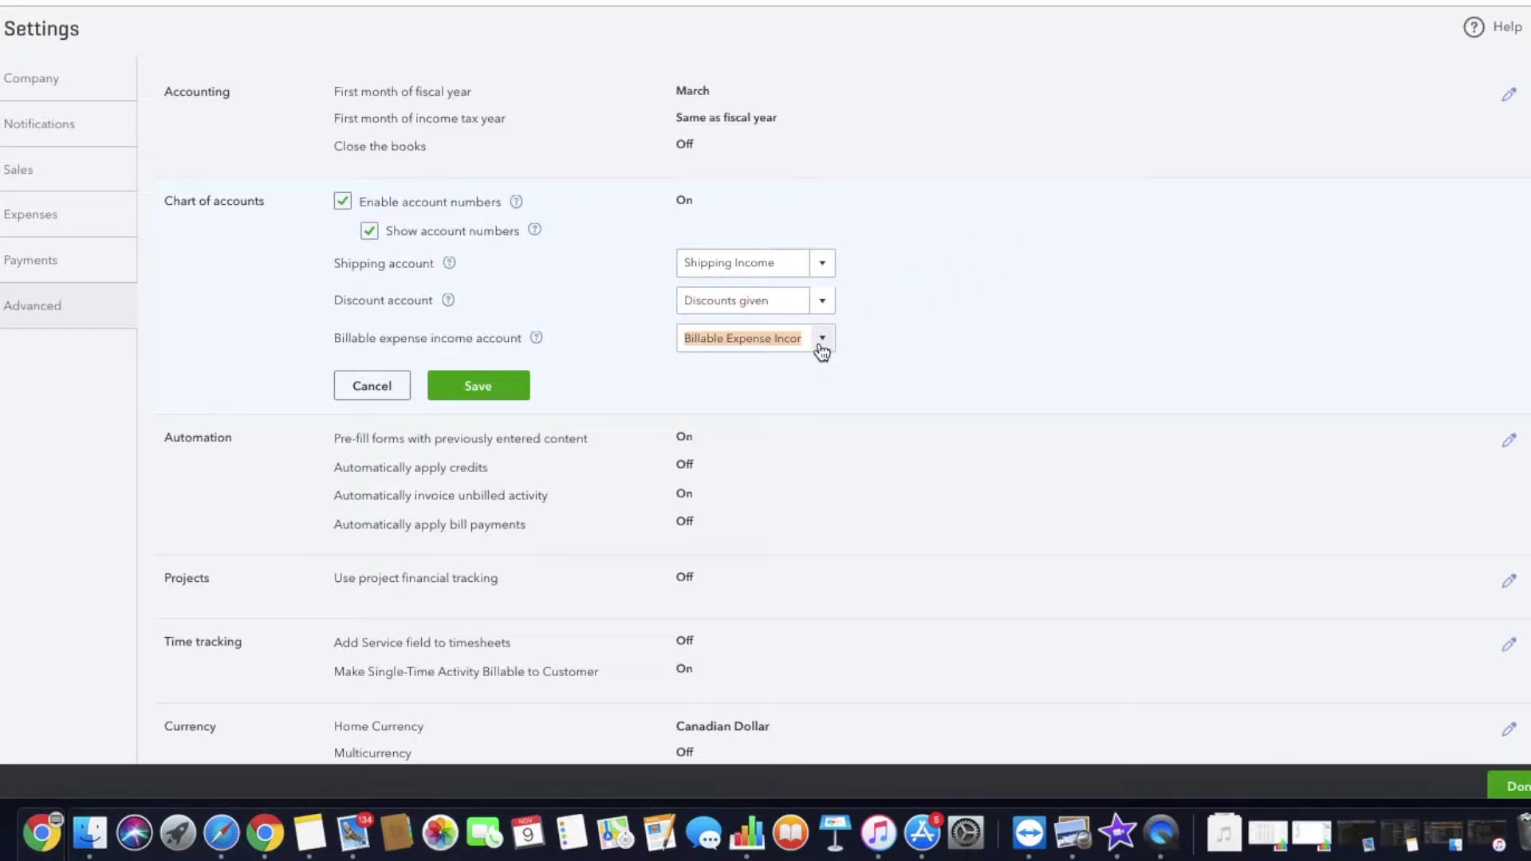
{"action": "left_click", "coordinate": [1003, 277]}
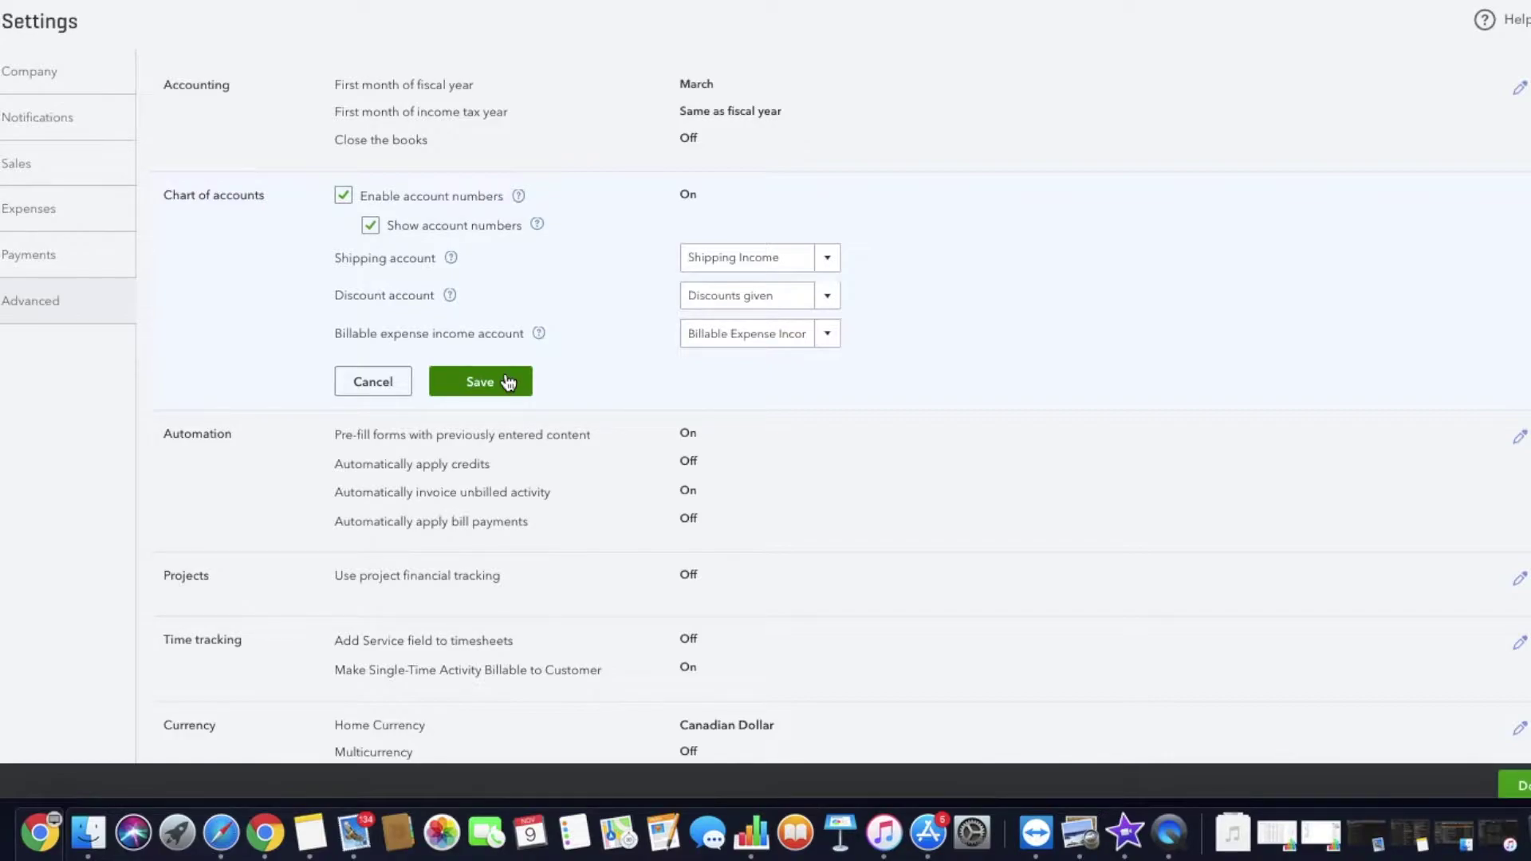
{"action": "left_click", "coordinate": [508, 384]}
{"action": "left_click", "coordinate": [505, 382]}
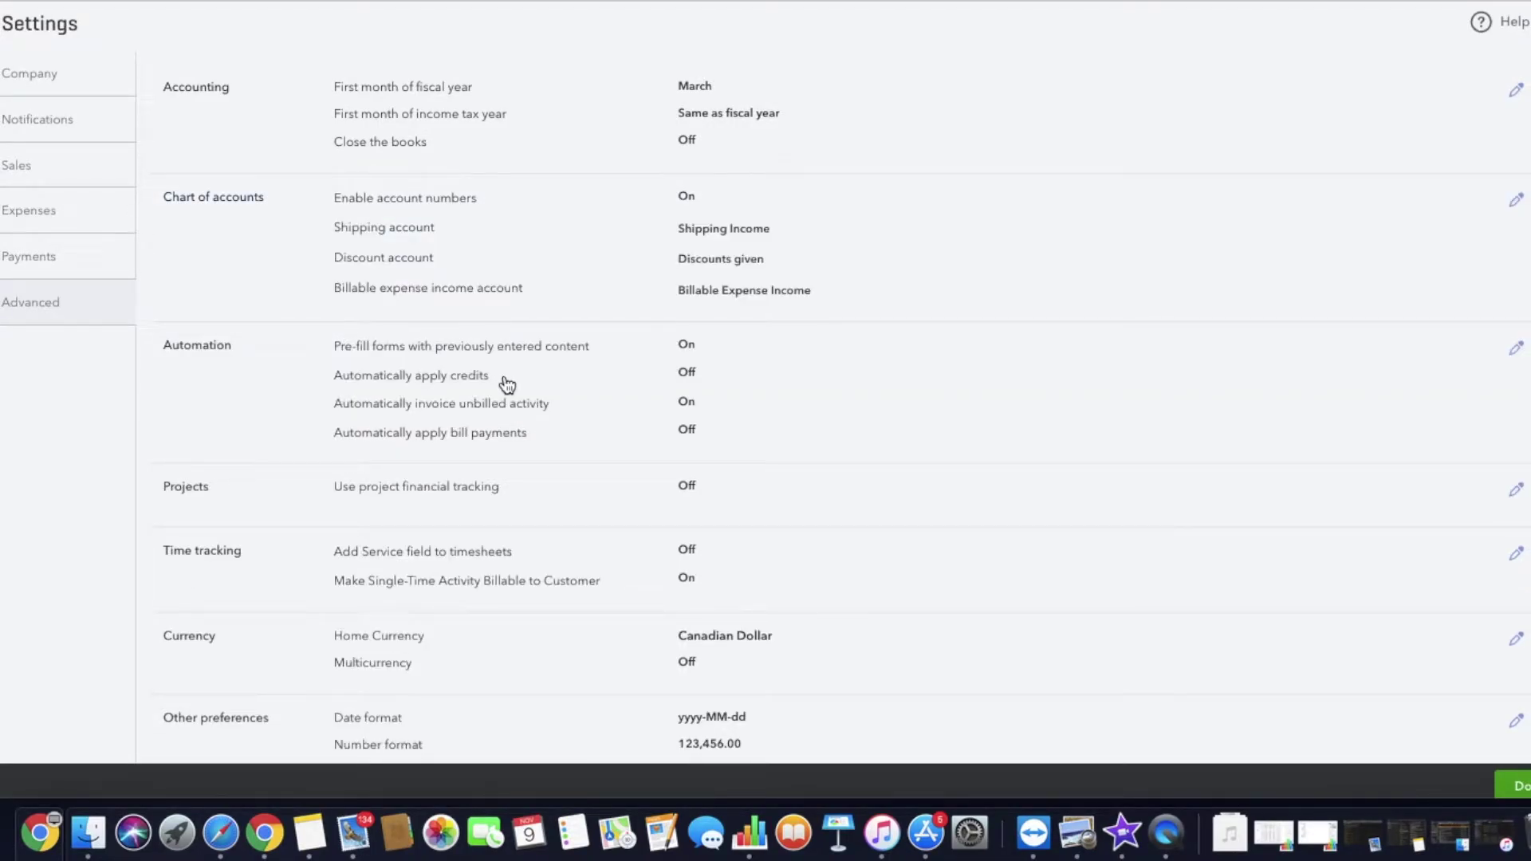
In the automation settings, keep pre-filled forms and automatic invoicing of unbilled activity on, keep automatic credits and bill payments off, and save.
{"action": "left_click", "coordinate": [508, 385]}
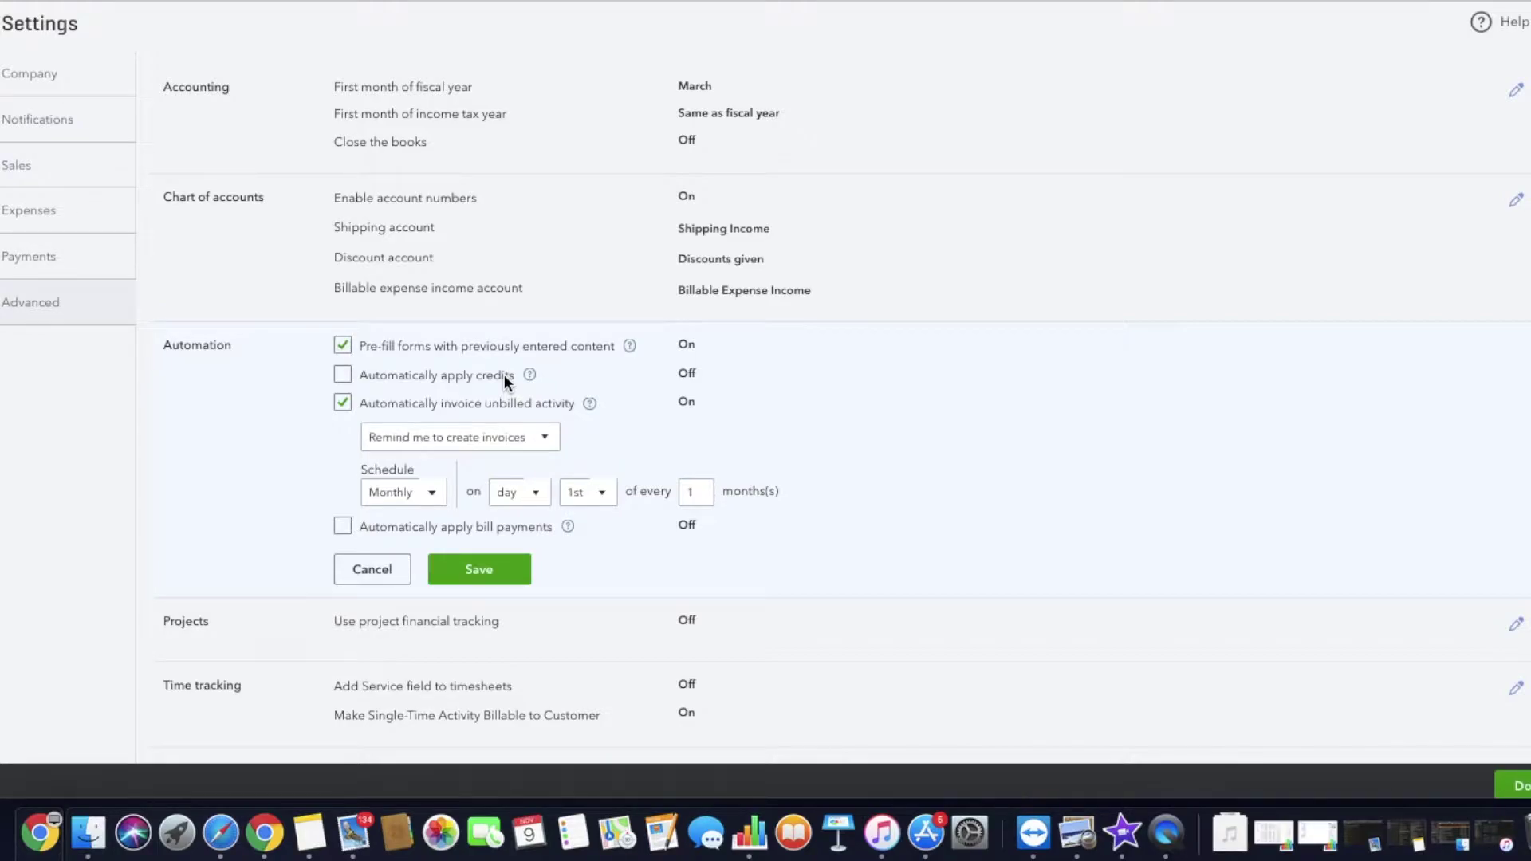
{"action": "scroll", "coordinate": [503, 375], "scroll_direction": "down", "scroll_amount": 1}
{"action": "left_click", "coordinate": [343, 341]}
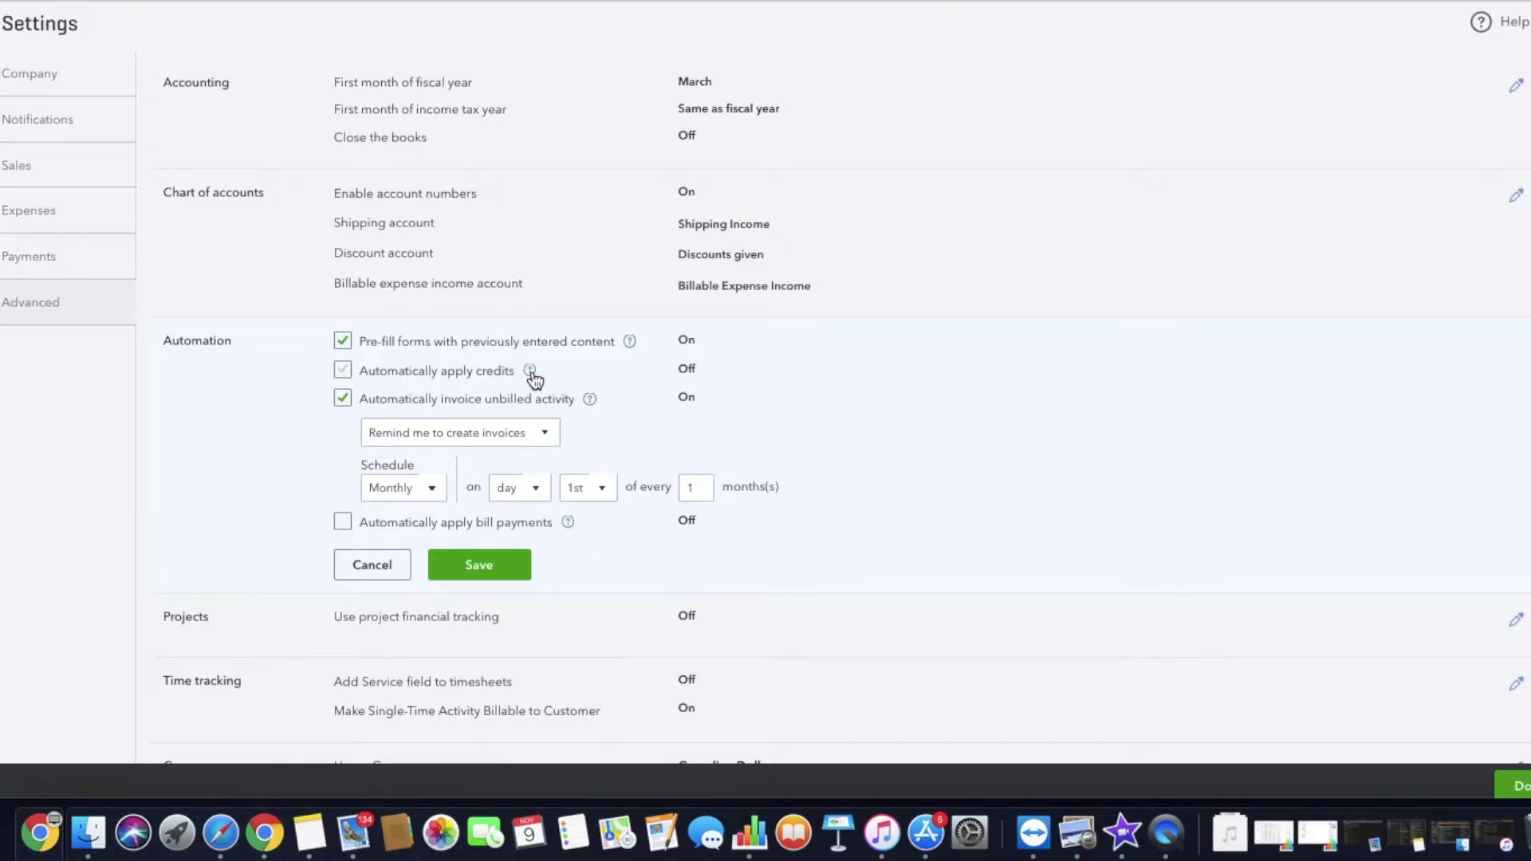
{"action": "left_click", "coordinate": [343, 398]}
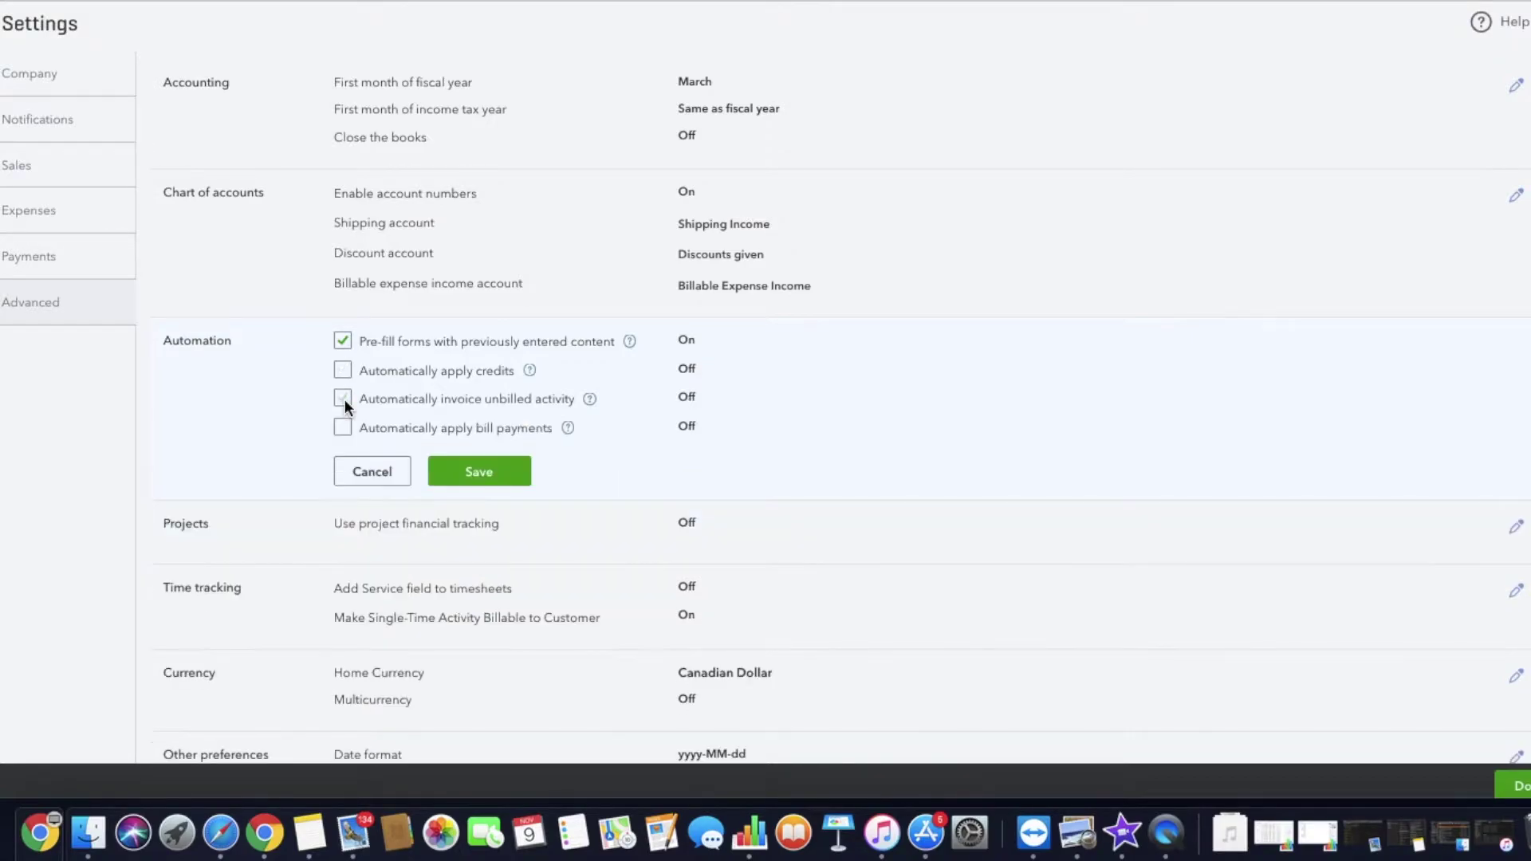
{"action": "left_click", "coordinate": [343, 398]}
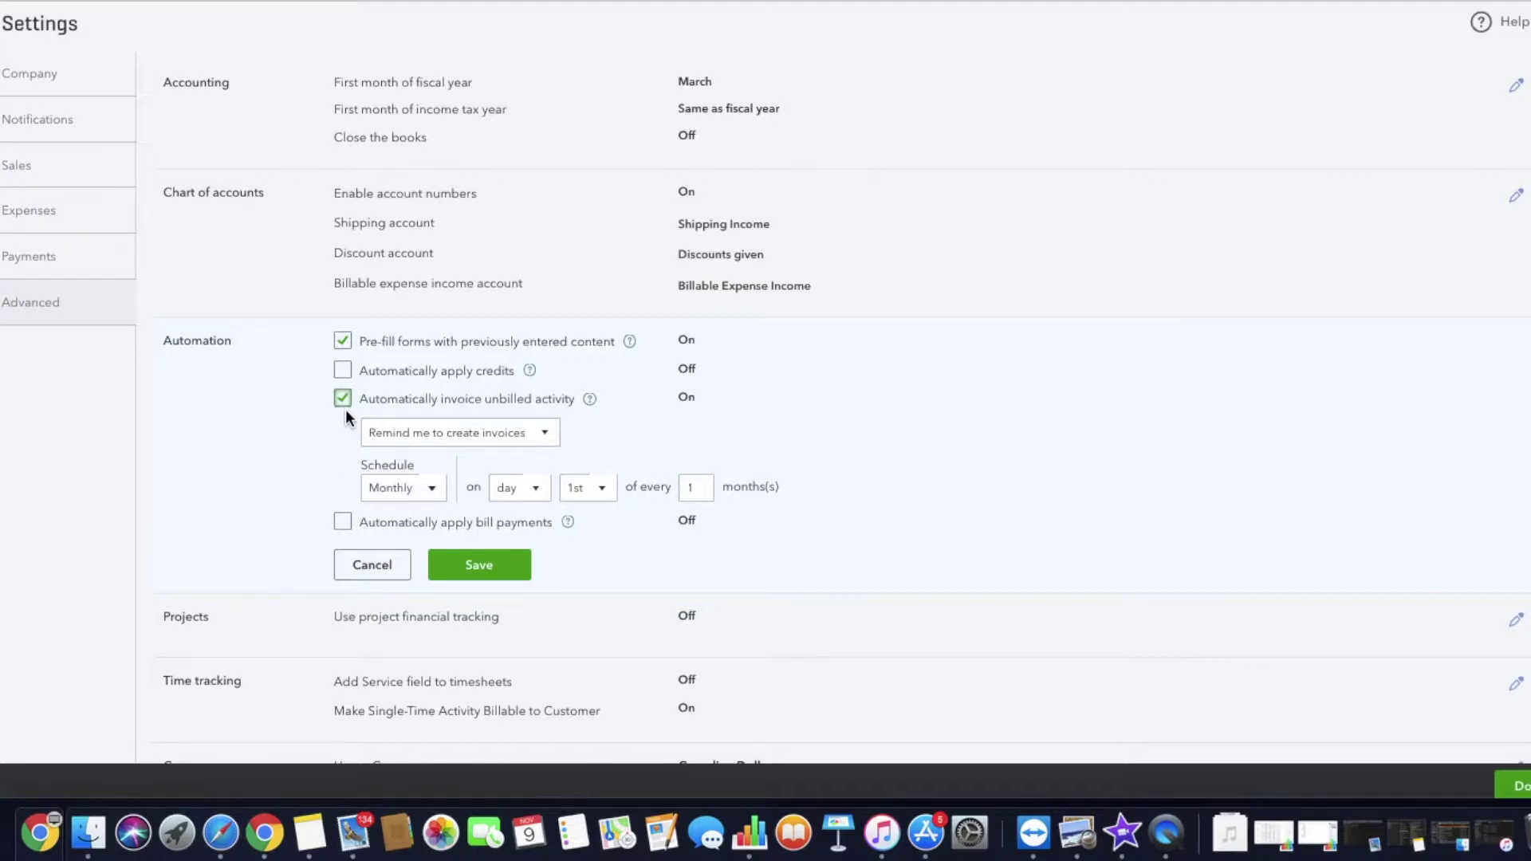
{"action": "left_click", "coordinate": [343, 398]}
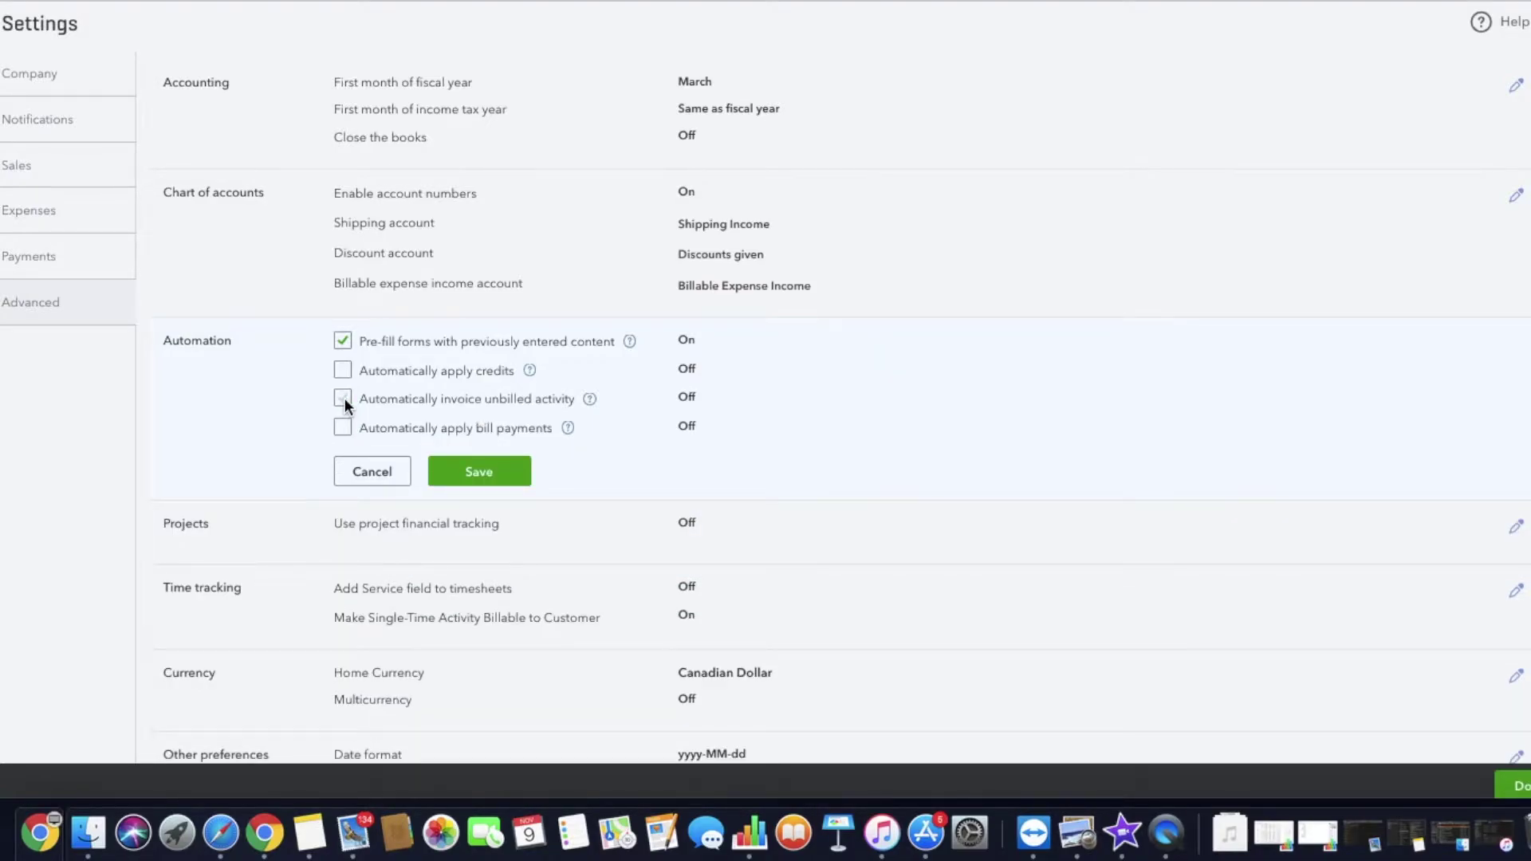
{"action": "left_click", "coordinate": [343, 398]}
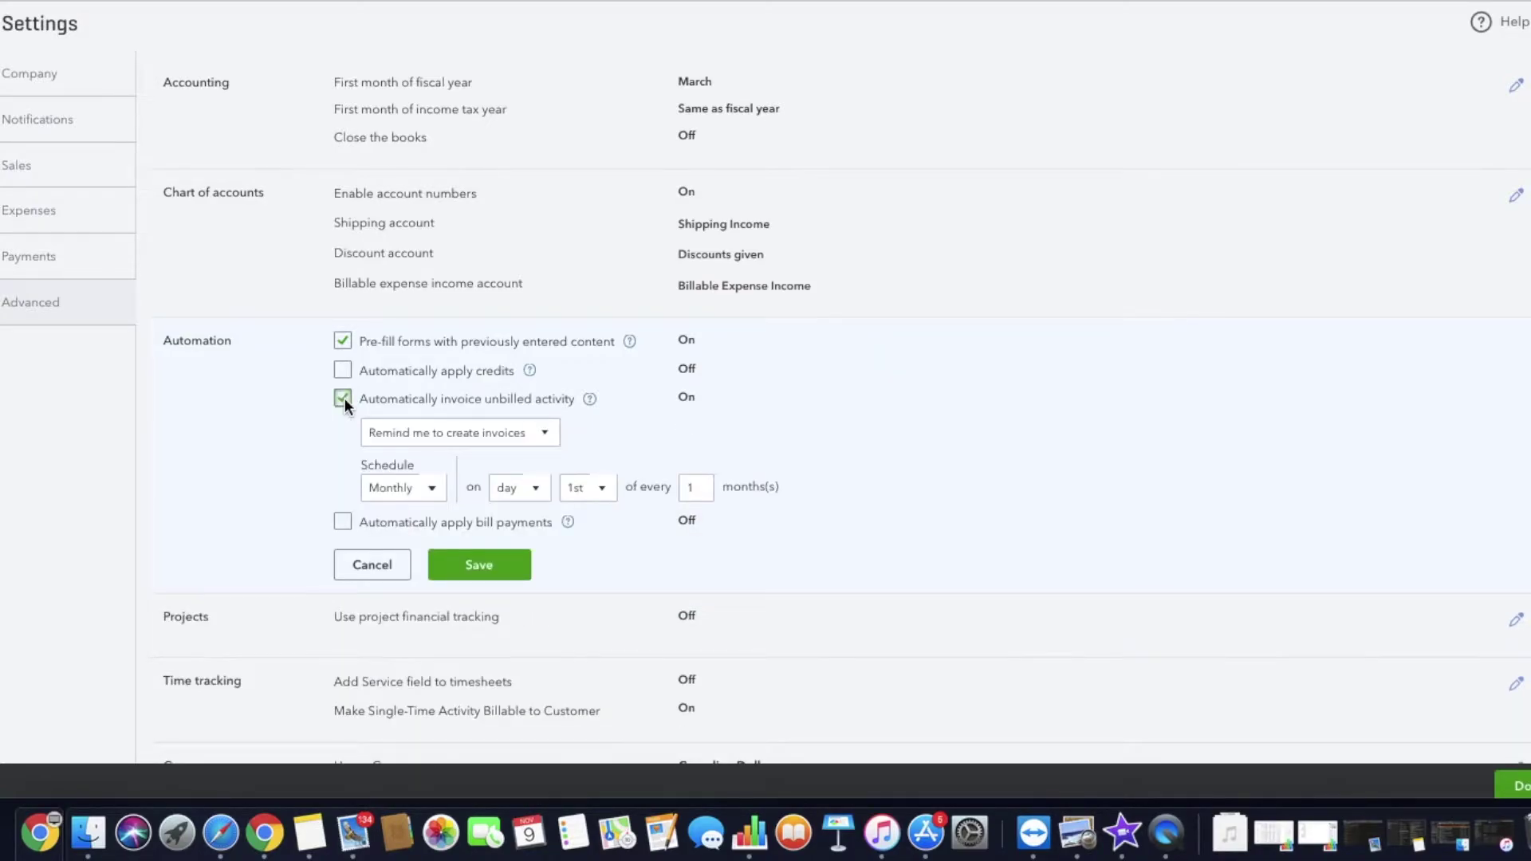
{"action": "left_click", "coordinate": [341, 523]}
{"action": "left_click", "coordinate": [458, 558]}
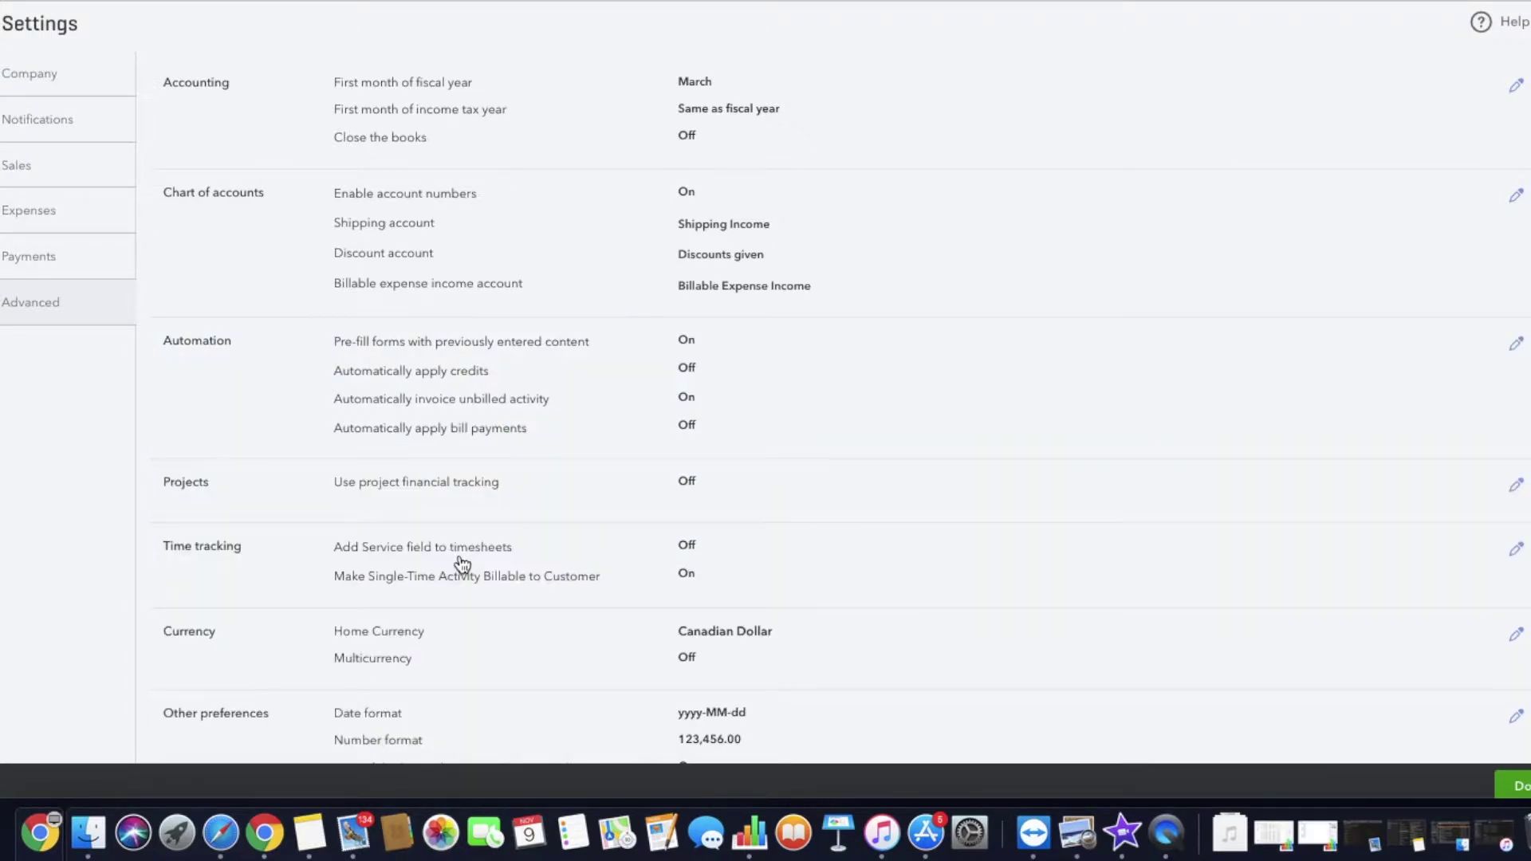
Look at the project financial tracking option and the time tracking options, including the first day of the work week, without changing them.
{"action": "left_click", "coordinate": [460, 506]}
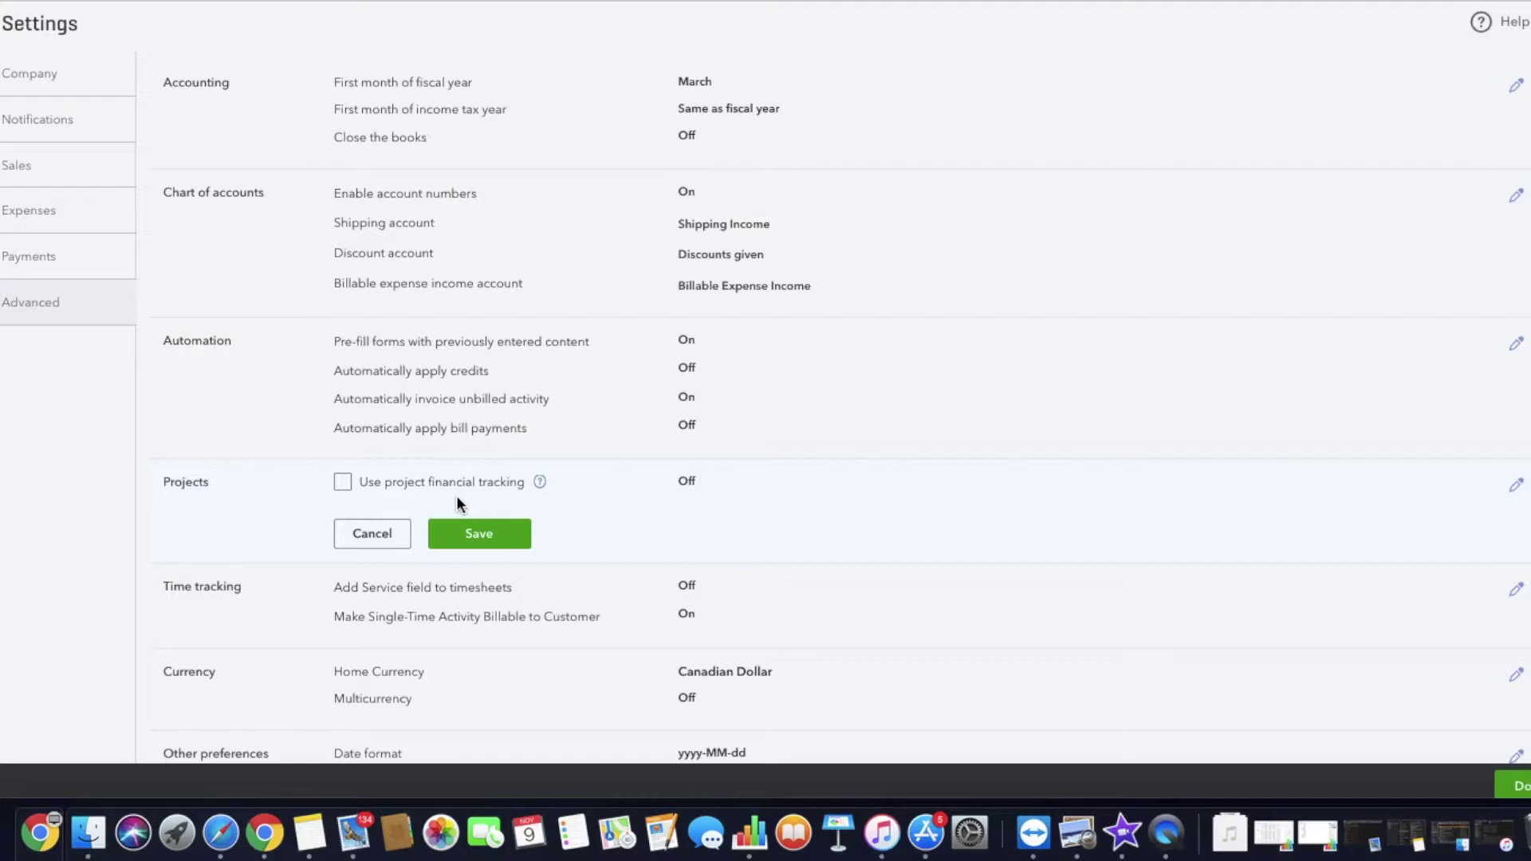
{"action": "left_click", "coordinate": [452, 600]}
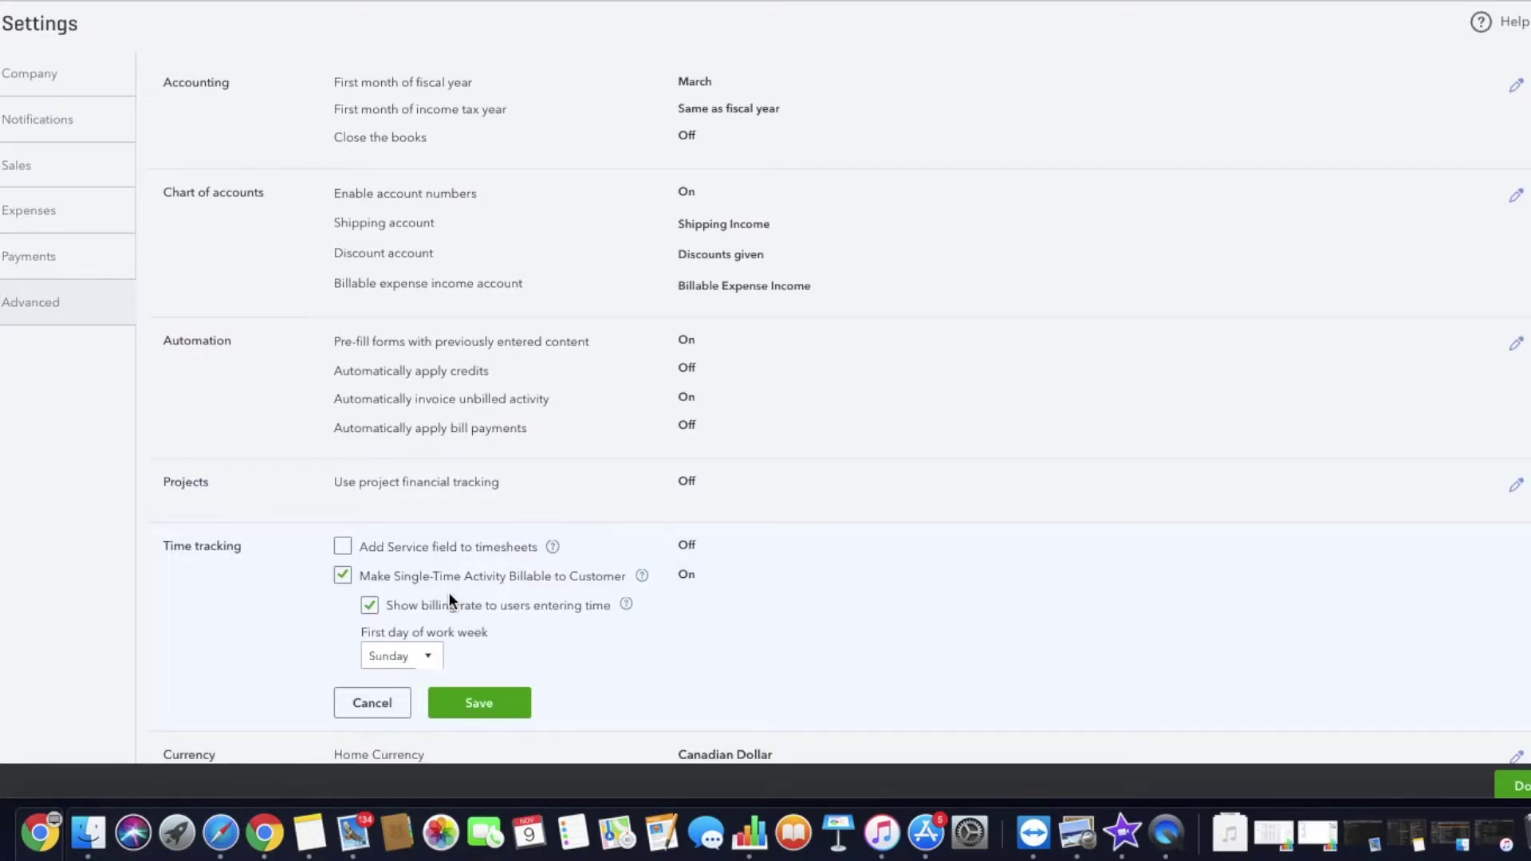
{"action": "scroll", "coordinate": [458, 577], "scroll_direction": "down", "scroll_amount": 2}
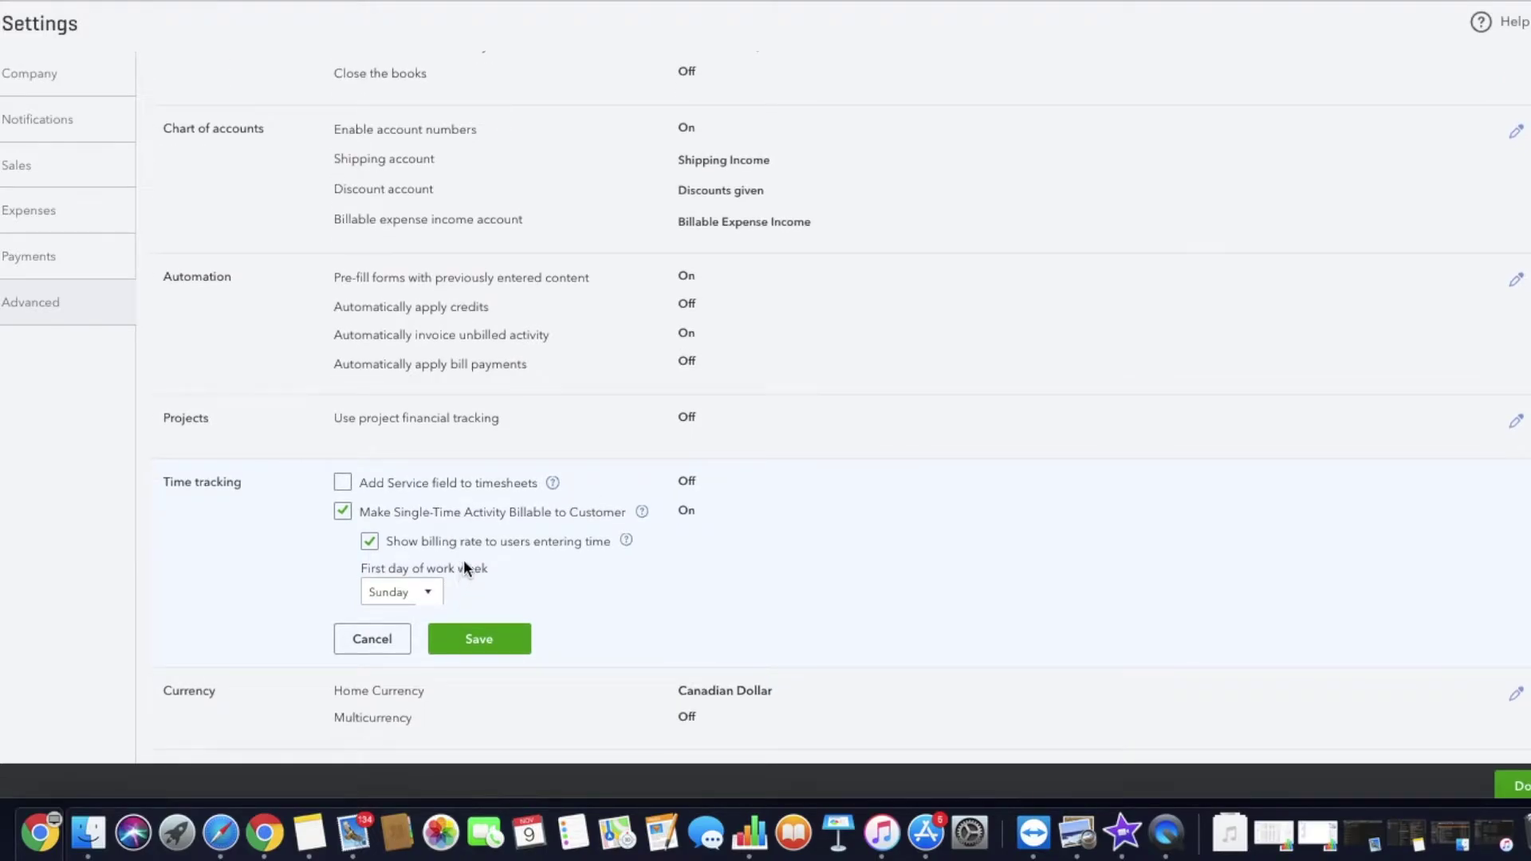
{"action": "scroll", "coordinate": [466, 552], "scroll_direction": "down", "scroll_amount": 2}
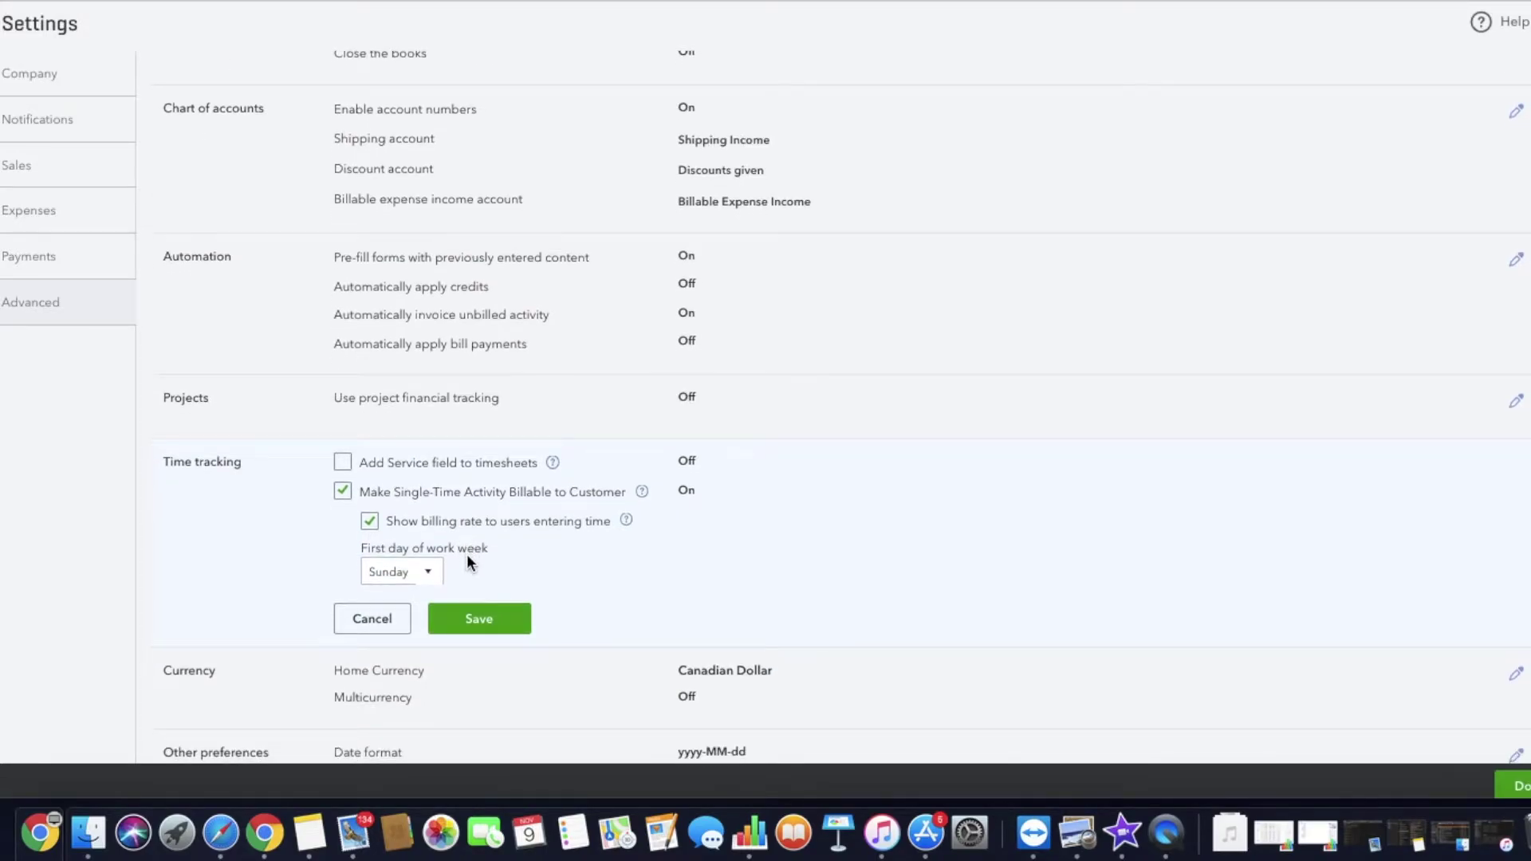
{"action": "scroll", "coordinate": [470, 569], "scroll_direction": "down", "scroll_amount": 1}
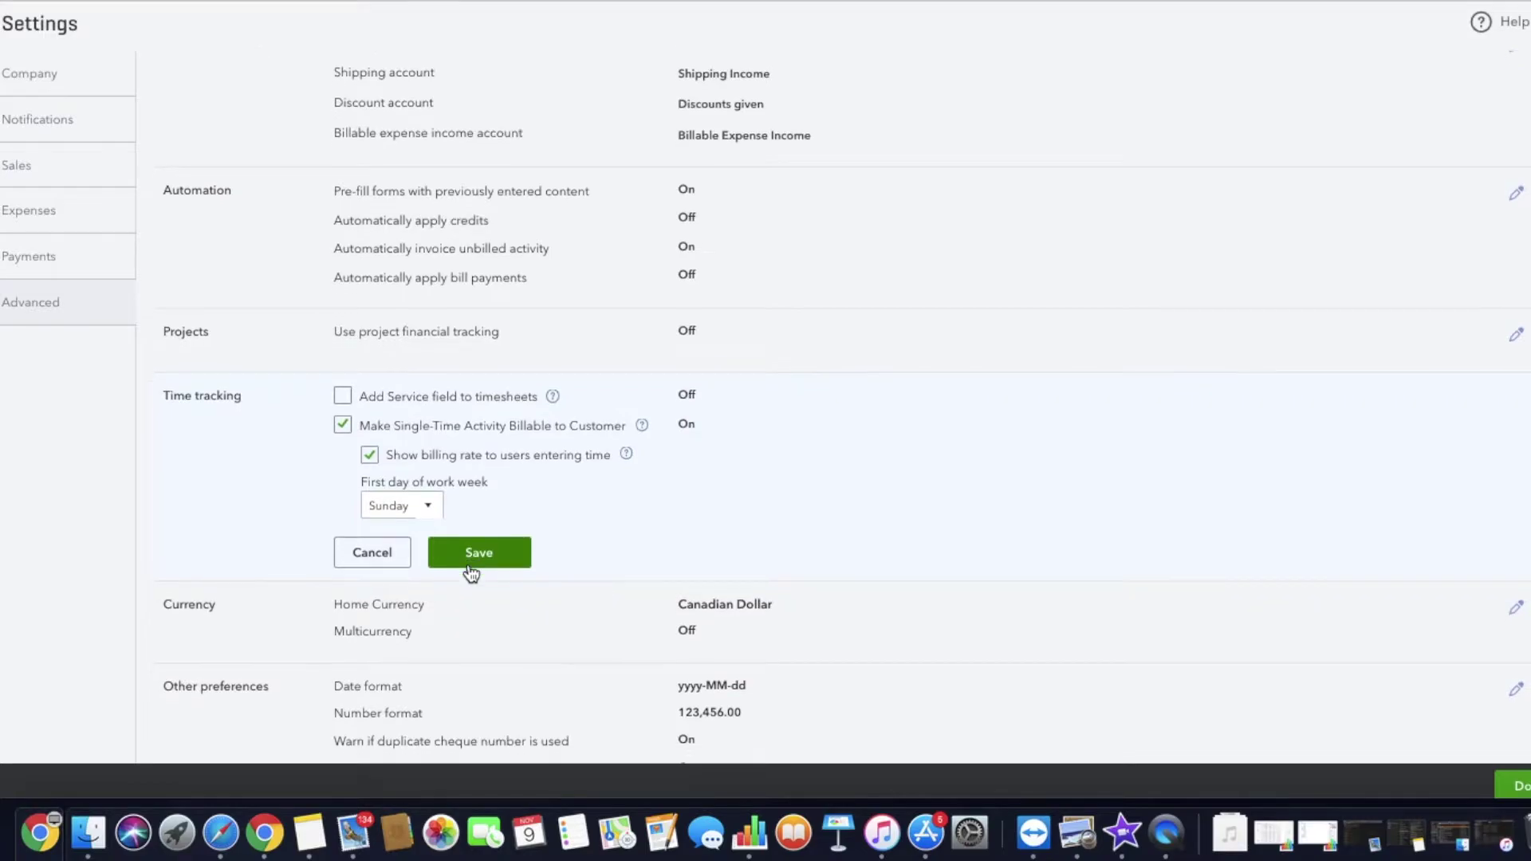
{"action": "scroll", "coordinate": [467, 563], "scroll_direction": "down", "scroll_amount": 2}
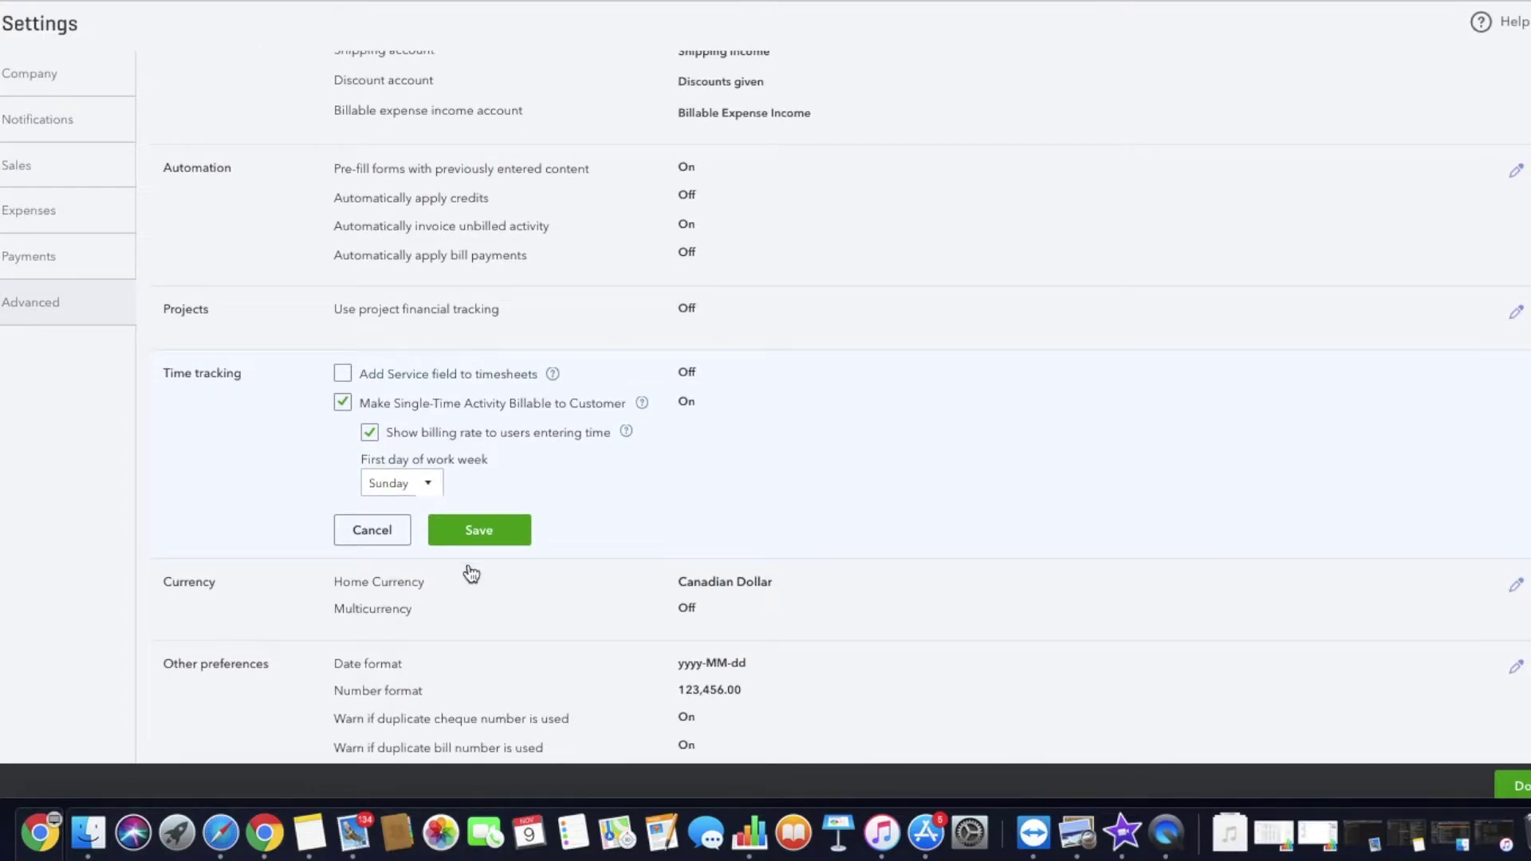
{"action": "scroll", "coordinate": [472, 573], "scroll_direction": "down", "scroll_amount": 1}
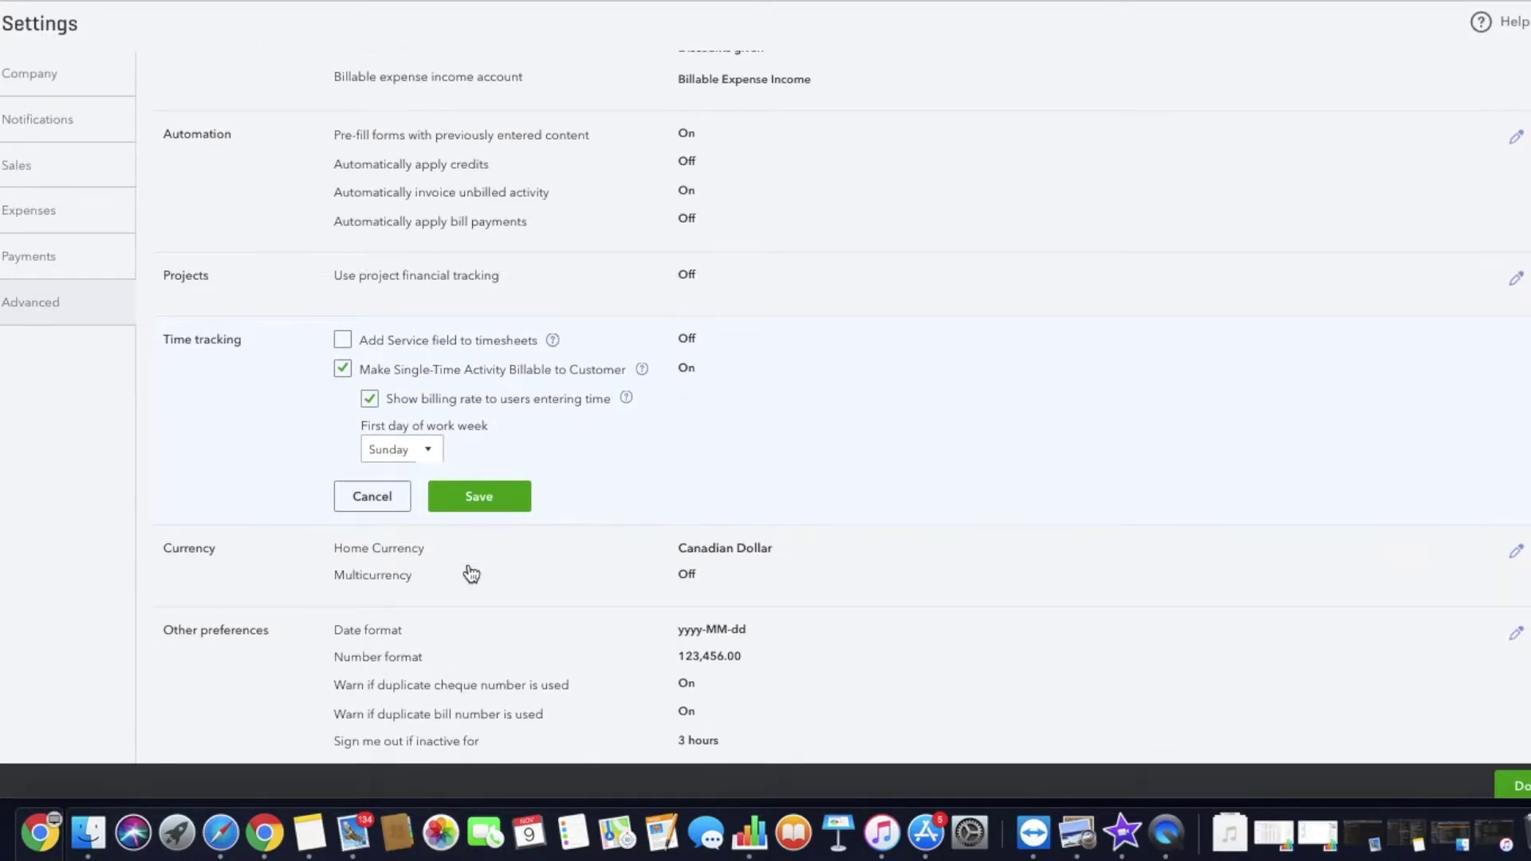
{"action": "scroll", "coordinate": [471, 574], "scroll_direction": "down", "scroll_amount": 1}
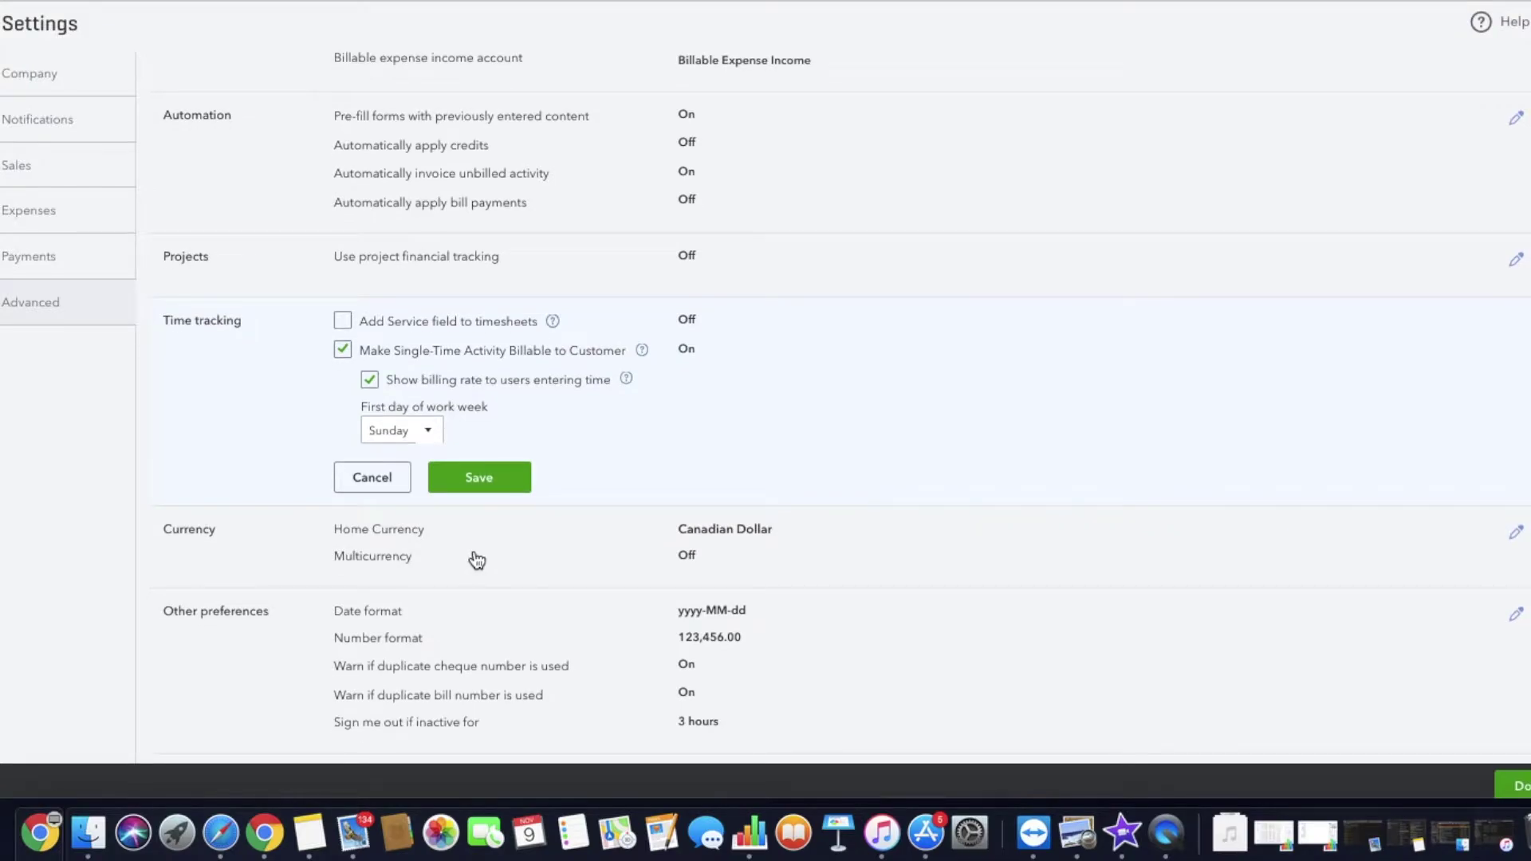
In the currency settings, select Multicurrency to read its conditions, without accepting them or saving.
{"action": "left_click", "coordinate": [480, 551]}
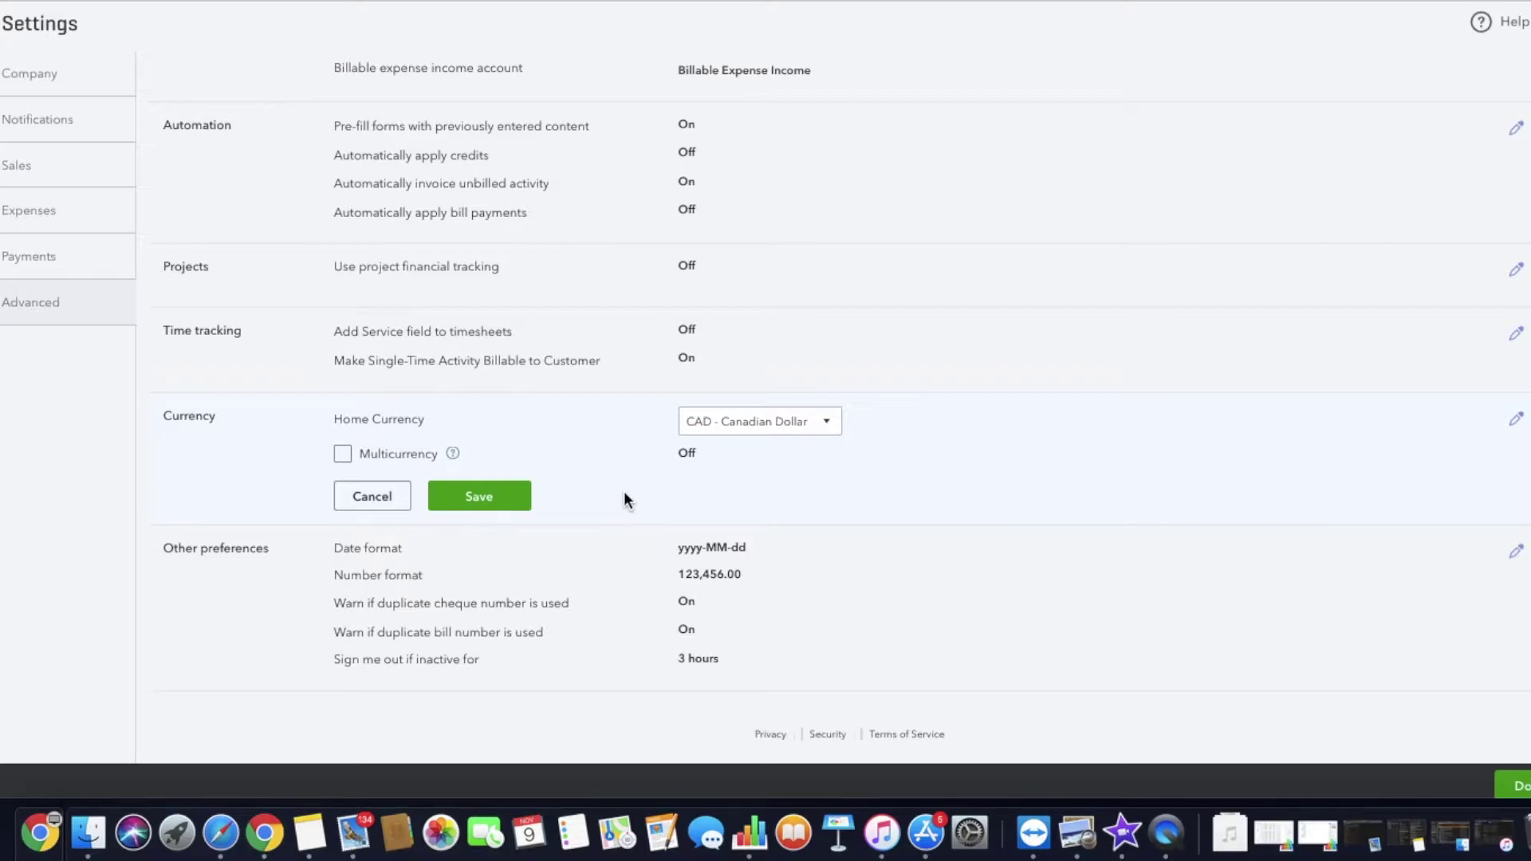
{"action": "left_click", "coordinate": [343, 454]}
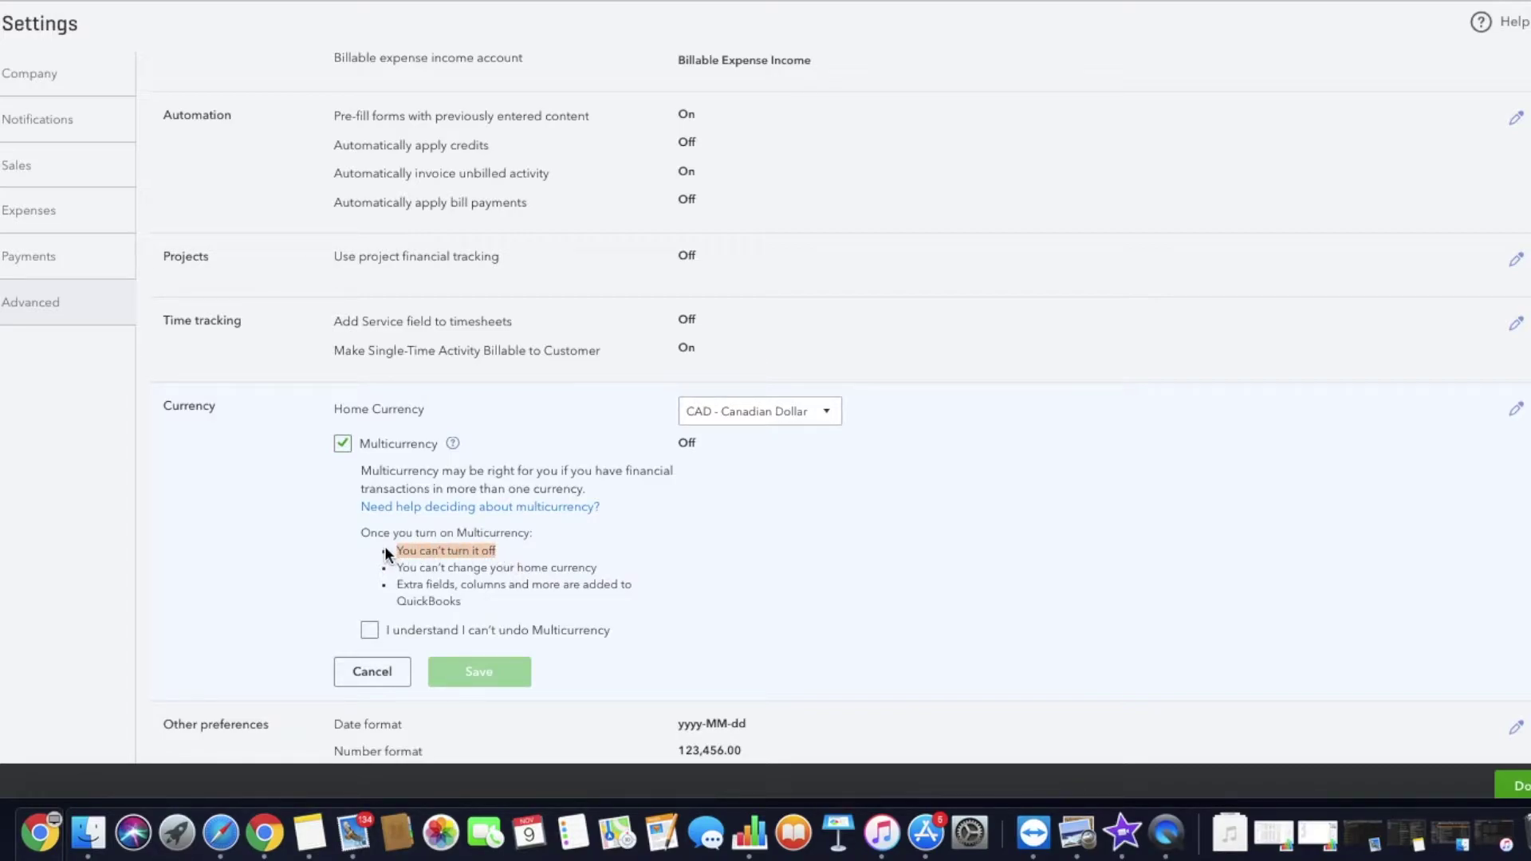
{"action": "scroll", "coordinate": [384, 546], "scroll_direction": "down", "scroll_amount": 1}
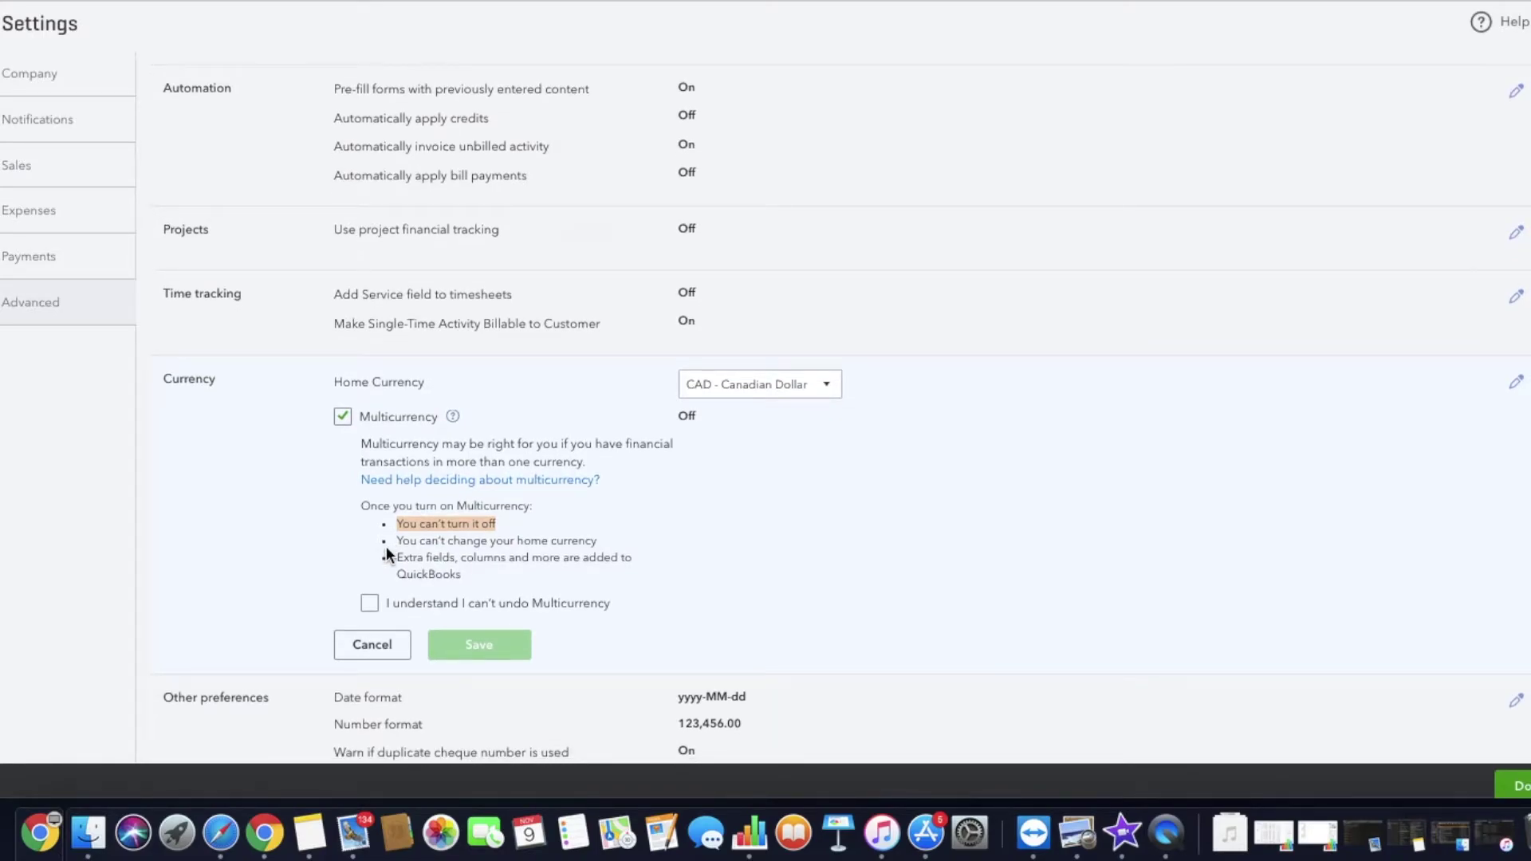
{"action": "scroll", "coordinate": [387, 551], "scroll_direction": "down", "scroll_amount": 2}
{"action": "scroll", "coordinate": [388, 554], "scroll_direction": "down", "scroll_amount": 2}
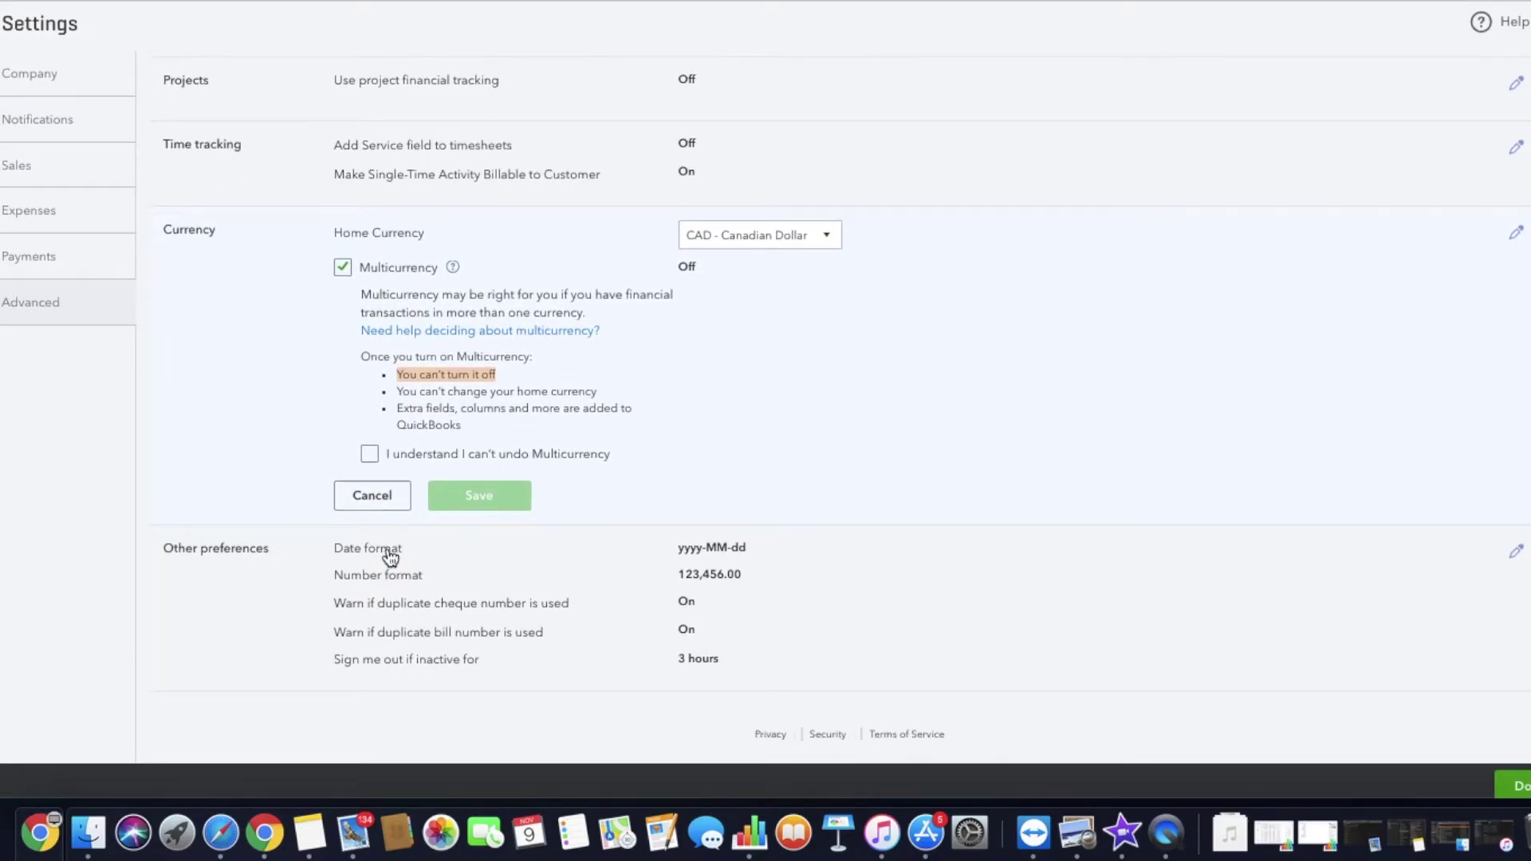
In the other preferences, check the format and sign-out choices, keep yyyy-MM-dd, 123,456.00 and 3 hours, and save.
{"action": "left_click", "coordinate": [403, 572]}
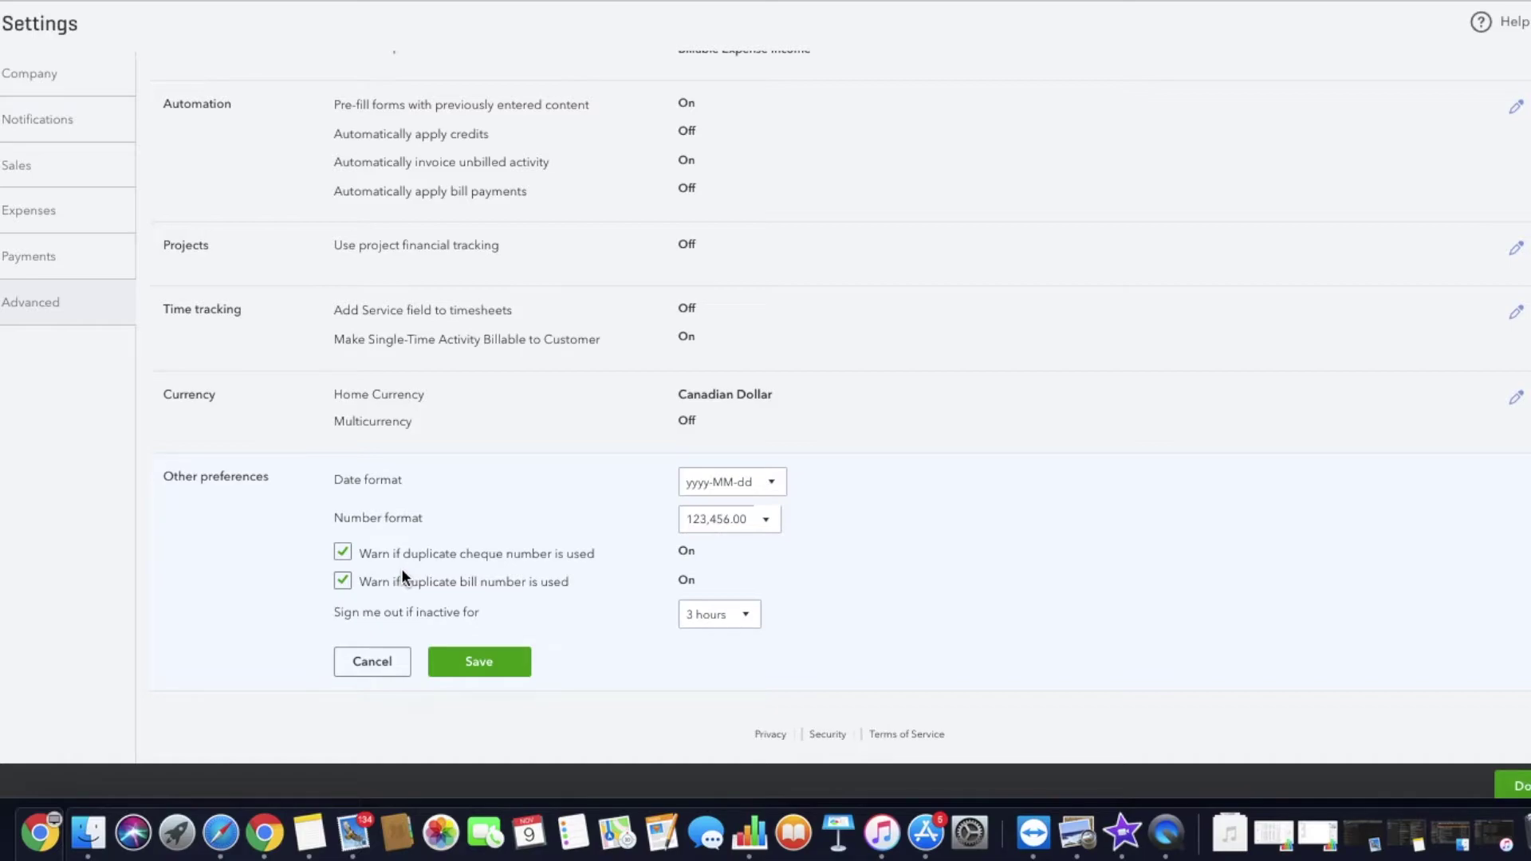
{"action": "left_click", "coordinate": [766, 493]}
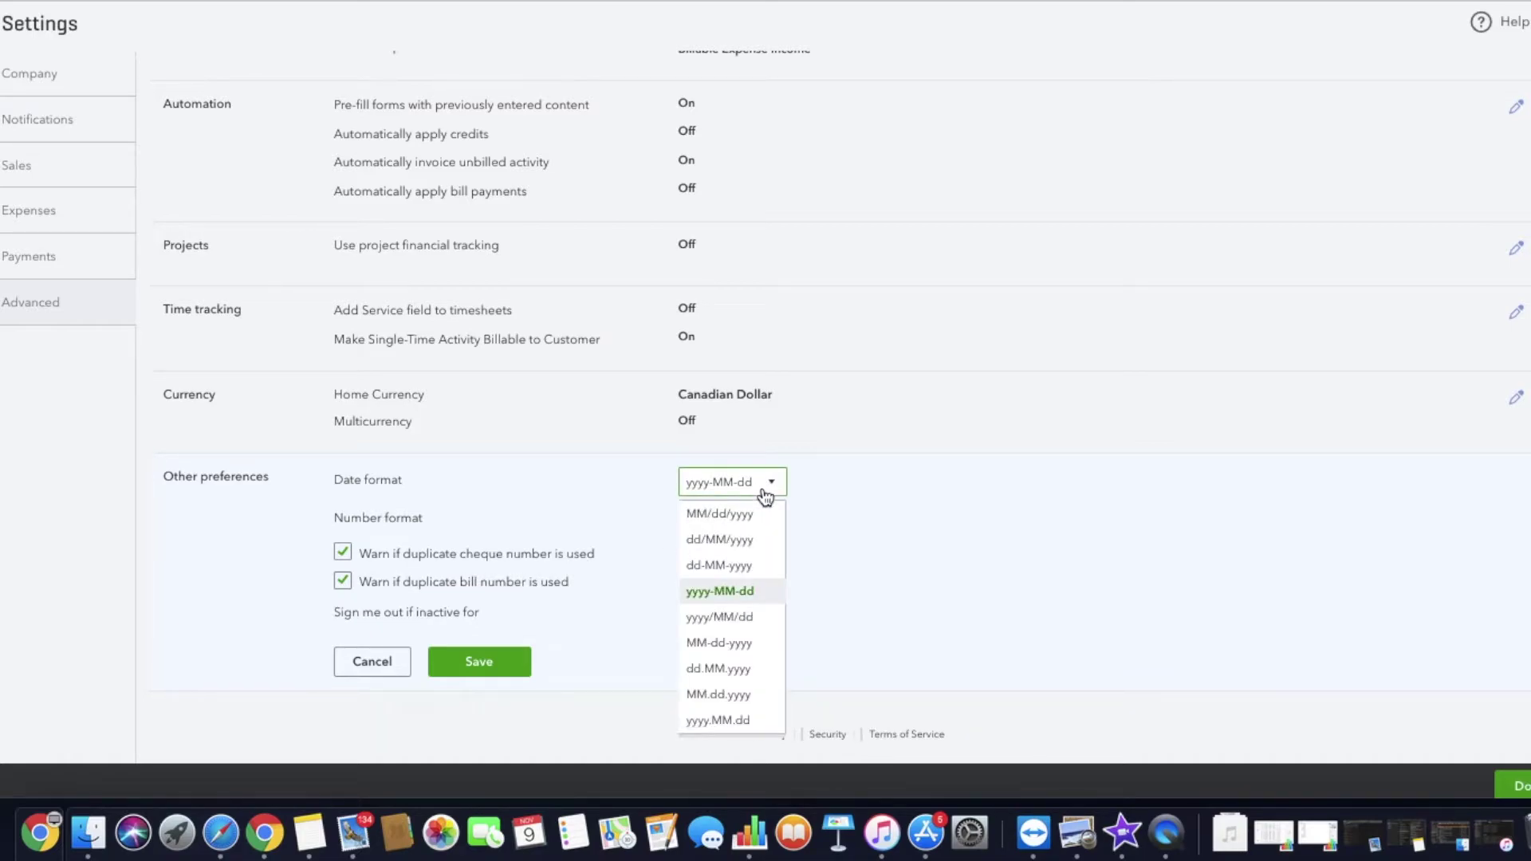
{"action": "left_click", "coordinate": [827, 491]}
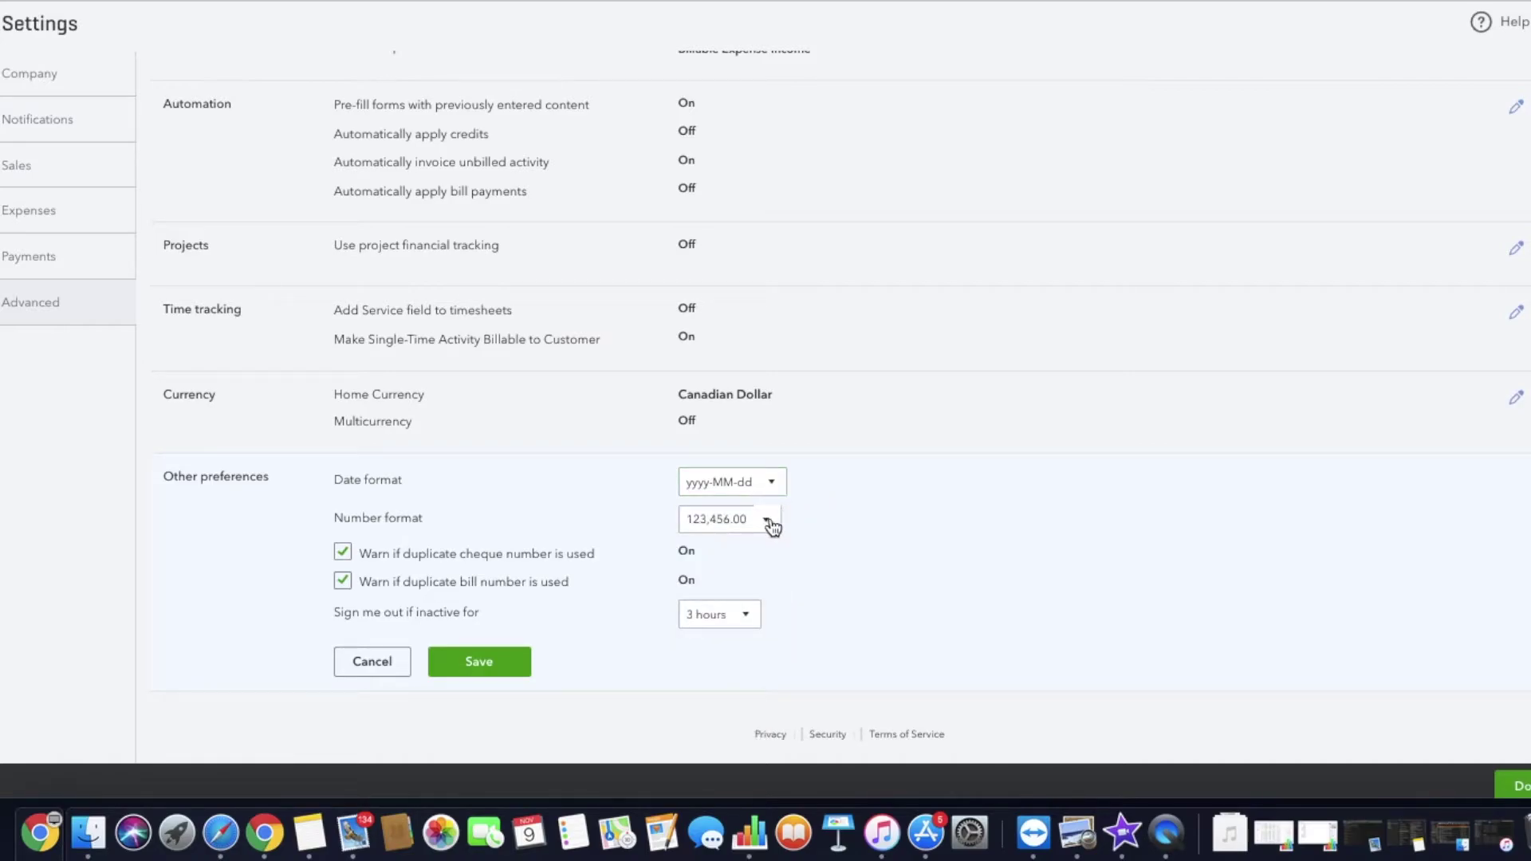
{"action": "left_click", "coordinate": [770, 523]}
{"action": "left_click", "coordinate": [830, 519]}
{"action": "left_click", "coordinate": [707, 626]}
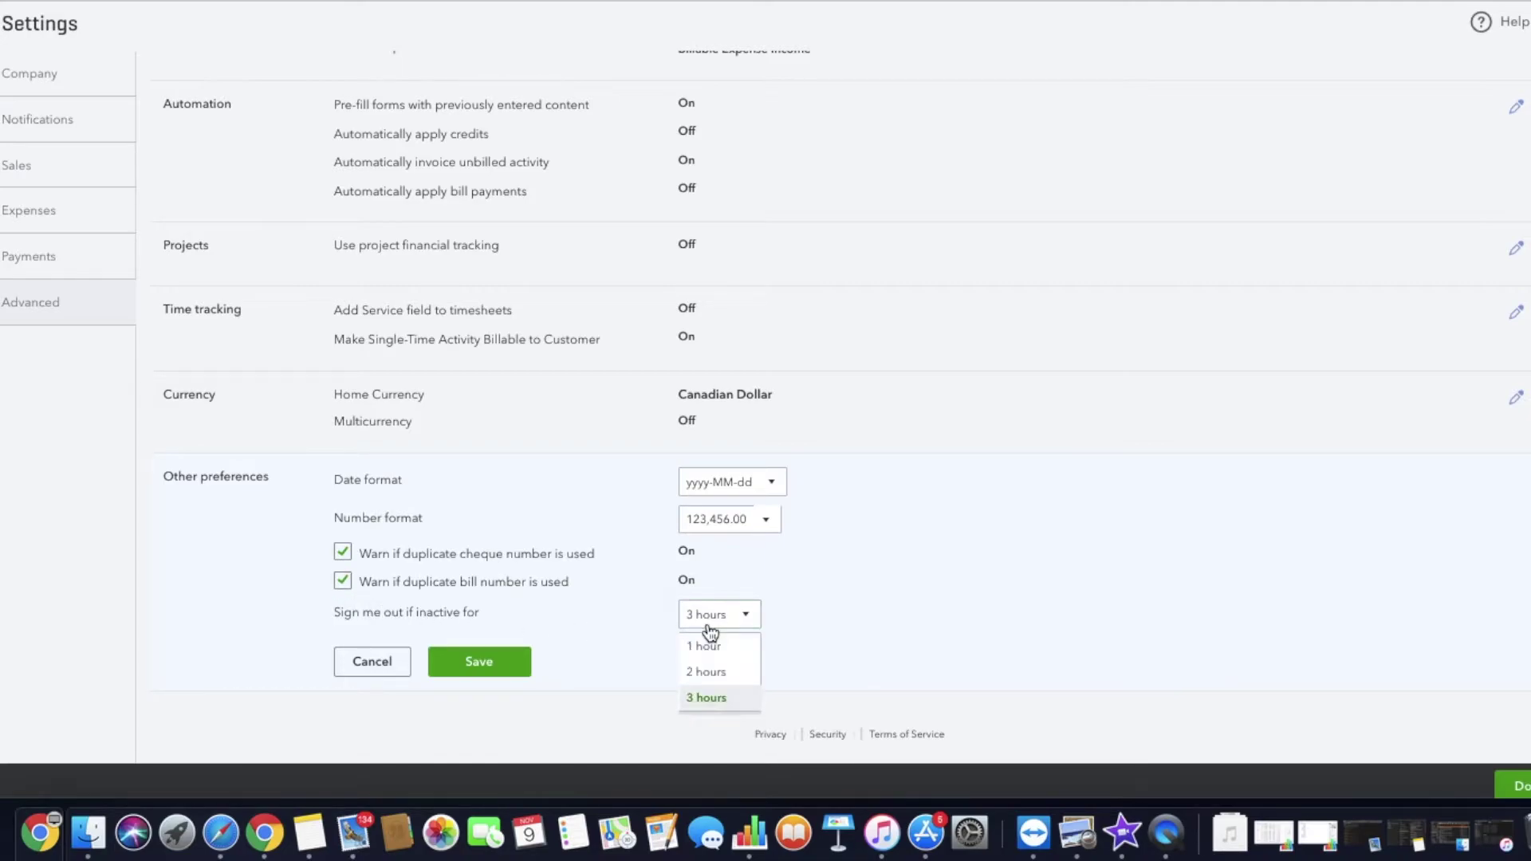
{"action": "left_click", "coordinate": [721, 625]}
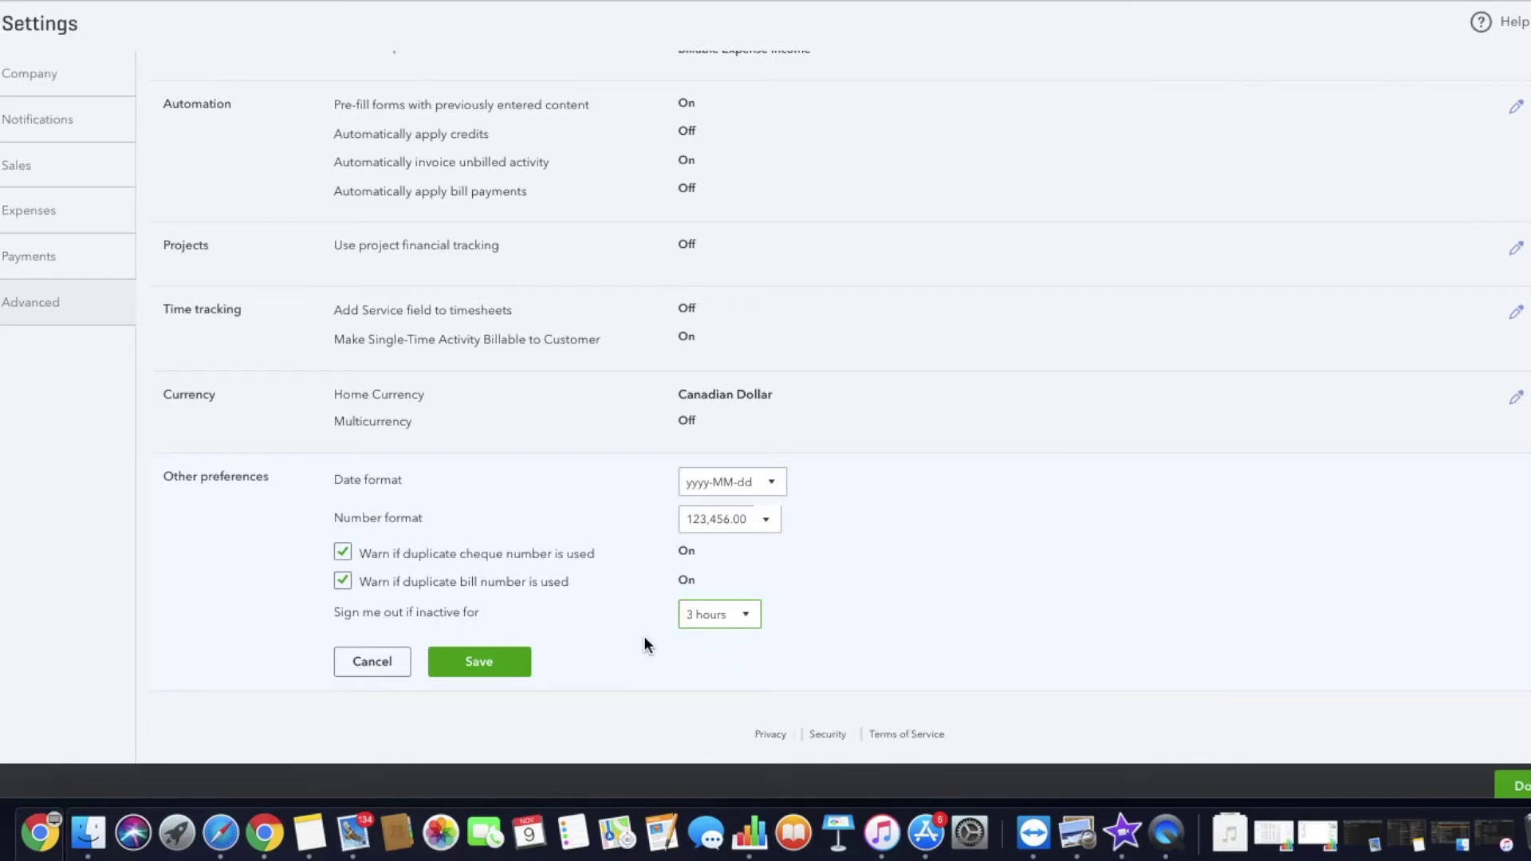
{"action": "left_click", "coordinate": [498, 659]}
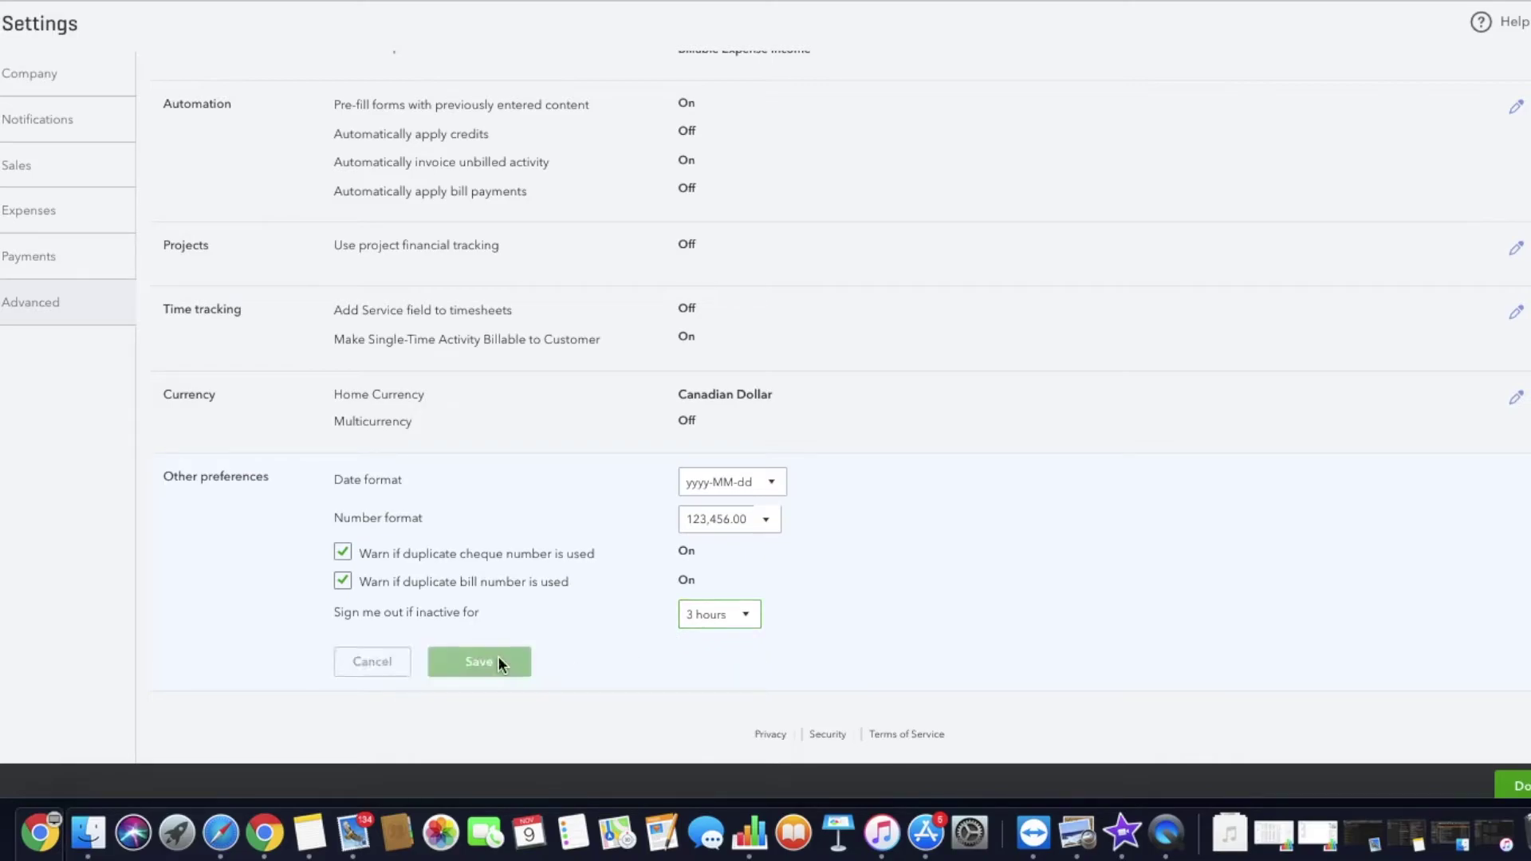